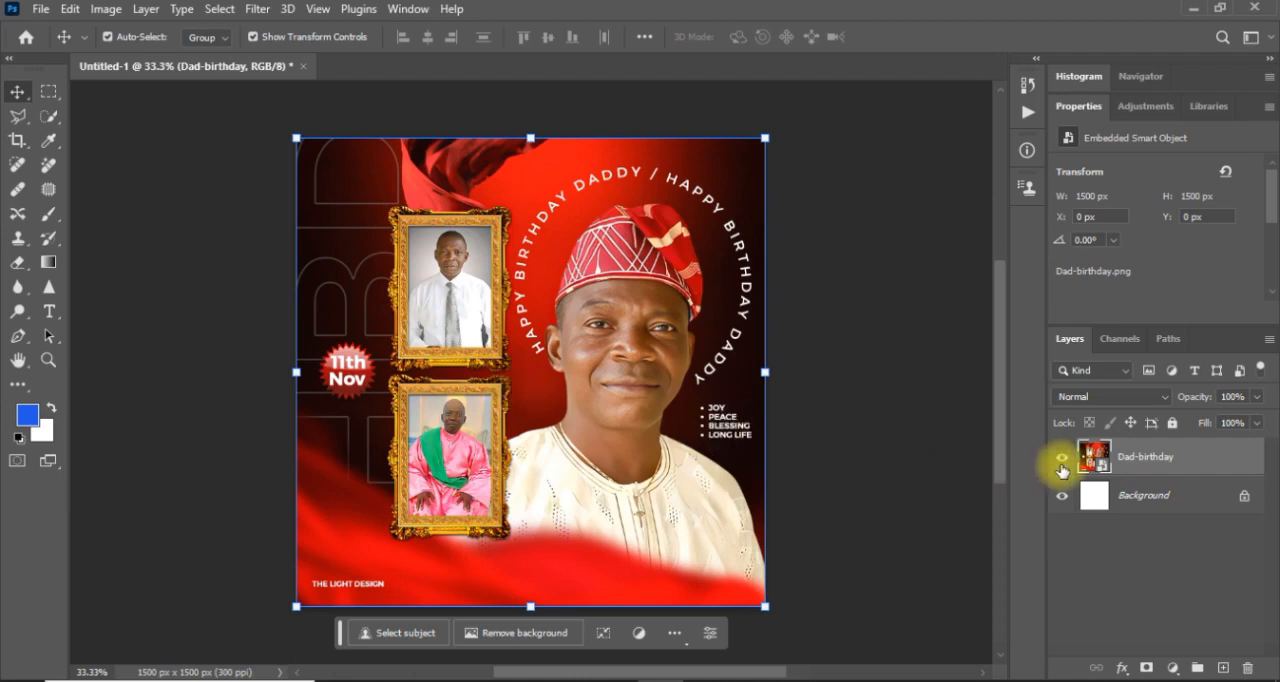
Hide the Dad-birthday layer and place the bg image from the October Flyer Design Birthday folder as an embedded object filling the canvas.
{"action": "left_click", "coordinate": [1062, 461]}
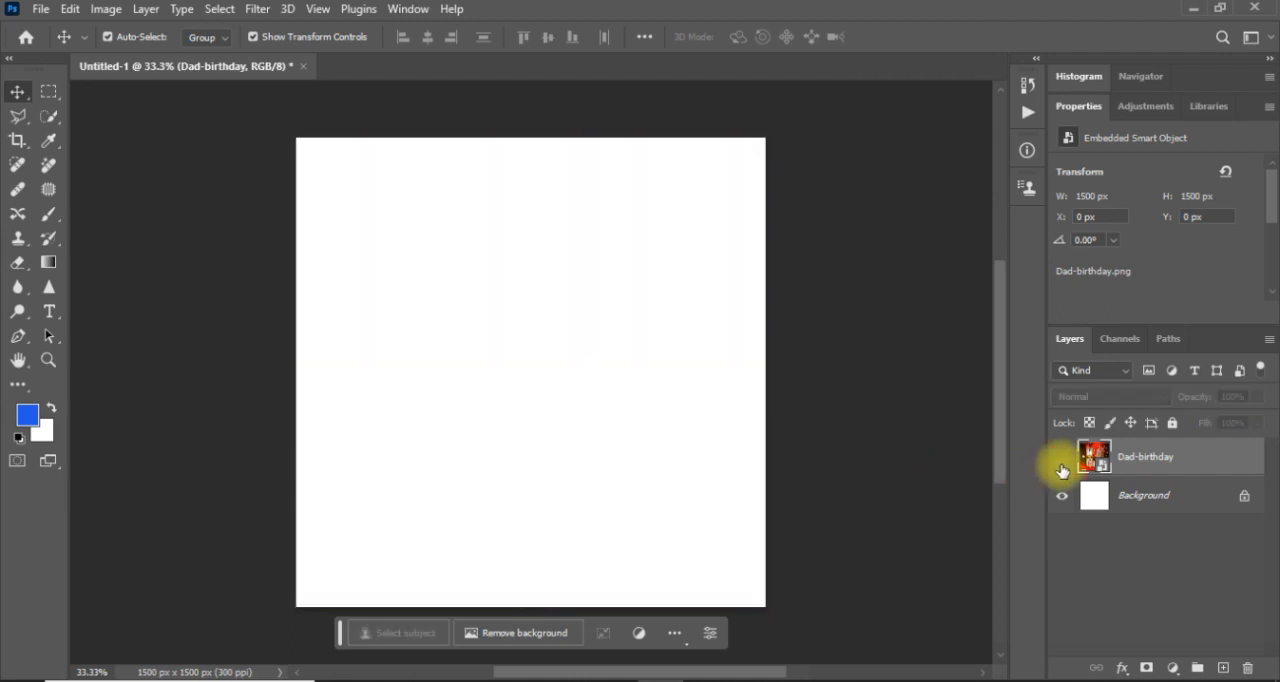
{"action": "left_click", "coordinate": [808, 443]}
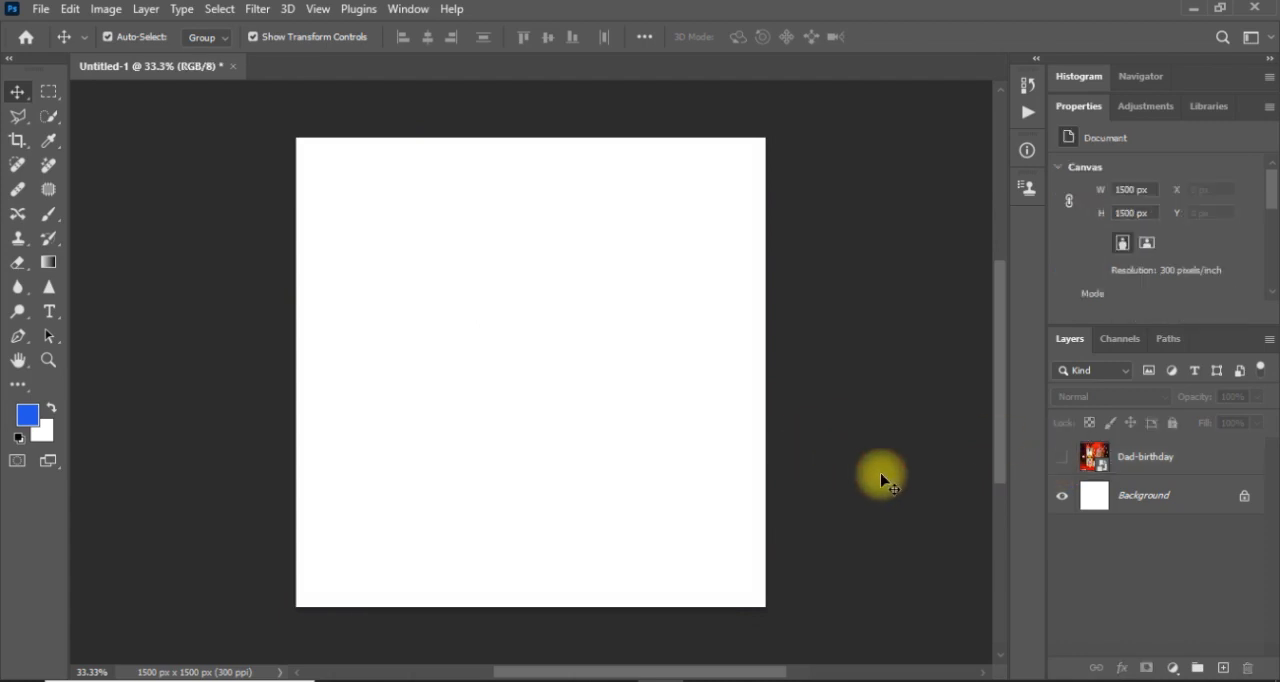
{"action": "left_click", "coordinate": [40, 14]}
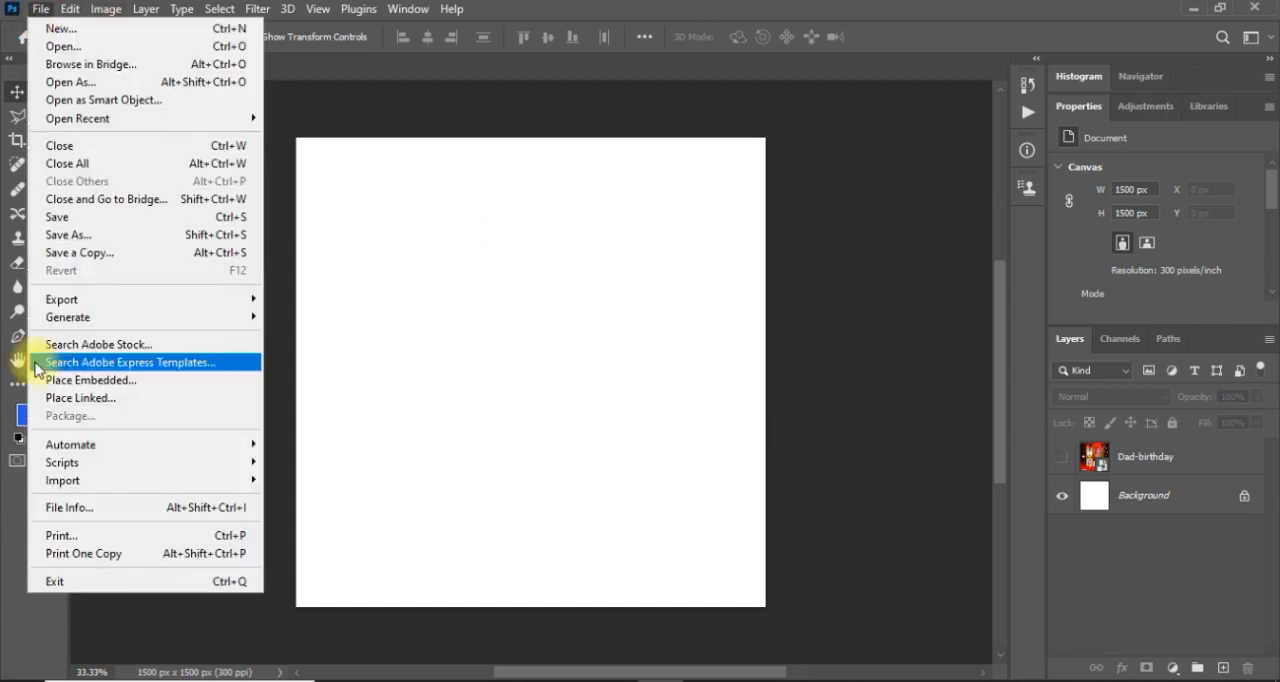
{"action": "left_click", "coordinate": [146, 388]}
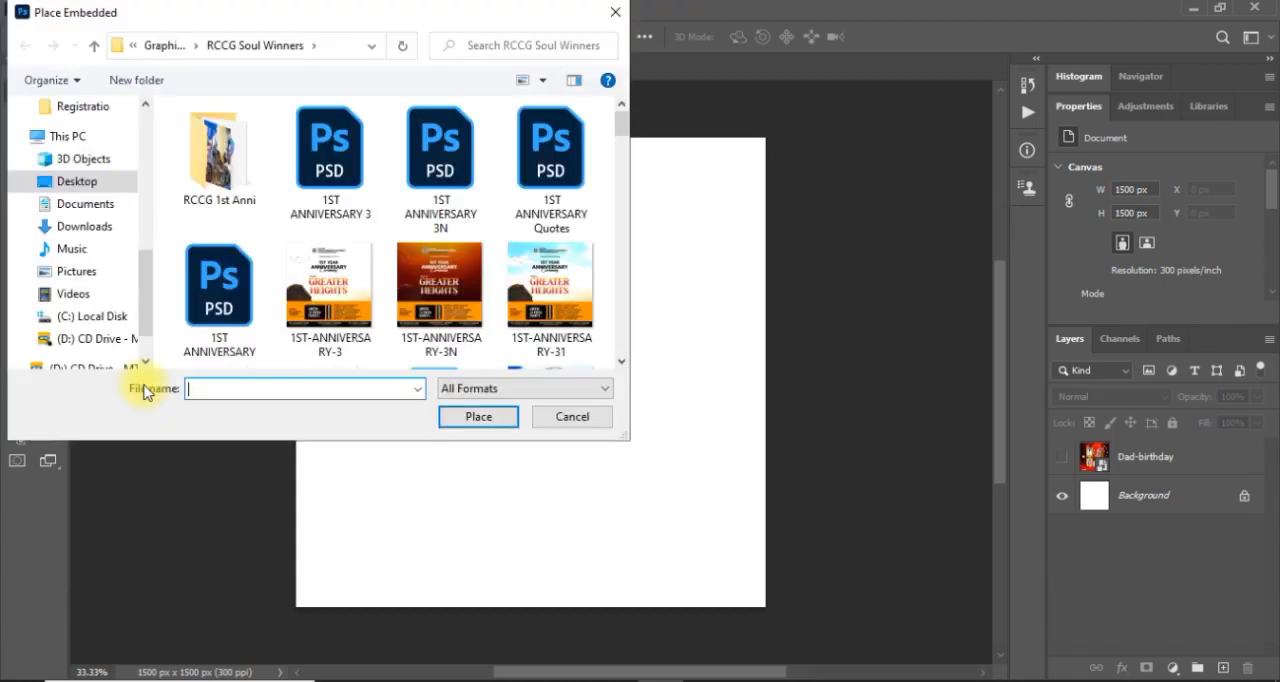
{"action": "left_click", "coordinate": [159, 46]}
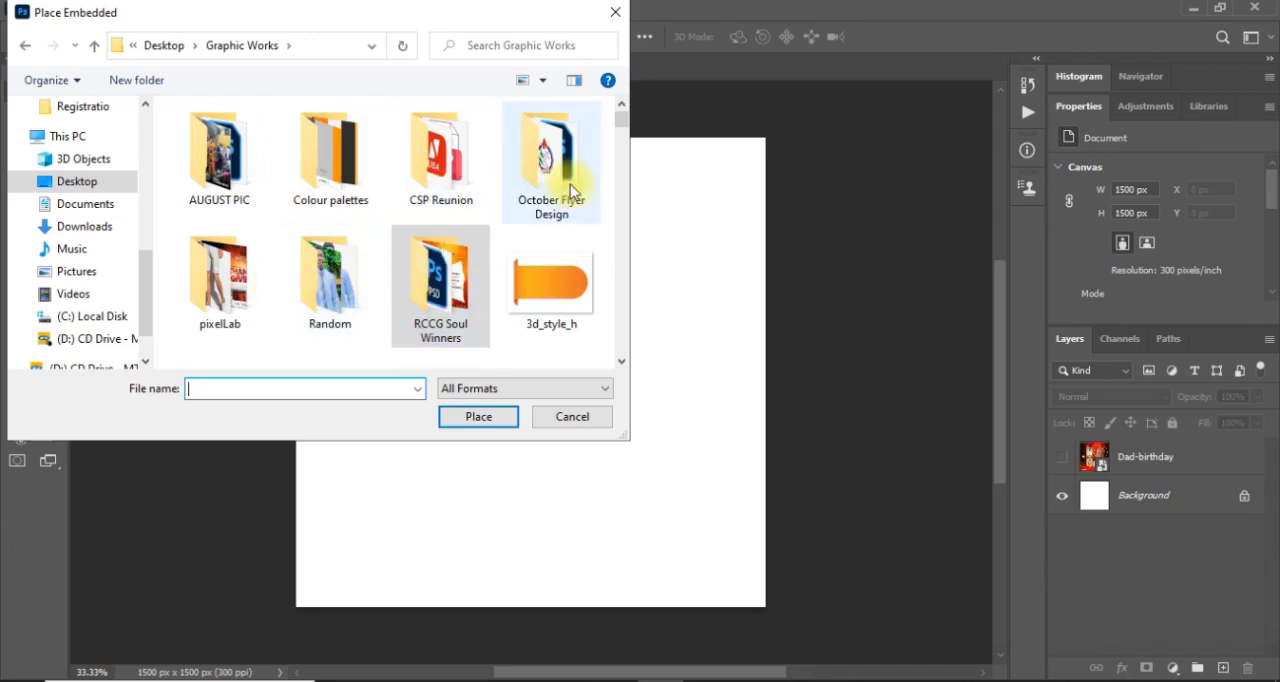
{"action": "left_click", "coordinate": [527, 183]}
{"action": "double_click", "coordinate": [527, 183]}
{"action": "double_click", "coordinate": [230, 150]}
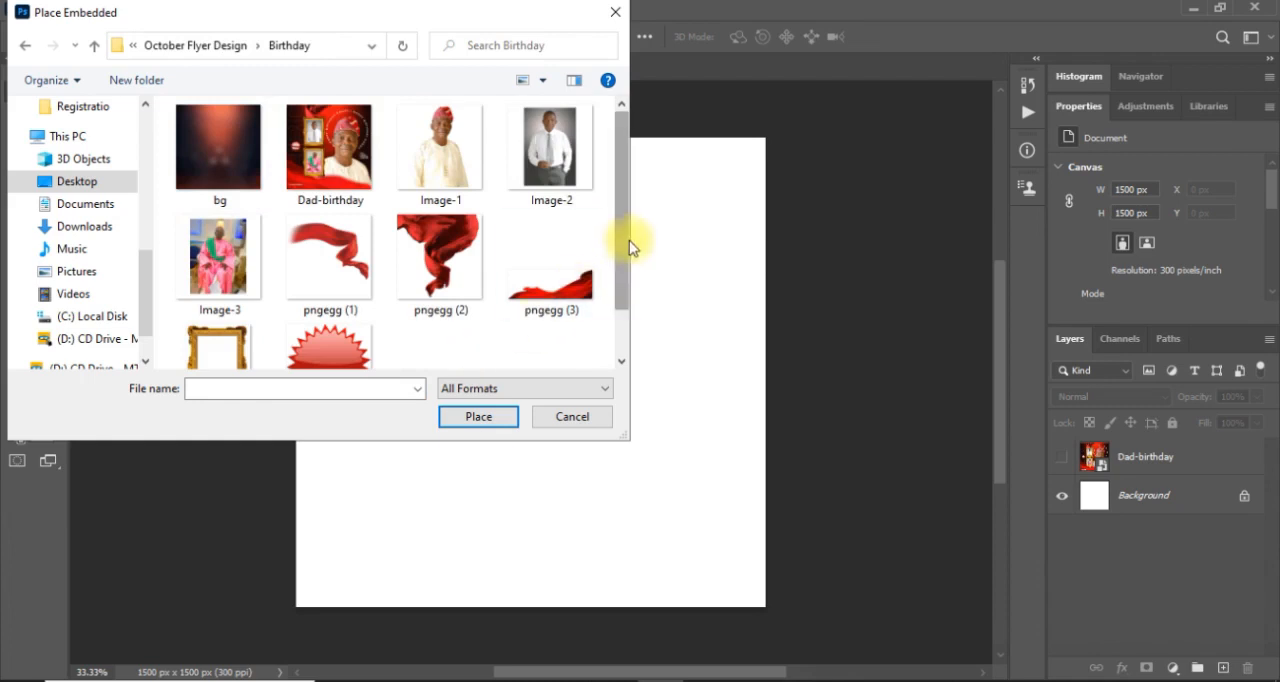
{"action": "double_click", "coordinate": [225, 165]}
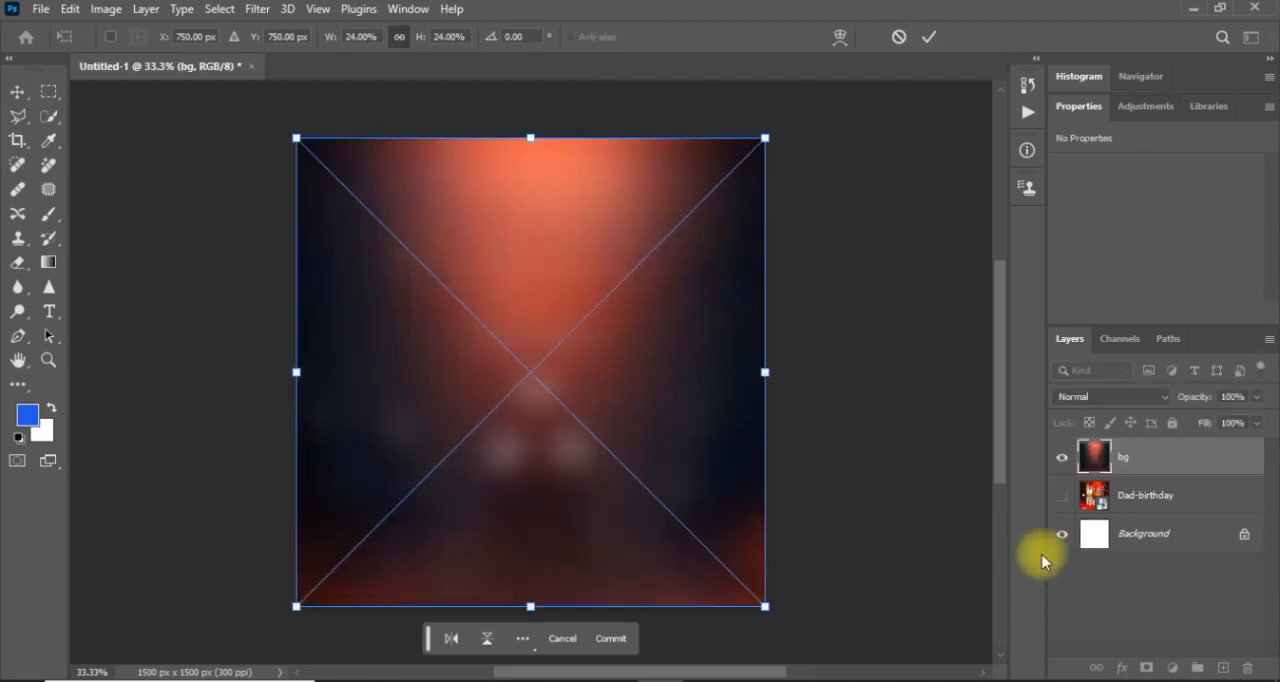
{"action": "key", "text": "Return"}
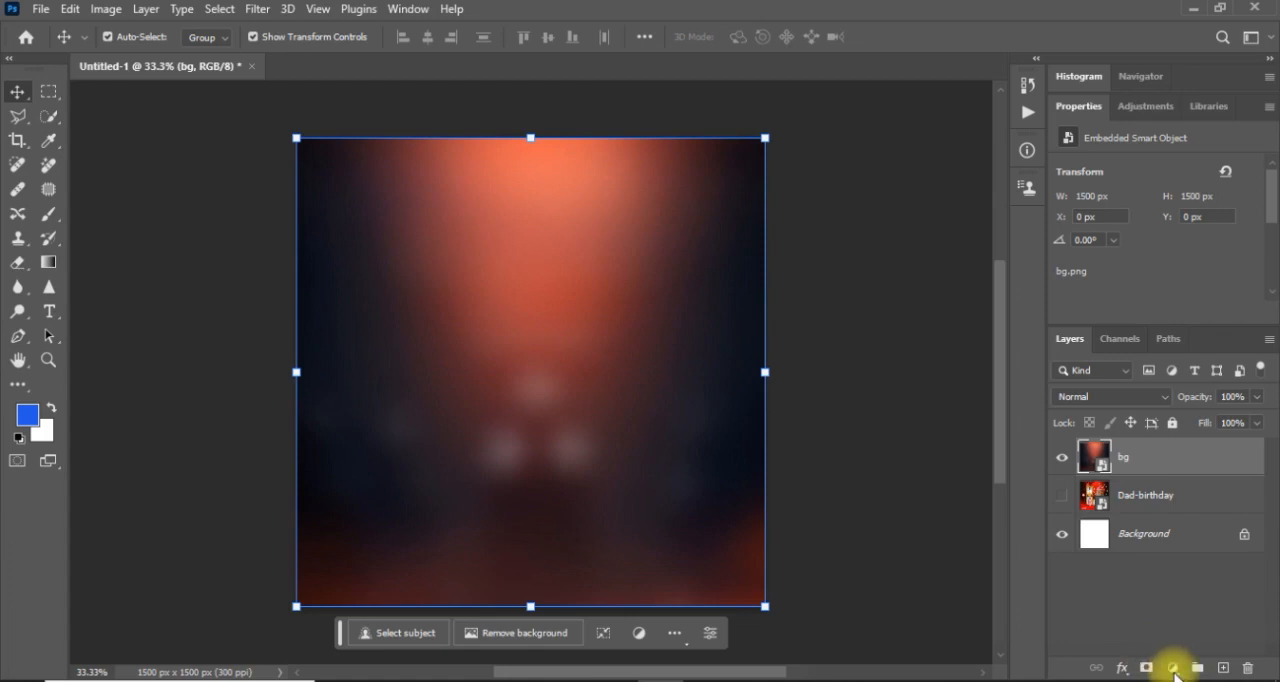
Add a Solid Color fill layer above the bg layer in dark red, hex 851213.
{"action": "left_click", "coordinate": [1173, 670]}
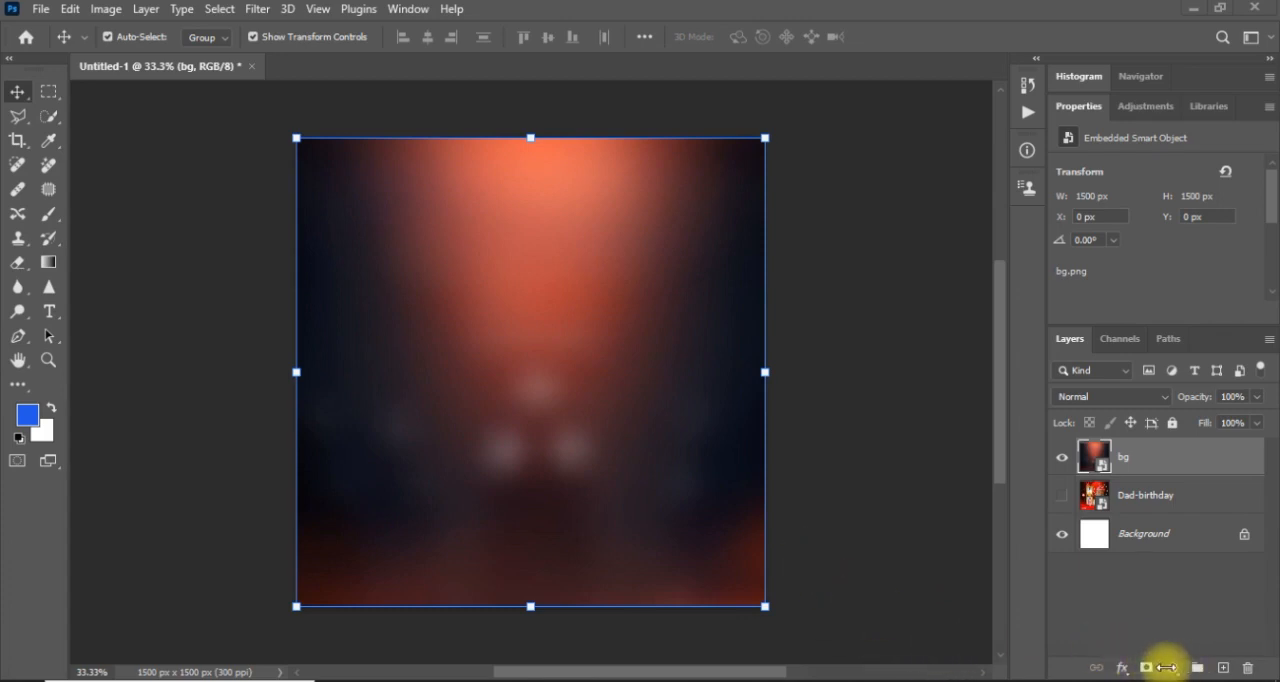
{"action": "left_click", "coordinate": [1173, 668]}
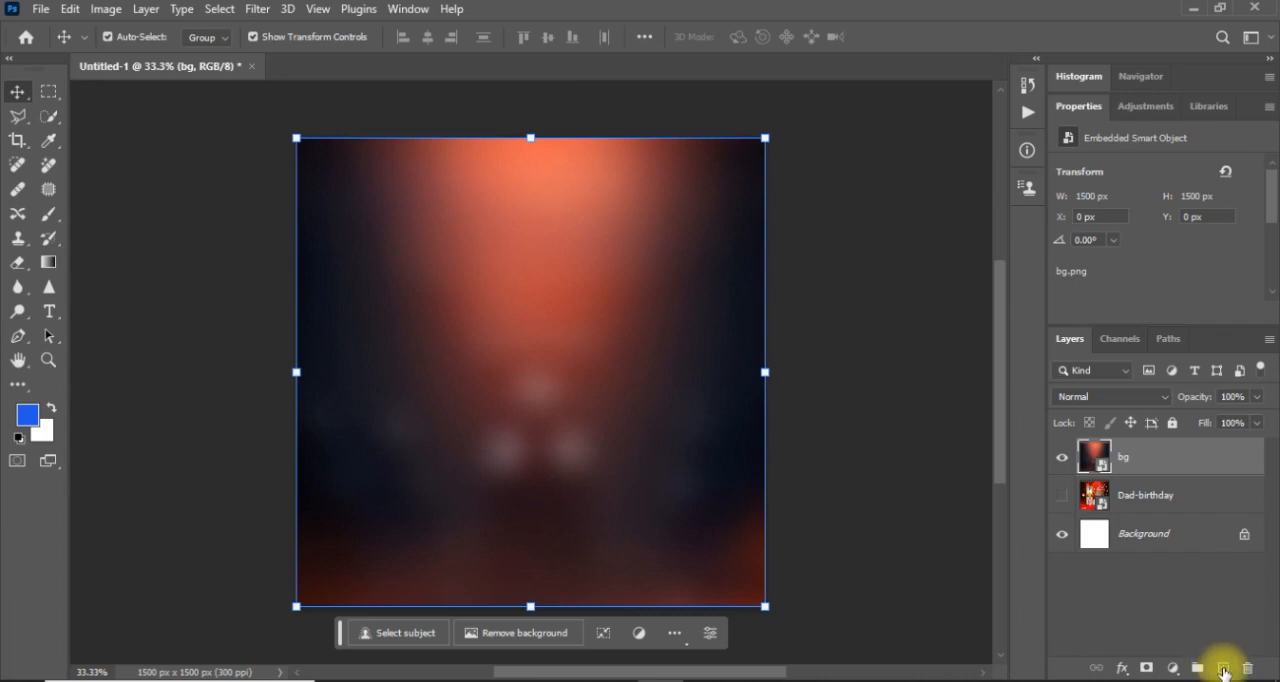
{"action": "left_click", "coordinate": [1224, 670]}
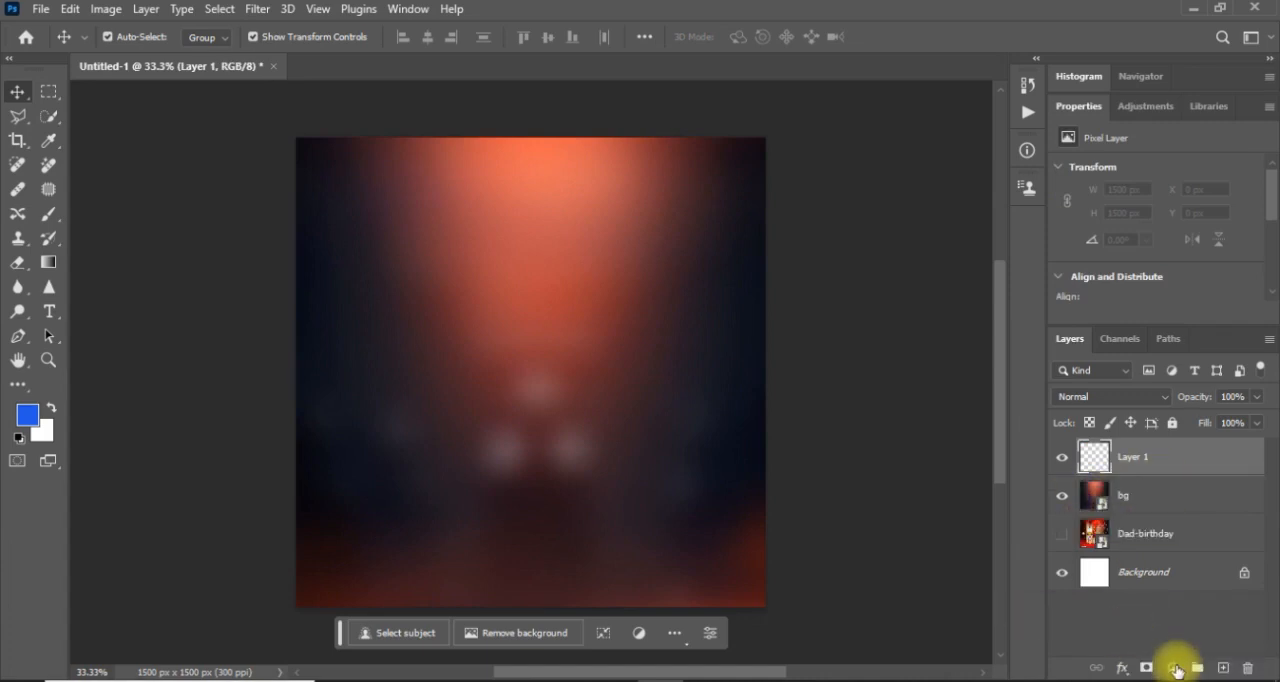
{"action": "left_click", "coordinate": [1176, 669]}
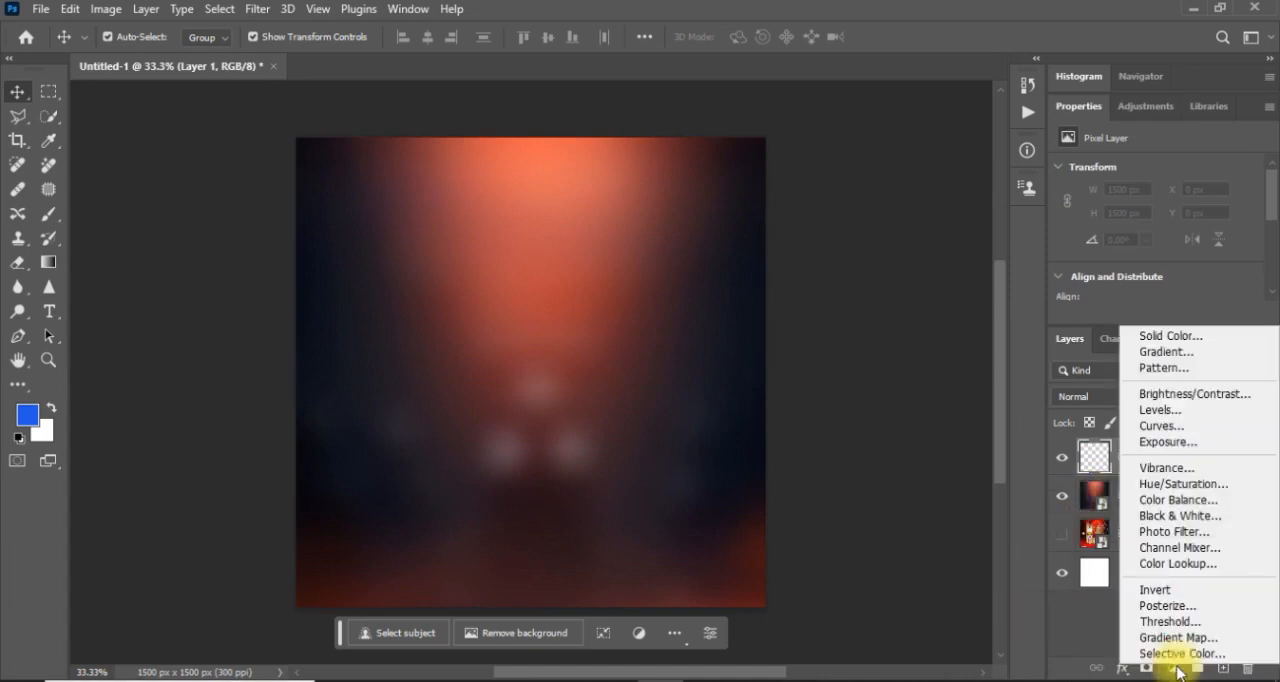
{"action": "left_click", "coordinate": [1155, 343]}
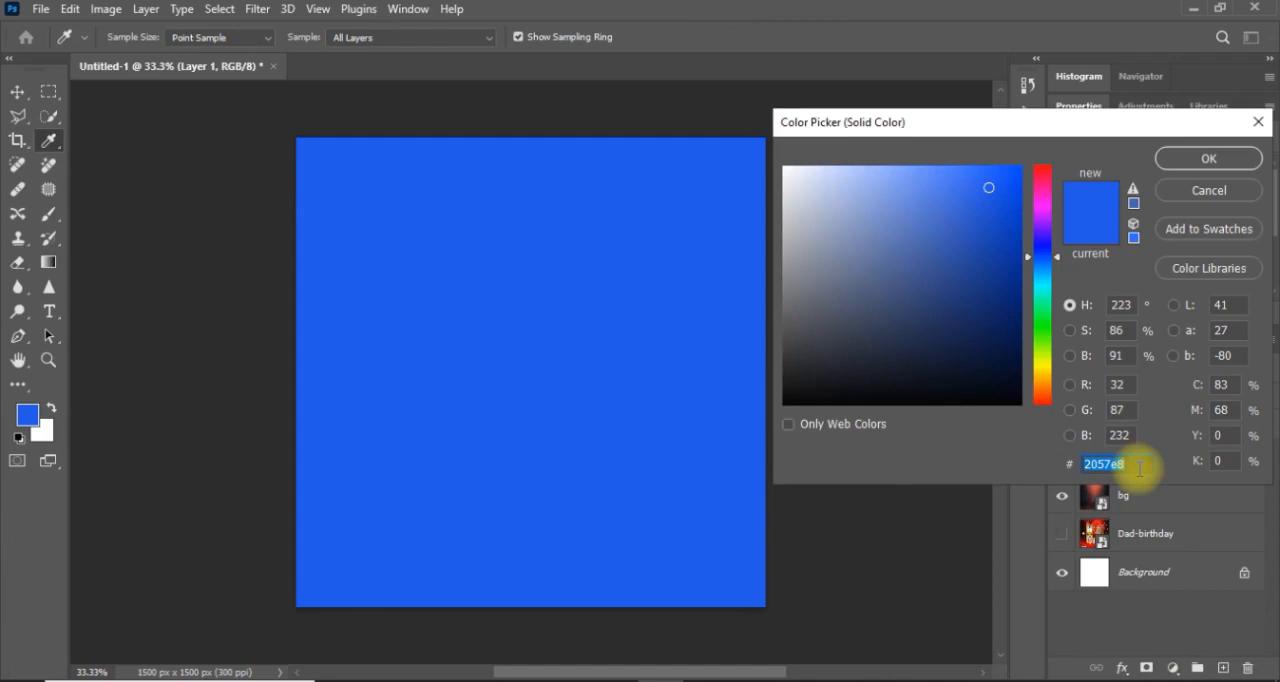
{"action": "key", "text": "Caps_Lock"}
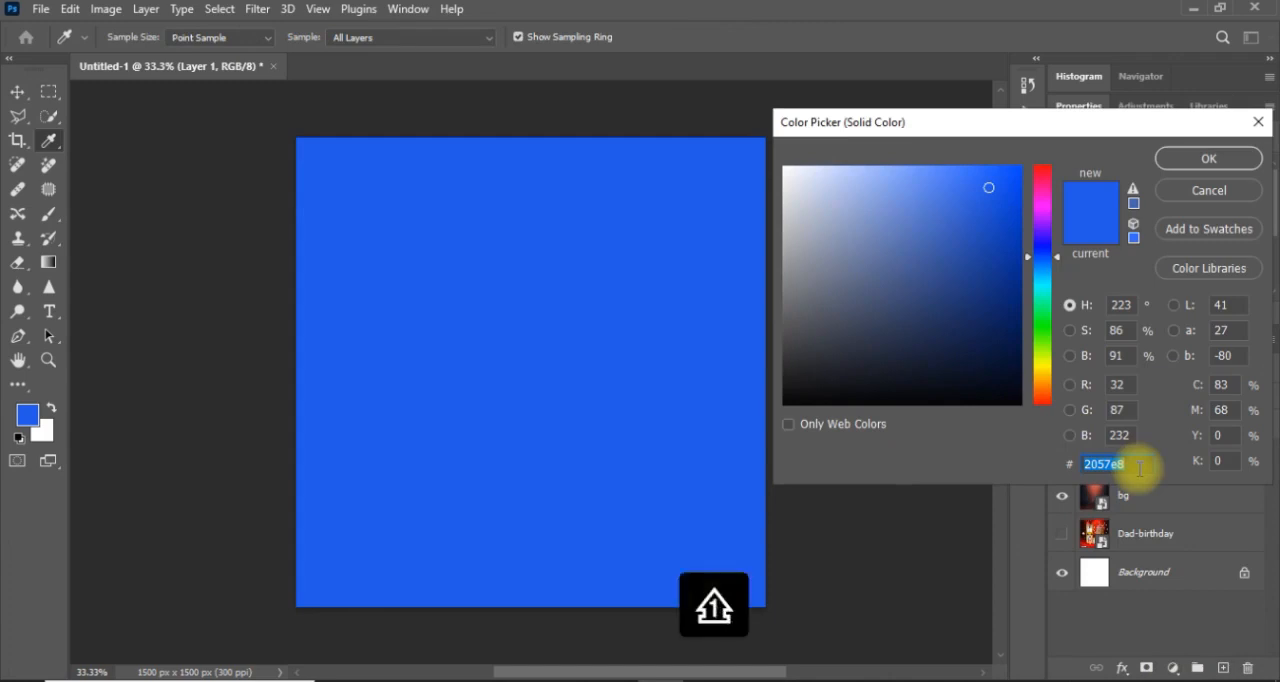
{"action": "type", "text": "851"}
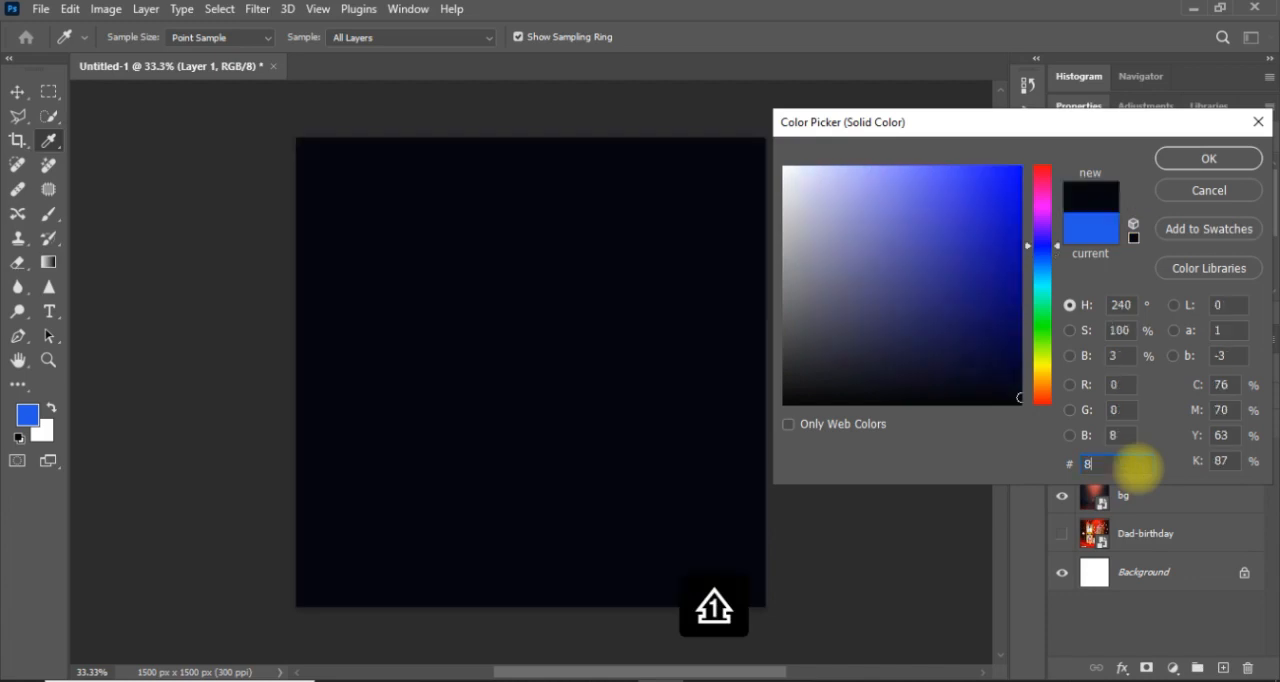
{"action": "type", "text": "213"}
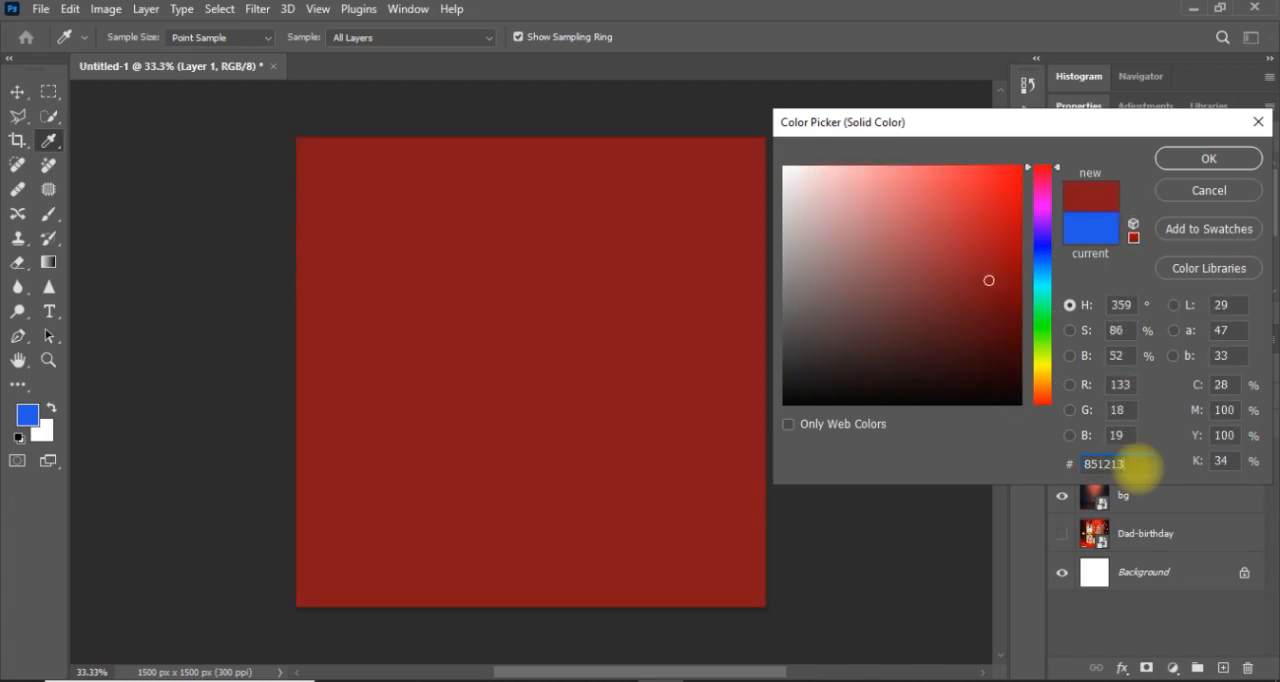
{"action": "left_click", "coordinate": [1190, 157]}
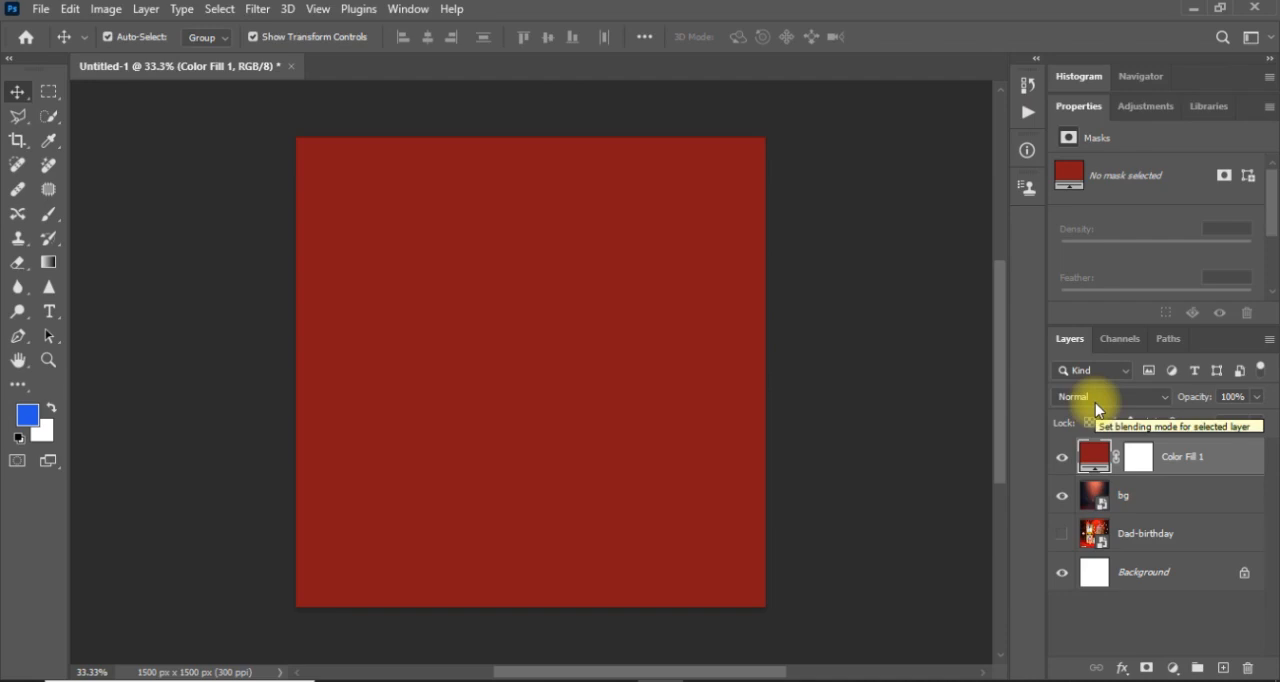
Set the red fill layer's blend mode to Hard Light and compare the background with the fill hidden and shown.
{"action": "left_click", "coordinate": [1095, 402]}
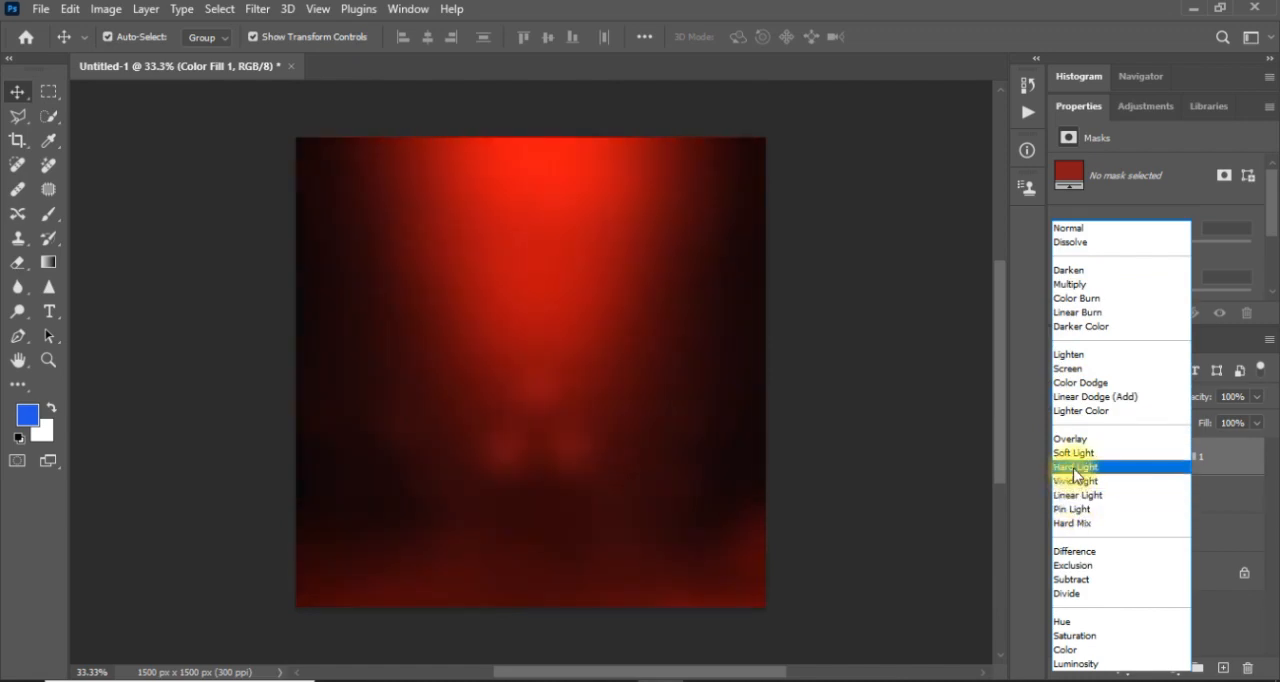
{"action": "left_click", "coordinate": [1075, 467]}
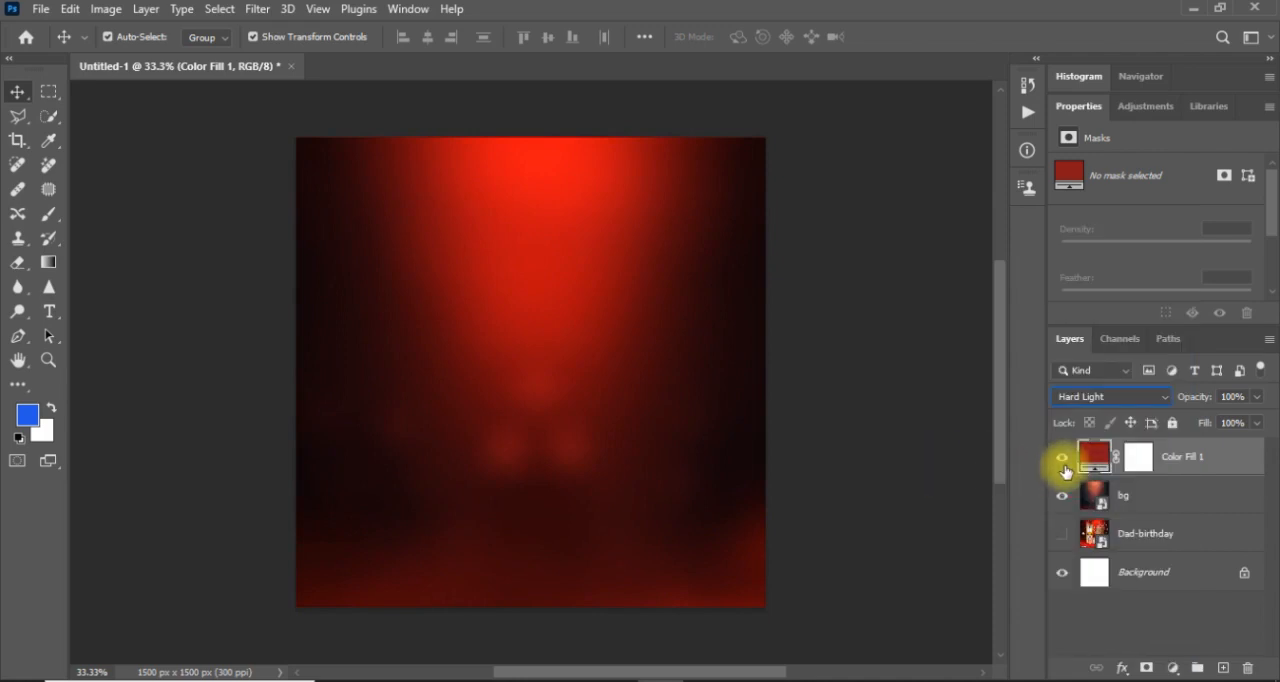
{"action": "left_click", "coordinate": [1063, 462]}
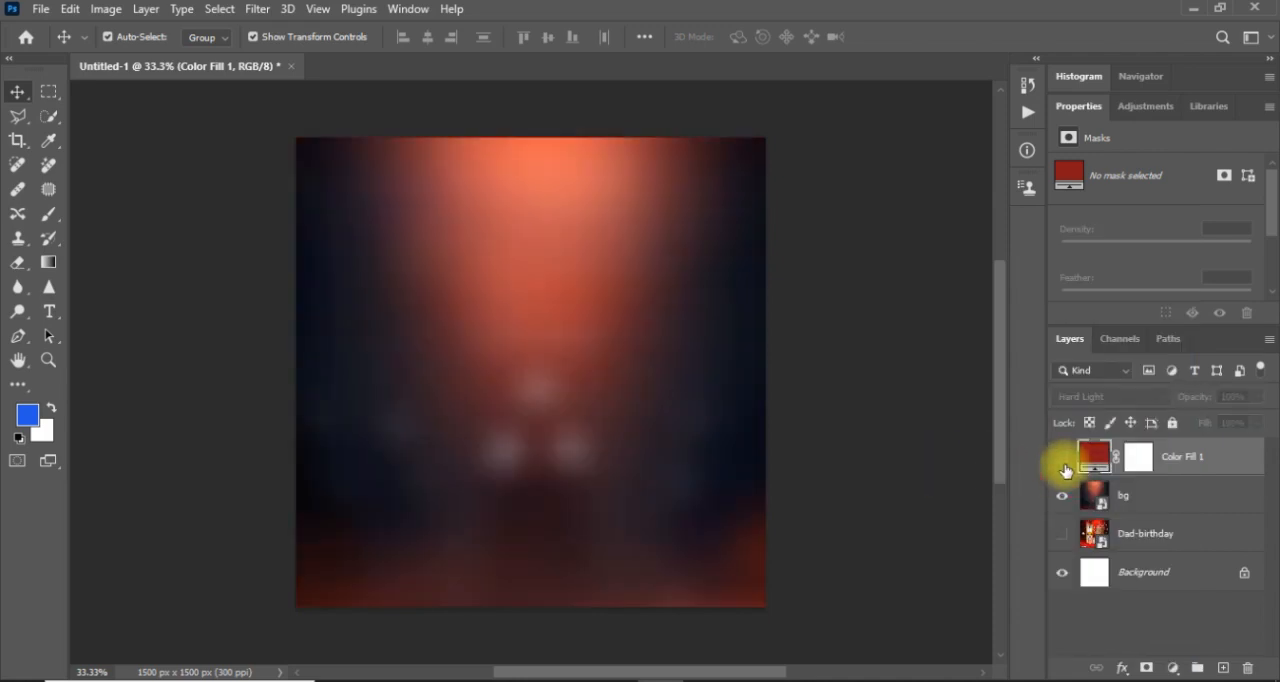
{"action": "left_click", "coordinate": [1063, 462]}
{"action": "key", "text": "ctrl+equal"}
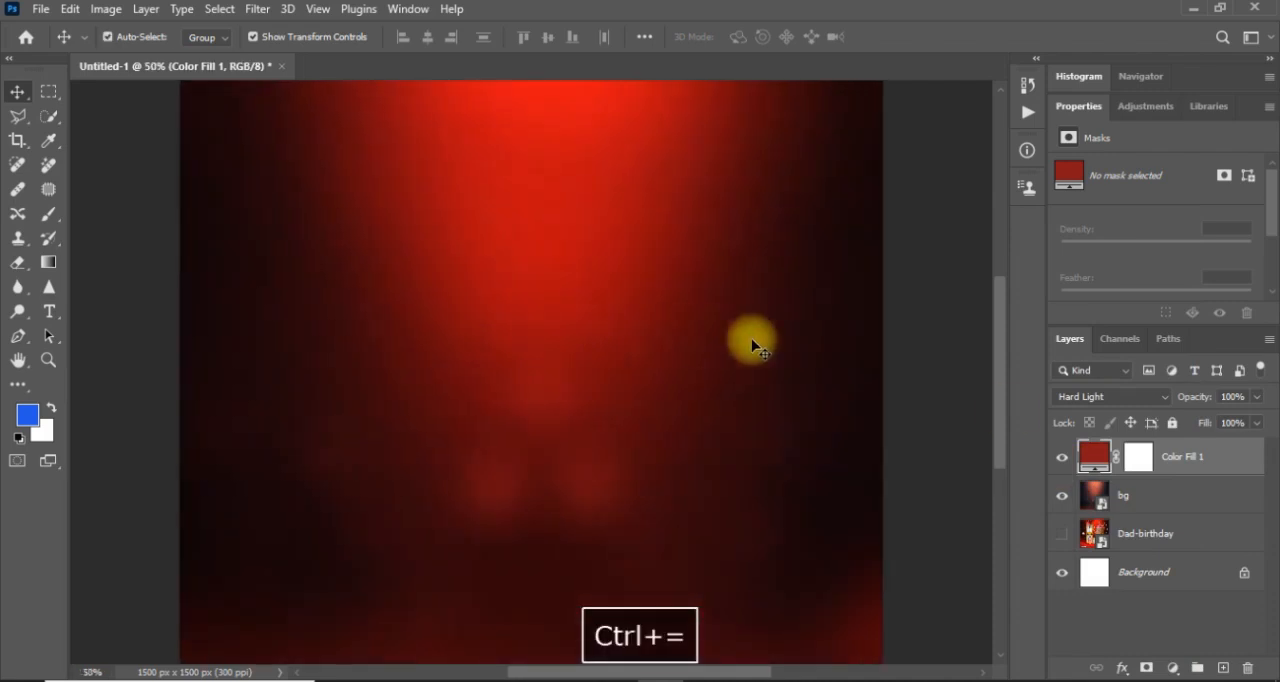
{"action": "left_click", "coordinate": [1062, 455]}
{"action": "left_click", "coordinate": [1063, 456]}
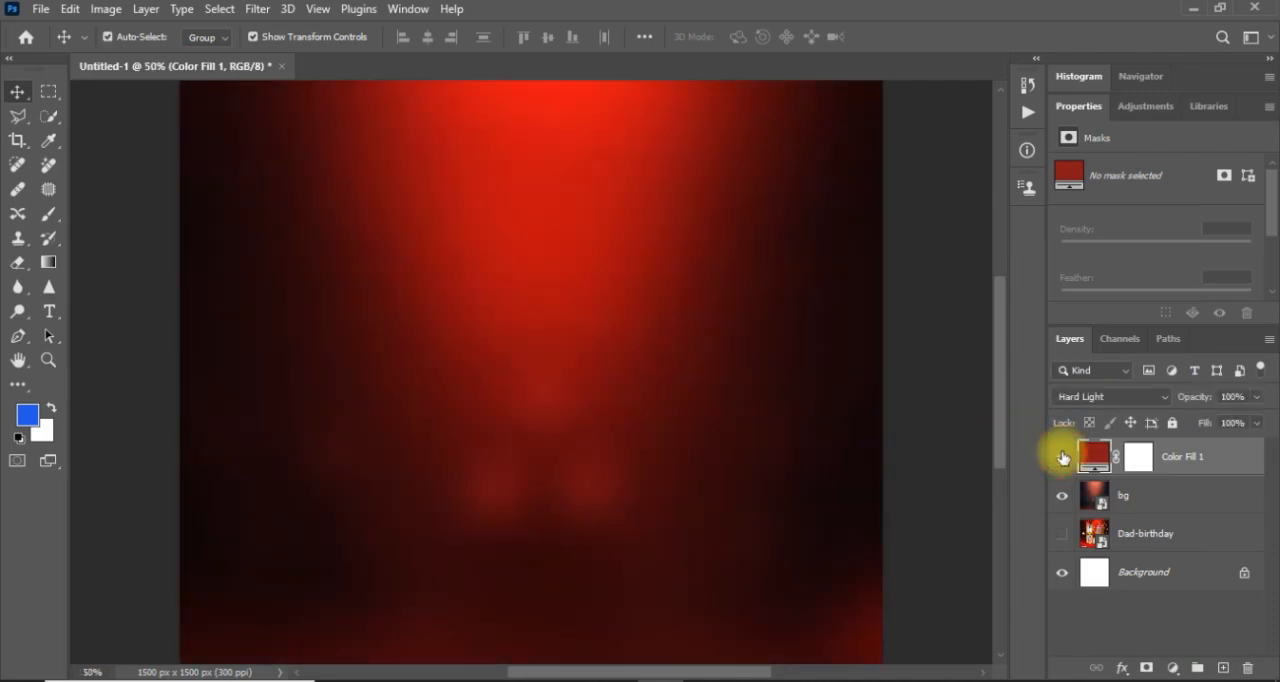
{"action": "key", "text": "ctrl+minus"}
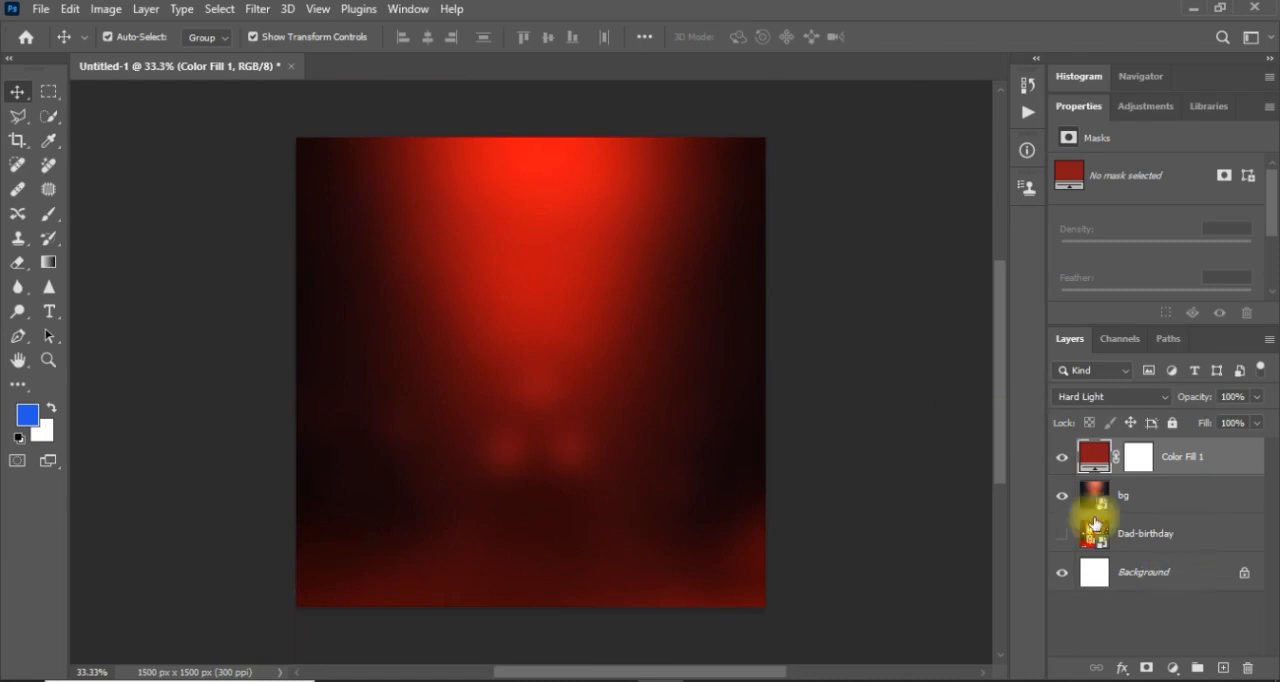
Lock the red color fill layer and the bg layer, and leave no layer selected.
{"action": "left_click", "coordinate": [1173, 425]}
{"action": "left_click", "coordinate": [1212, 500]}
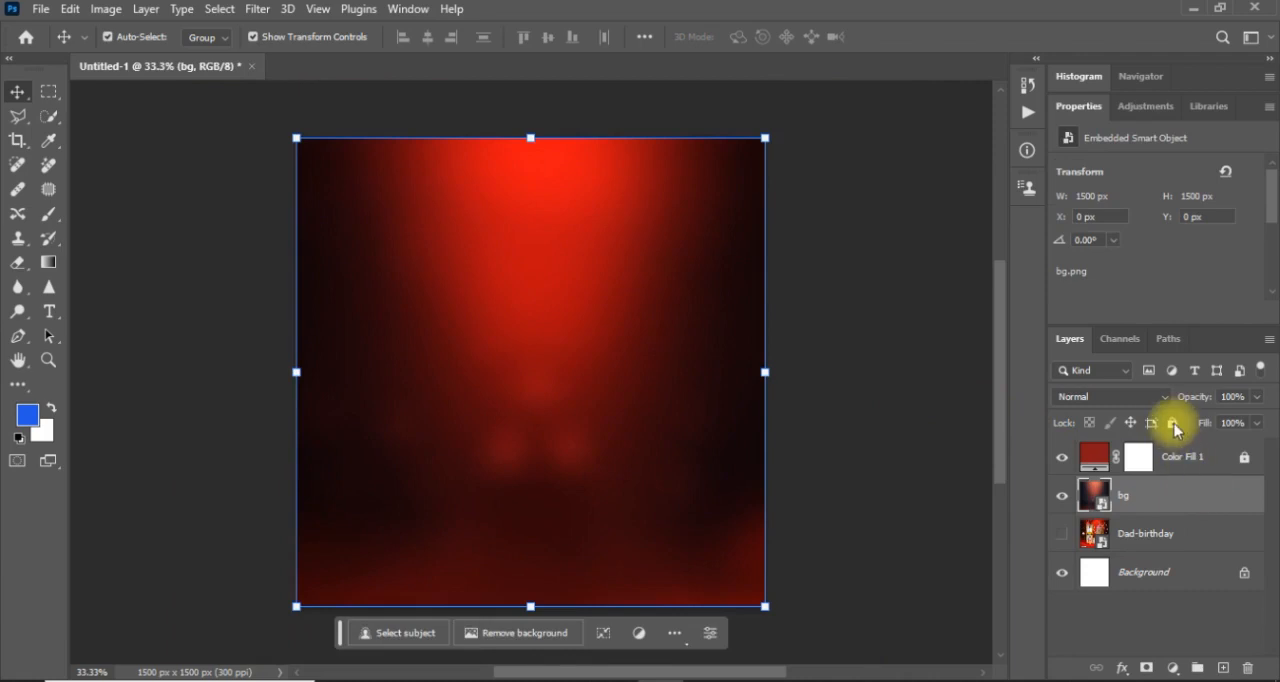
{"action": "left_click", "coordinate": [1175, 428]}
{"action": "left_click", "coordinate": [830, 490]}
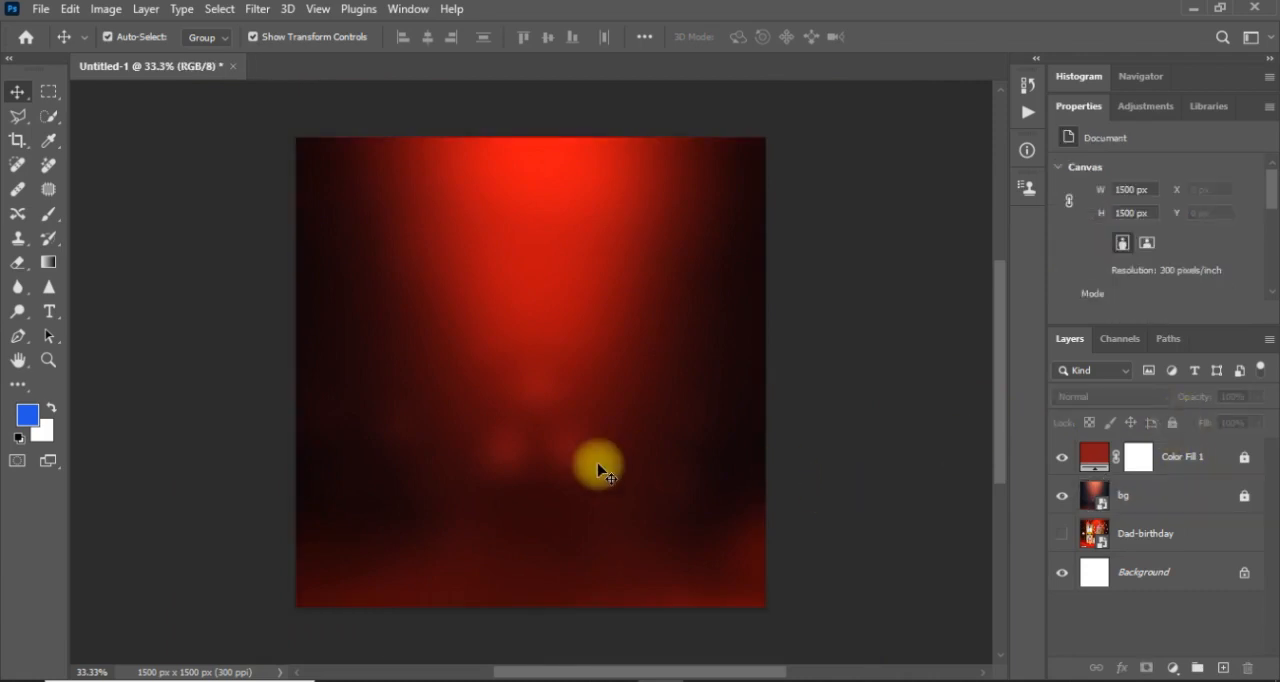
Place Image-1, the portrait of the man in the red cap, as an embedded object above the background layers.
{"action": "left_click", "coordinate": [41, 9]}
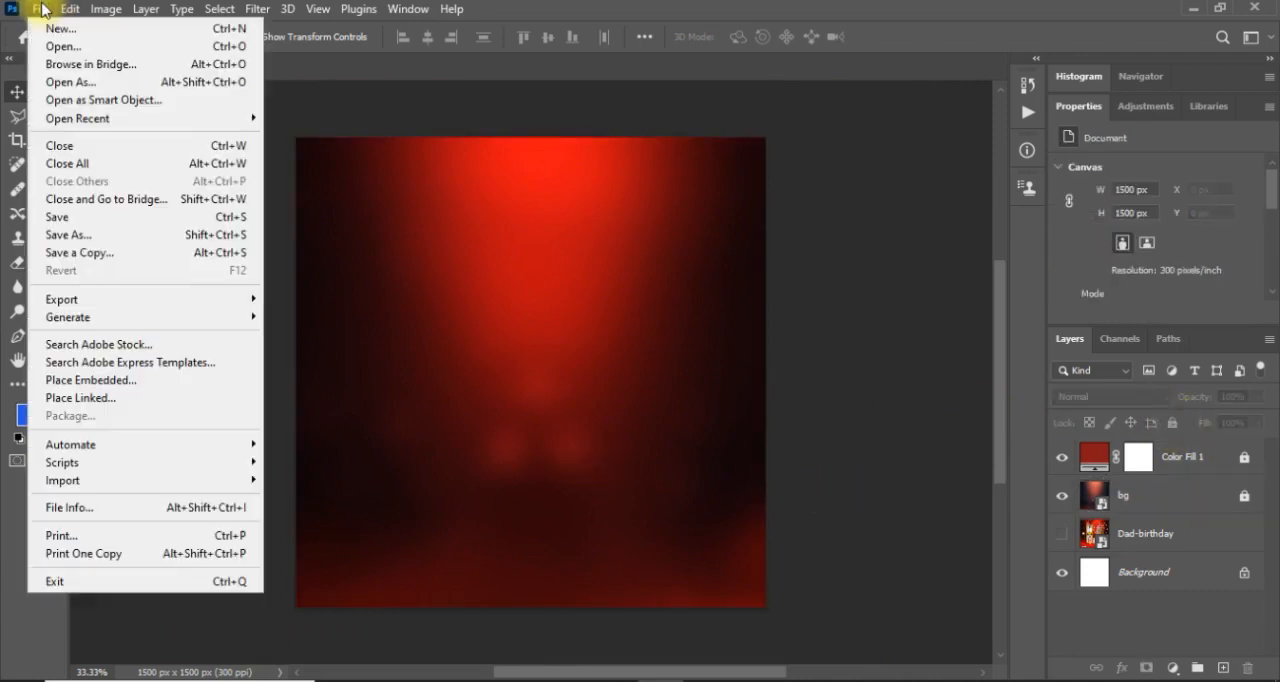
{"action": "mouse_move", "coordinate": [206, 298]}
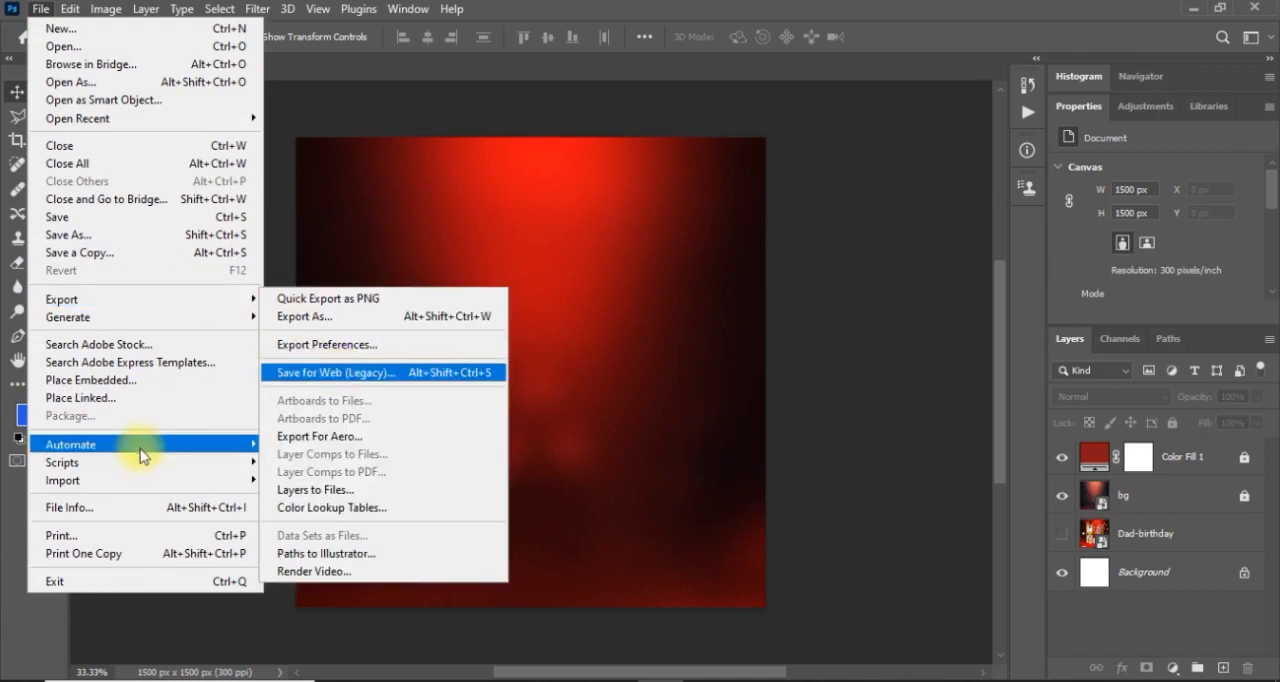
{"action": "left_click", "coordinate": [150, 389]}
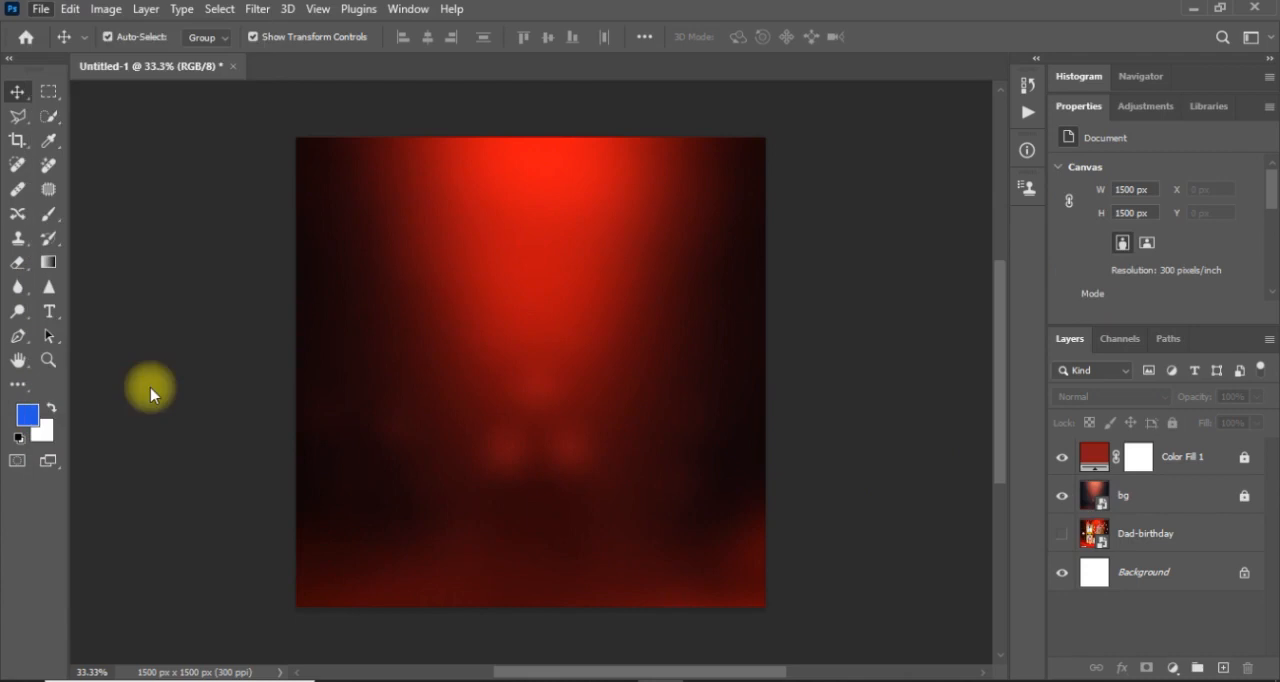
{"action": "left_click", "coordinate": [412, 190]}
{"action": "left_click", "coordinate": [435, 255]}
{"action": "left_click", "coordinate": [447, 162]}
{"action": "double_click", "coordinate": [449, 166]}
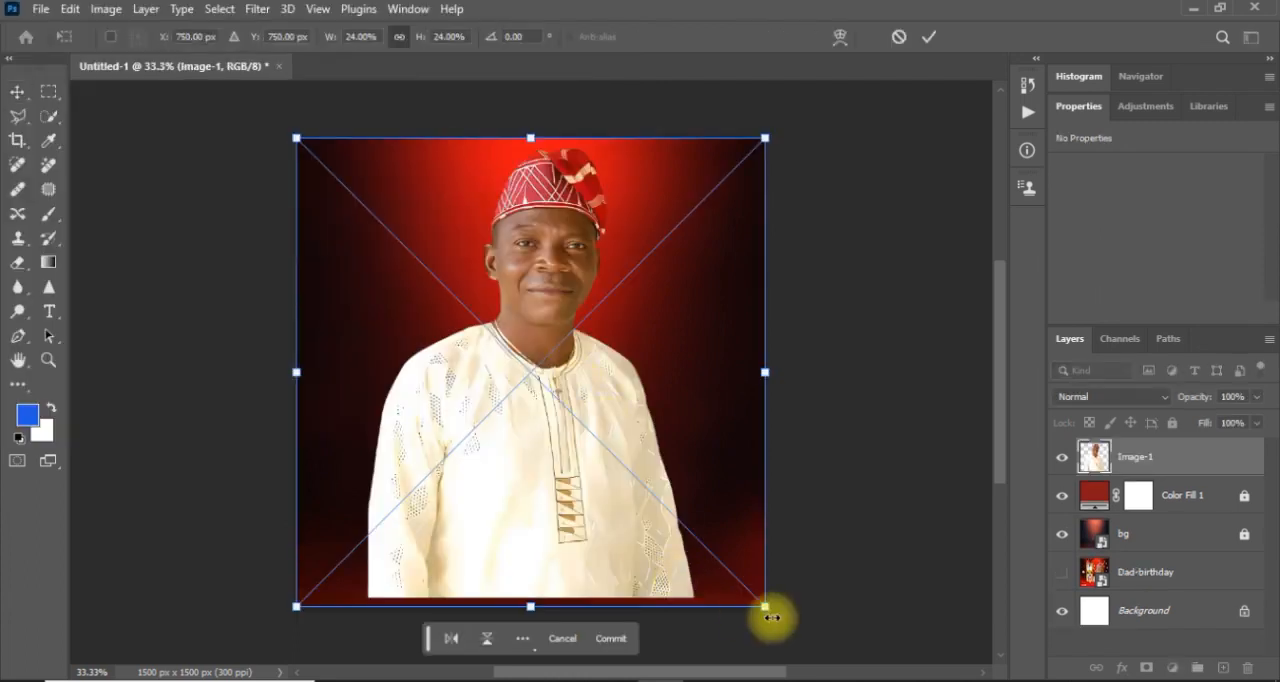
Enlarge the portrait to about 1249 by 1708 px and position it at about X 251 px, Y 132 px, extending below the canvas.
{"action": "left_click_drag", "start_coordinate": [765, 609], "coordinate": [836, 662]}
{"action": "left_click_drag", "start_coordinate": [535, 437], "coordinate": [544, 455]}
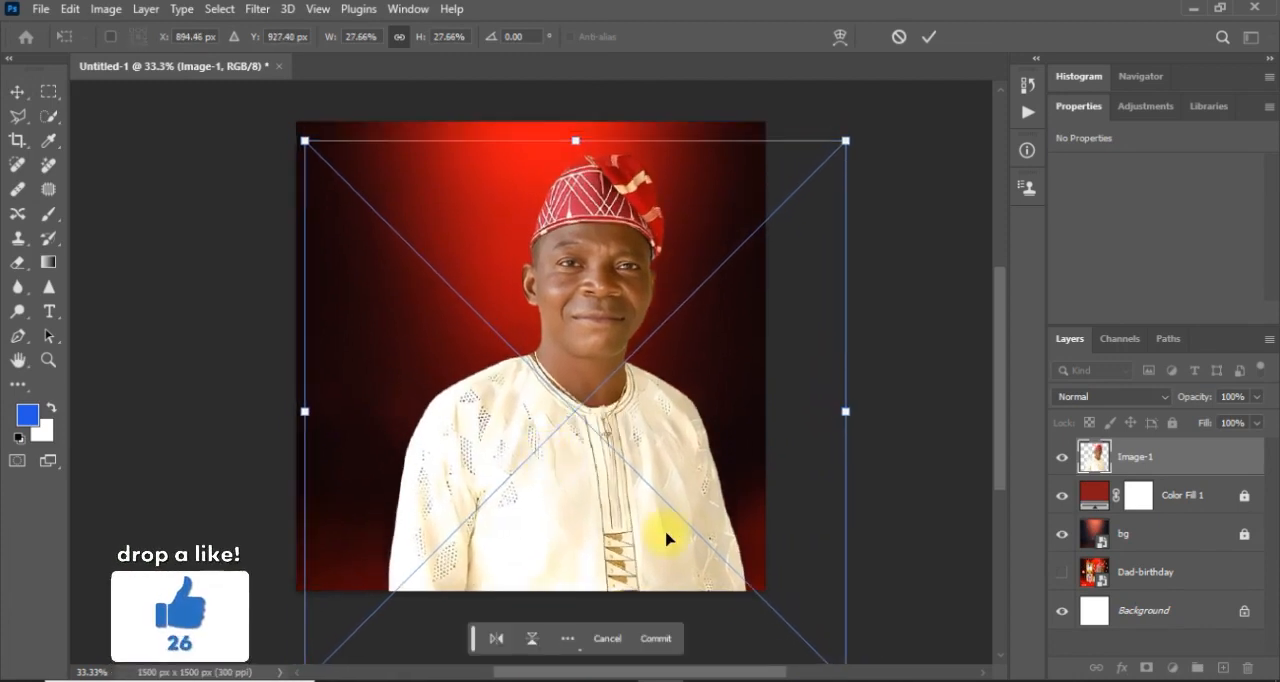
{"action": "key", "text": "ctrl+minus"}
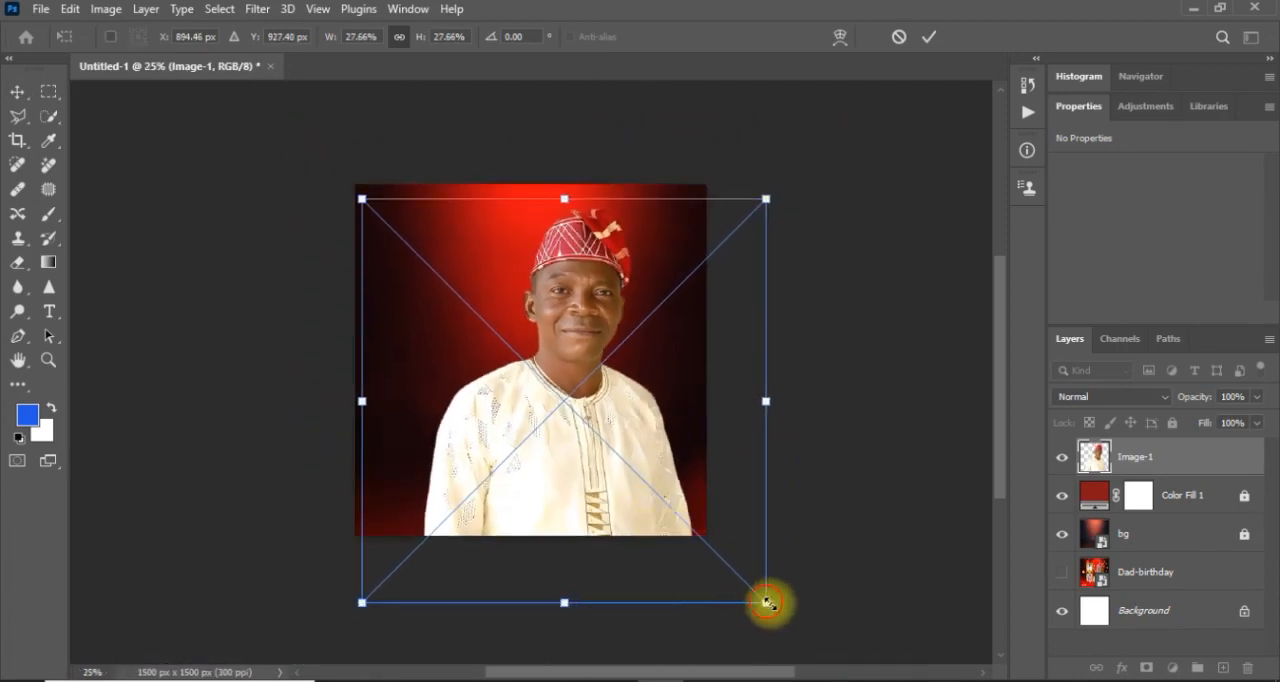
{"action": "left_click_drag", "start_coordinate": [766, 603], "coordinate": [781, 616]}
{"action": "key", "text": "Return"}
{"action": "left_click_drag", "start_coordinate": [641, 479], "coordinate": [637, 491]}
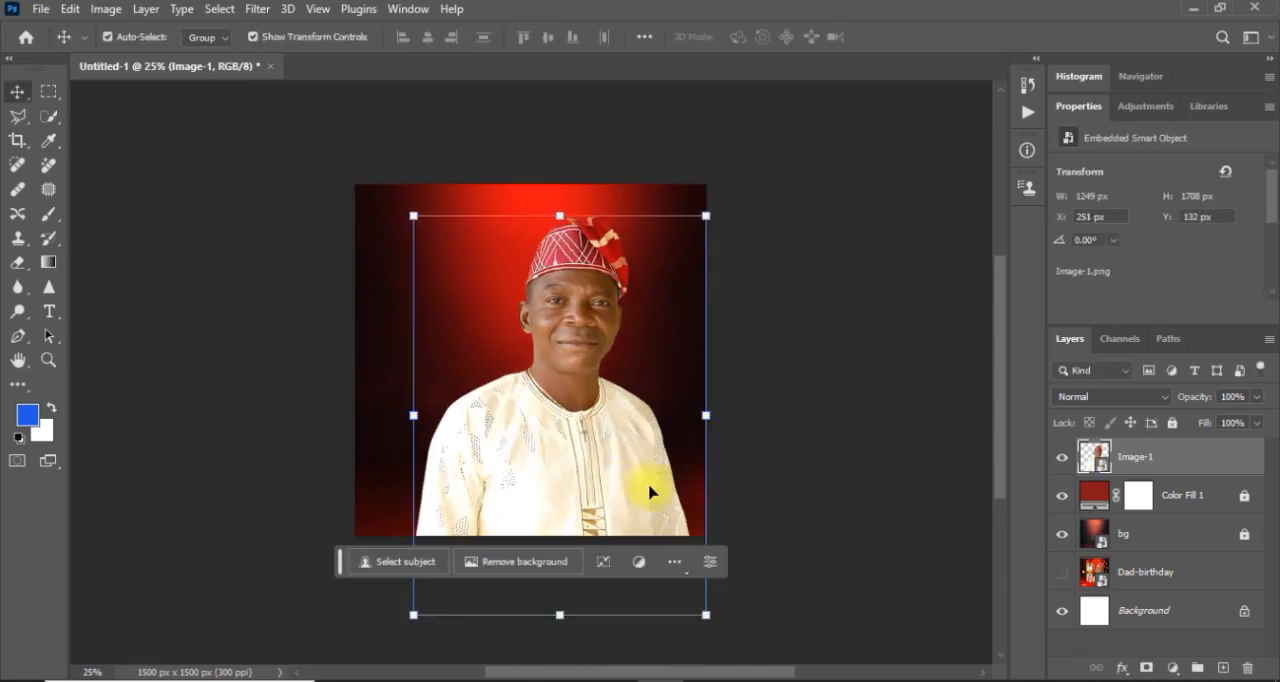
{"action": "left_click", "coordinate": [845, 519]}
Show the Dad-birthday reference, move it to the top of the layer stack to compare, and hide it again.
{"action": "left_click", "coordinate": [1062, 573]}
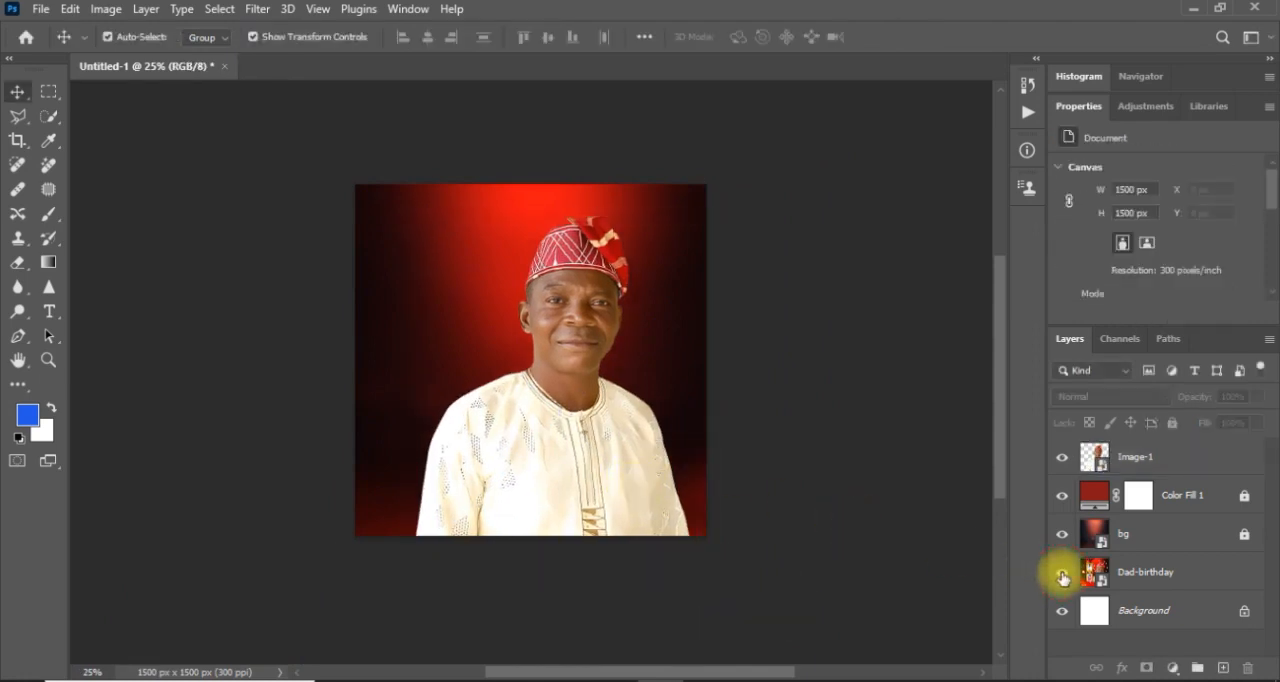
{"action": "left_click_drag", "start_coordinate": [1123, 569], "coordinate": [1146, 440]}
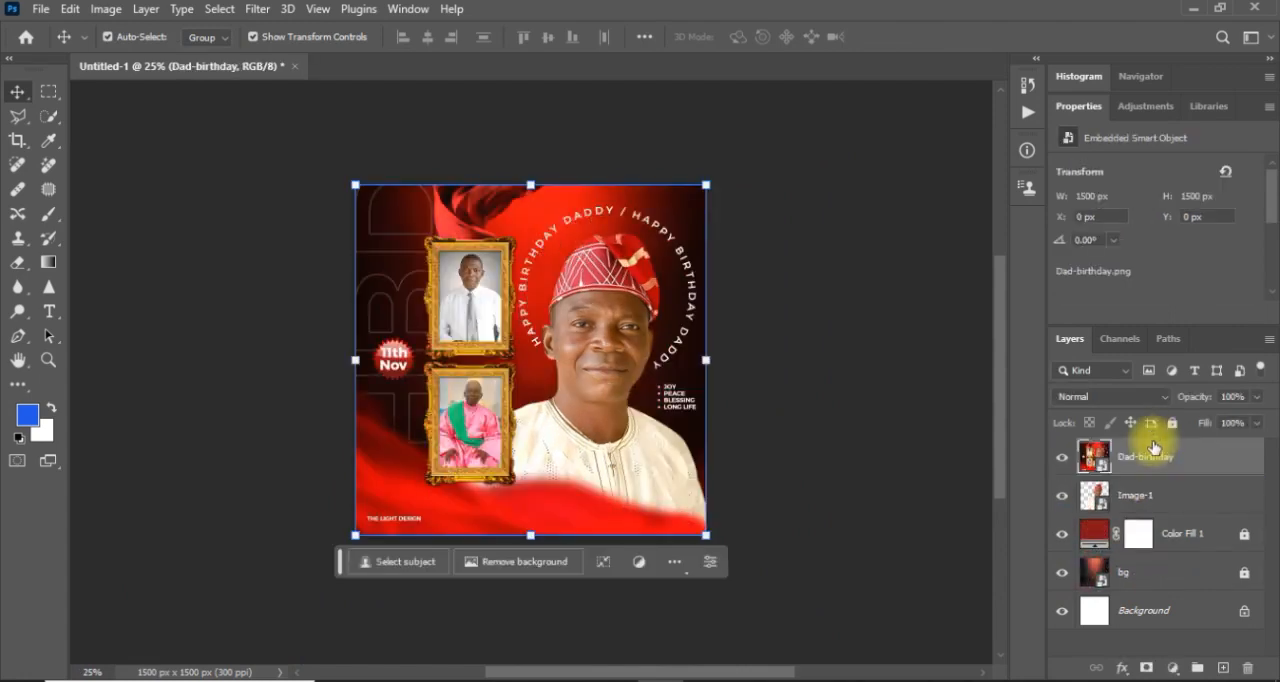
{"action": "left_click", "coordinate": [1062, 458]}
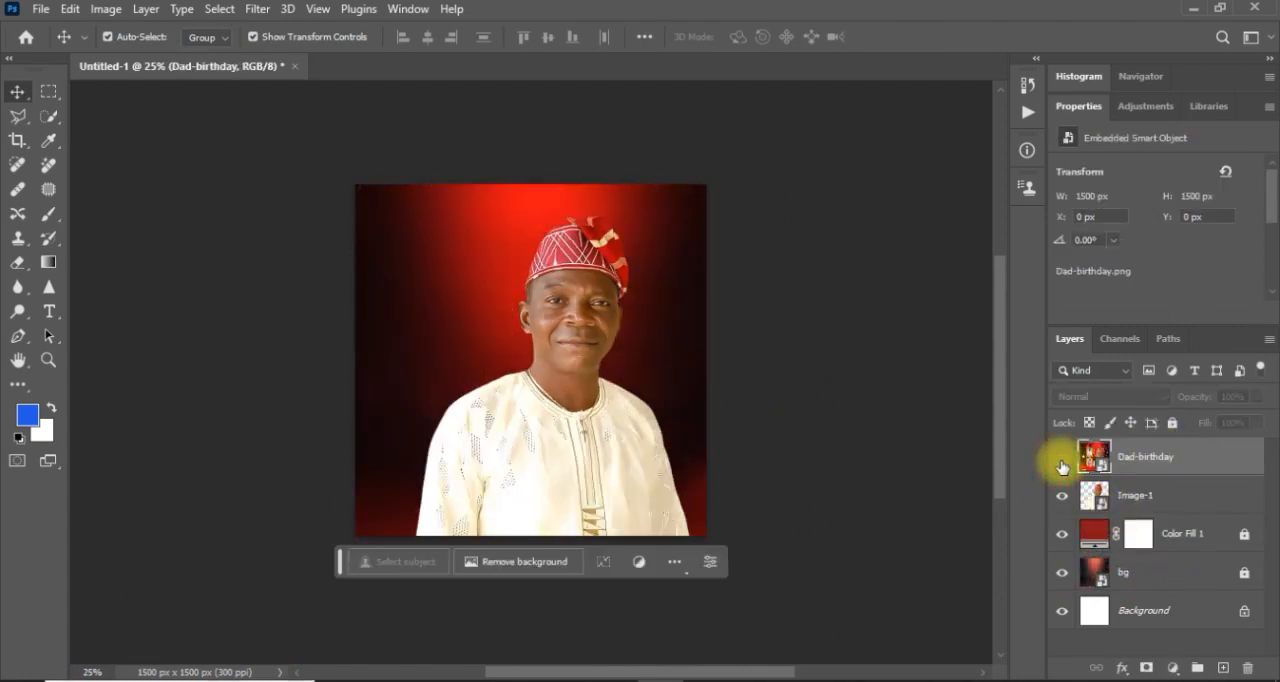
Enlarge the portrait to about 1436 by 1964 px at about X 241 px, Y 131 px, comparing it with the Dad-birthday reference.
{"action": "left_click", "coordinate": [1062, 459]}
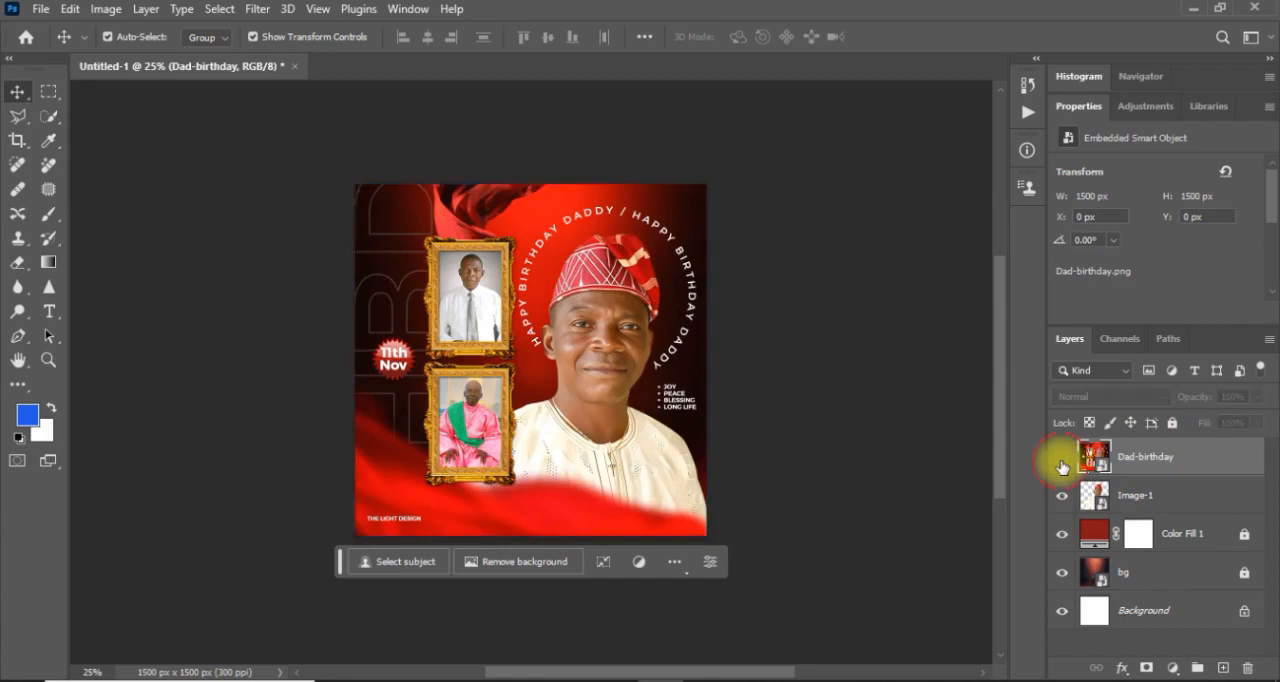
{"action": "left_click", "coordinate": [1062, 459]}
{"action": "left_click", "coordinate": [606, 463]}
{"action": "left_click_drag", "start_coordinate": [706, 614], "coordinate": [822, 668]}
{"action": "left_click_drag", "start_coordinate": [560, 437], "coordinate": [573, 440]}
{"action": "left_click_drag", "start_coordinate": [831, 179], "coordinate": [819, 187]}
{"action": "mouse_move", "coordinate": [610, 426]}
{"action": "left_mouse_down"}
{"action": "mouse_move", "coordinate": [625, 428]}
{"action": "mouse_move", "coordinate": [611, 423]}
{"action": "left_mouse_up"}
{"action": "key", "text": "Return"}
{"action": "left_click", "coordinate": [1060, 460]}
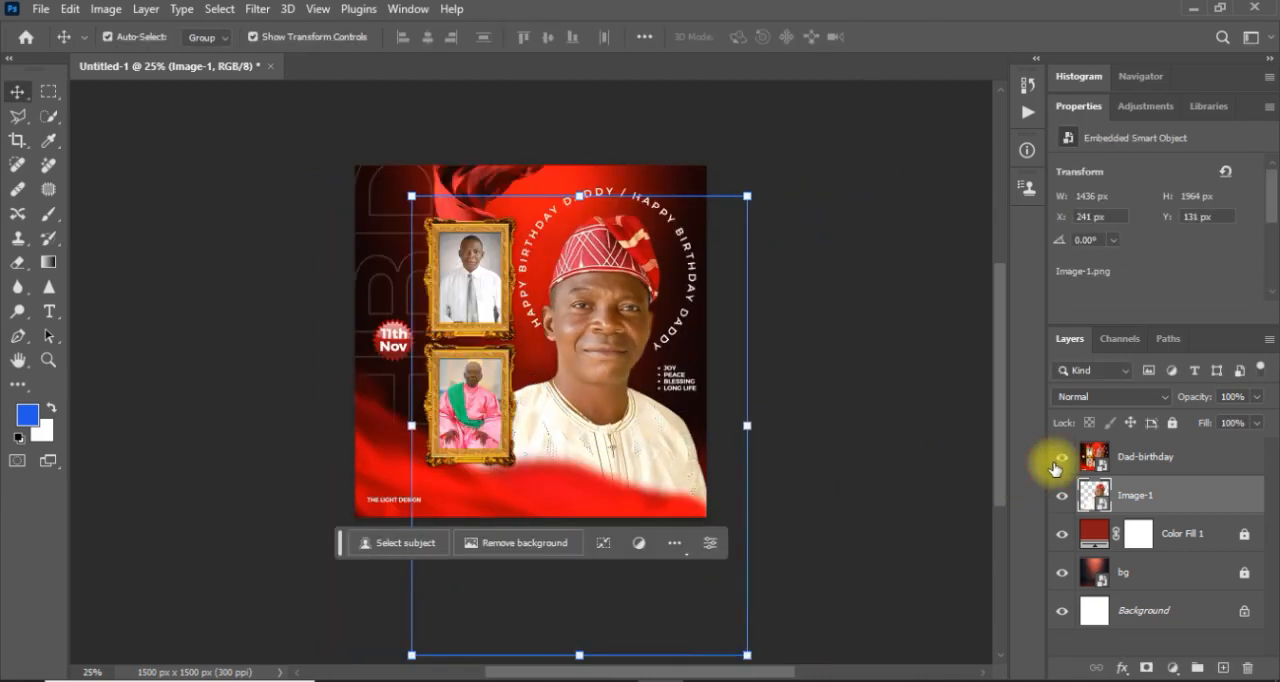
{"action": "left_click", "coordinate": [1058, 462]}
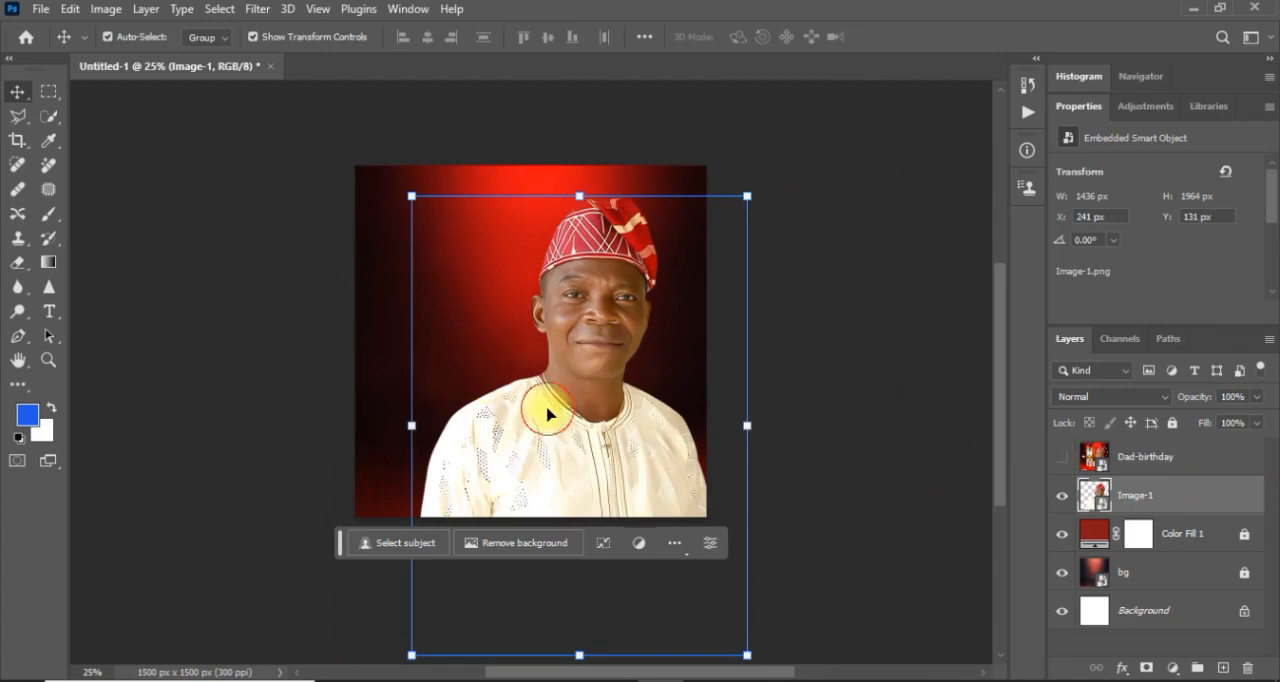
{"action": "left_click", "coordinate": [829, 443]}
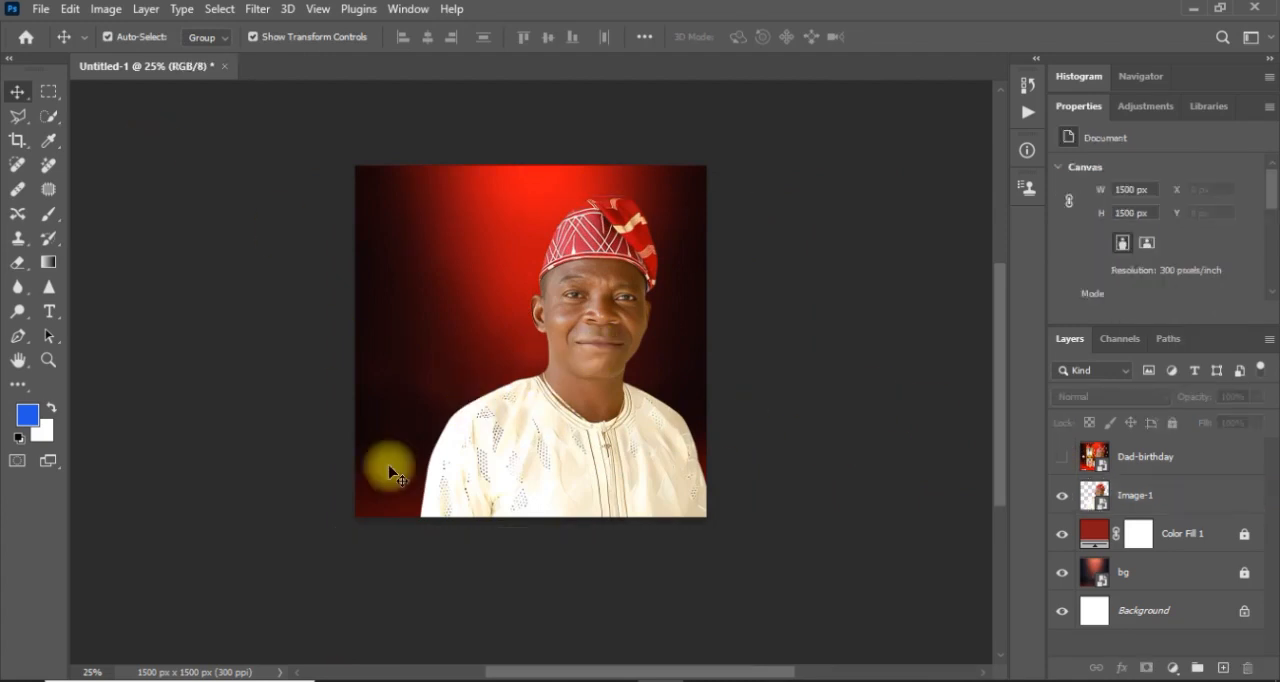
Place pngegg (3), the wide red fabric, as an embedded object at the top of the layer stack.
{"action": "left_click", "coordinate": [33, 12]}
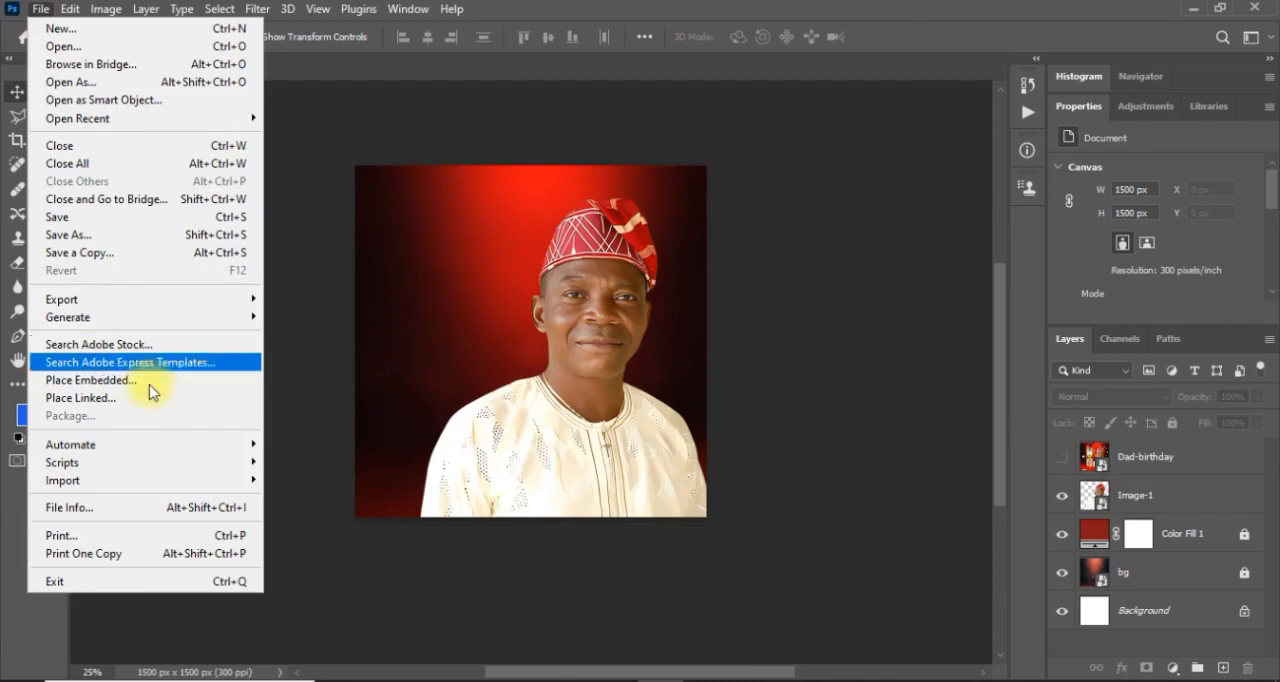
{"action": "left_click", "coordinate": [128, 382]}
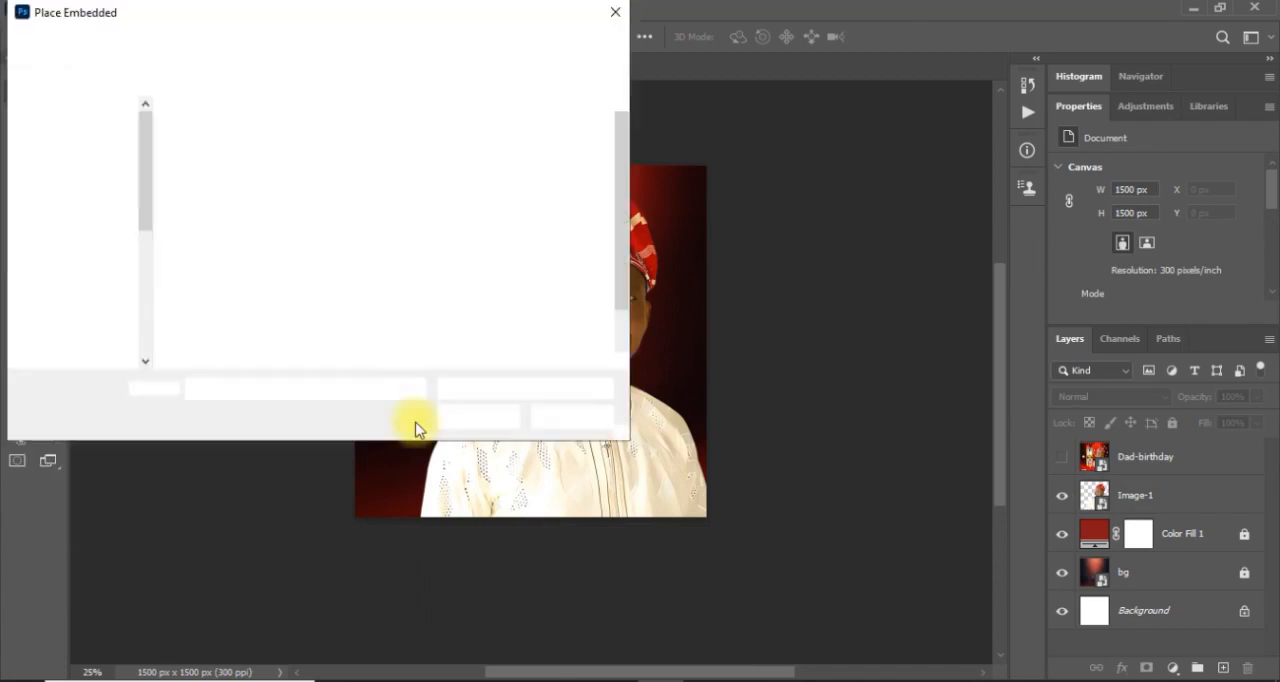
{"action": "left_click", "coordinate": [348, 280]}
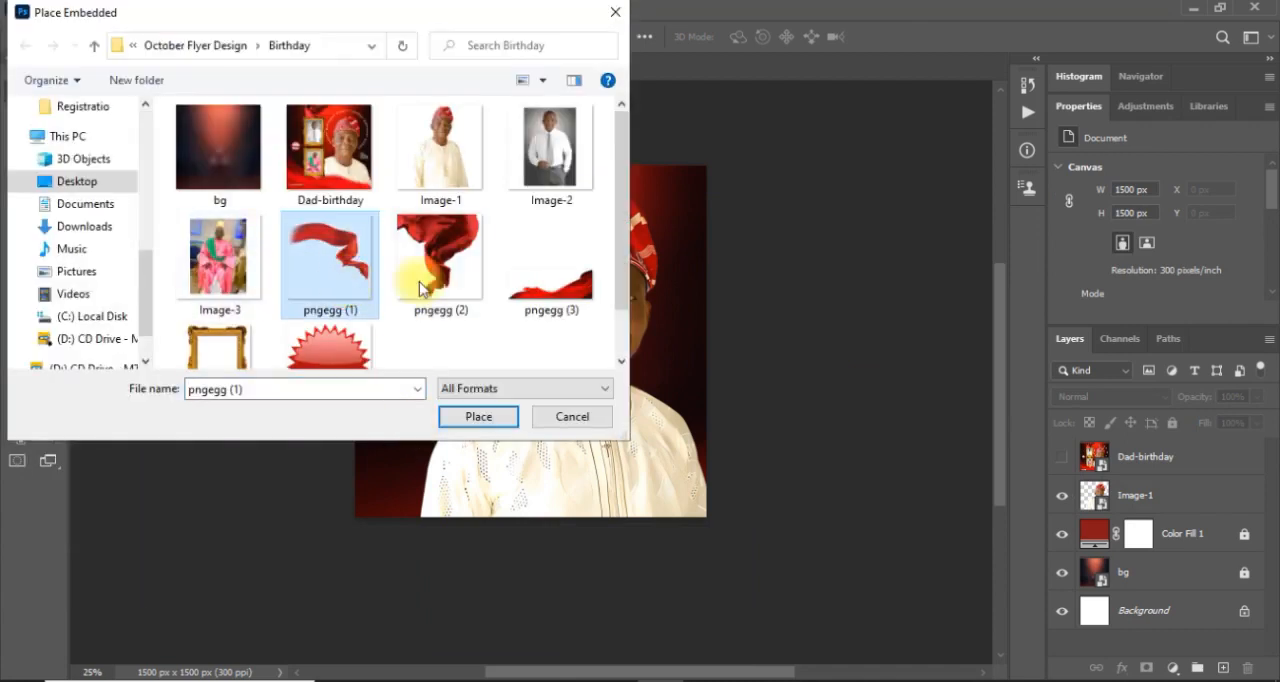
{"action": "left_click", "coordinate": [598, 293]}
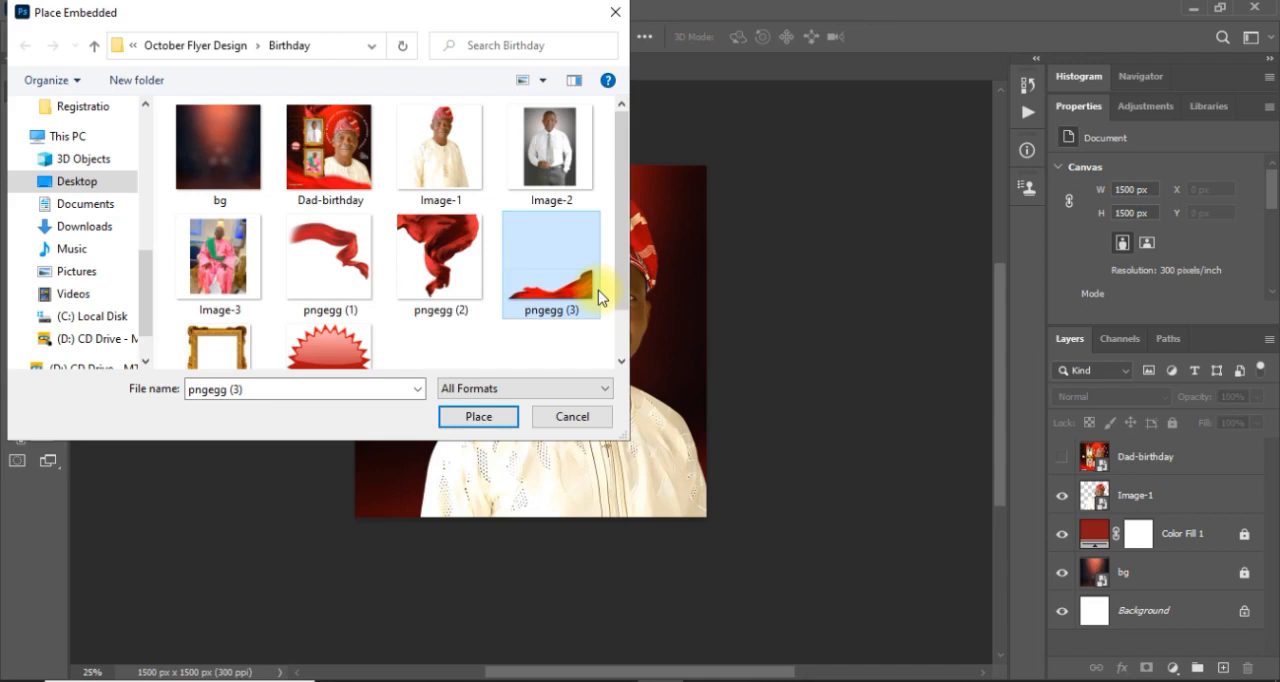
{"action": "double_click", "coordinate": [598, 290]}
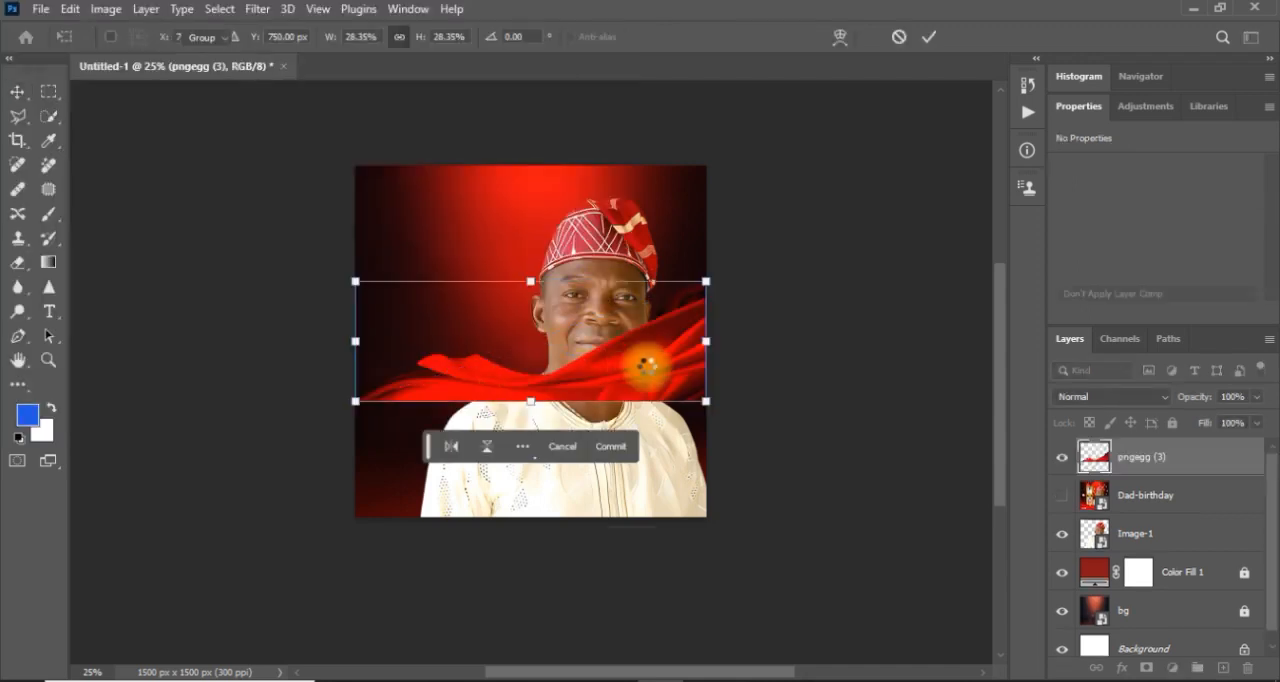
{"action": "double_click", "coordinate": [645, 366]}
Enlarge the pngegg (3) fabric to about 1956 by 674 px so it extends past both sides of the canvas.
{"action": "left_click_drag", "start_coordinate": [703, 283], "coordinate": [751, 258]}
{"action": "key", "text": "ctrl+equal"}
{"action": "left_click_drag", "start_coordinate": [829, 237], "coordinate": [873, 213]}
{"action": "mouse_move", "coordinate": [617, 403]}
{"action": "left_mouse_down"}
{"action": "mouse_move", "coordinate": [608, 409]}
{"action": "mouse_move", "coordinate": [626, 409]}
{"action": "left_mouse_up"}
{"action": "key", "text": "Return"}
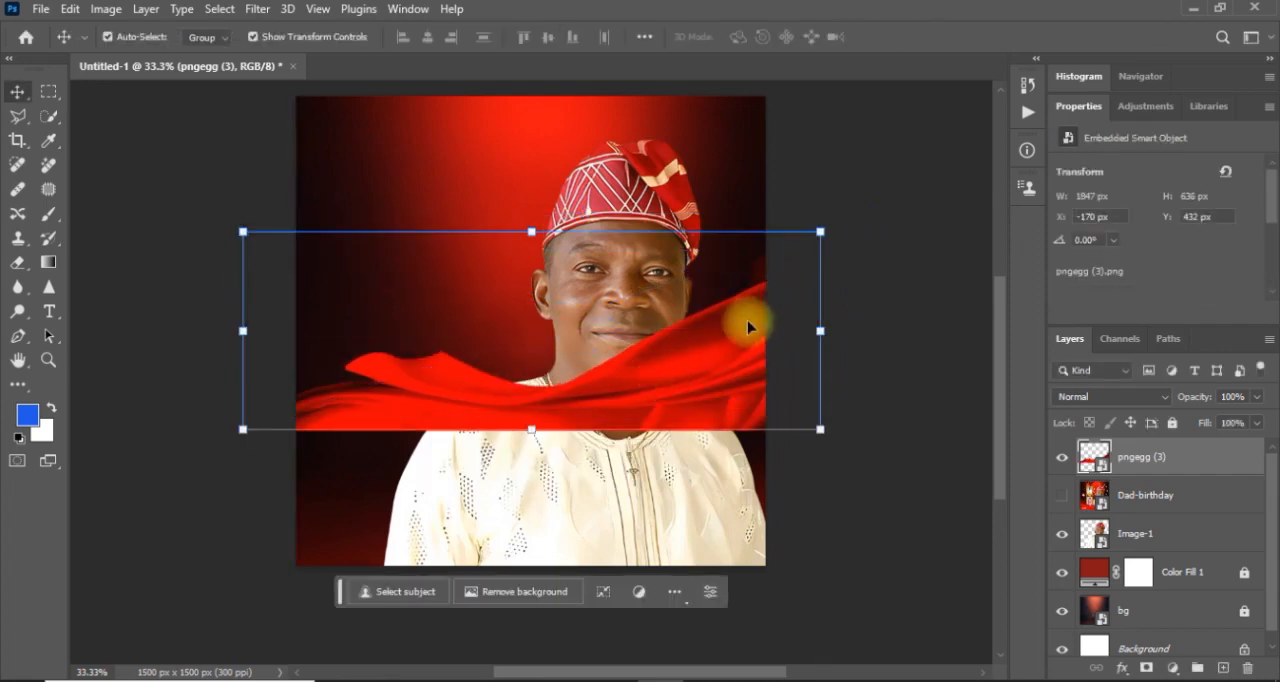
{"action": "left_click_drag", "start_coordinate": [820, 429], "coordinate": [852, 457]}
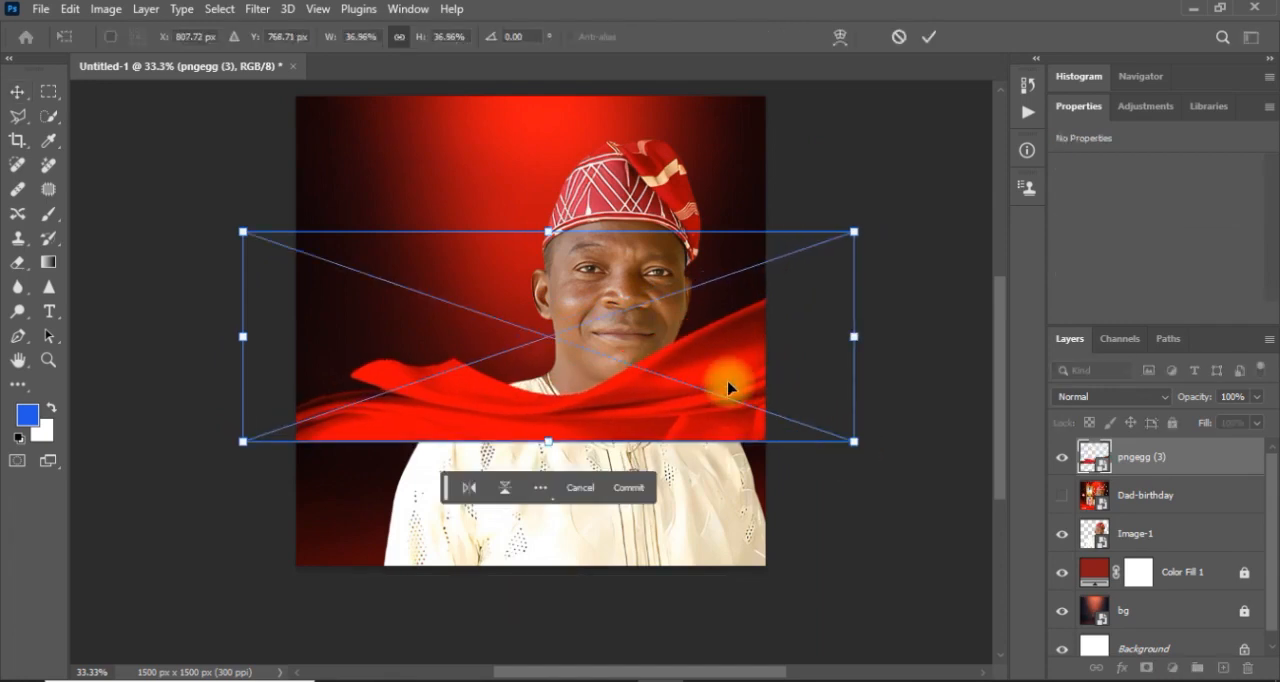
{"action": "left_click", "coordinate": [922, 38]}
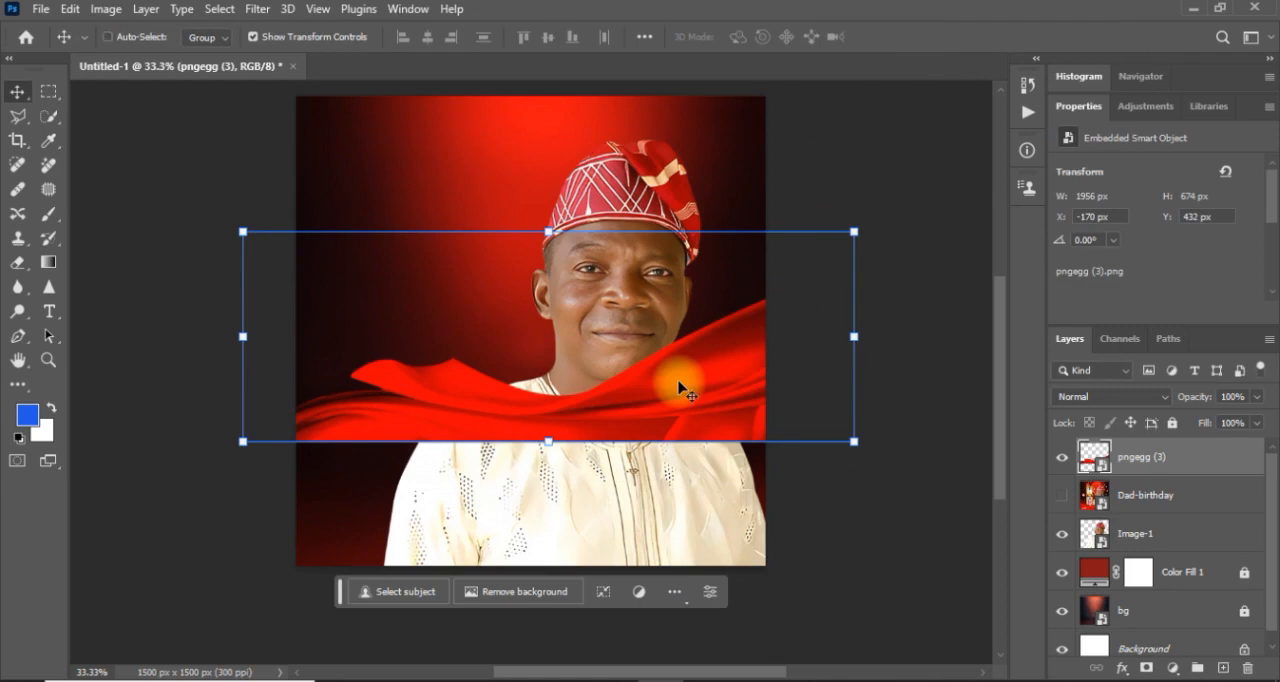
Flip the pngegg (3) fabric horizontally and move it to the canvas bottom at about X -228 px, Y 908 px.
{"action": "key", "text": "ctrl+t"}
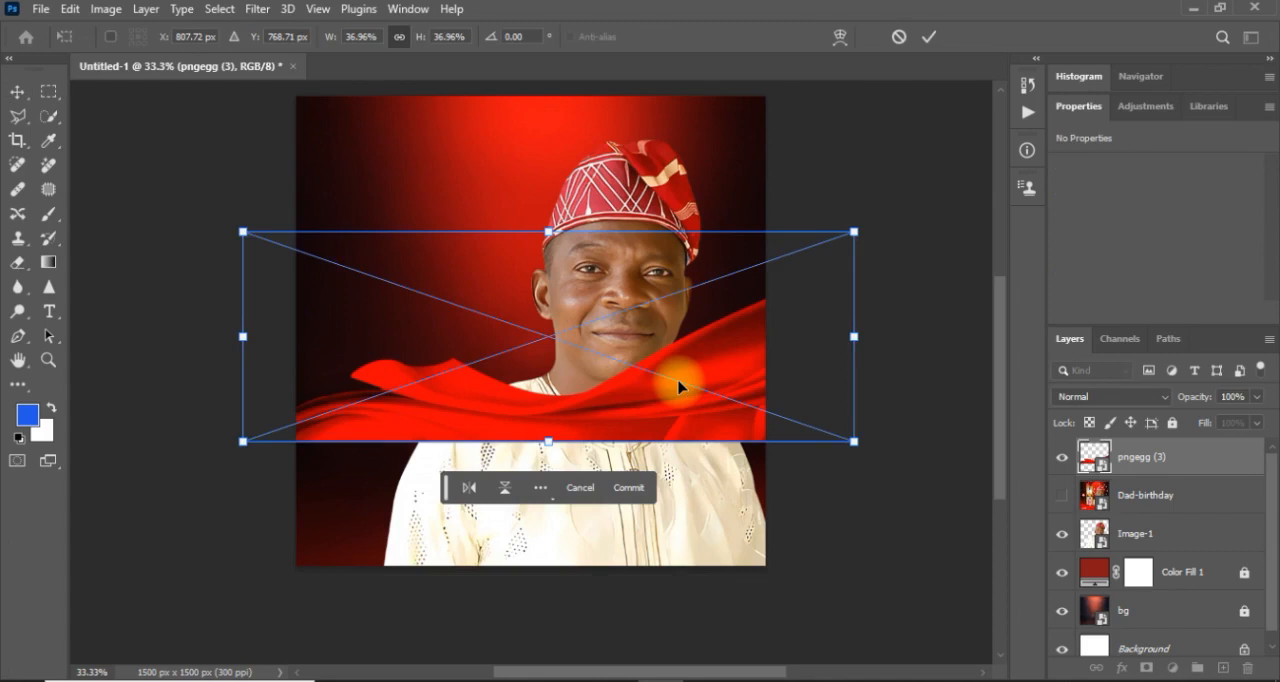
{"action": "right_click", "coordinate": [680, 390]}
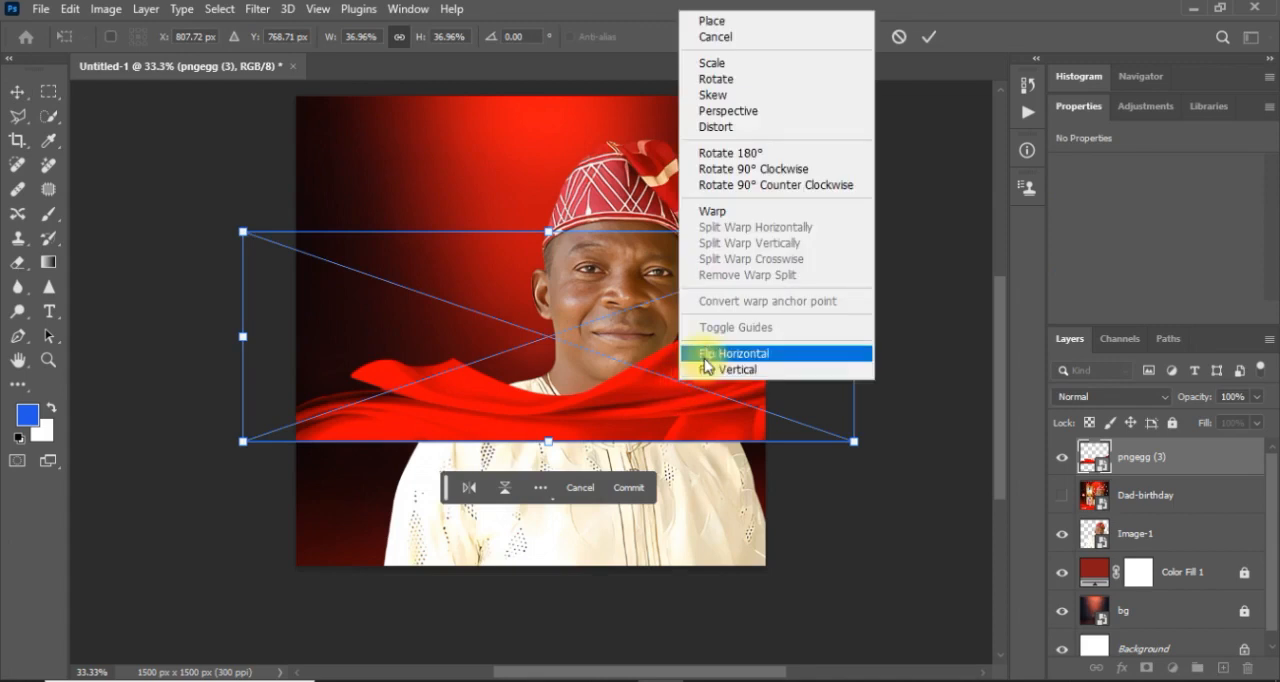
{"action": "left_click", "coordinate": [706, 355]}
{"action": "left_click_drag", "start_coordinate": [553, 418], "coordinate": [534, 609]}
{"action": "left_click_drag", "start_coordinate": [382, 553], "coordinate": [378, 515]}
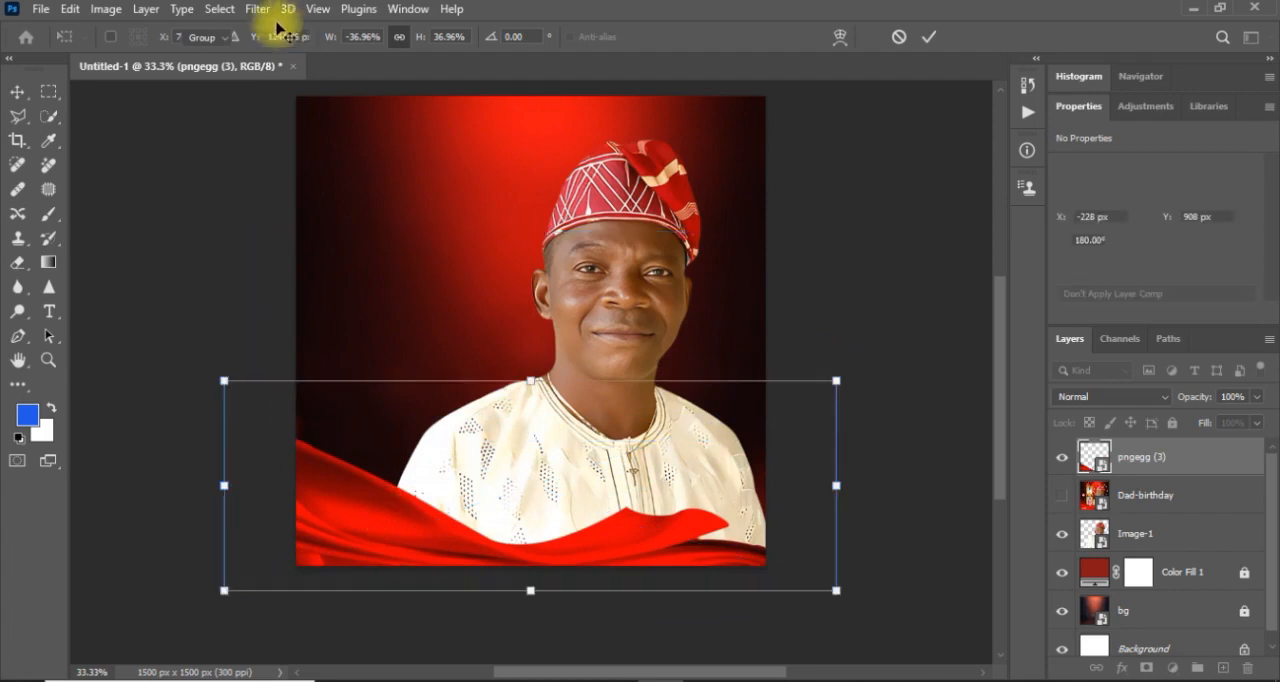
{"action": "key", "text": "Return"}
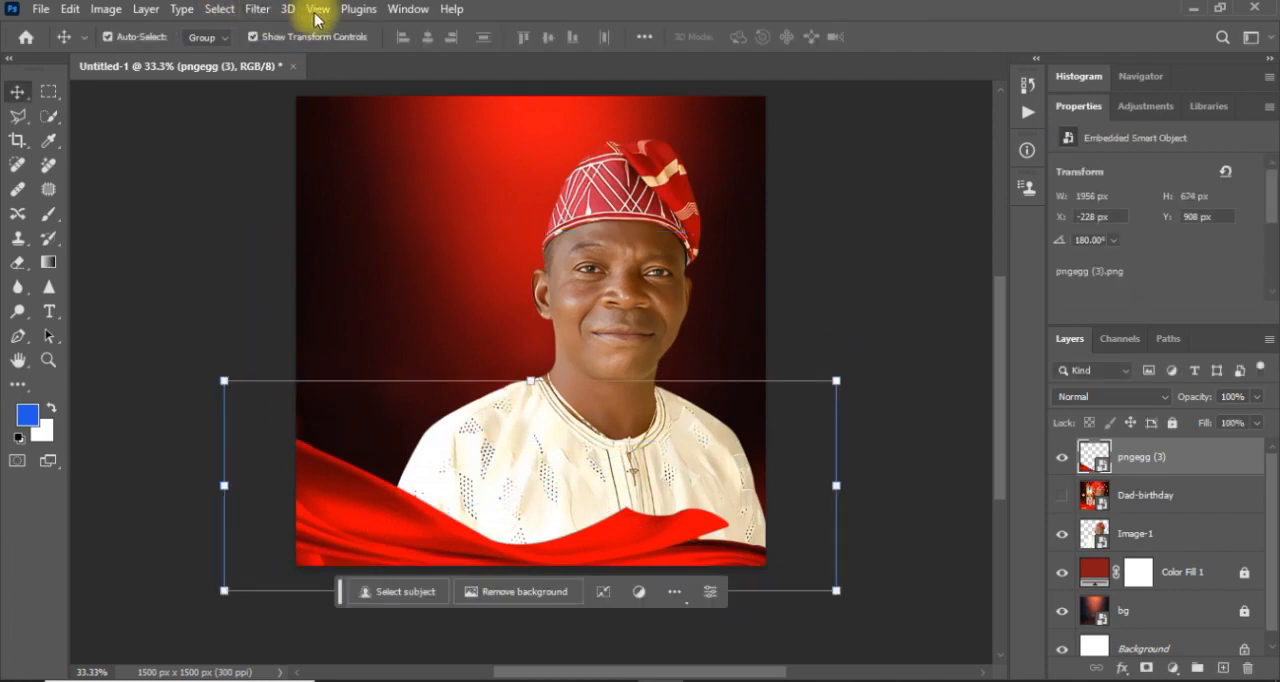
Apply a Gaussian Blur with a radius of 20 pixels to the pngegg (3) fabric.
{"action": "left_click", "coordinate": [258, 10]}
{"action": "mouse_move", "coordinate": [300, 250]}
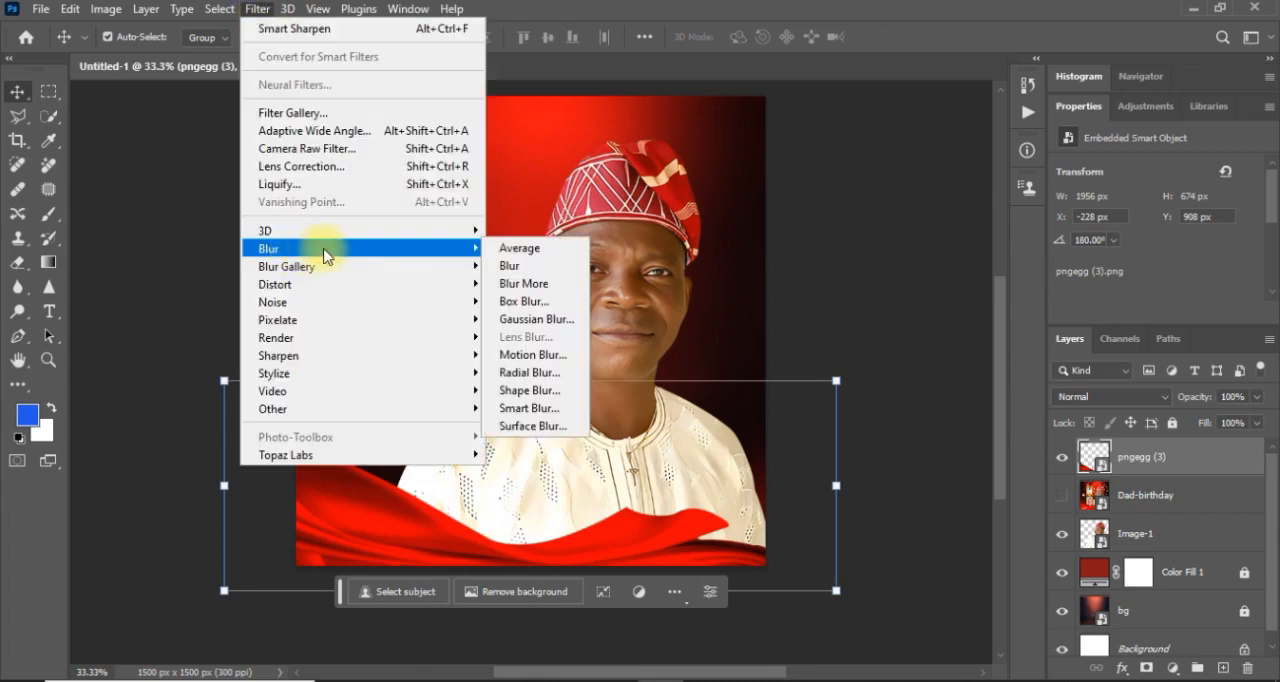
{"action": "left_click", "coordinate": [527, 320]}
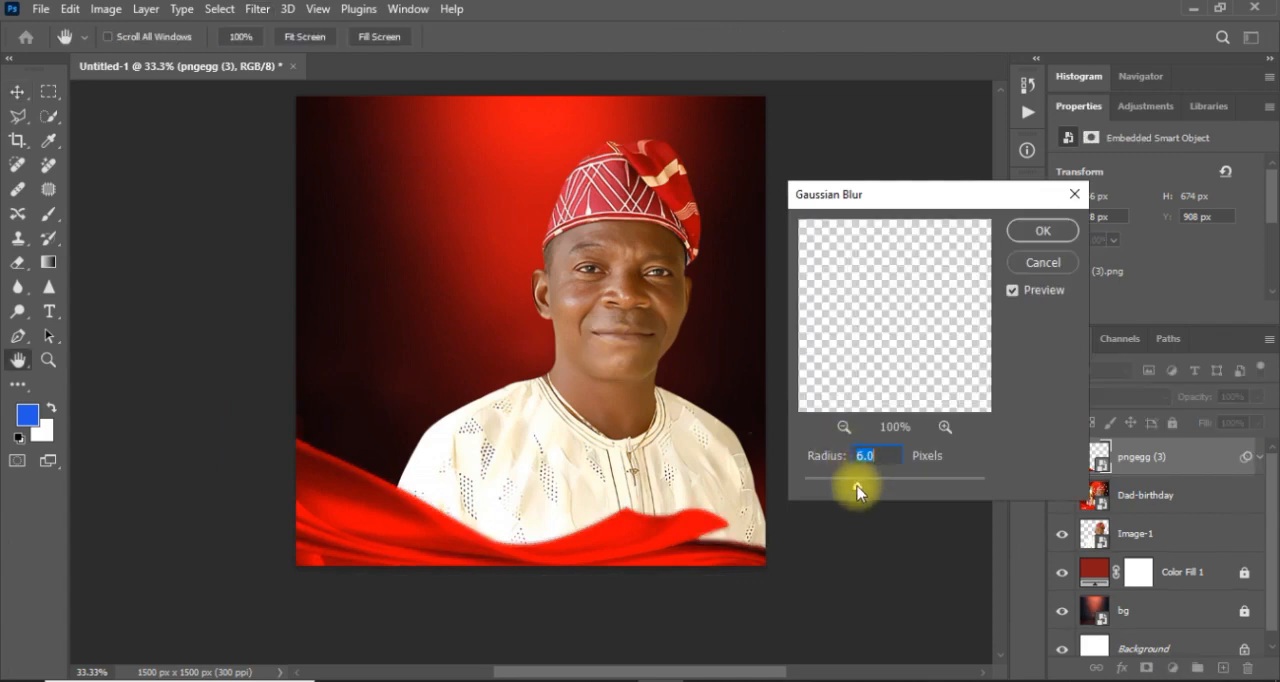
{"action": "left_click_drag", "start_coordinate": [857, 490], "coordinate": [880, 490]}
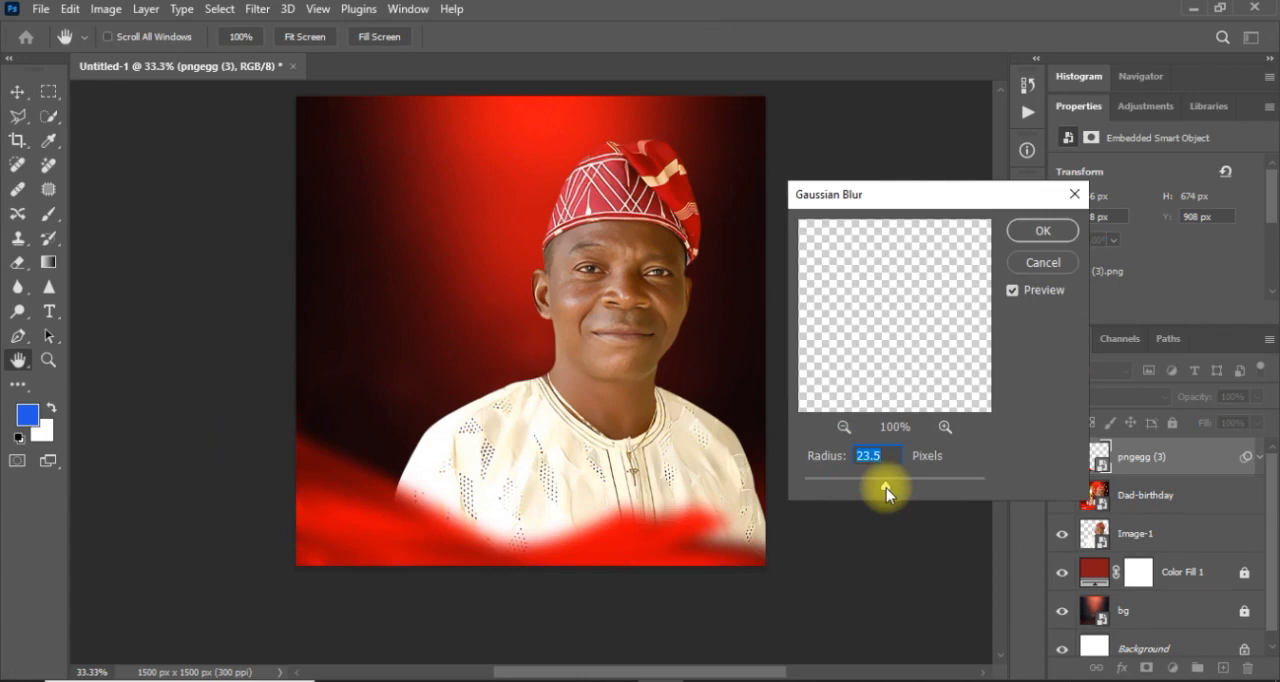
{"action": "left_click_drag", "start_coordinate": [883, 488], "coordinate": [881, 488]}
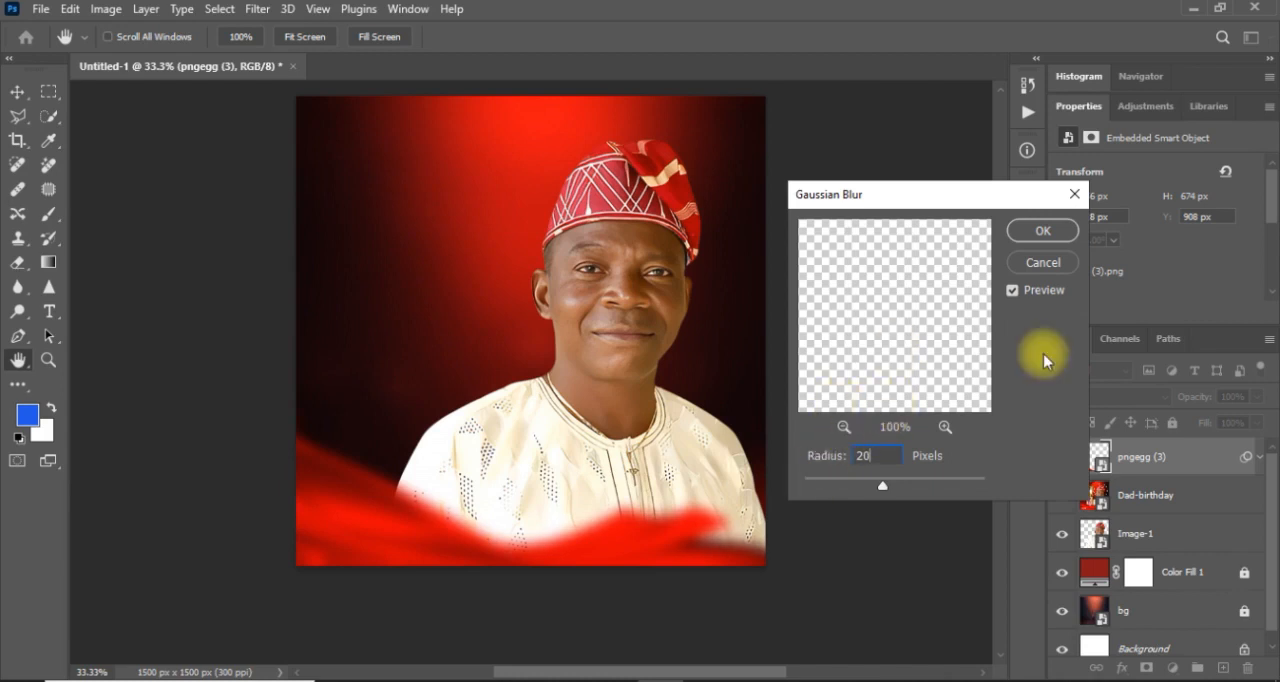
{"action": "key", "text": "Return"}
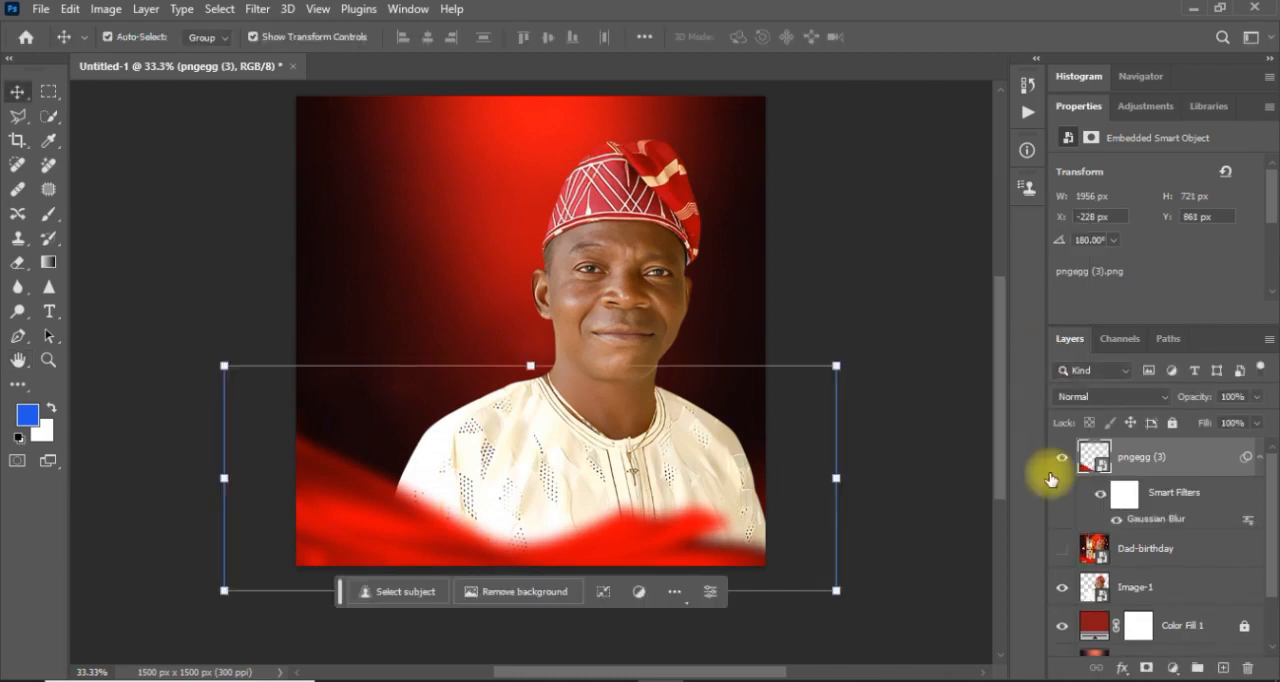
Show the Dad-birthday reference, shrink it to about 982 by 982 px at about X 57 px, Y 131 px, and hide it again.
{"action": "left_click", "coordinate": [1062, 550]}
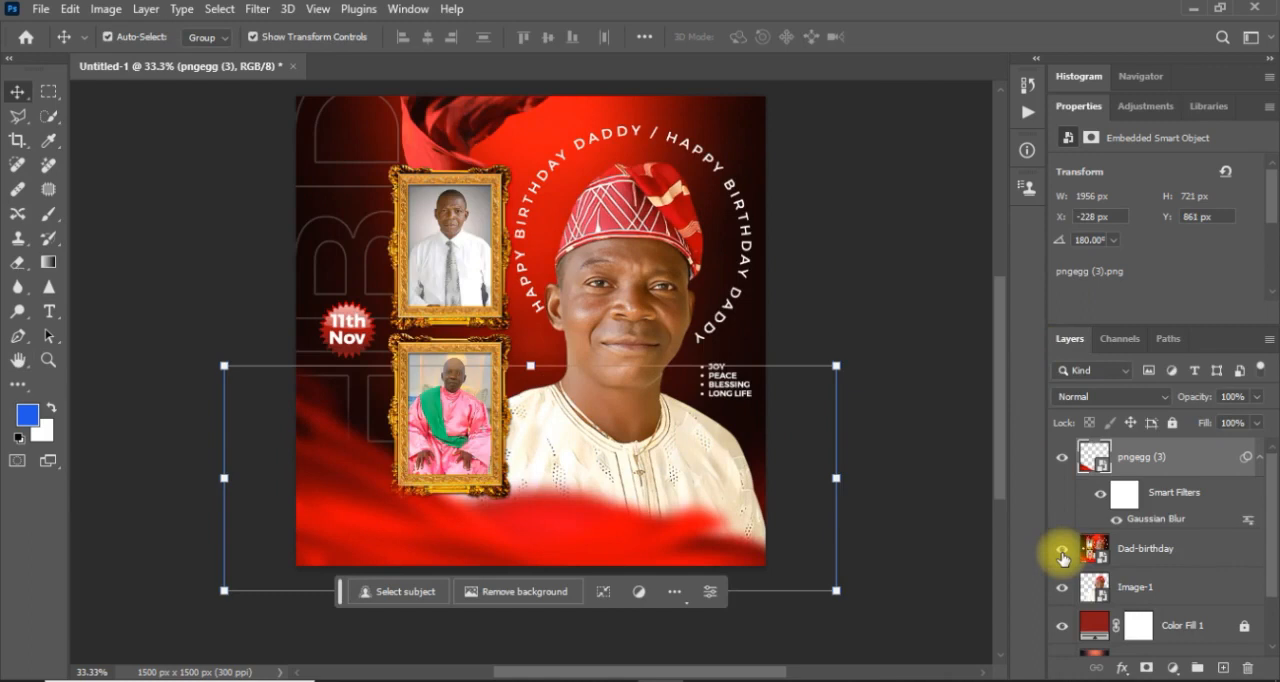
{"action": "left_click", "coordinate": [1062, 557]}
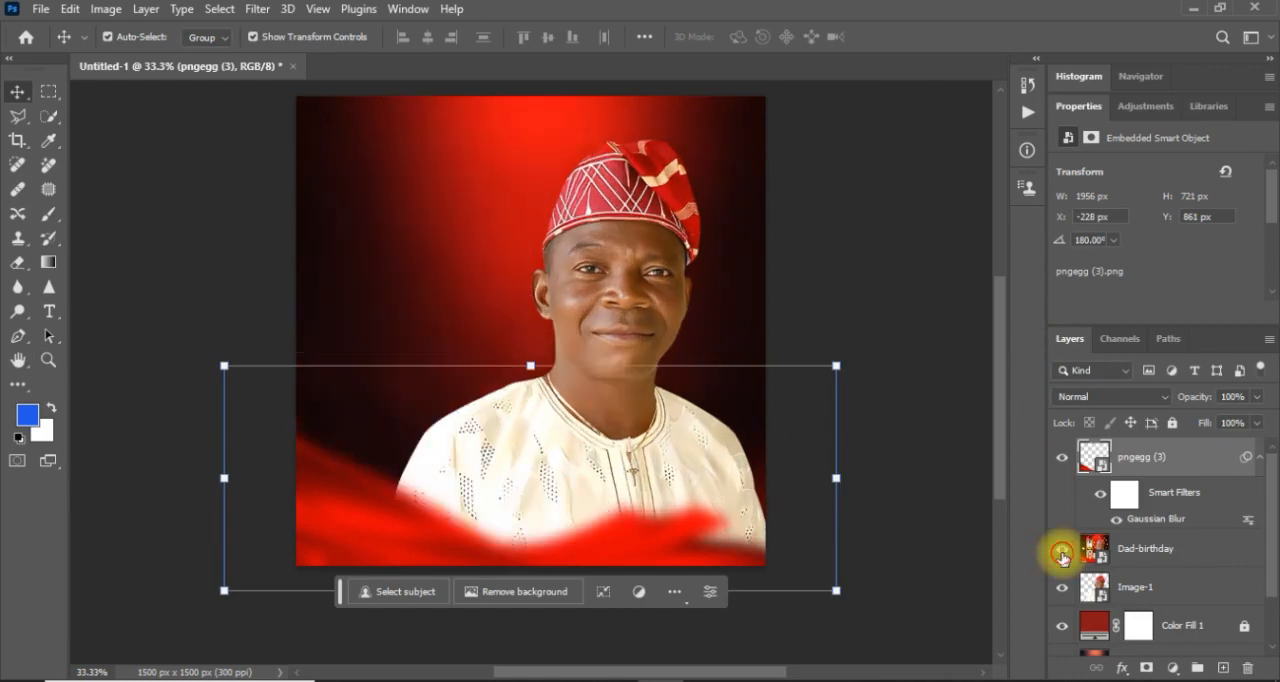
{"action": "left_click", "coordinate": [1063, 552]}
{"action": "left_click", "coordinate": [692, 236]}
{"action": "left_click_drag", "start_coordinate": [765, 97], "coordinate": [603, 260]}
{"action": "left_click_drag", "start_coordinate": [532, 375], "coordinate": [550, 255]}
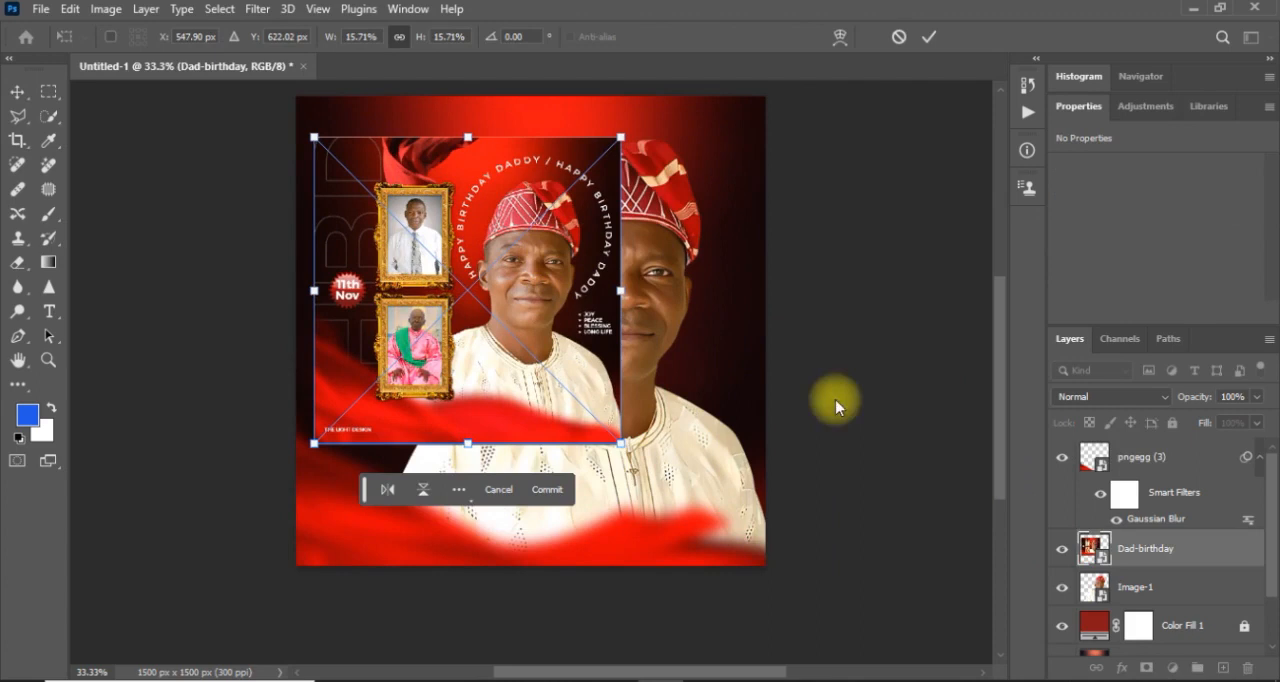
{"action": "left_click", "coordinate": [1062, 552]}
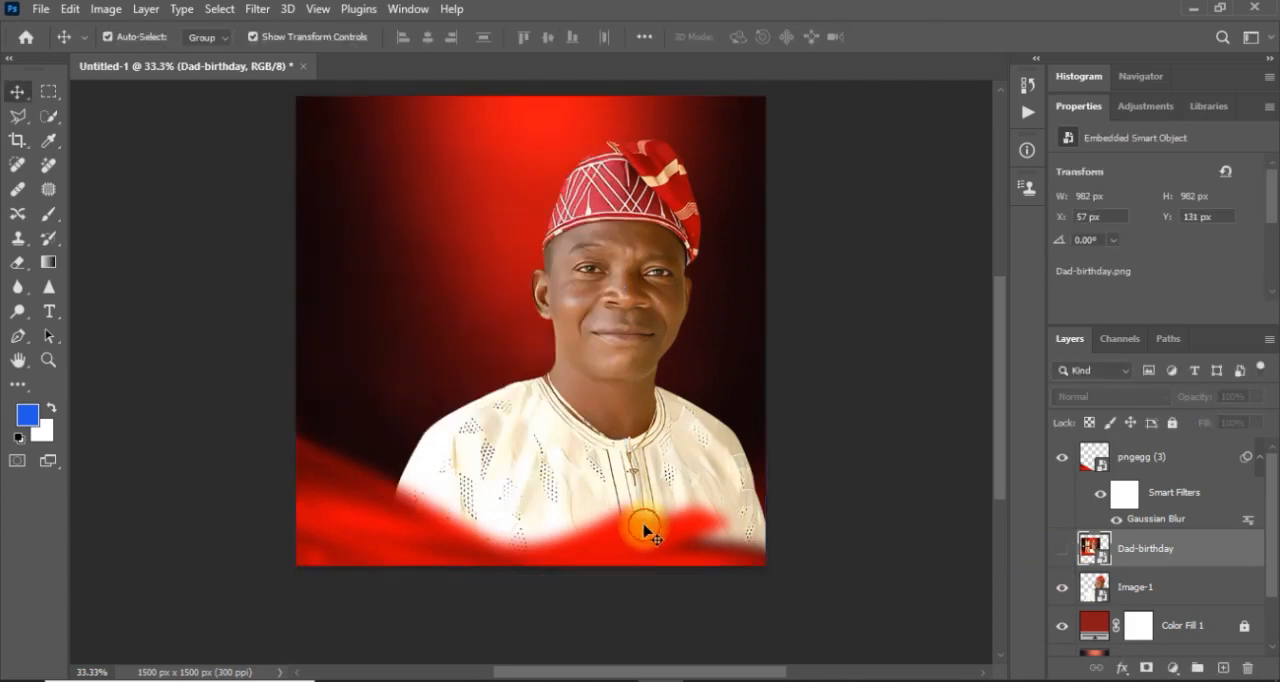
Enlarge the blurred pngegg (3) fabric to about 2076 by 763 px, reposition it at about X -141 px, Y 849 px, and deselect it.
{"action": "left_click", "coordinate": [646, 531]}
{"action": "left_click_drag", "start_coordinate": [834, 363], "coordinate": [873, 367]}
{"action": "key", "text": "ctrl+z"}
{"action": "left_click_drag", "start_coordinate": [697, 545], "coordinate": [724, 553]}
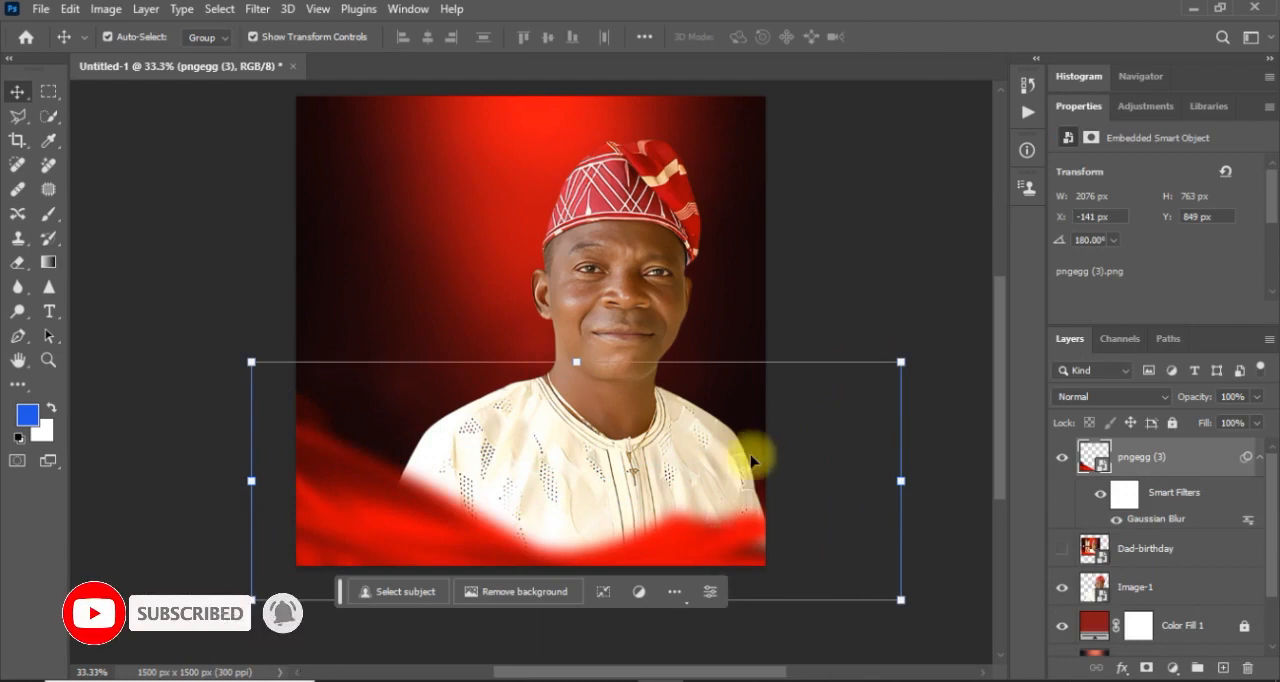
{"action": "left_click", "coordinate": [838, 247]}
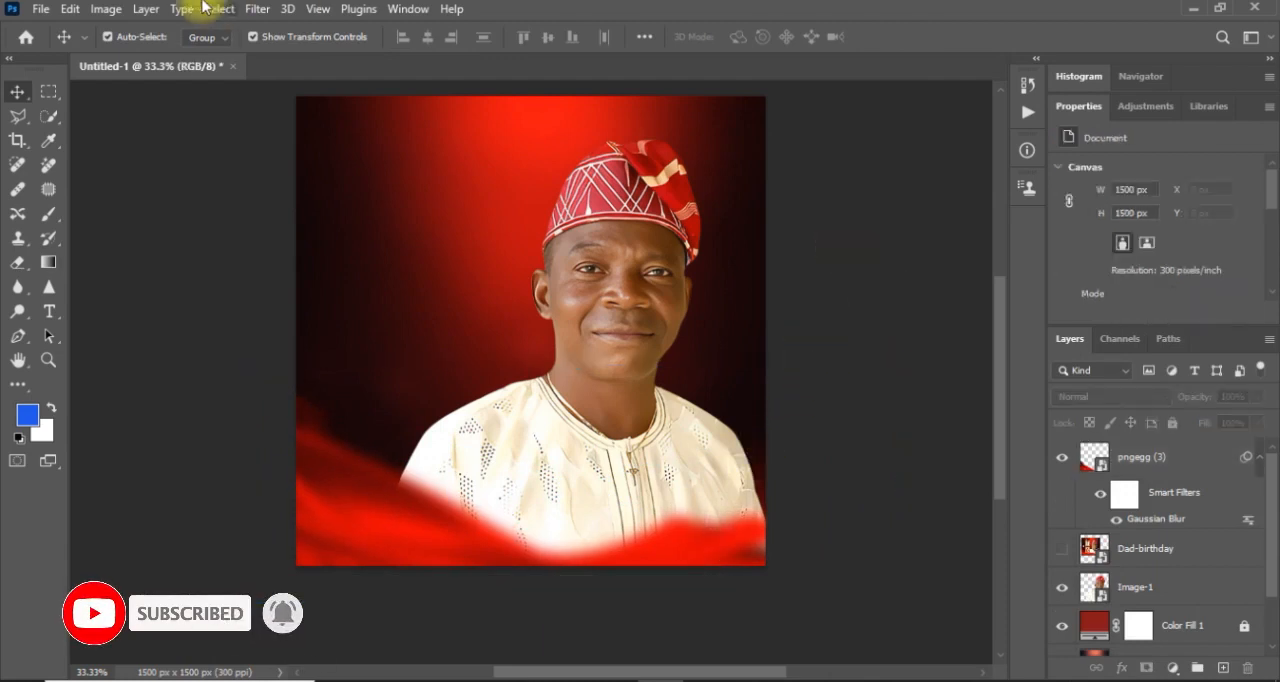
Place pngegg (1), the flowing red fabric, as an embedded object above all other layers.
{"action": "left_click", "coordinate": [40, 9]}
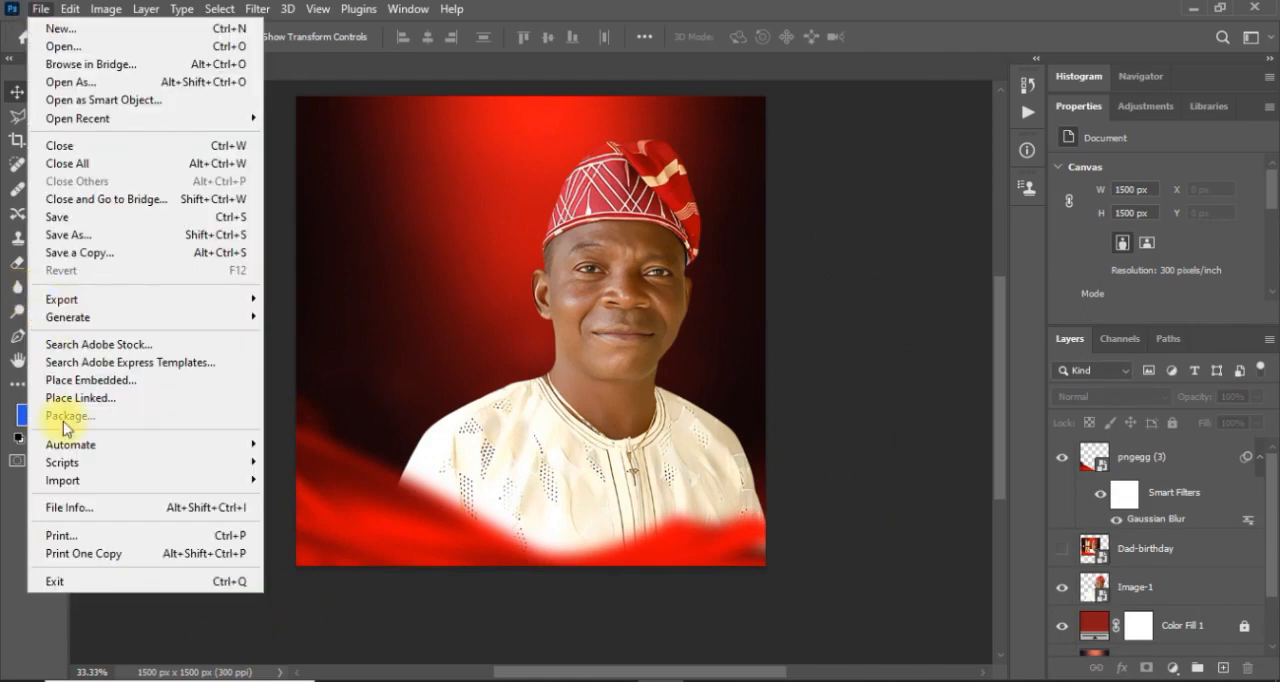
{"action": "left_click", "coordinate": [88, 380]}
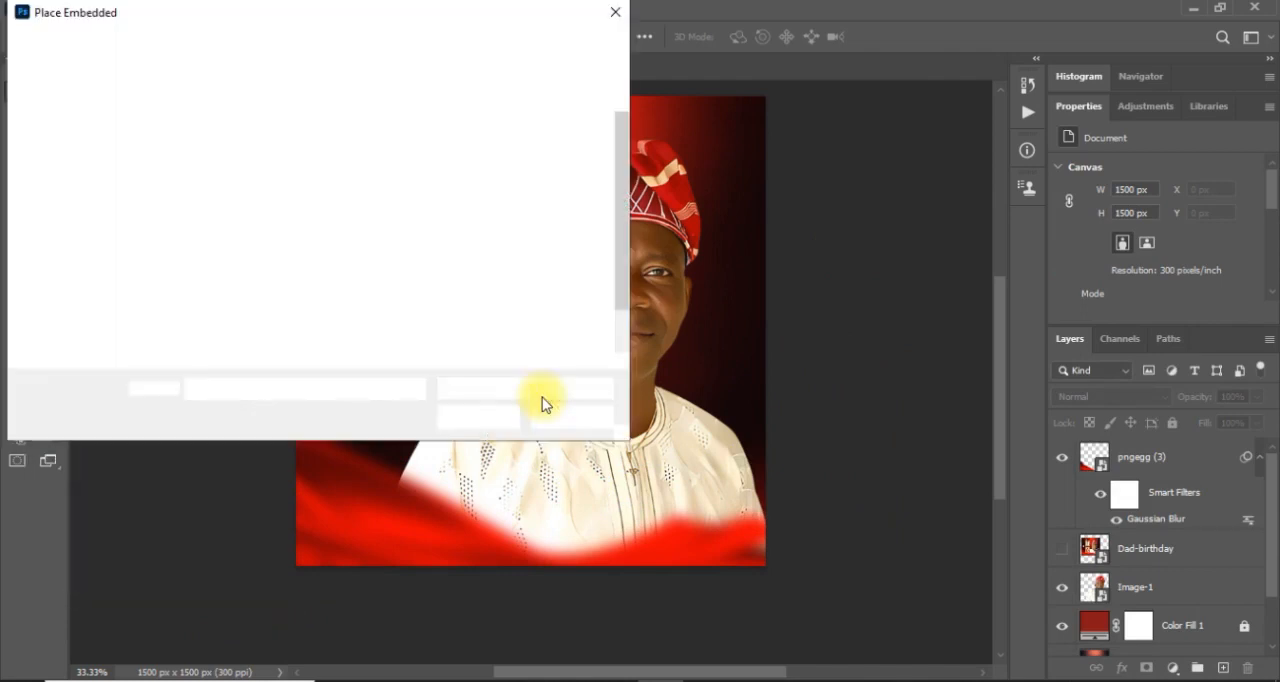
{"action": "left_click", "coordinate": [331, 279]}
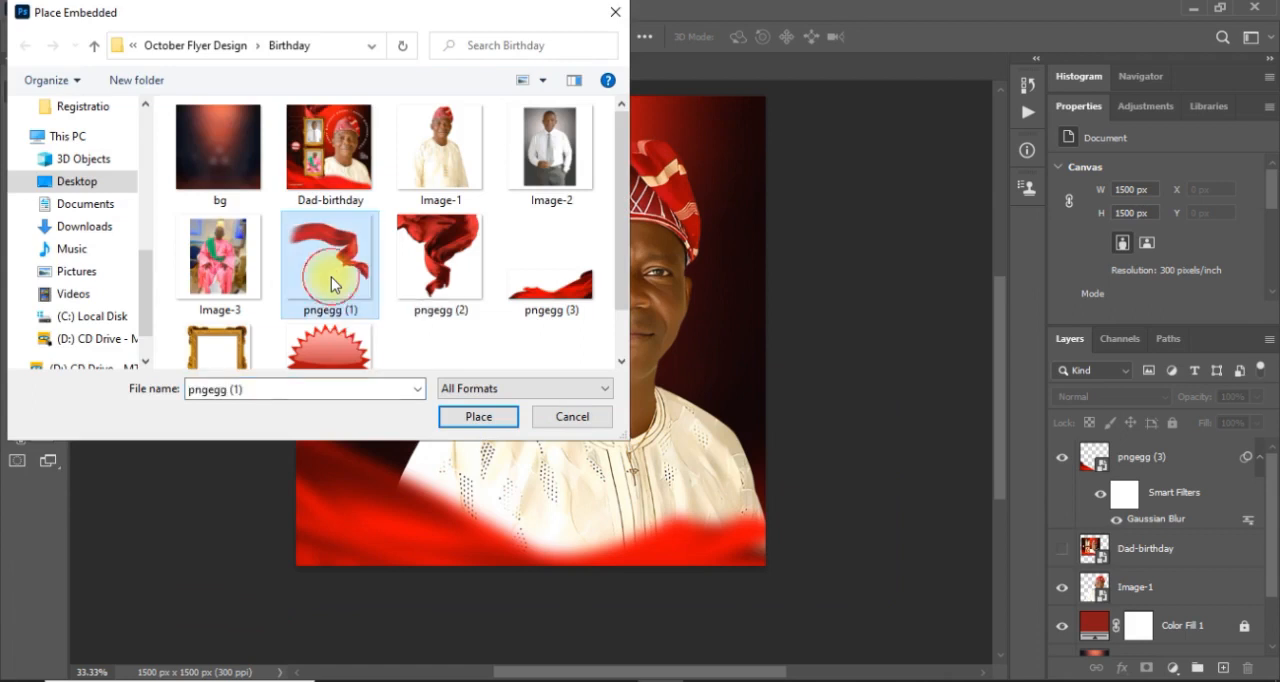
{"action": "double_click", "coordinate": [331, 277]}
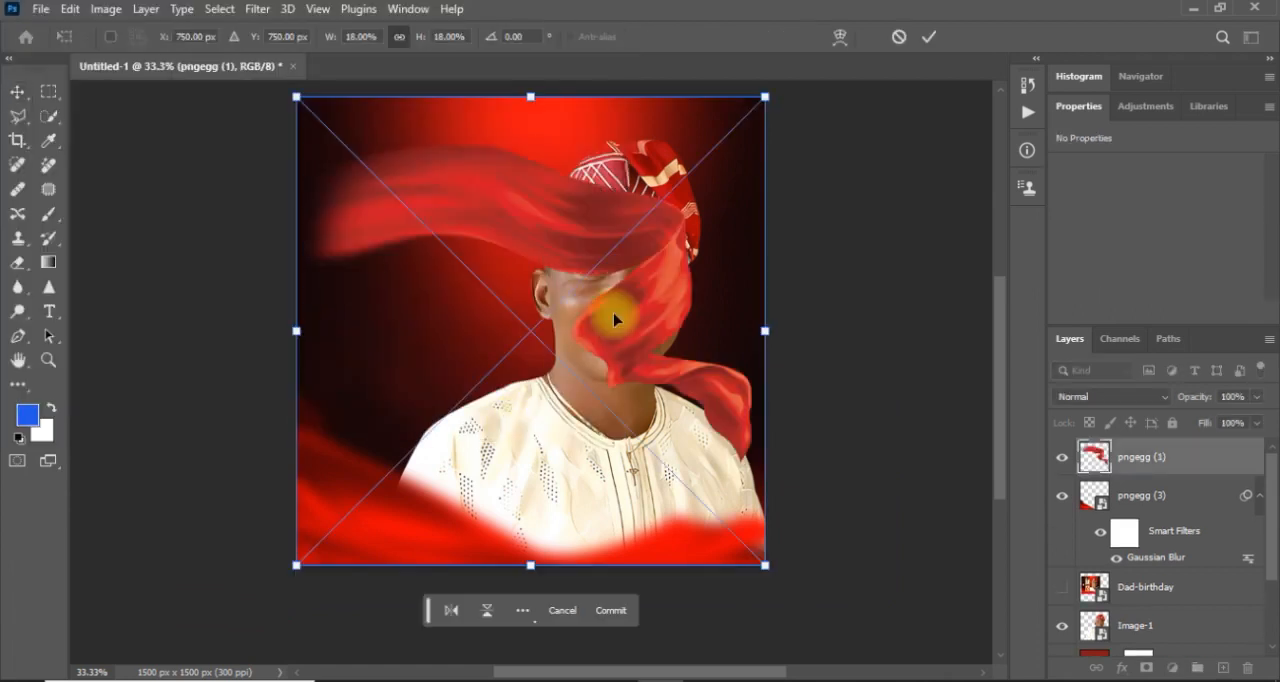
Move the pngegg (1) fabric over the lower shirt at about X 169 px, Y 1178 px, and stack its layer directly below pngegg (3).
{"action": "left_click_drag", "start_coordinate": [614, 320], "coordinate": [686, 594]}
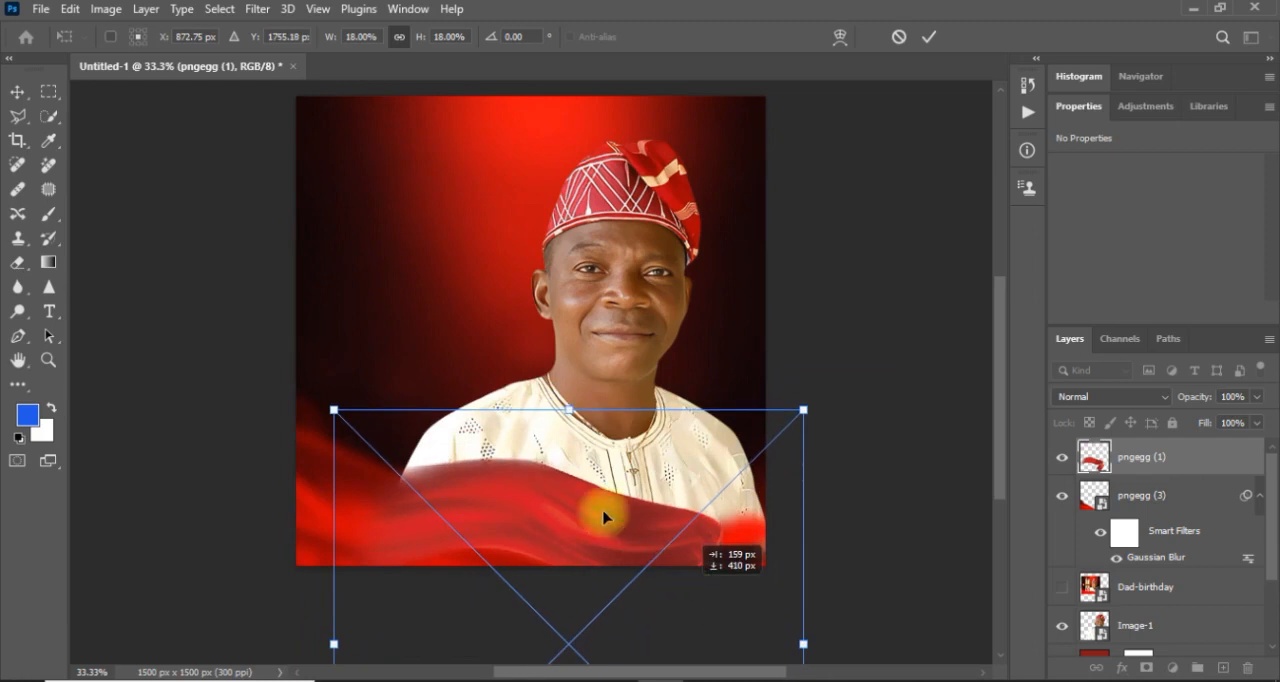
{"action": "left_click", "coordinate": [929, 37]}
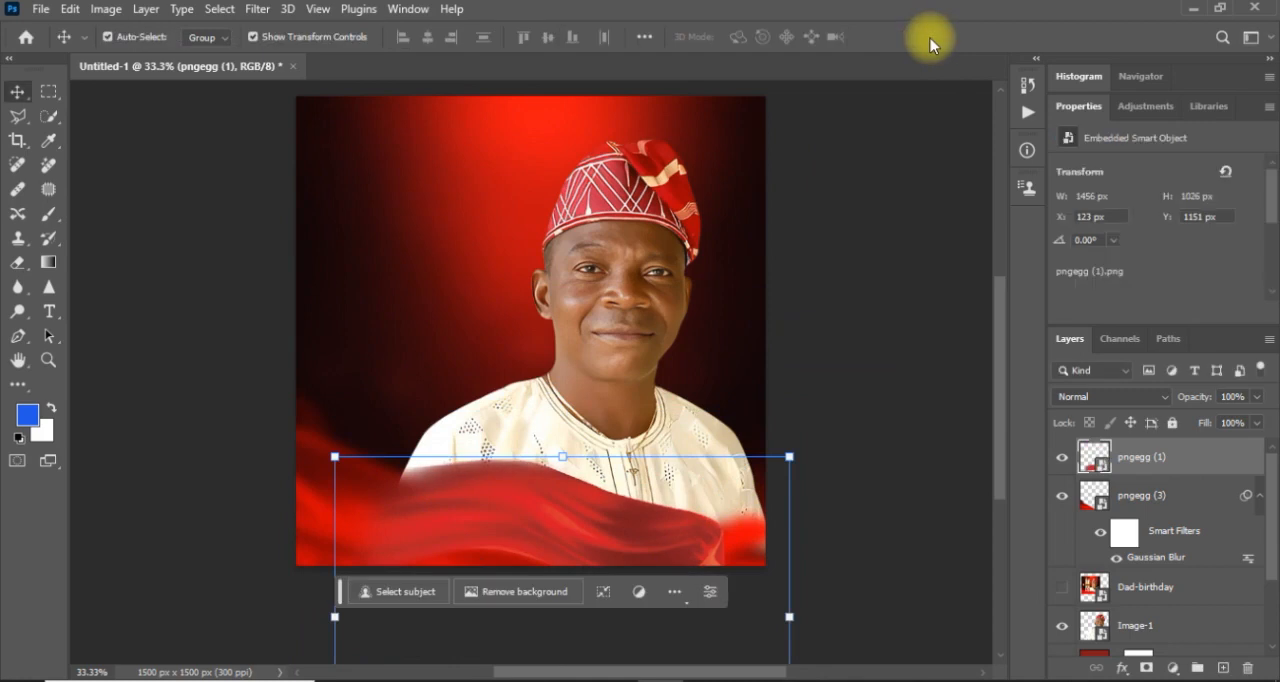
{"action": "mouse_move", "coordinate": [571, 500]}
{"action": "left_mouse_down"}
{"action": "mouse_move", "coordinate": [562, 486]}
{"action": "mouse_move", "coordinate": [585, 483]}
{"action": "mouse_move", "coordinate": [583, 511]}
{"action": "left_mouse_up"}
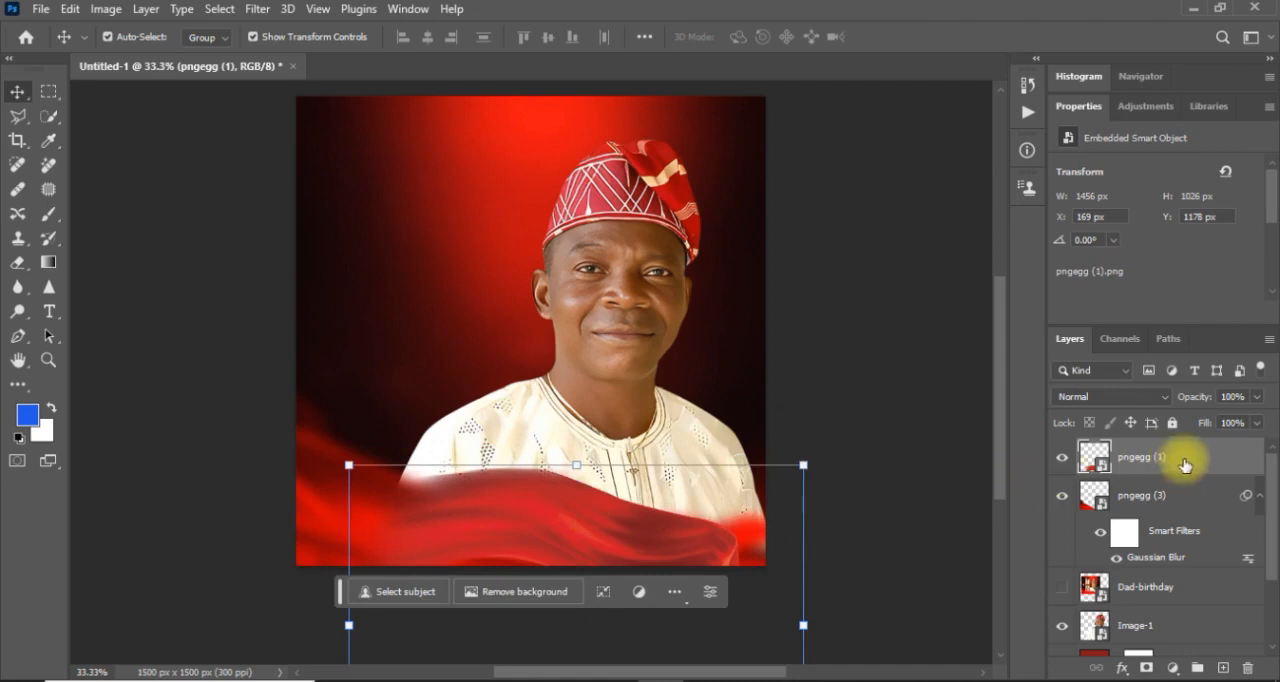
{"action": "left_click_drag", "start_coordinate": [1184, 462], "coordinate": [1180, 562]}
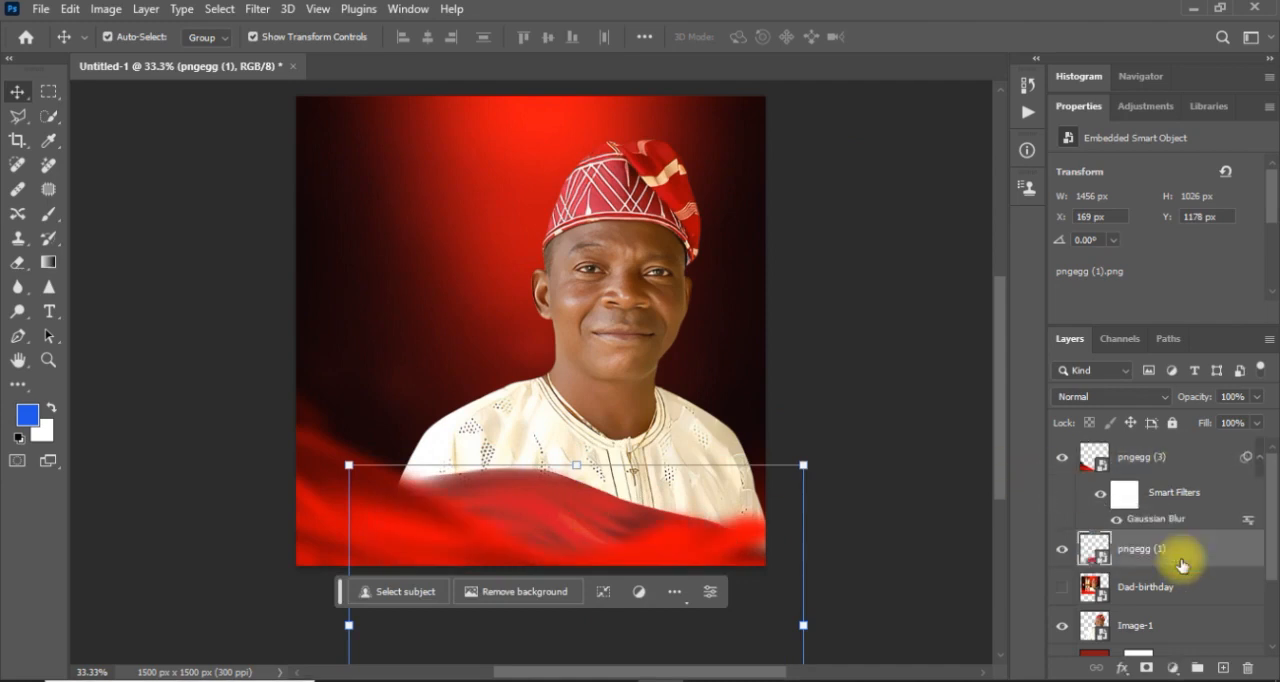
Nudge the pngegg (1) fabric down and slightly left to X 159 px, Y 1238 px.
{"action": "key", "text": "shift+Down"}
{"action": "key", "text": "shift+Down"}
{"action": "key", "text": "shift+Down"}
{"action": "key", "text": "shift+Down"}
{"action": "key", "text": "shift+Down"}
{"action": "key", "text": "shift+Down"}
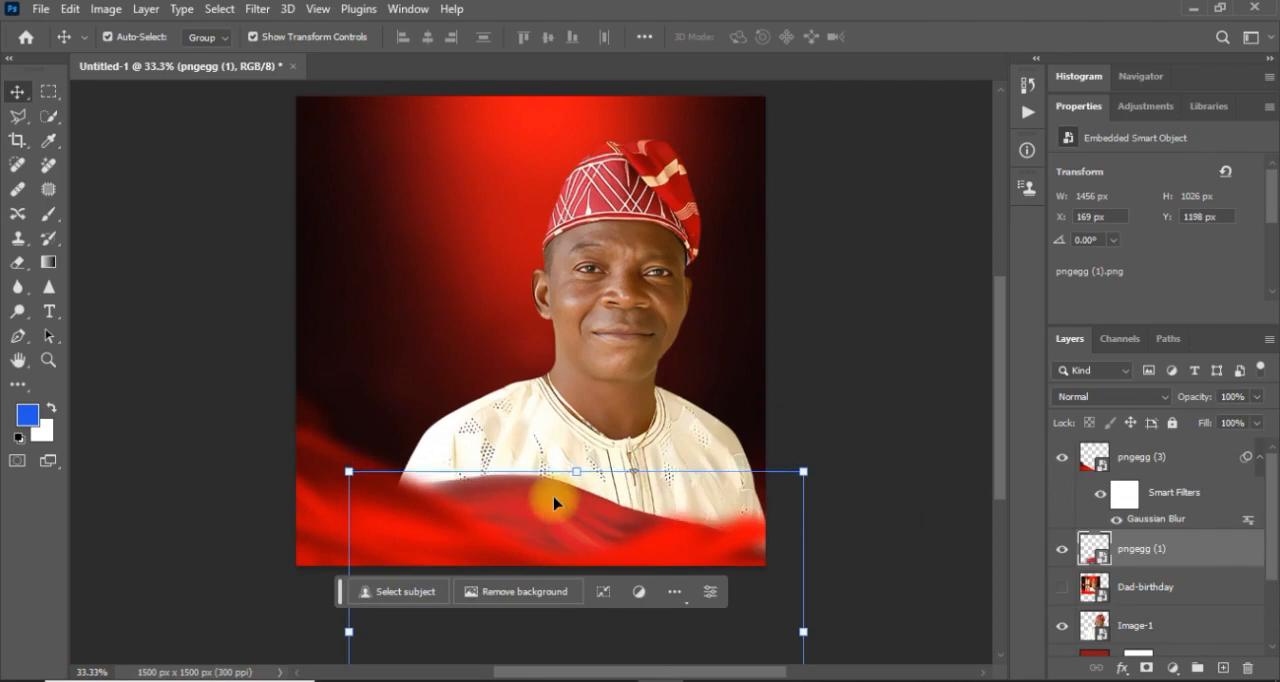
{"action": "key", "text": "shift+Left"}
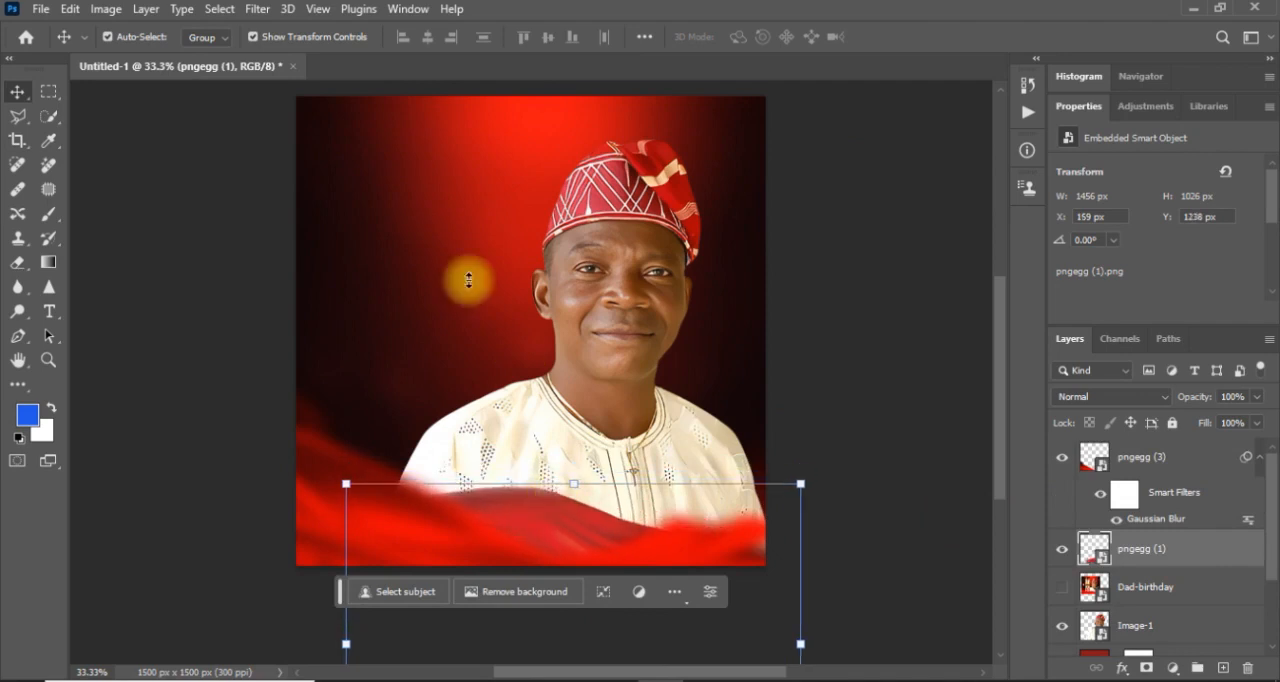
Apply a Gaussian Blur with a 20-pixel radius to the pngegg (1) fabric.
{"action": "left_click", "coordinate": [257, 10]}
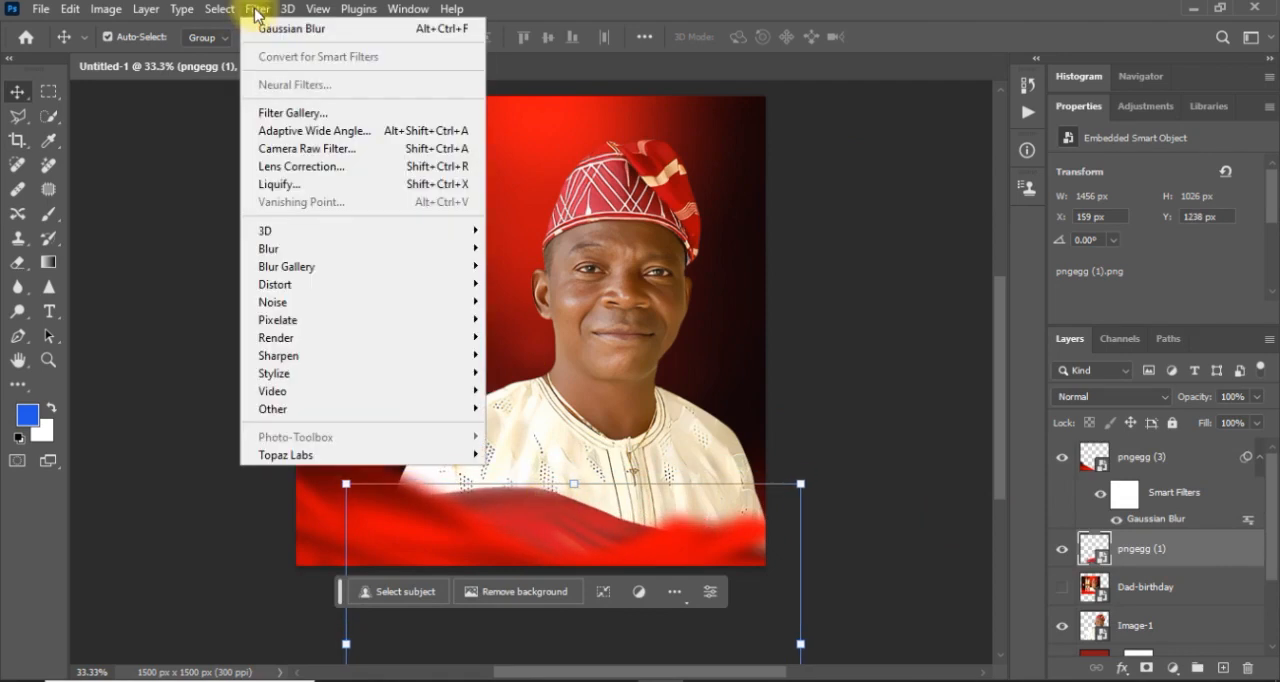
{"action": "mouse_move", "coordinate": [354, 252]}
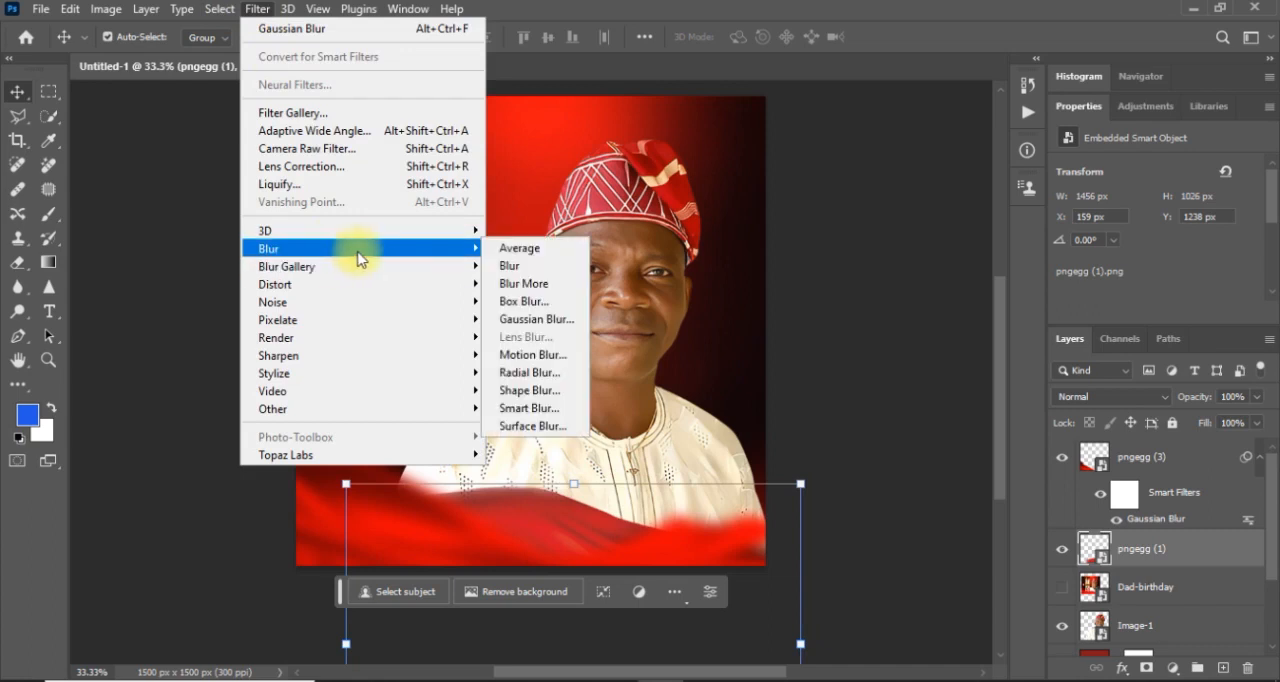
{"action": "left_click", "coordinate": [538, 319]}
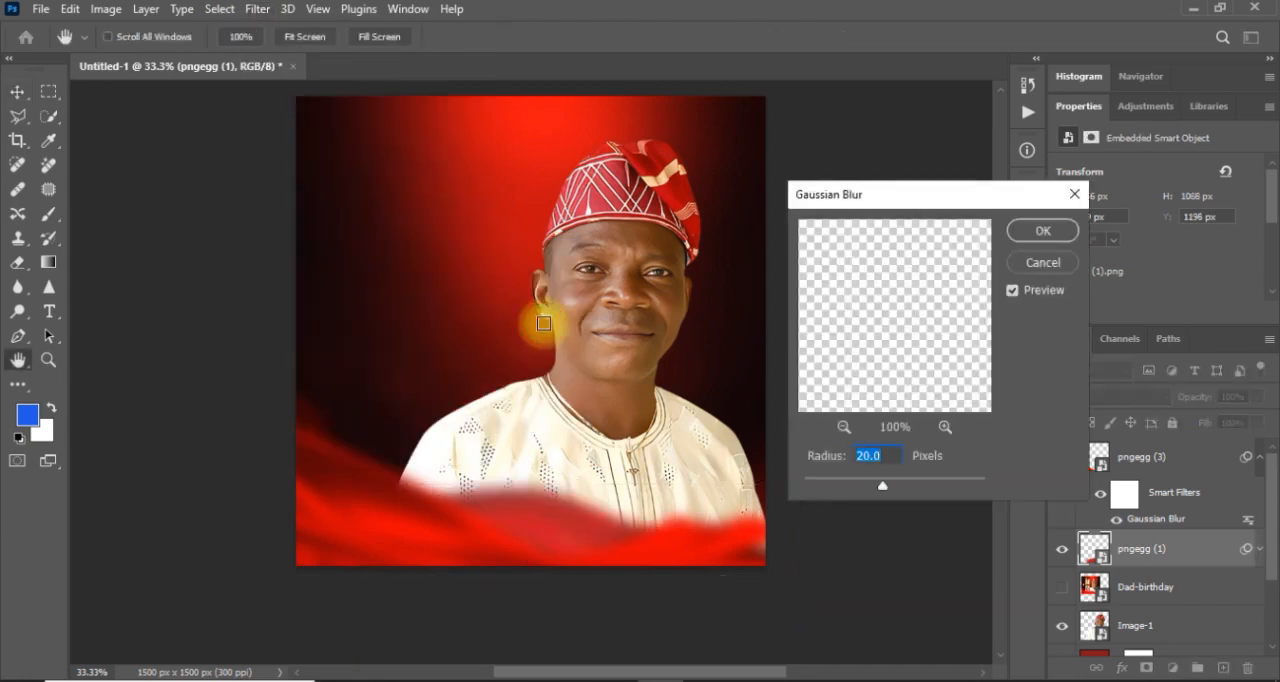
{"action": "left_click", "coordinate": [1043, 231]}
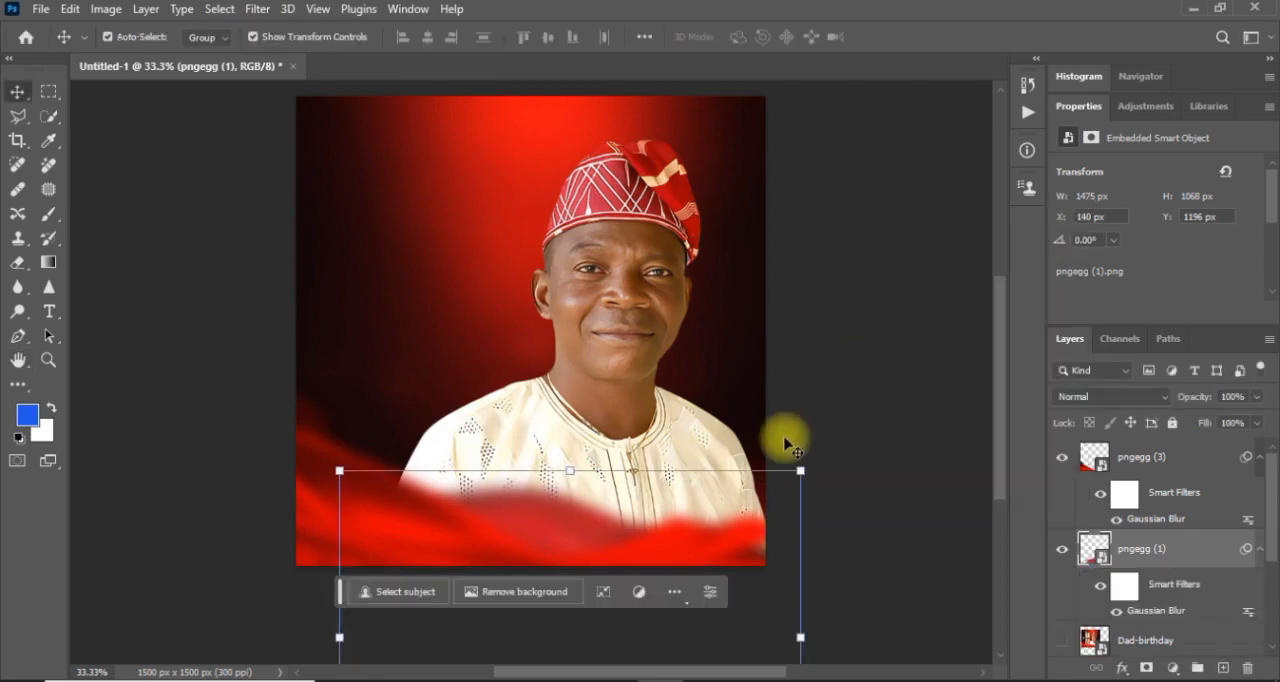
Fine-tune the blurred pngegg (1) fabric's vertical position over the shirt to Y 1190 px.
{"action": "key", "text": "shift+Up"}
{"action": "key", "text": "Down"}
{"action": "key", "text": "Down"}
{"action": "key", "text": "Down"}
{"action": "key", "text": "Down"}
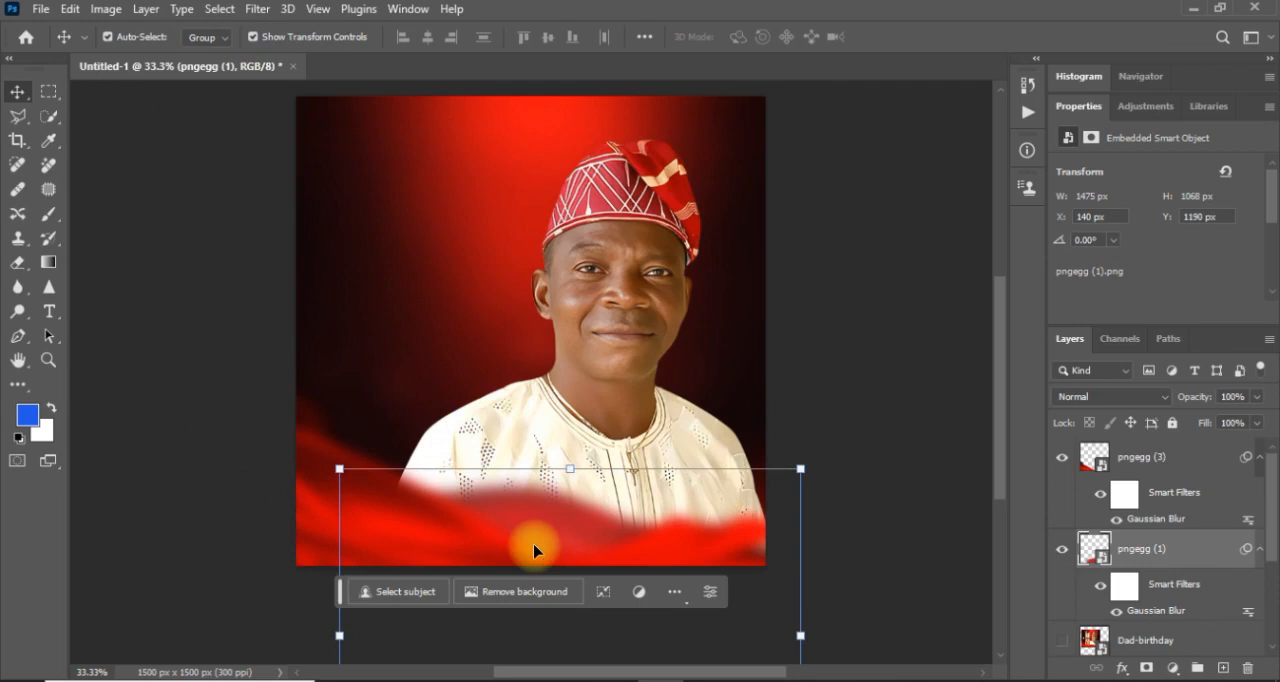
Raise the pngegg (1) fabric's saturation to about +21 with a Hue/Saturation adjustment and deselect the layer.
{"action": "key", "text": "ctrl+equal"}
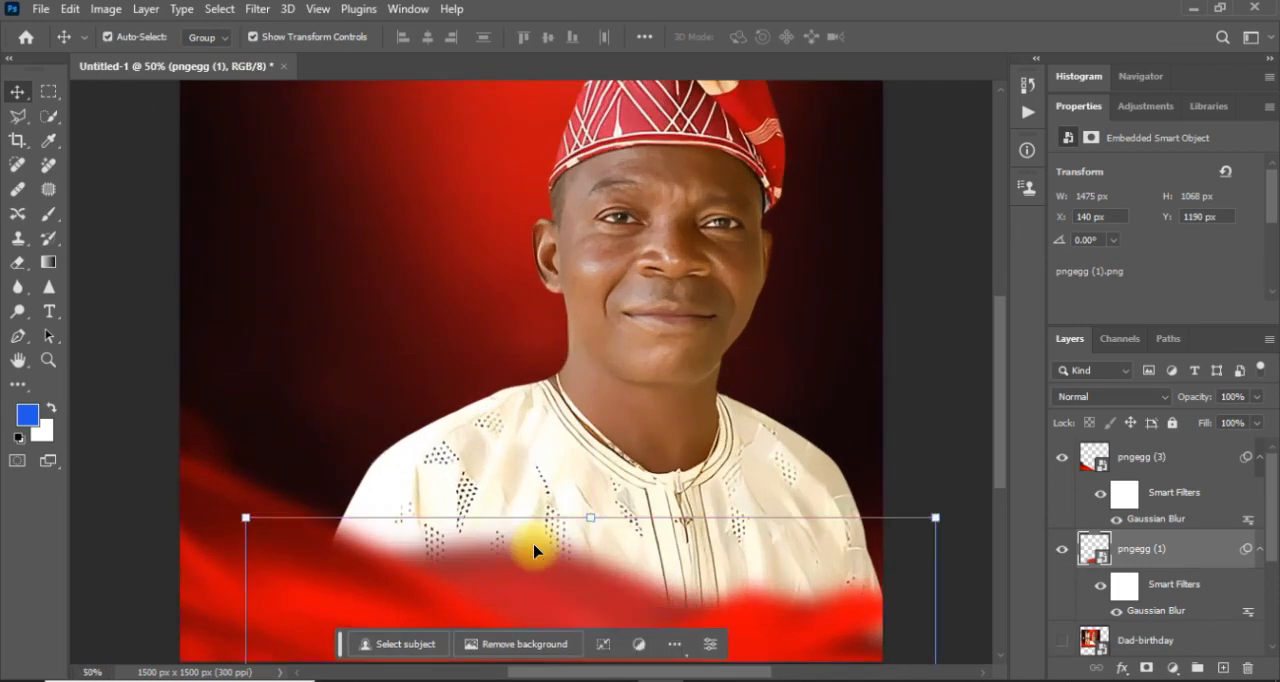
{"action": "left_click_drag", "start_coordinate": [1000, 398], "coordinate": [1003, 420]}
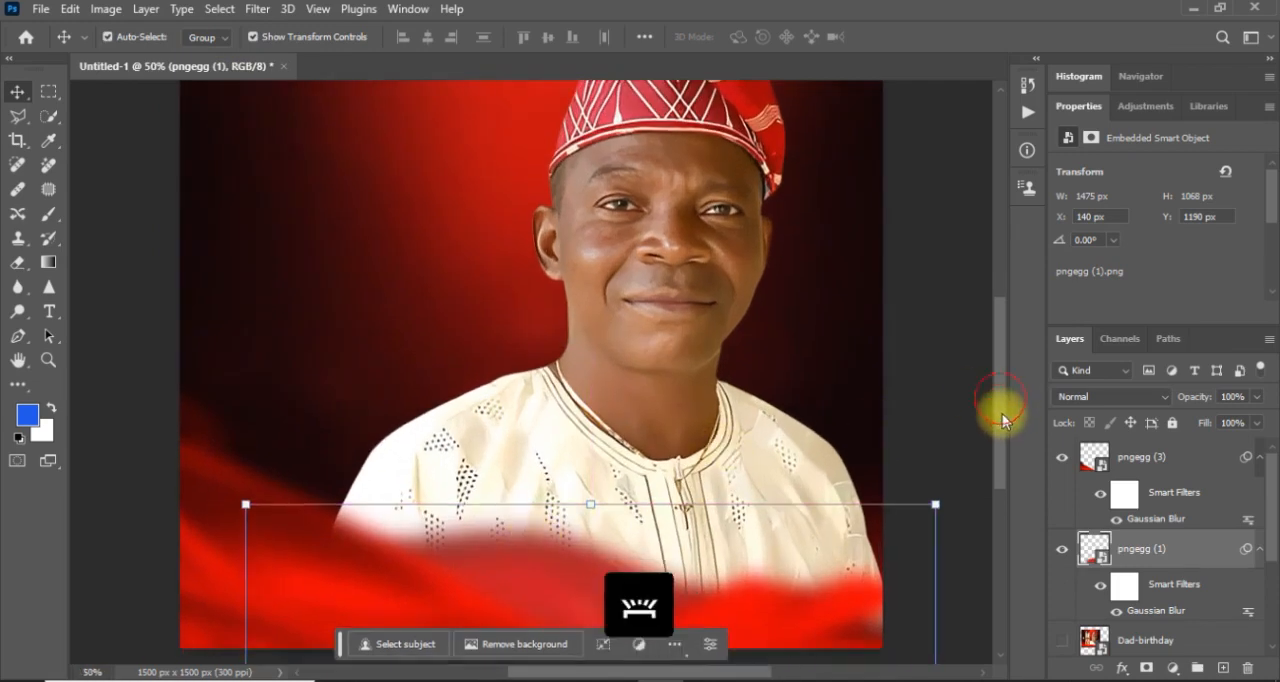
{"action": "left_click", "coordinate": [106, 10]}
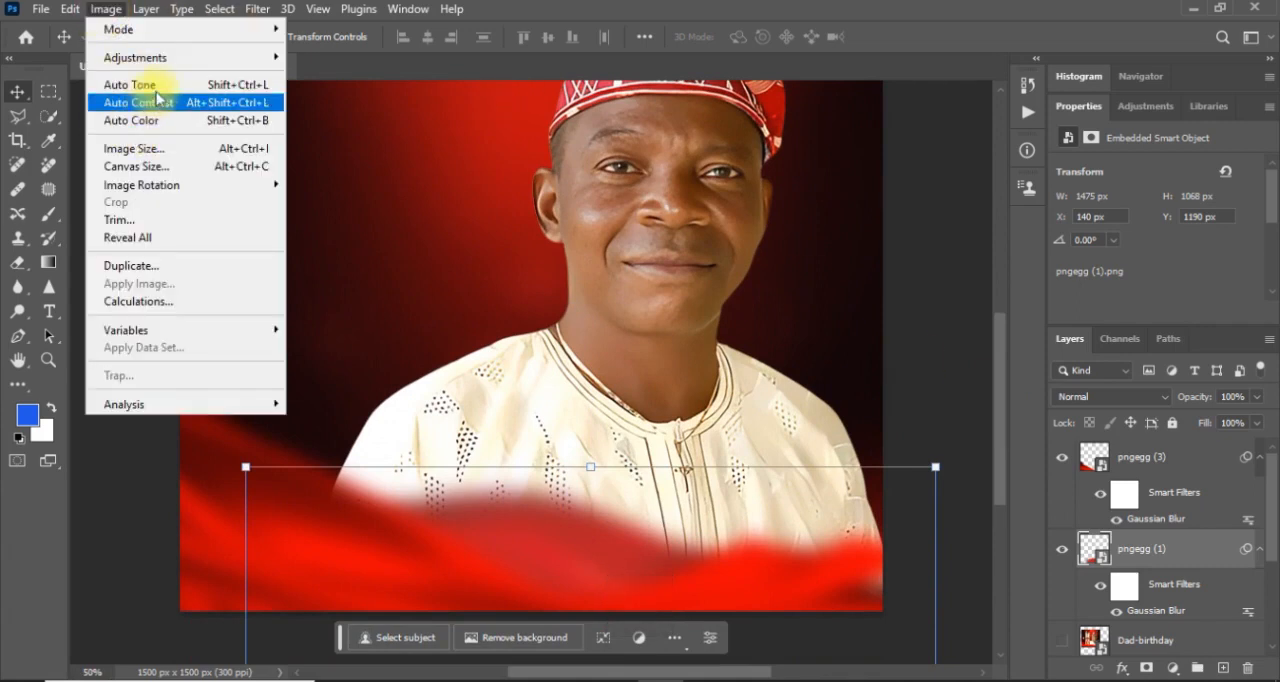
{"action": "mouse_move", "coordinate": [205, 63]}
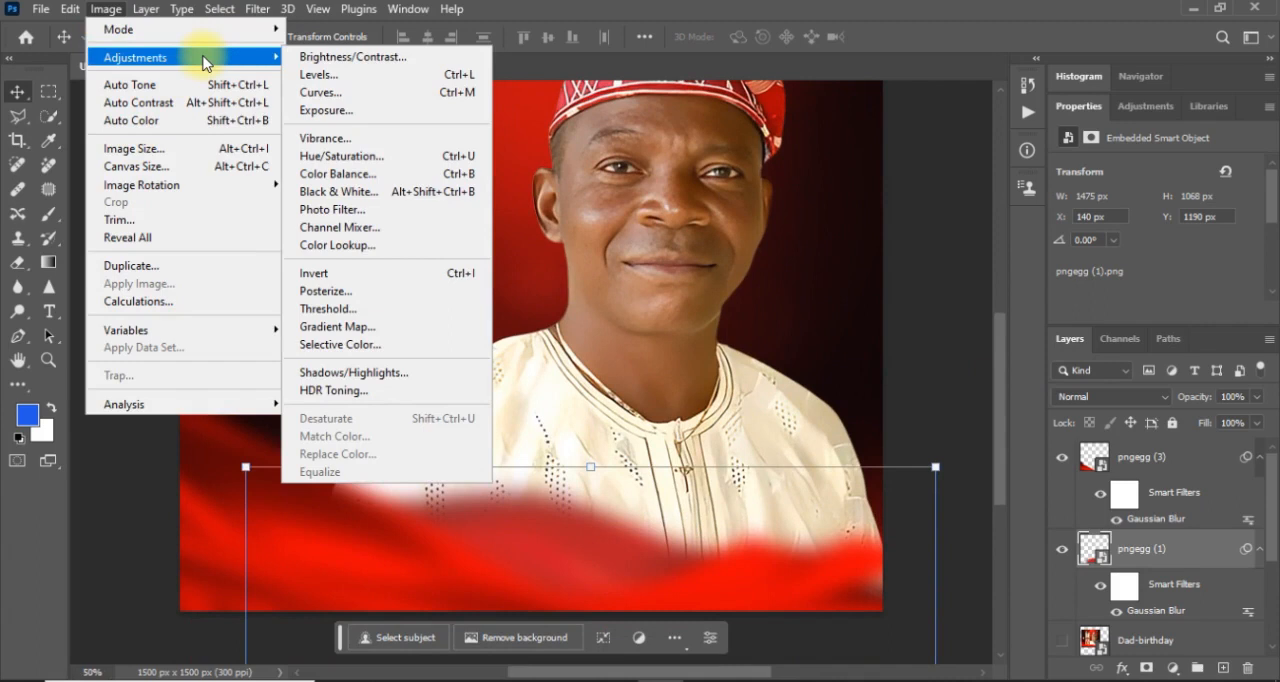
{"action": "left_click", "coordinate": [327, 157]}
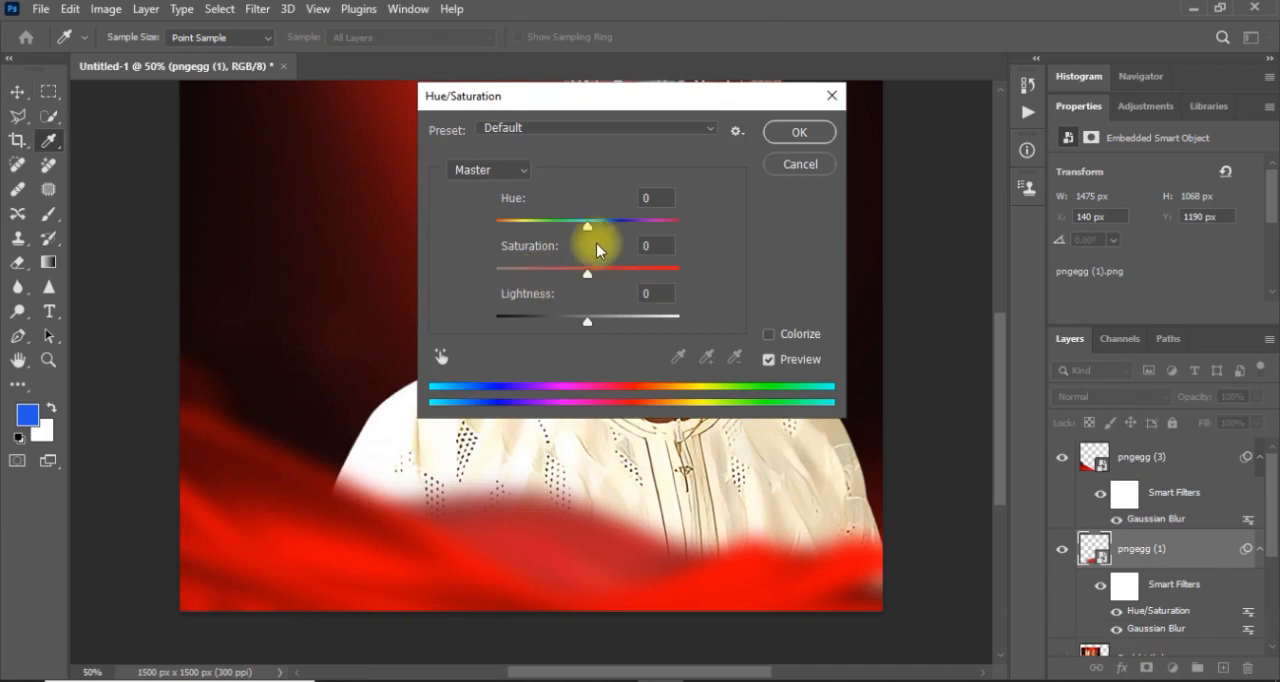
{"action": "left_click_drag", "start_coordinate": [598, 271], "coordinate": [609, 277]}
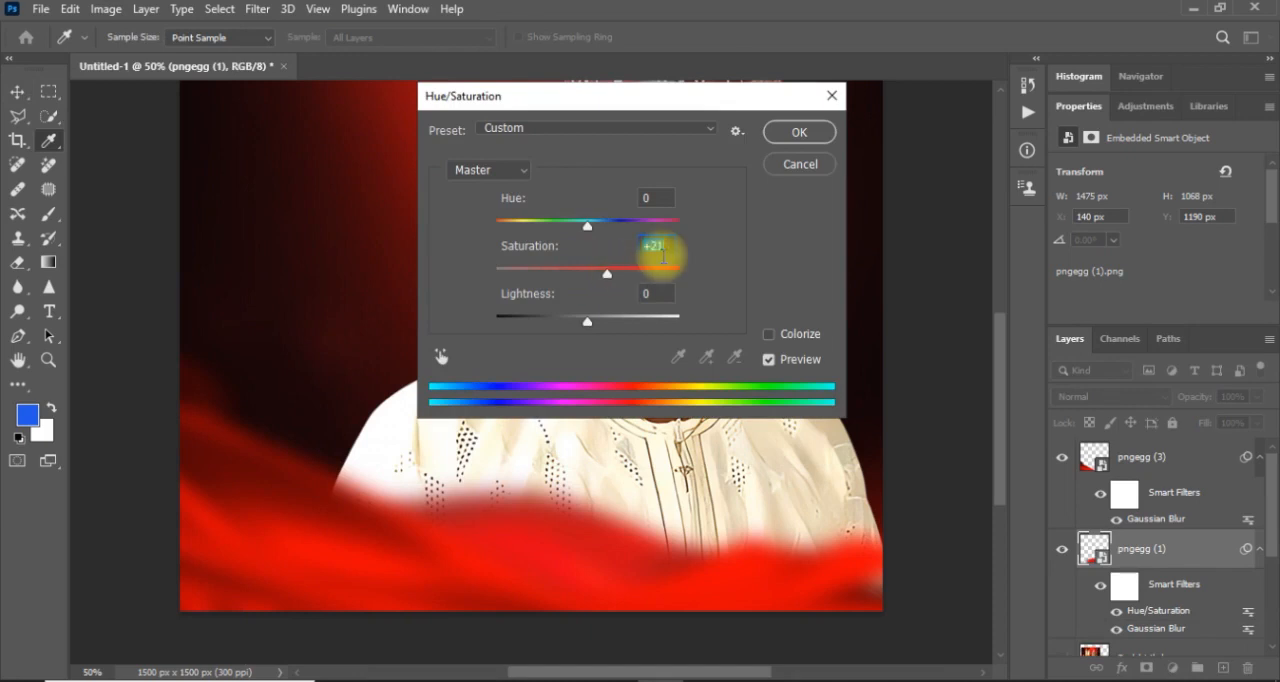
{"action": "key", "text": "Return"}
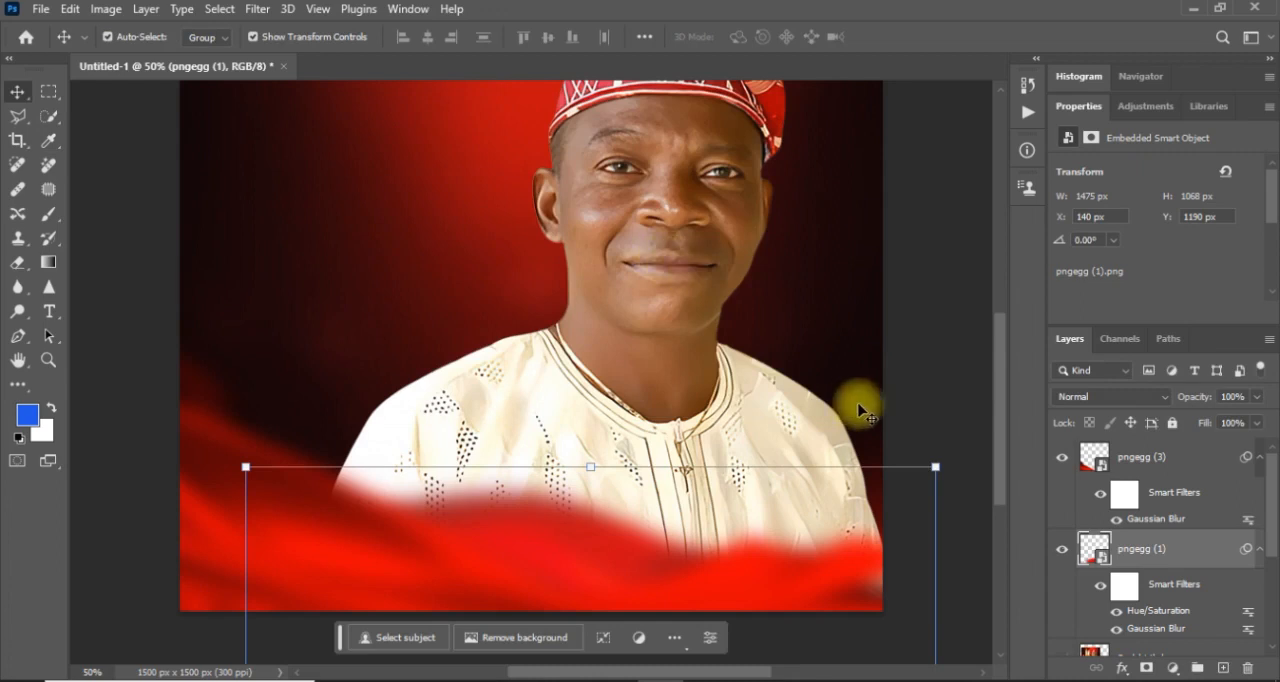
{"action": "left_click", "coordinate": [955, 420]}
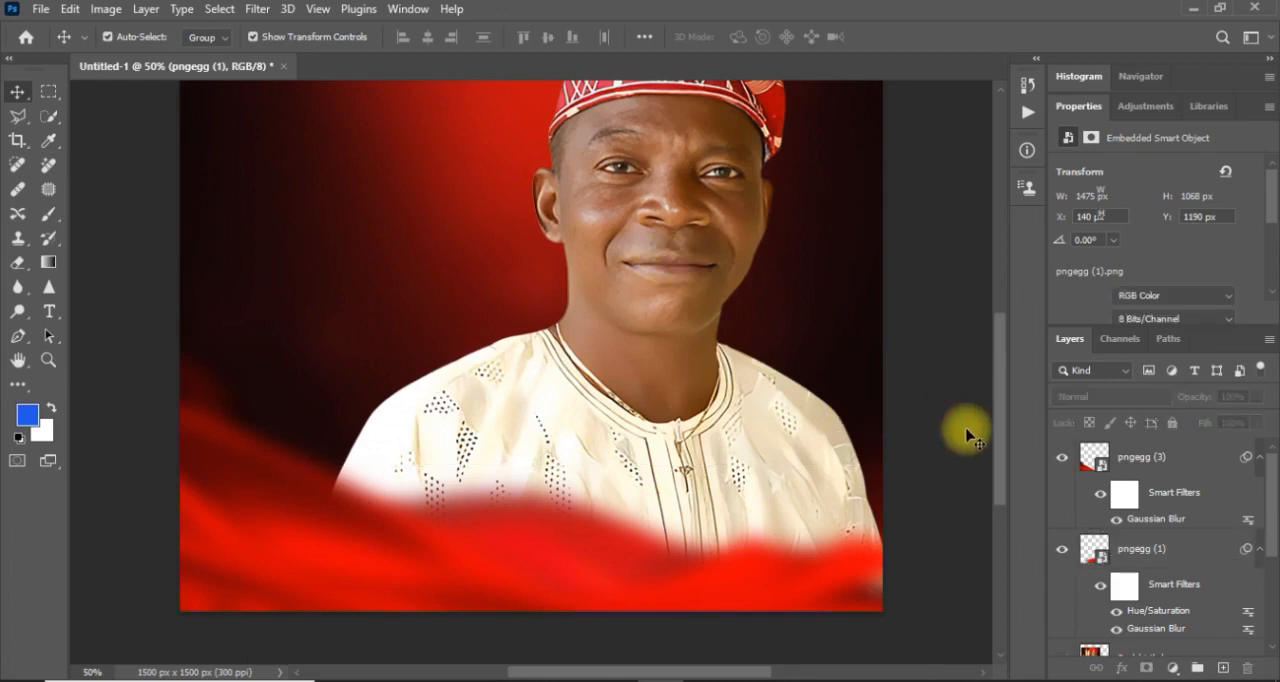
Show the Dad-birthday reference to compare its layout with the design, and hide it again.
{"action": "left_click", "coordinate": [1274, 545]}
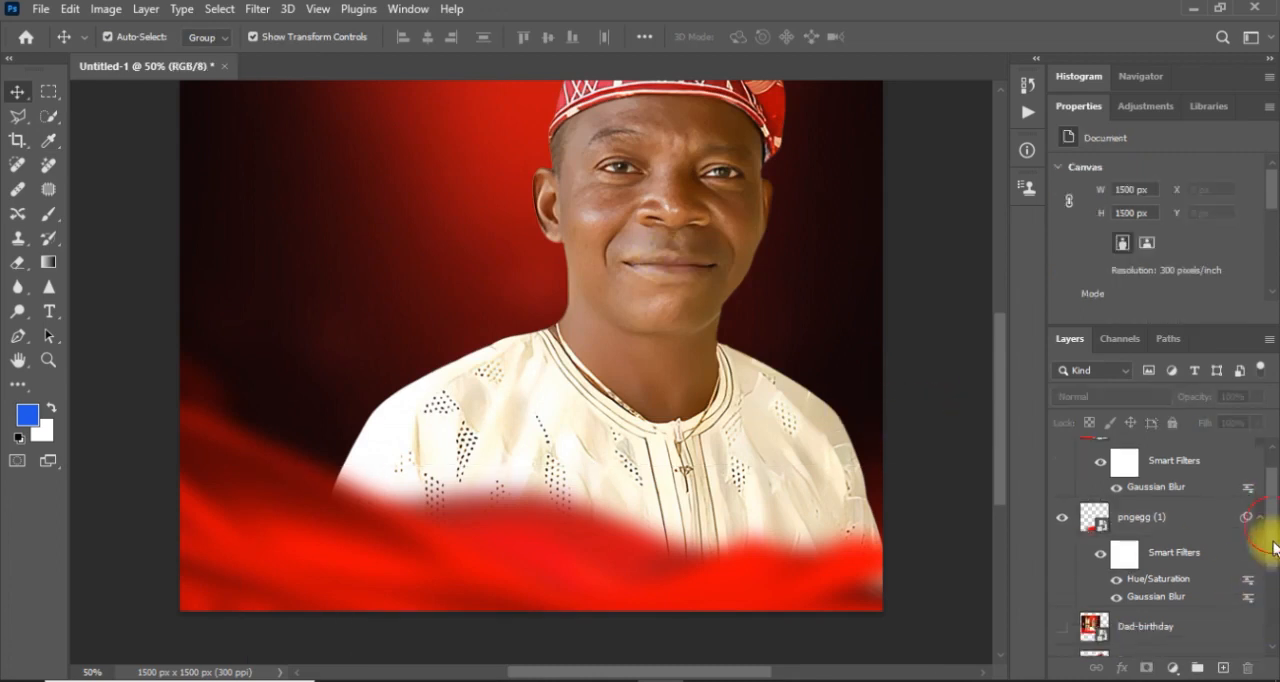
{"action": "key", "text": "ctrl+minus"}
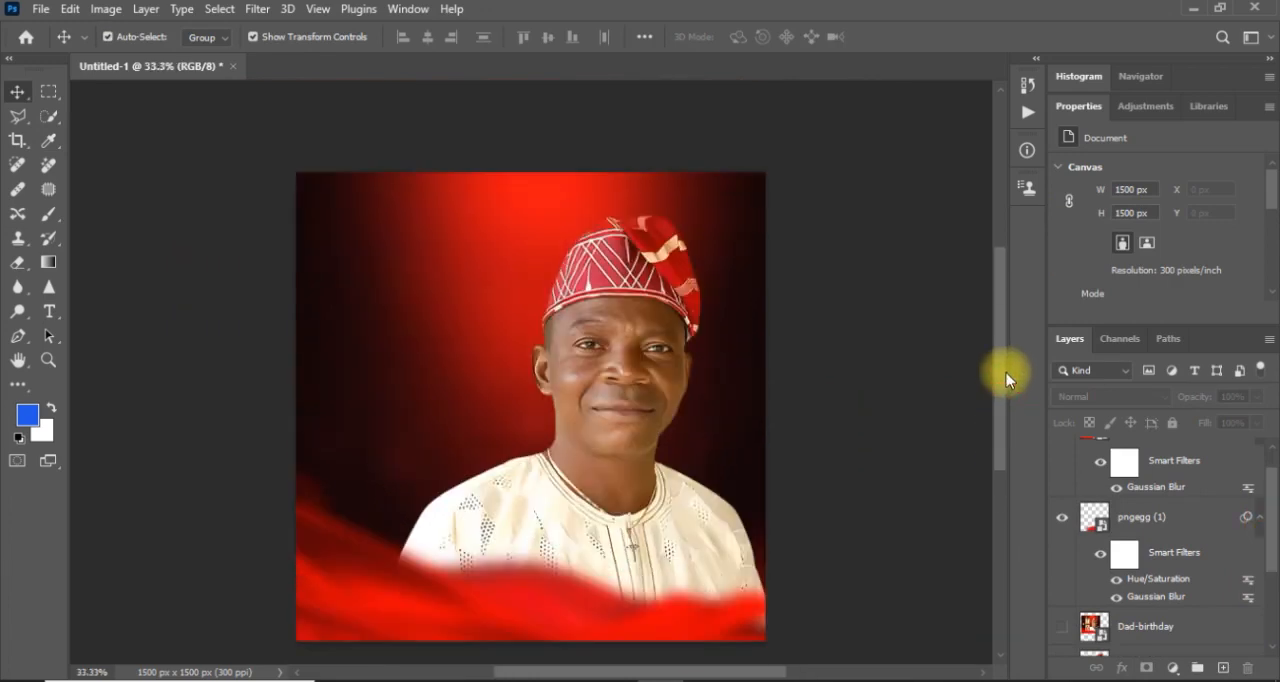
{"action": "left_click", "coordinate": [1061, 628]}
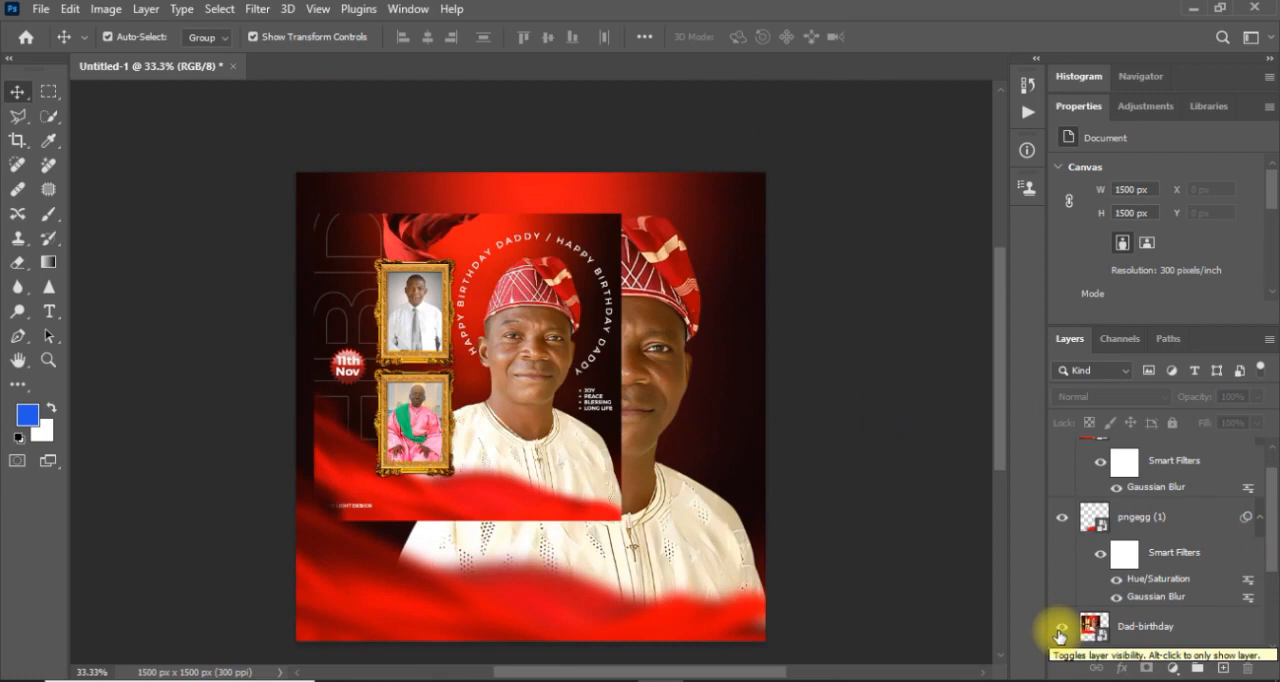
{"action": "left_click", "coordinate": [1060, 630]}
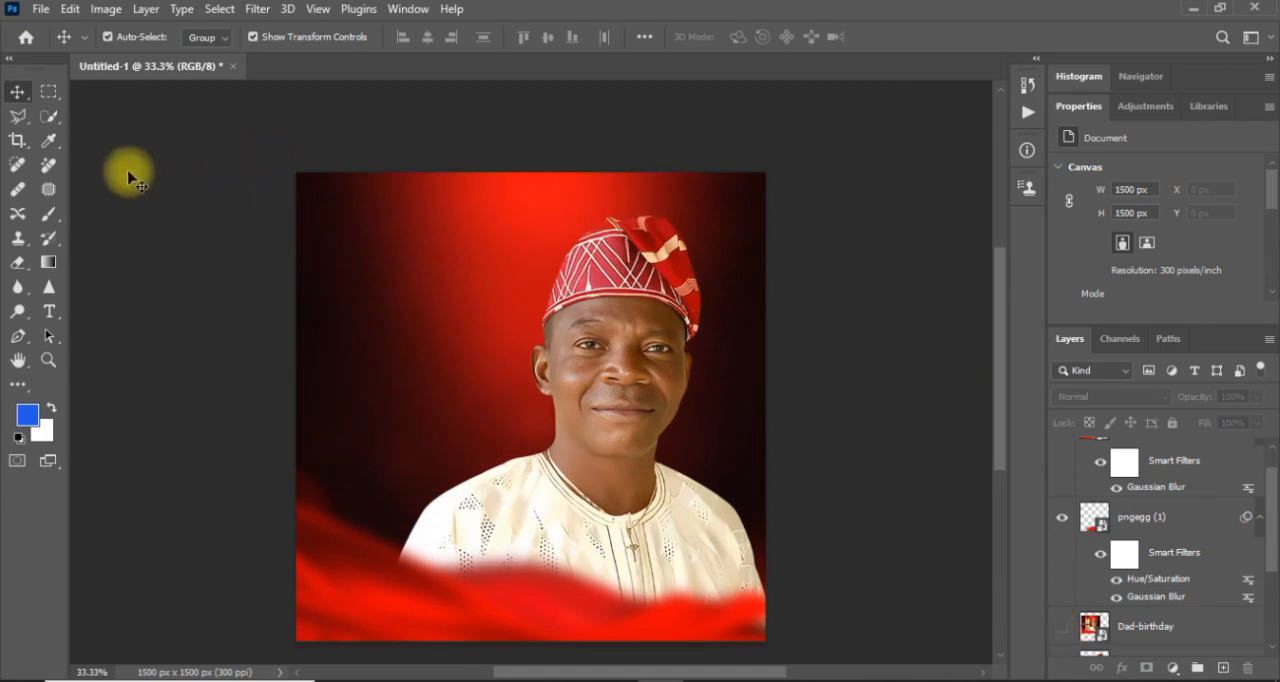
Place the gold picture frame pngegg from the Birthday folder as an embedded object.
{"action": "left_click", "coordinate": [39, 9]}
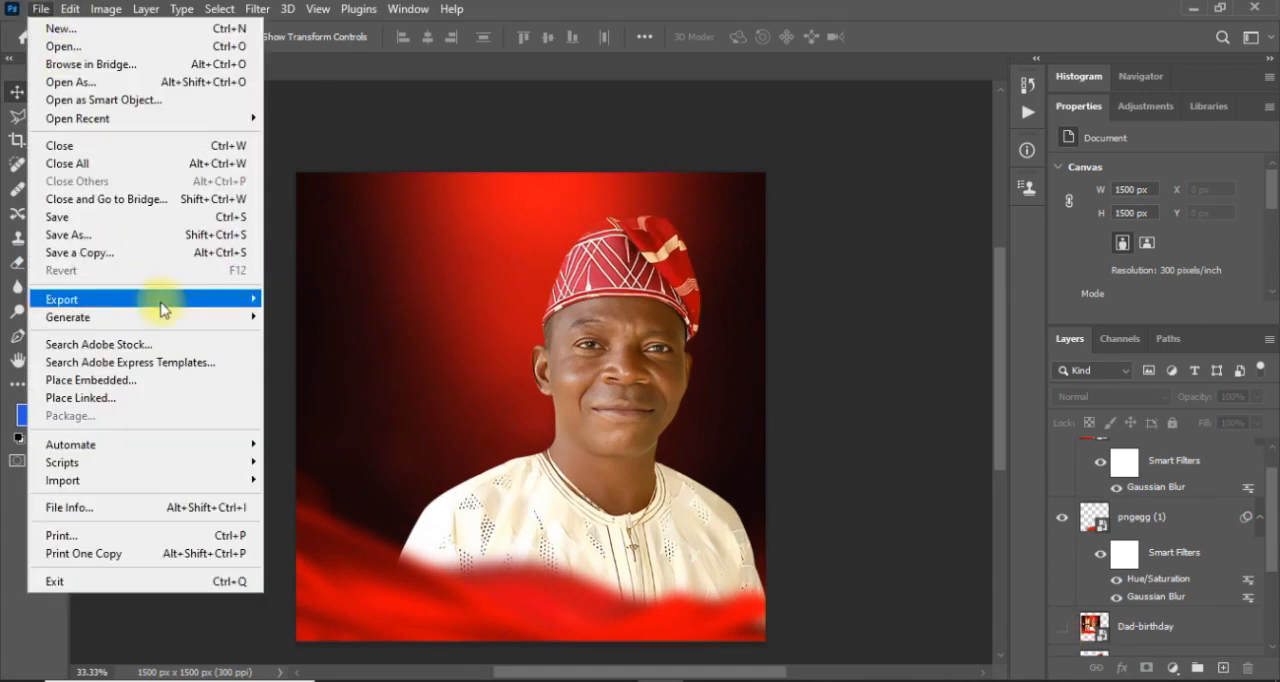
{"action": "left_click", "coordinate": [131, 386]}
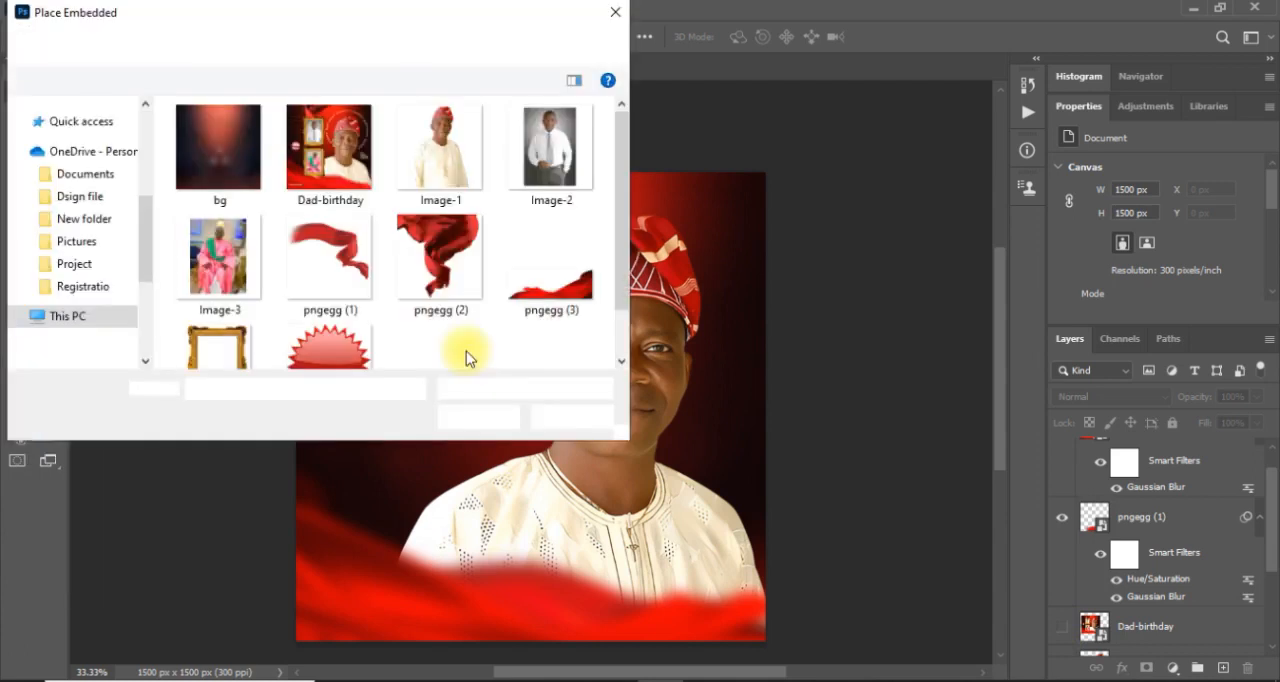
{"action": "left_click", "coordinate": [217, 345]}
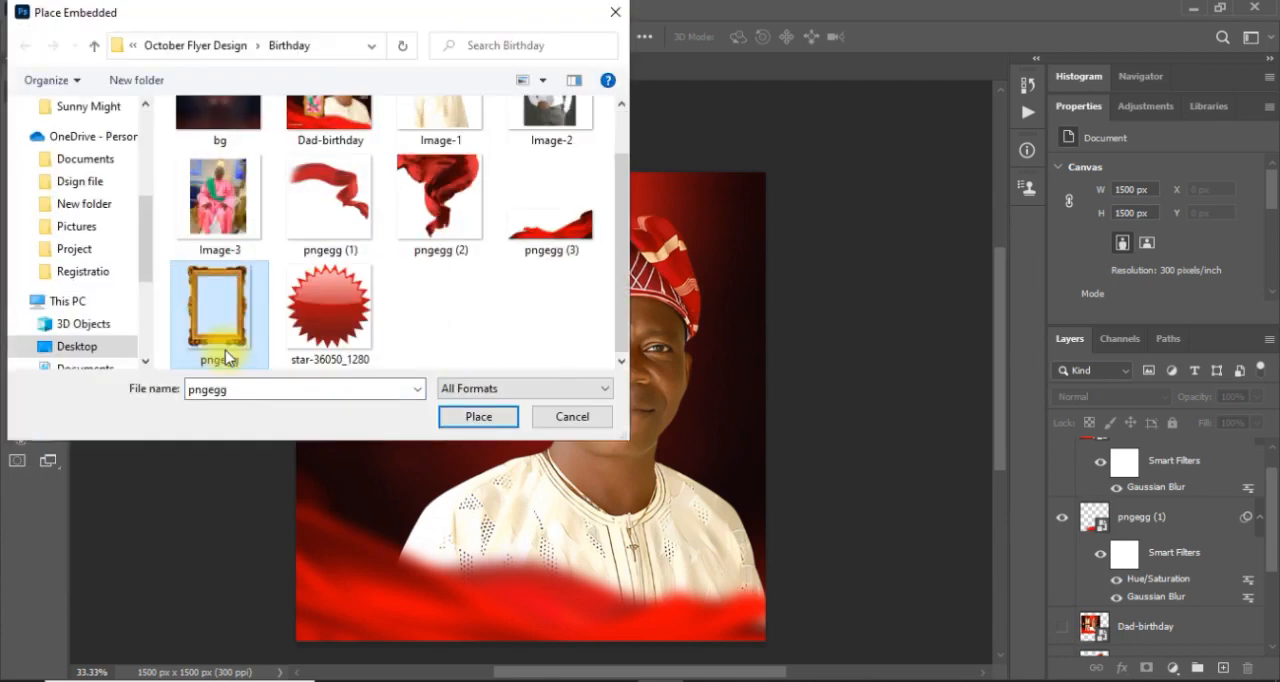
{"action": "double_click", "coordinate": [225, 350]}
Scale the gold frame to about 12.29% and position it beside the cap at about X 334 px, Y 138 px.
{"action": "left_click_drag", "start_coordinate": [414, 270], "coordinate": [417, 268]}
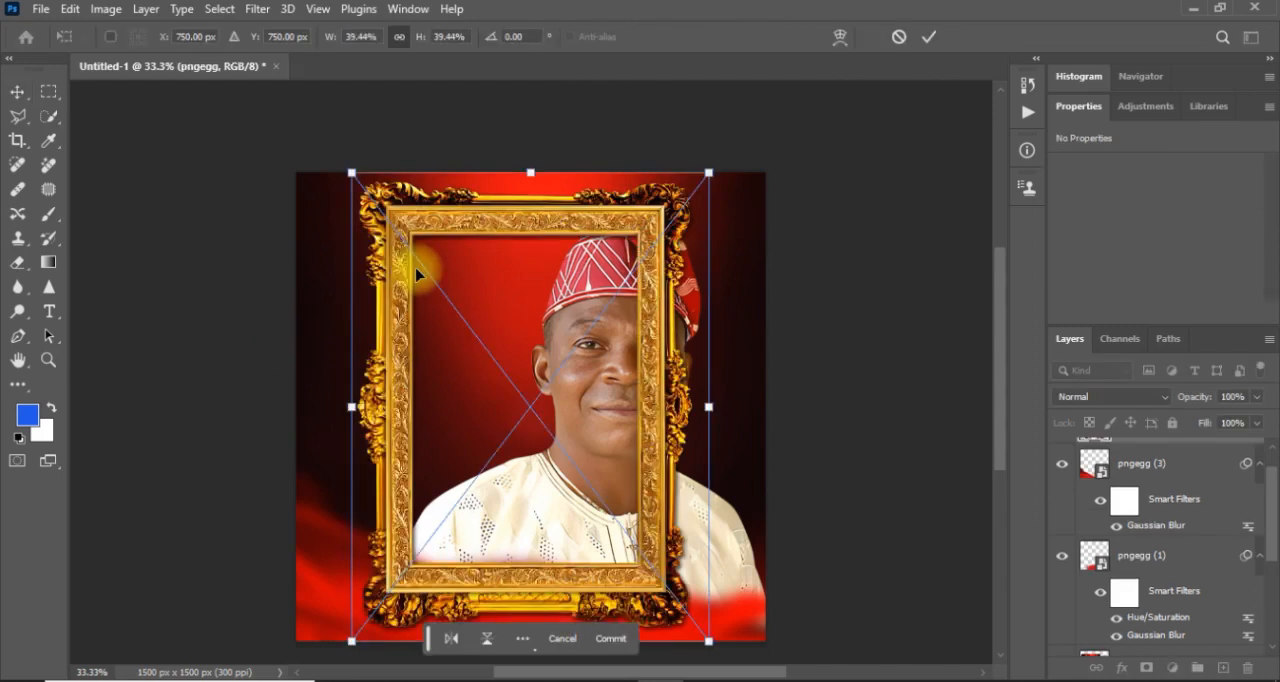
{"action": "left_click_drag", "start_coordinate": [709, 172], "coordinate": [494, 188]}
{"action": "left_click_drag", "start_coordinate": [491, 268], "coordinate": [491, 284]}
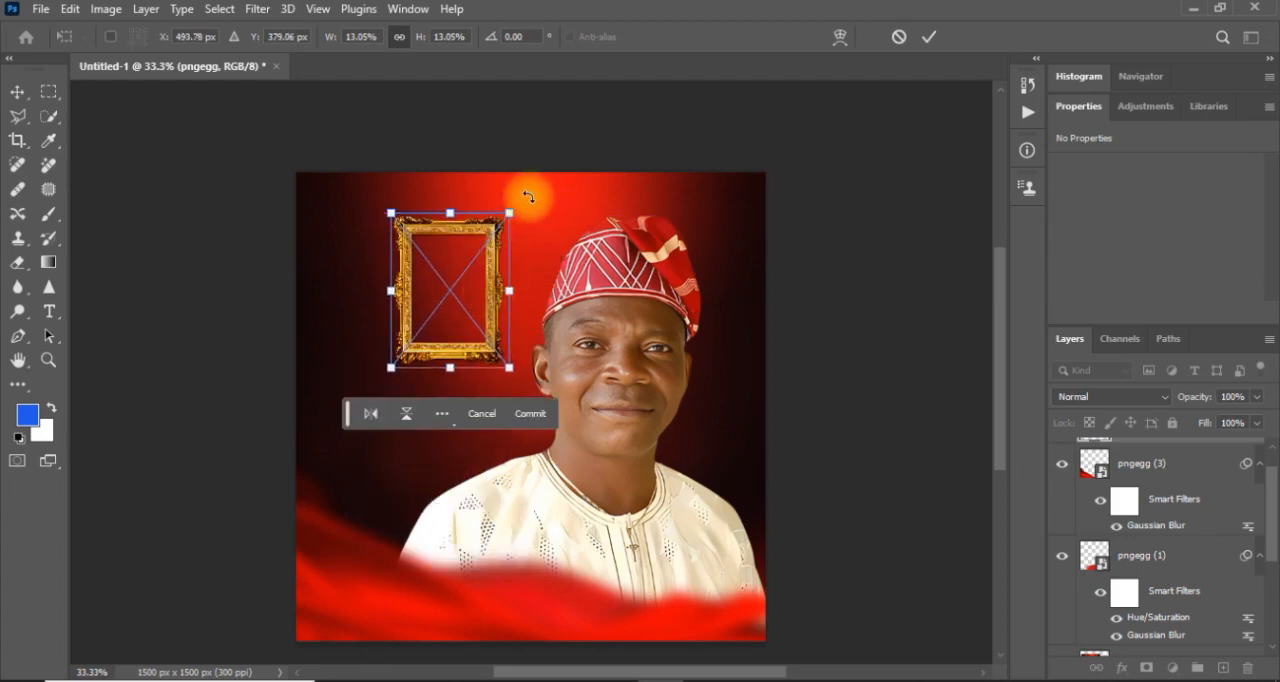
{"action": "left_click_drag", "start_coordinate": [509, 212], "coordinate": [501, 222]}
{"action": "left_click_drag", "start_coordinate": [487, 306], "coordinate": [495, 303]}
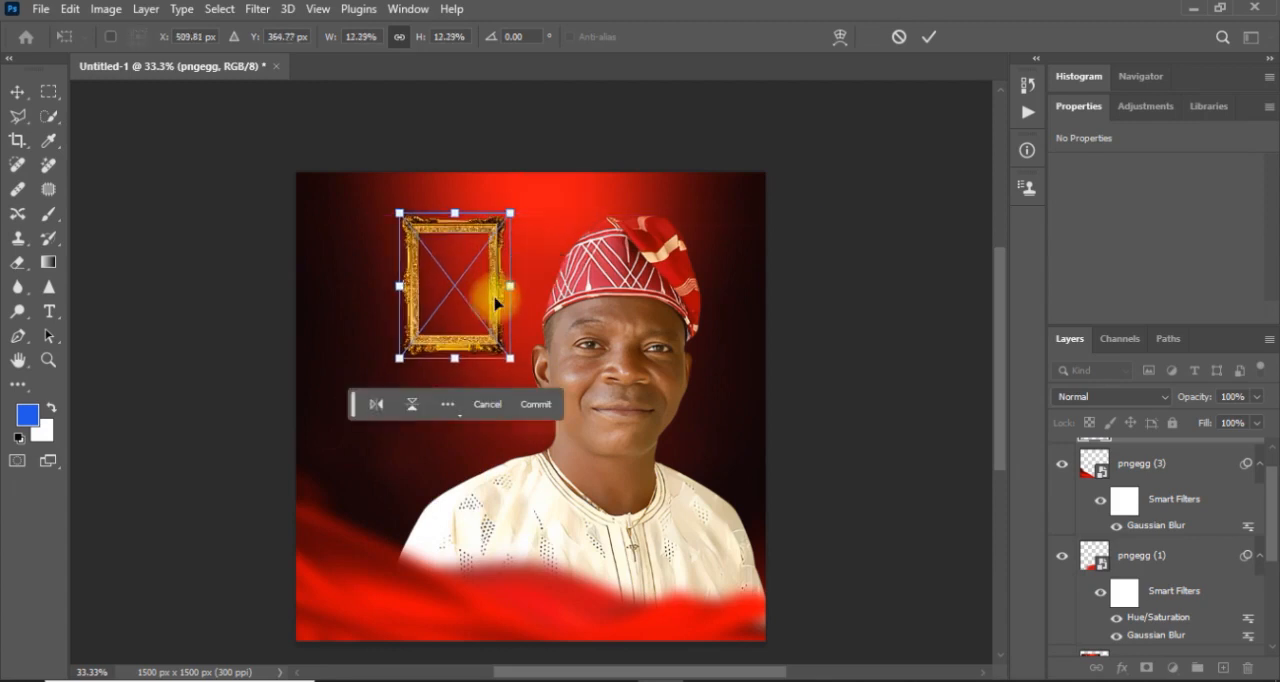
{"action": "left_click", "coordinate": [931, 40]}
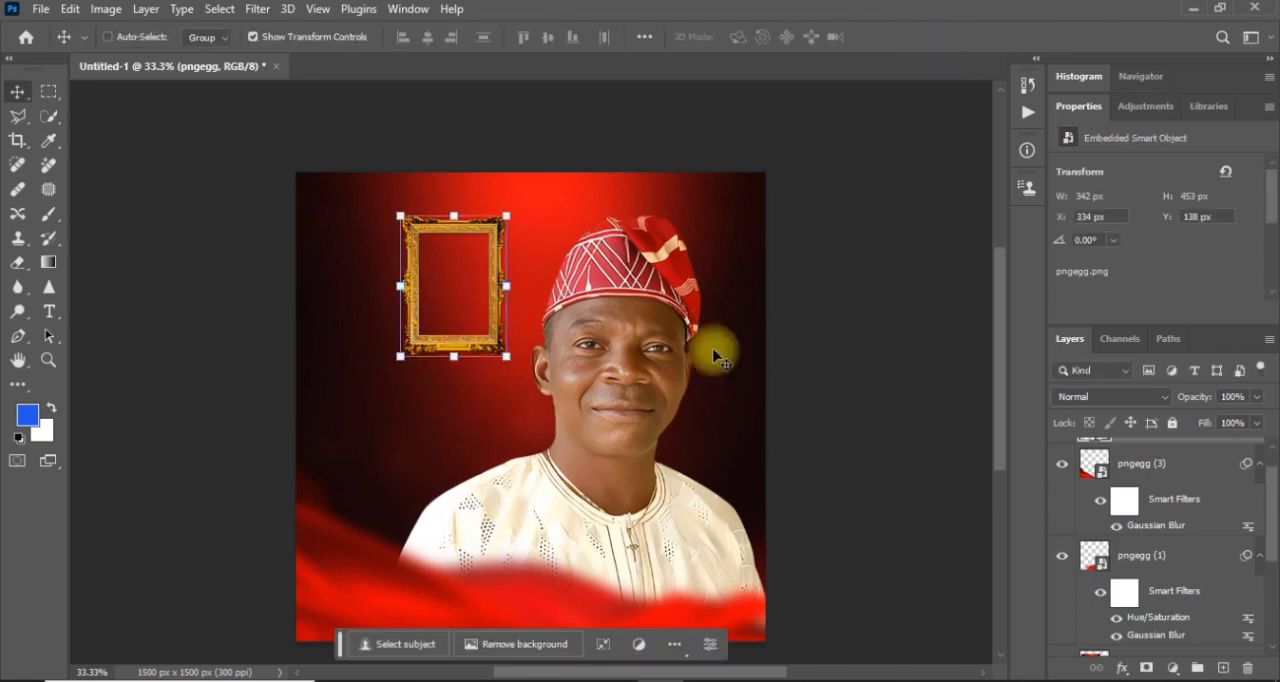
Duplicate the gold frame, move the copy directly below the original at Y 591 px, and deselect it.
{"action": "key", "text": "ctrl+j"}
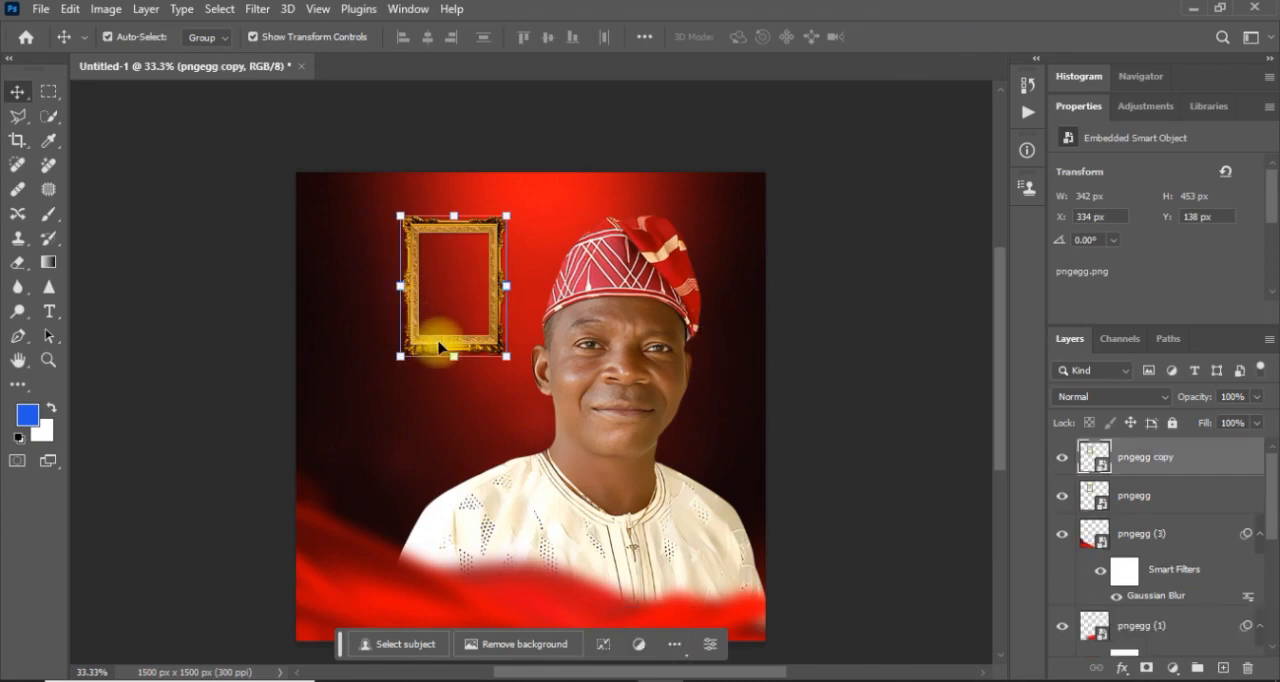
{"action": "left_click_drag", "start_coordinate": [438, 347], "coordinate": [437, 492]}
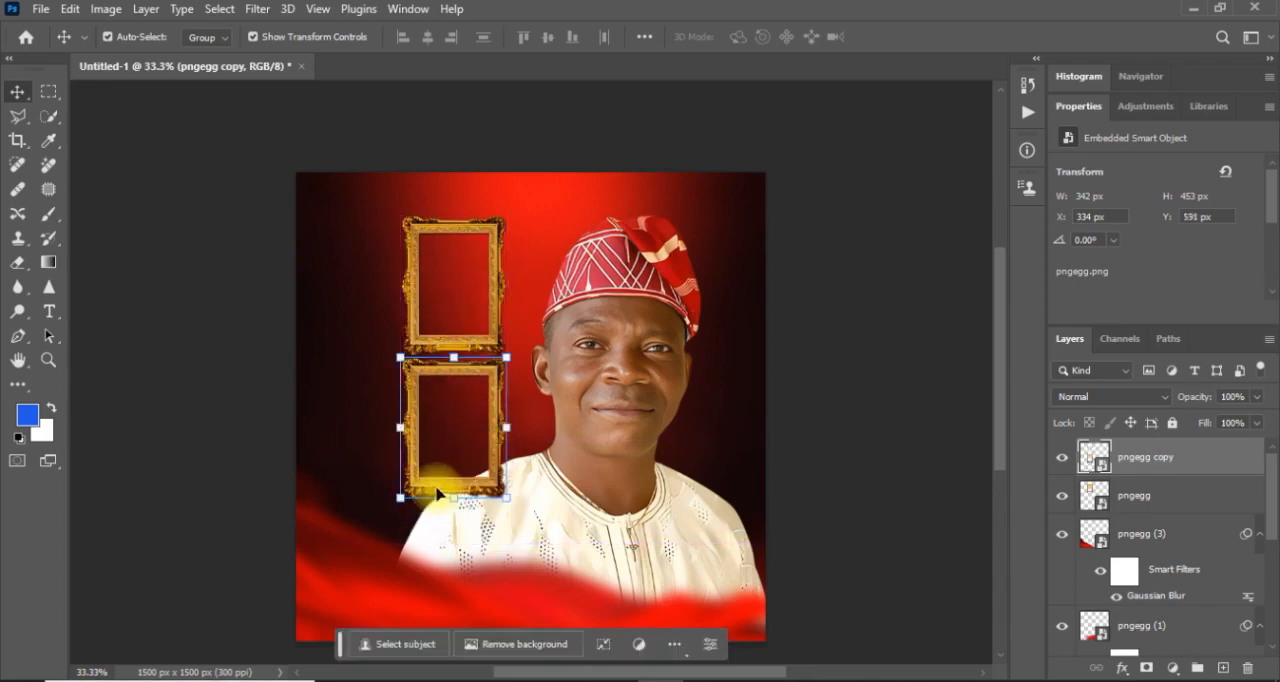
{"action": "left_click", "coordinate": [253, 388]}
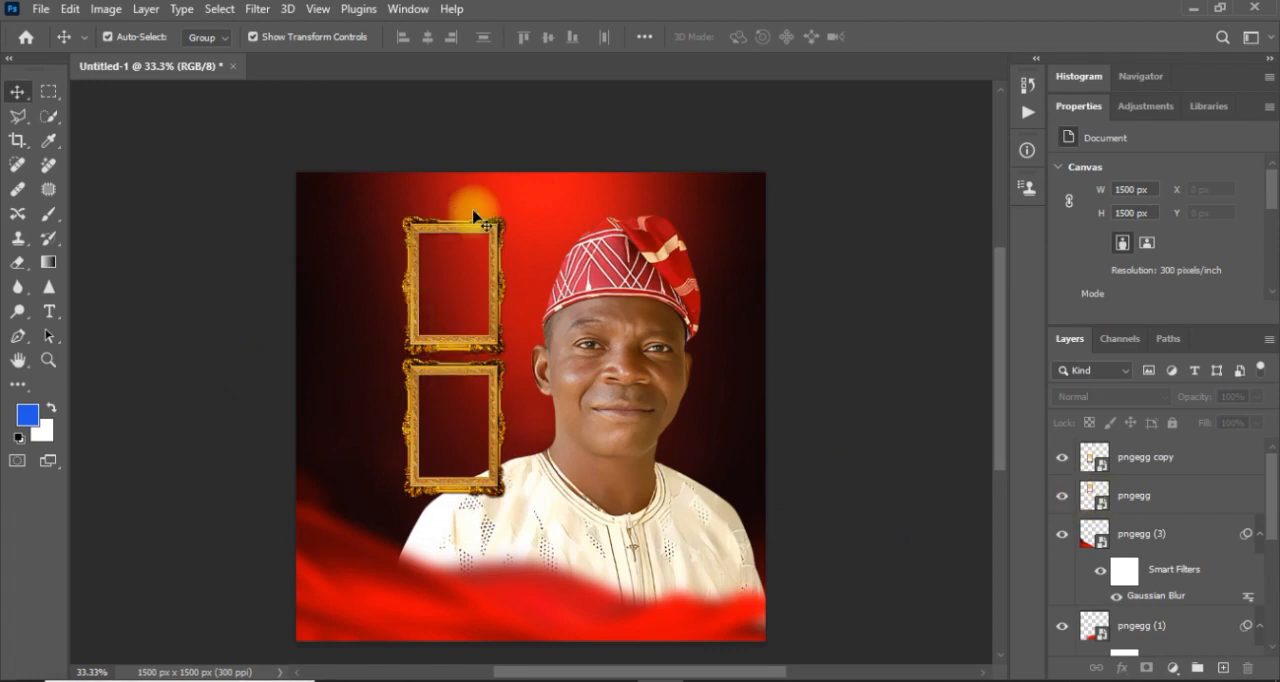
Activate the Rectangle Tool and set its shape fill to white (ffffff).
{"action": "left_click", "coordinate": [20, 386]}
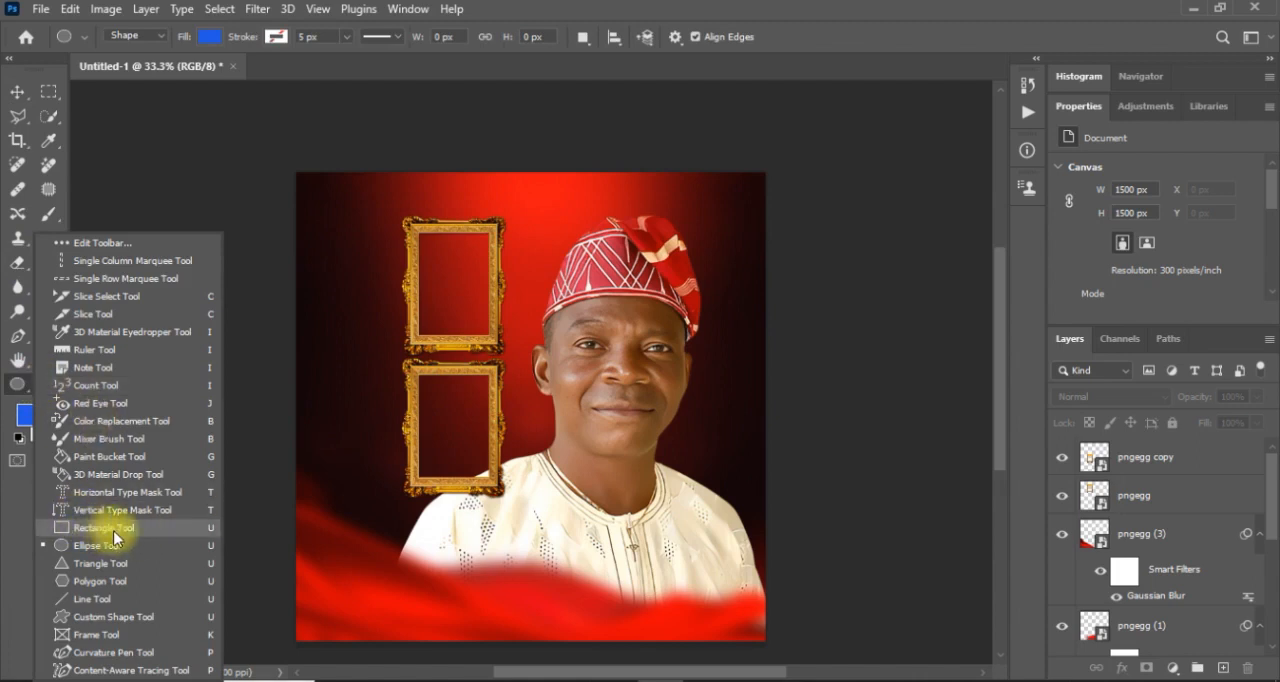
{"action": "left_click", "coordinate": [137, 529]}
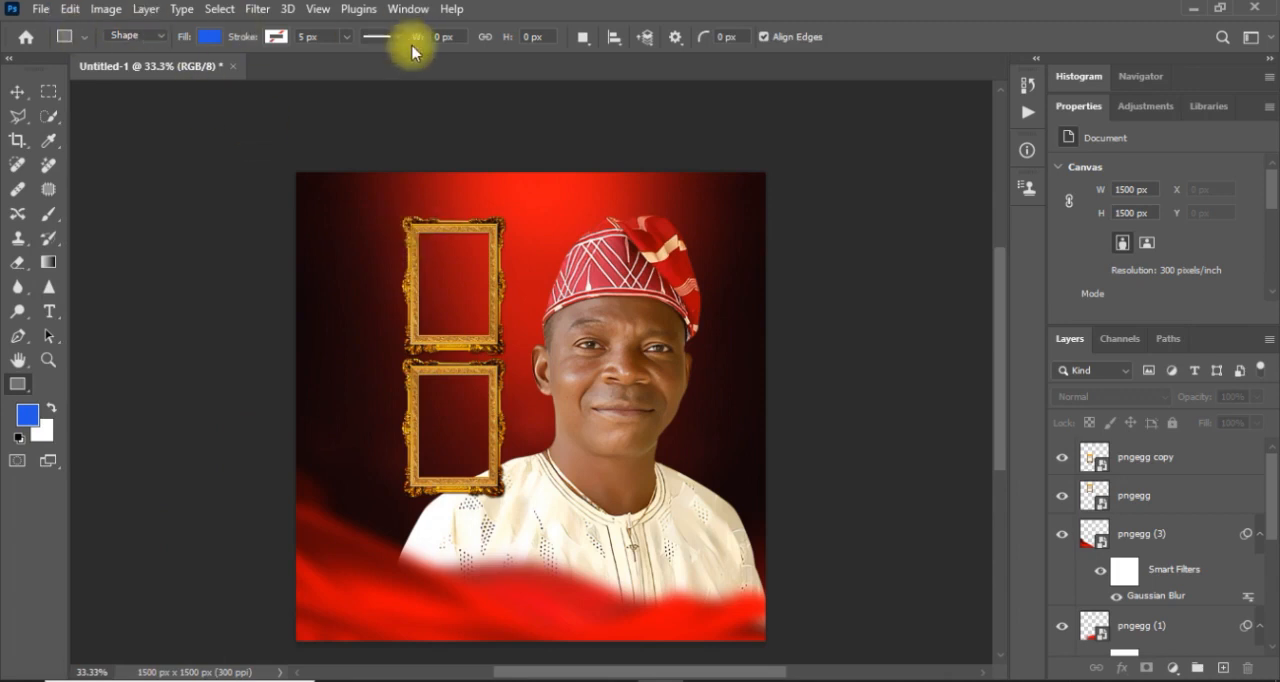
{"action": "left_click", "coordinate": [210, 37]}
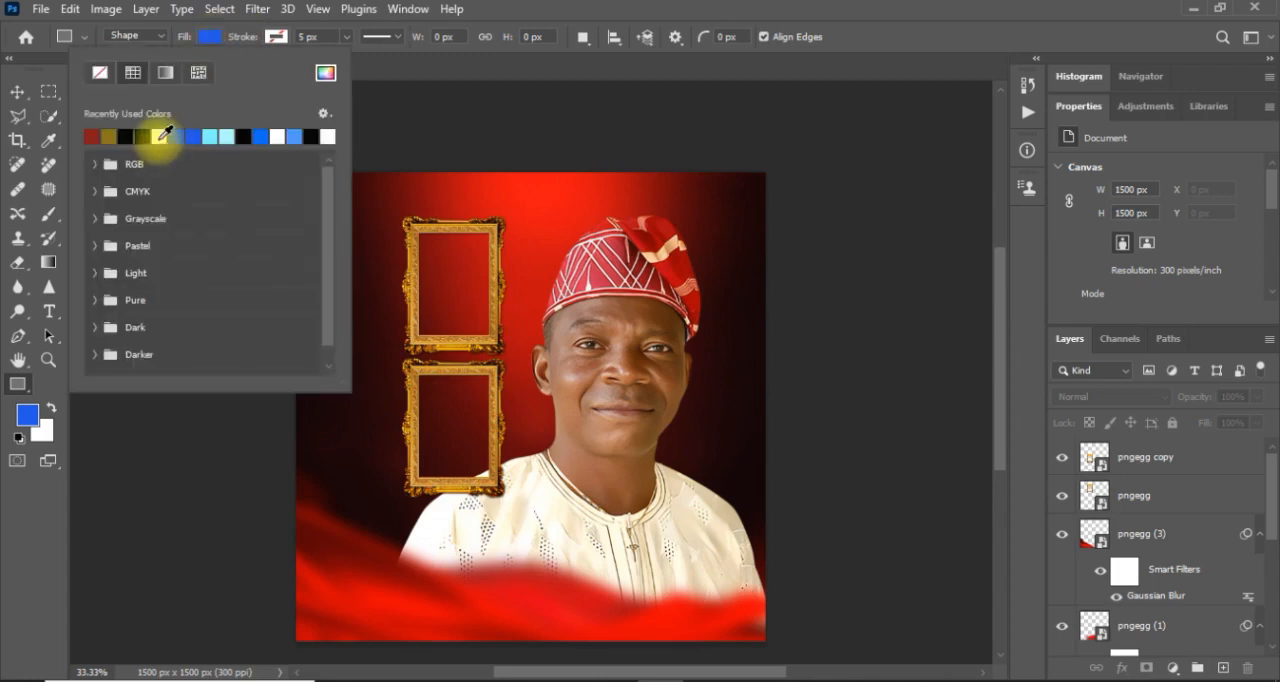
{"action": "left_click", "coordinate": [326, 78]}
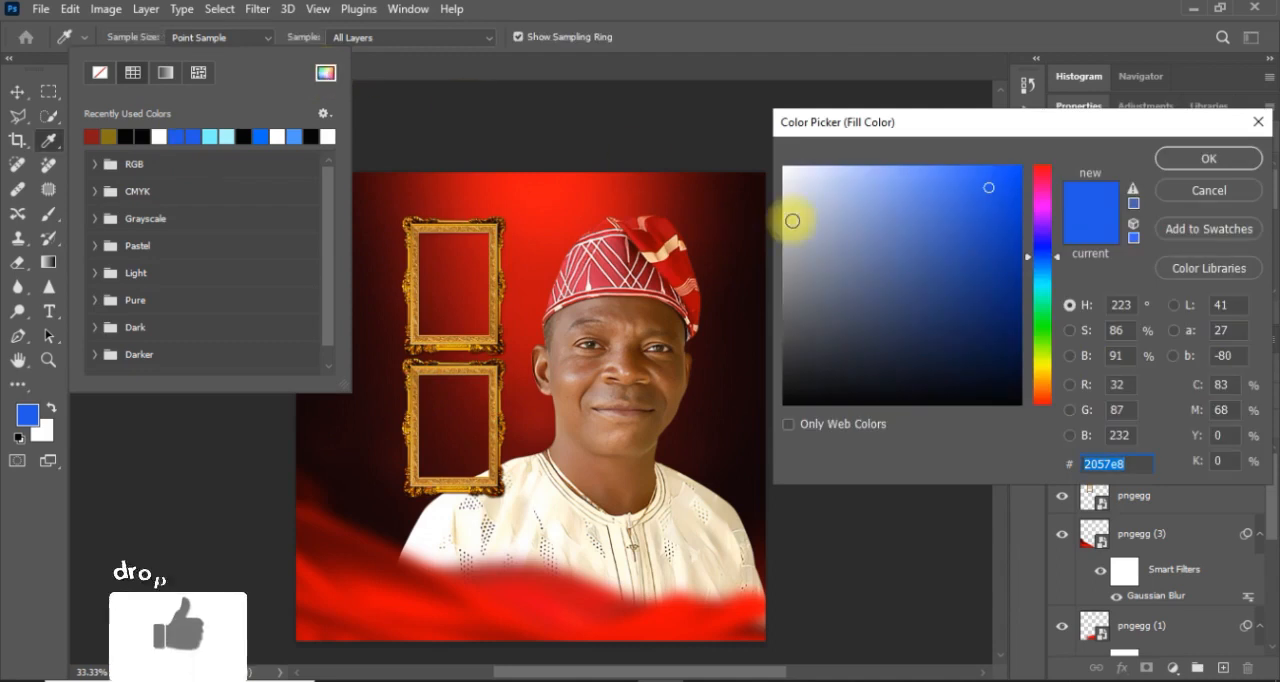
{"action": "left_click_drag", "start_coordinate": [802, 212], "coordinate": [766, 149]}
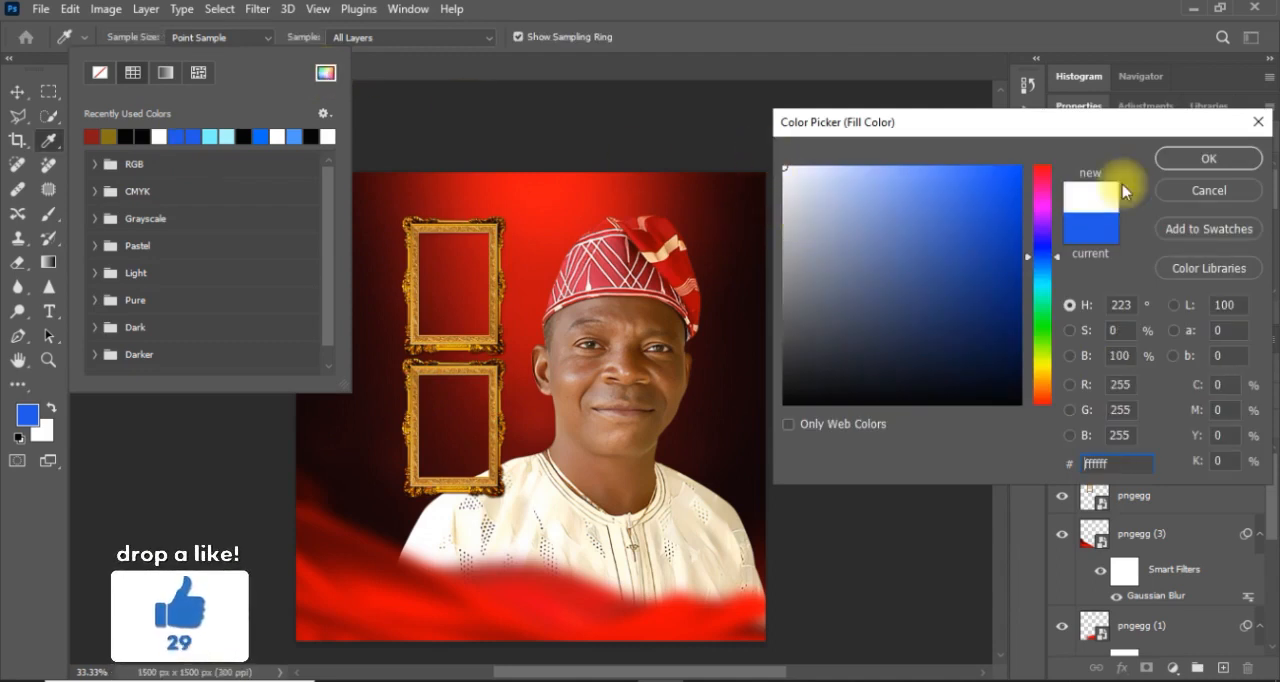
{"action": "left_click", "coordinate": [1195, 160]}
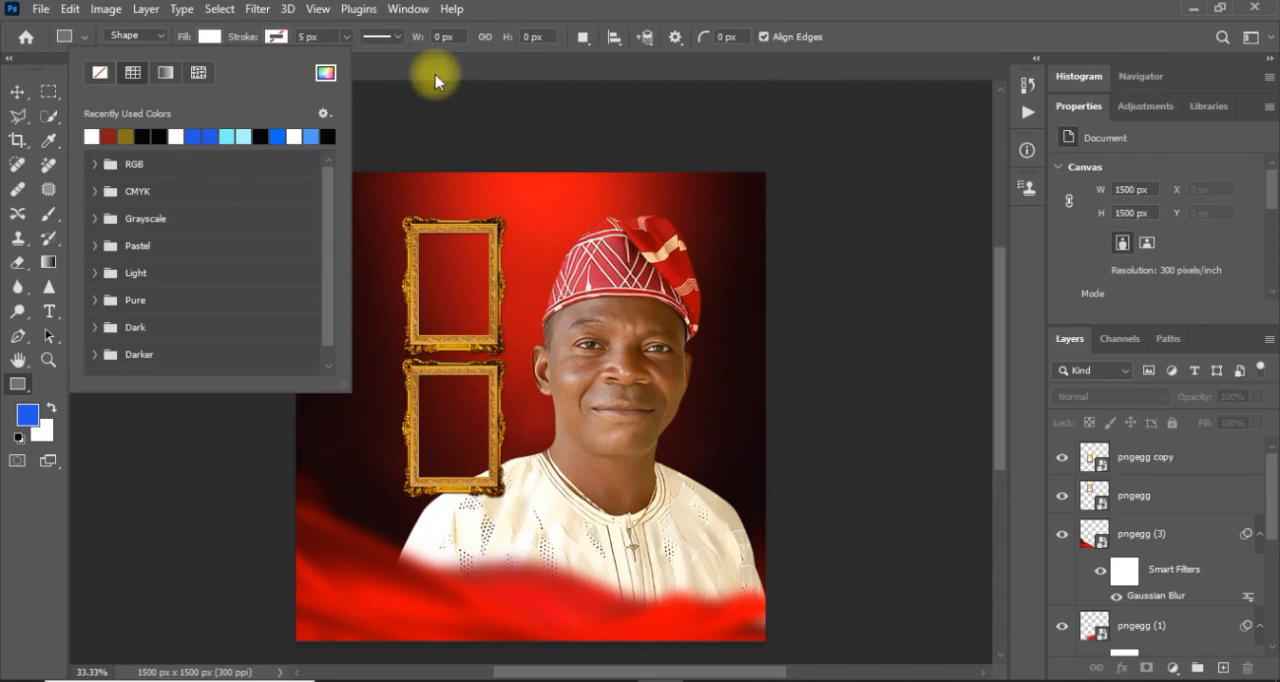
Draw a white rectangle about 263 × 348 px over the upper gold frame's opening.
{"action": "left_click", "coordinate": [415, 228]}
{"action": "left_click_drag", "start_coordinate": [413, 226], "coordinate": [494, 341]}
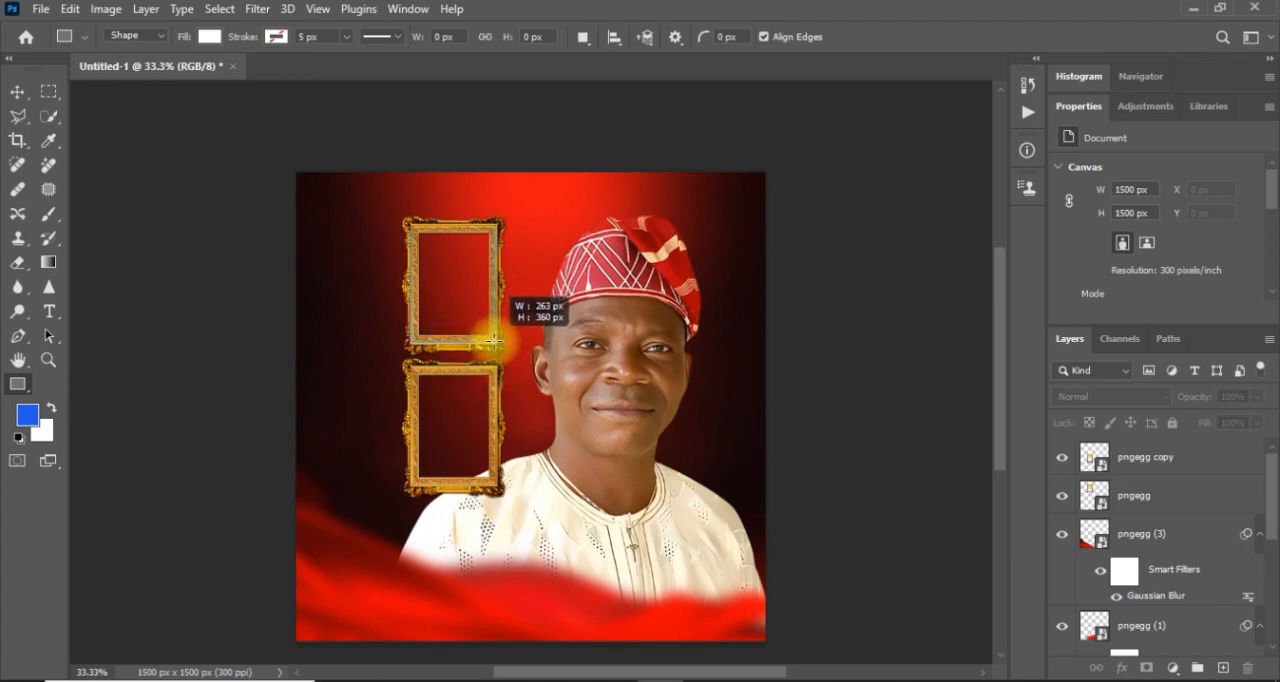
{"action": "left_click_drag", "start_coordinate": [494, 341], "coordinate": [494, 338]}
{"action": "key", "text": "ctrl+equal"}
{"action": "key", "text": "ctrl+equal"}
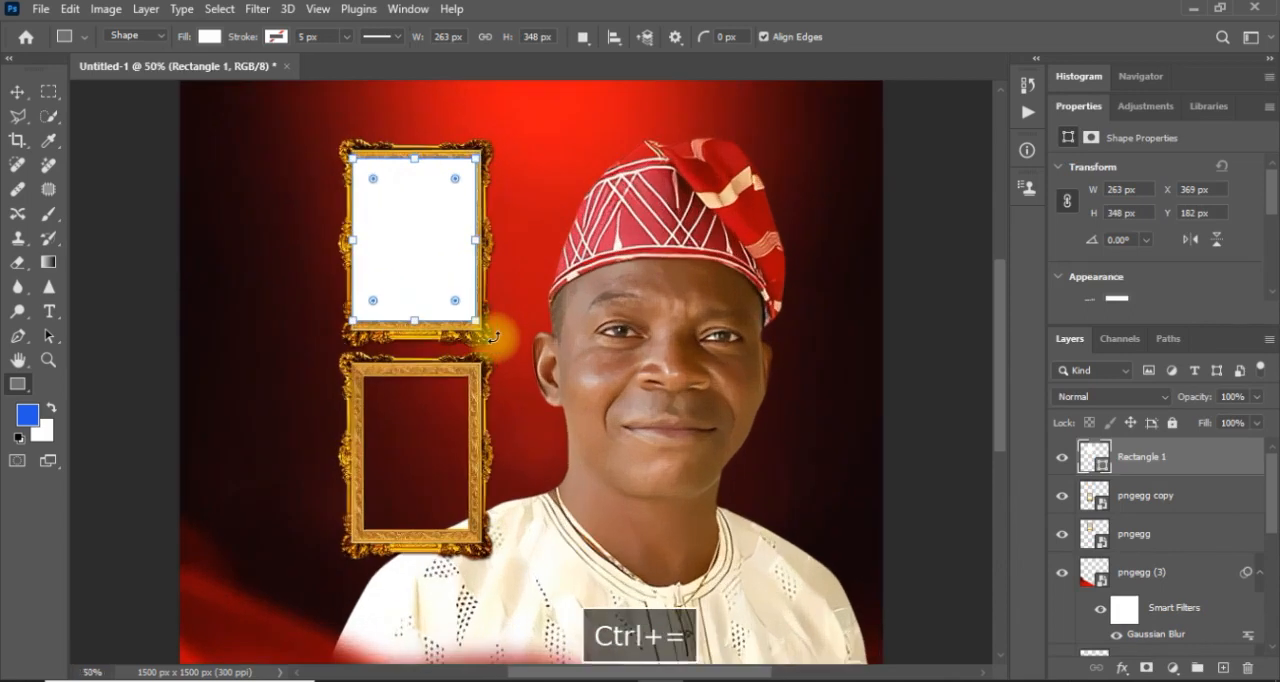
{"action": "key", "text": "ctrl+equal"}
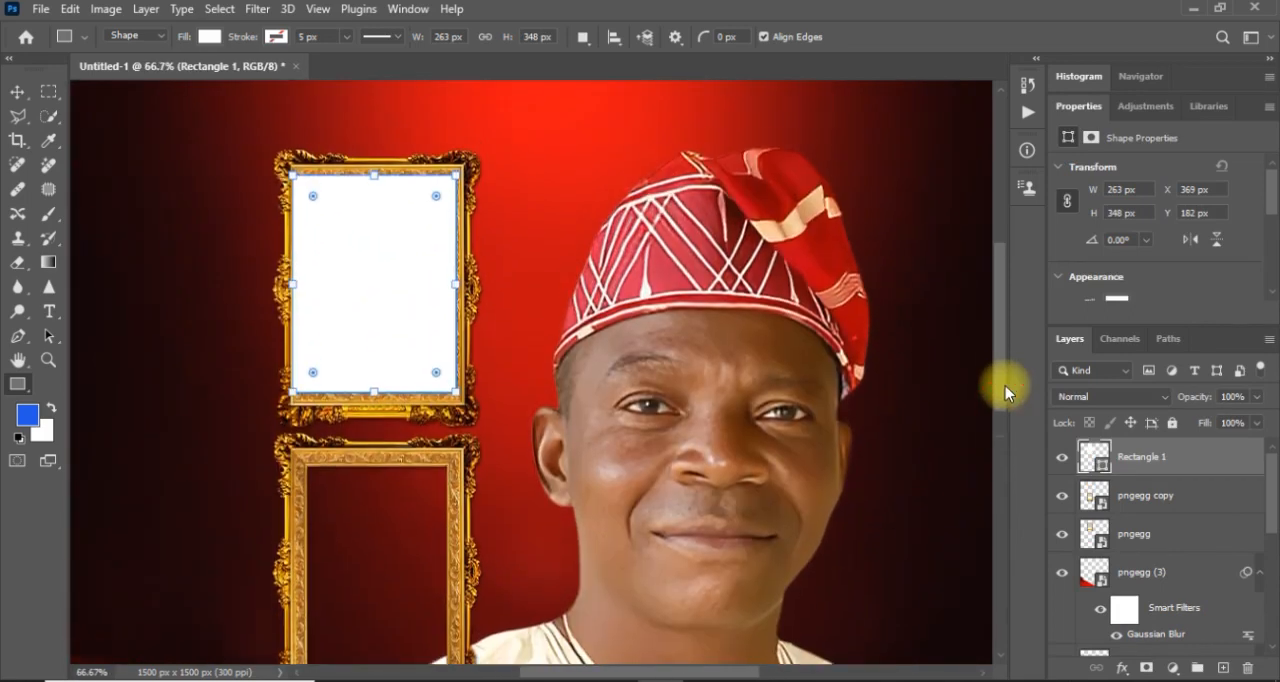
{"action": "scroll", "coordinate": [1005, 385], "scroll_direction": "up", "scroll_amount": 1}
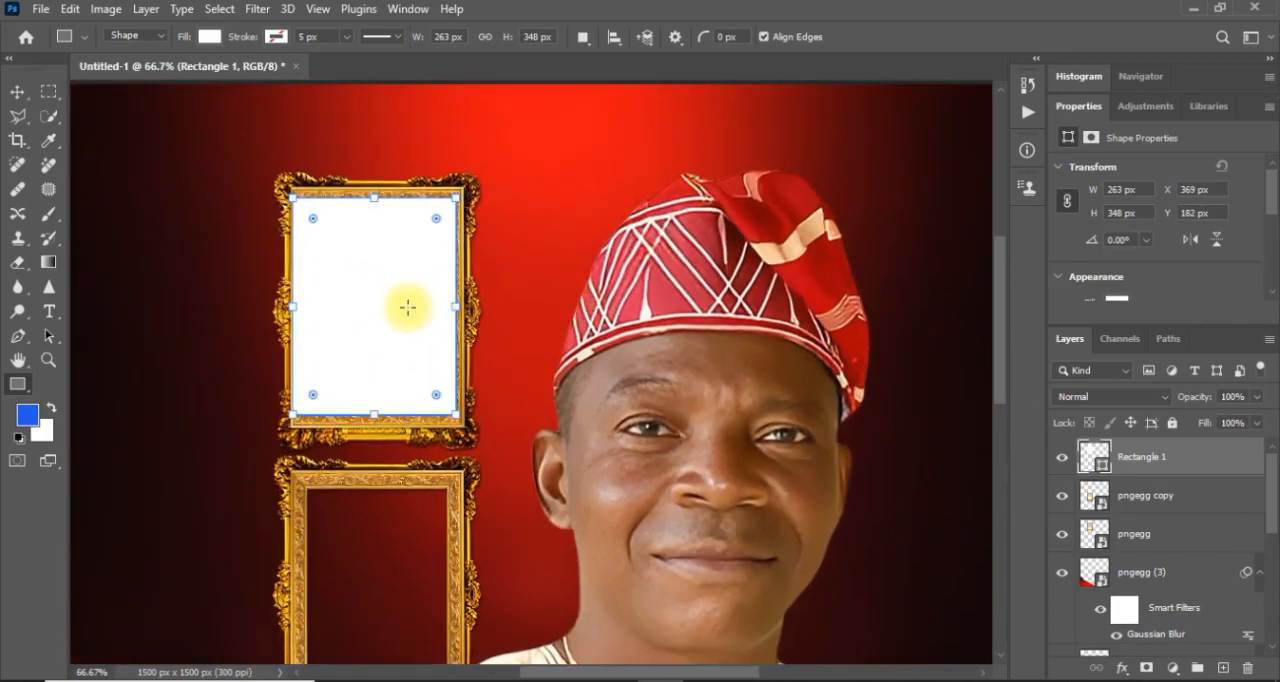
Nudge the white rectangle horizontally to X 375 px and move its layer beneath both gold frame layers.
{"action": "left_click", "coordinate": [17, 93]}
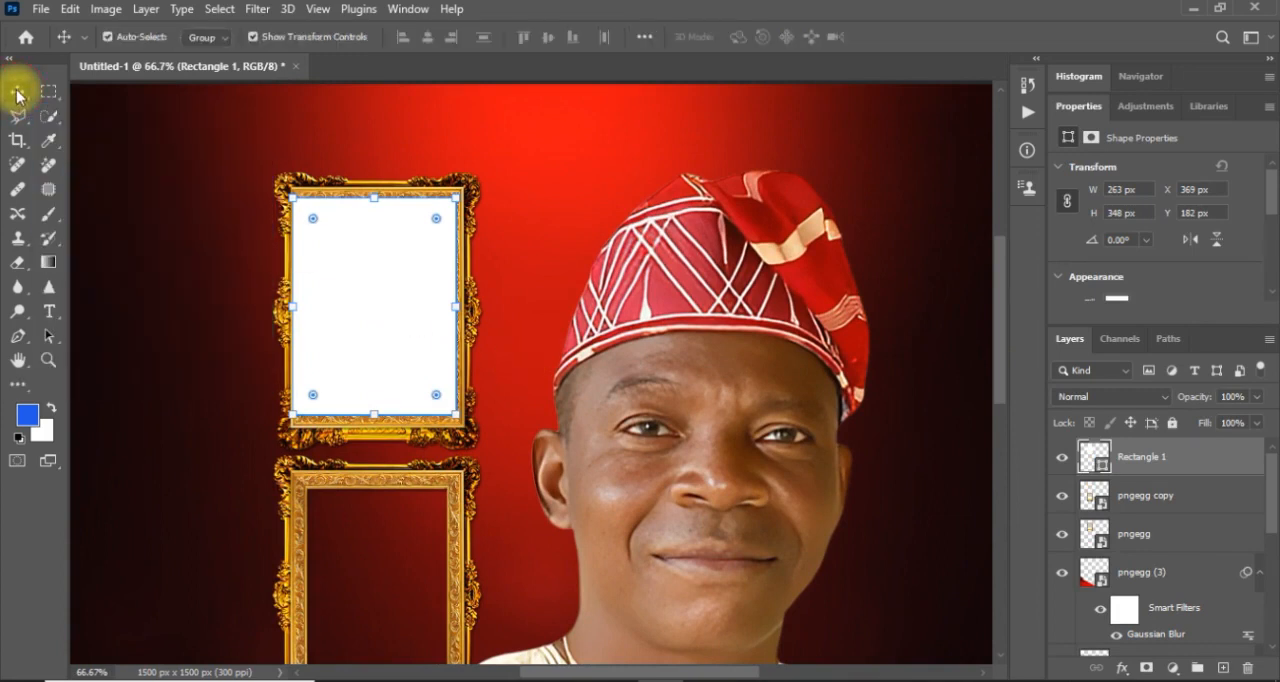
{"action": "key", "text": "Right"}
{"action": "key", "text": "Right"}
{"action": "key", "text": "Right"}
{"action": "key", "text": "Right"}
{"action": "key", "text": "Right"}
{"action": "key", "text": "Right"}
{"action": "key", "text": "Right"}
{"action": "key", "text": "Right"}
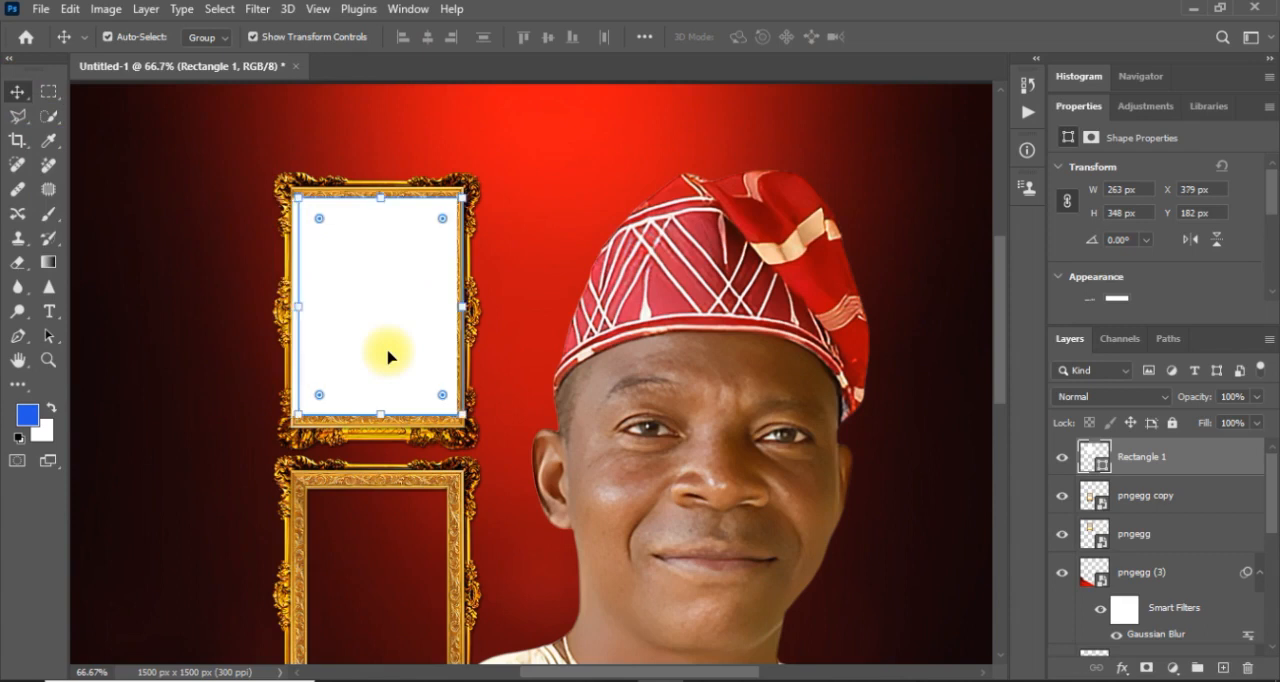
{"action": "key", "text": "Left"}
{"action": "key", "text": "Left"}
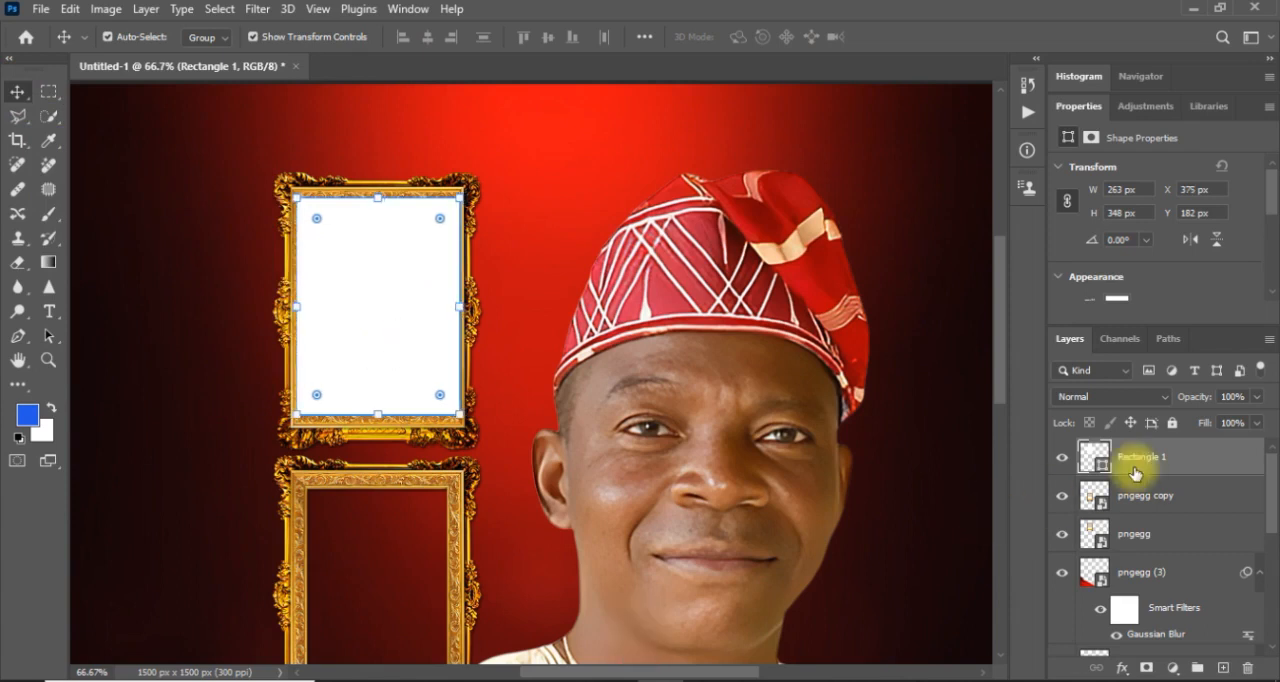
{"action": "left_click_drag", "start_coordinate": [1160, 460], "coordinate": [1150, 563]}
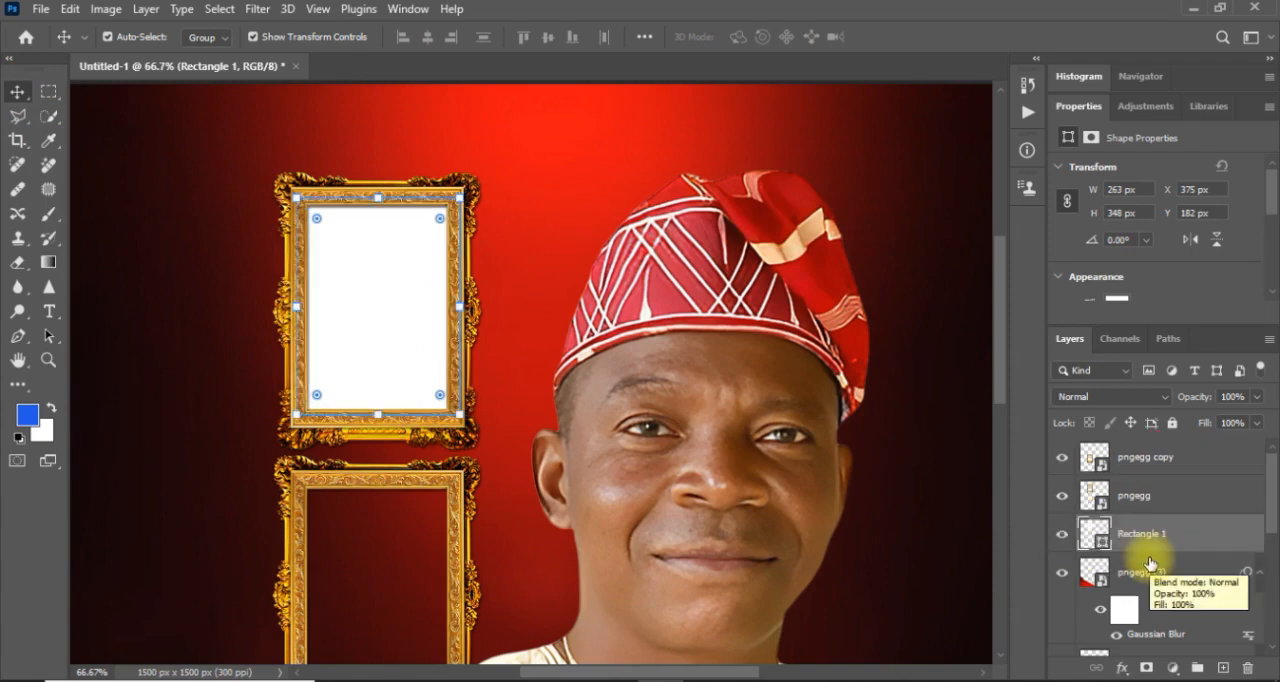
Duplicate the white rectangle, position the copy inside the lower gold frame at Y 636 px, and deselect it.
{"action": "key", "text": "ctrl"}
{"action": "key", "text": "ctrl+j"}
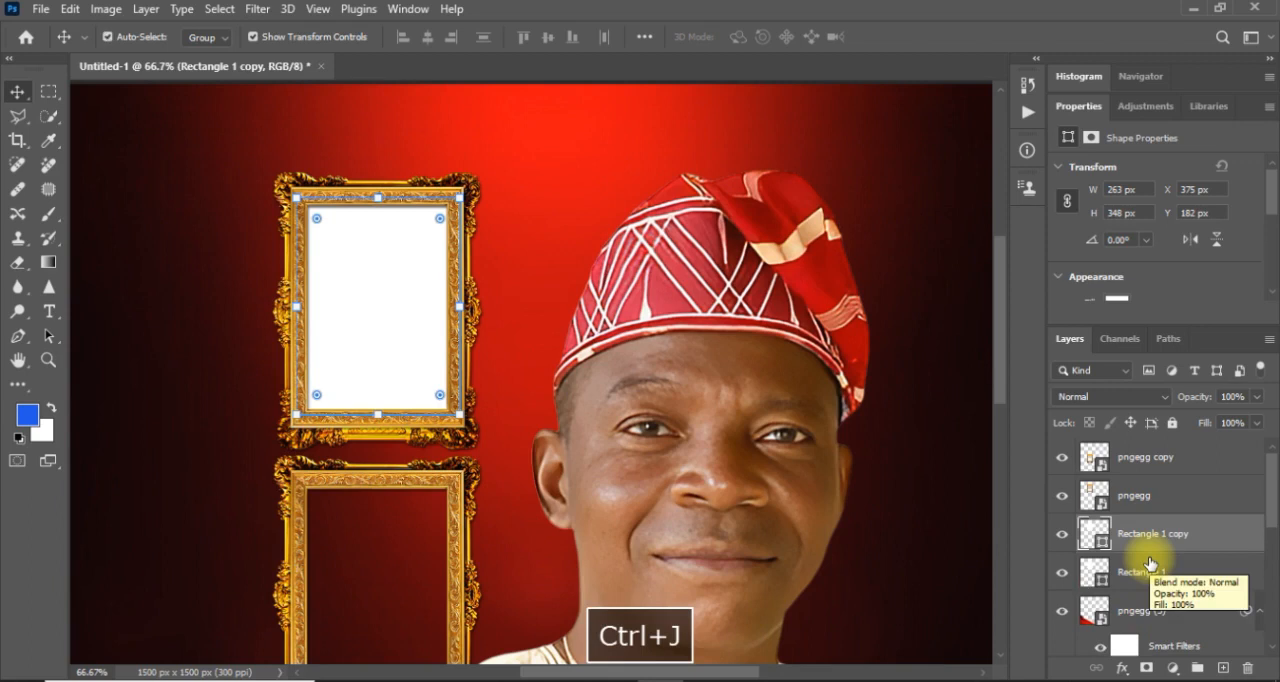
{"action": "left_click_drag", "start_coordinate": [390, 362], "coordinate": [391, 585]}
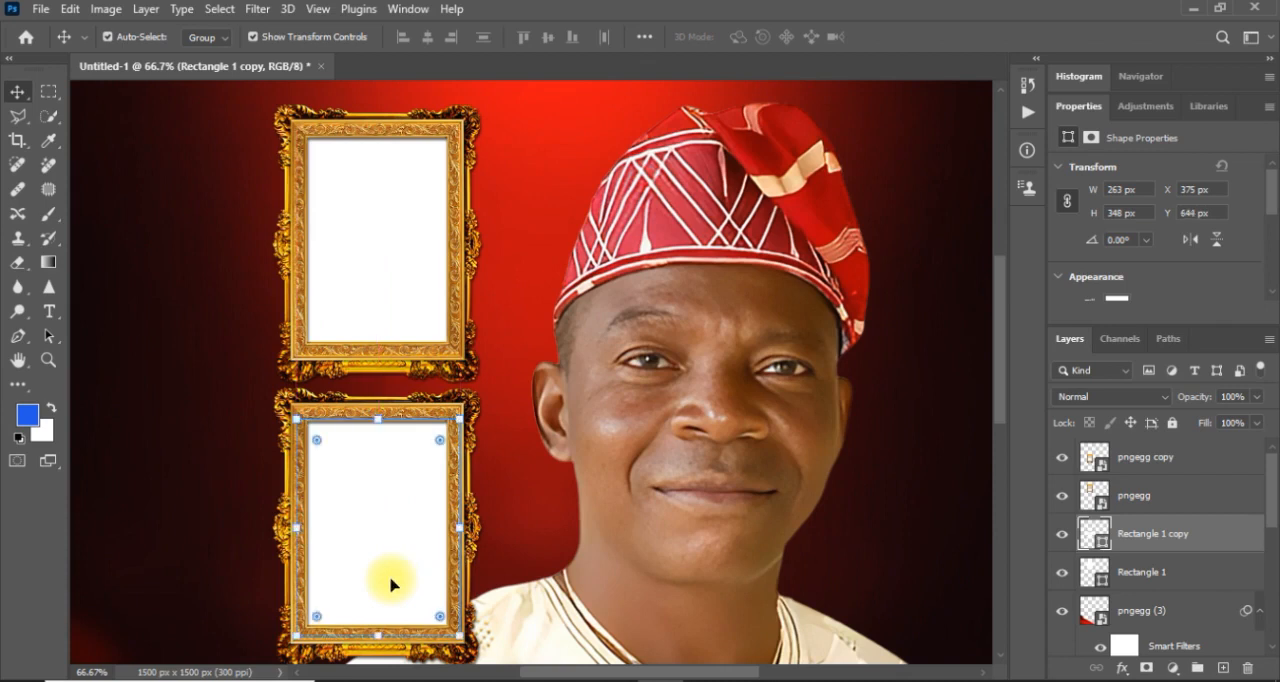
{"action": "key", "text": "Up"}
{"action": "key", "text": "Up"}
{"action": "key", "text": "Up"}
{"action": "key", "text": "Up"}
{"action": "key", "text": "Up"}
{"action": "key", "text": "Up"}
{"action": "key", "text": "Up"}
{"action": "key", "text": "Up"}
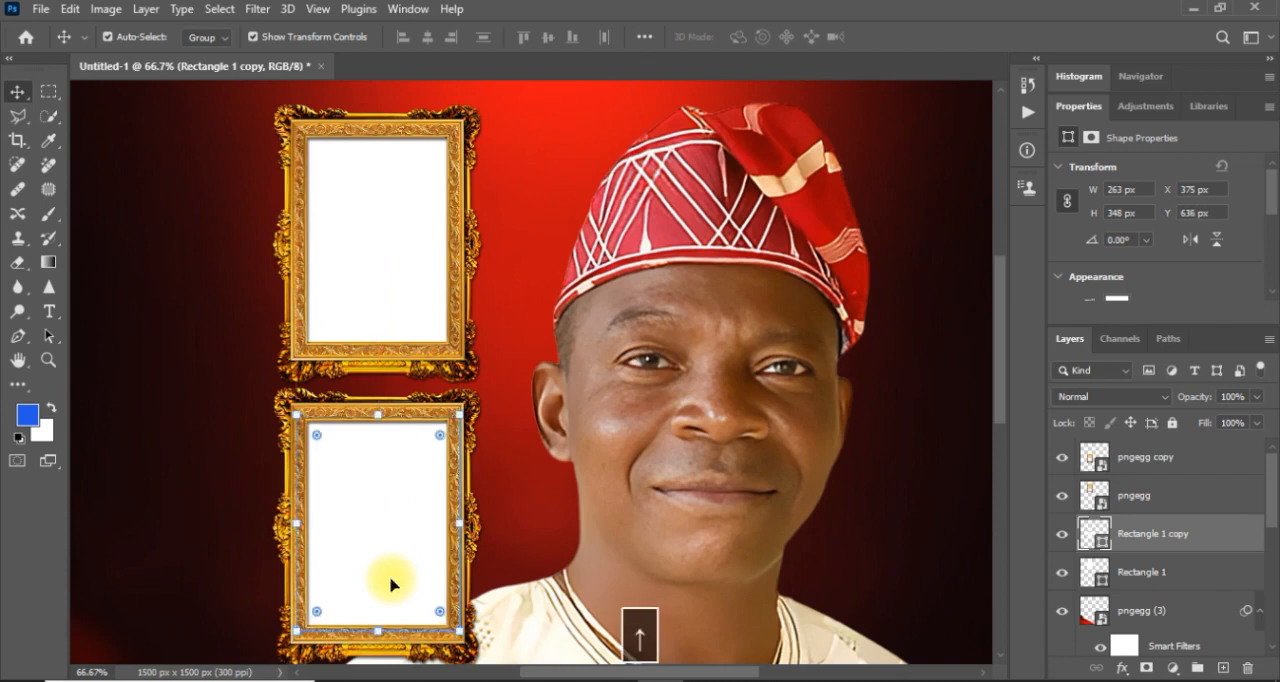
{"action": "left_click", "coordinate": [527, 342]}
{"action": "key", "text": "ctrl+minus"}
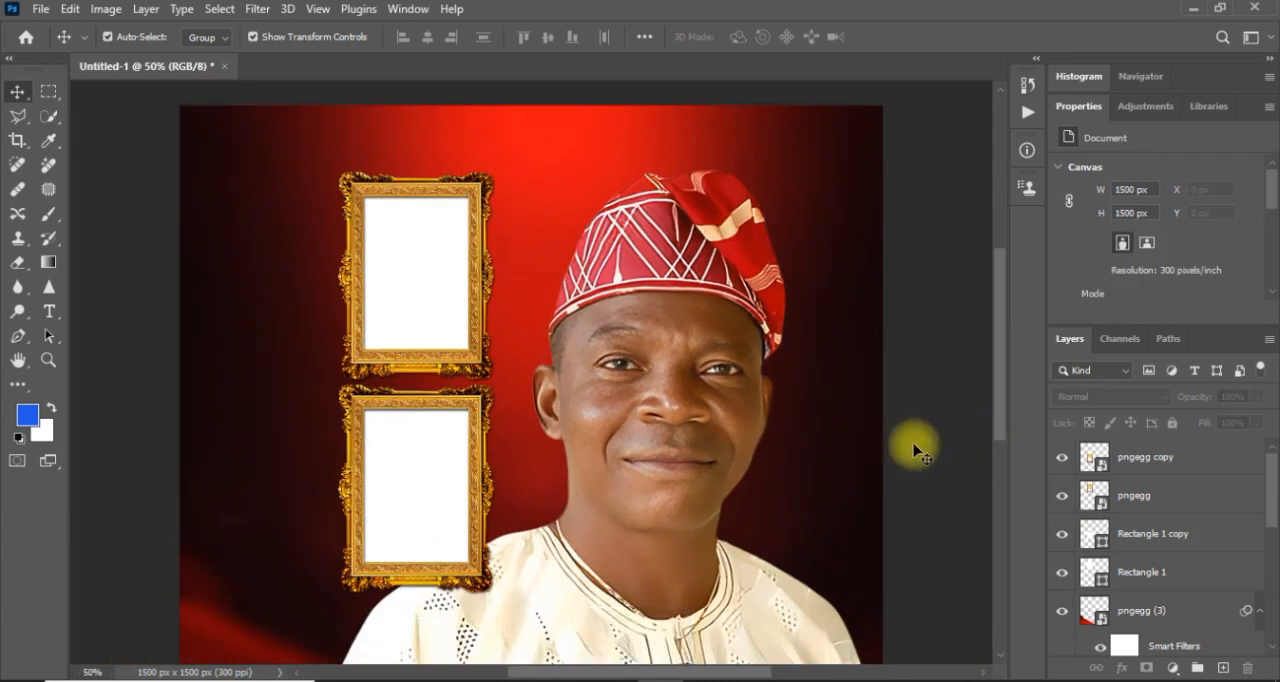
Place Image-2 from the Birthday folder as an embedded object.
{"action": "left_click", "coordinate": [40, 10]}
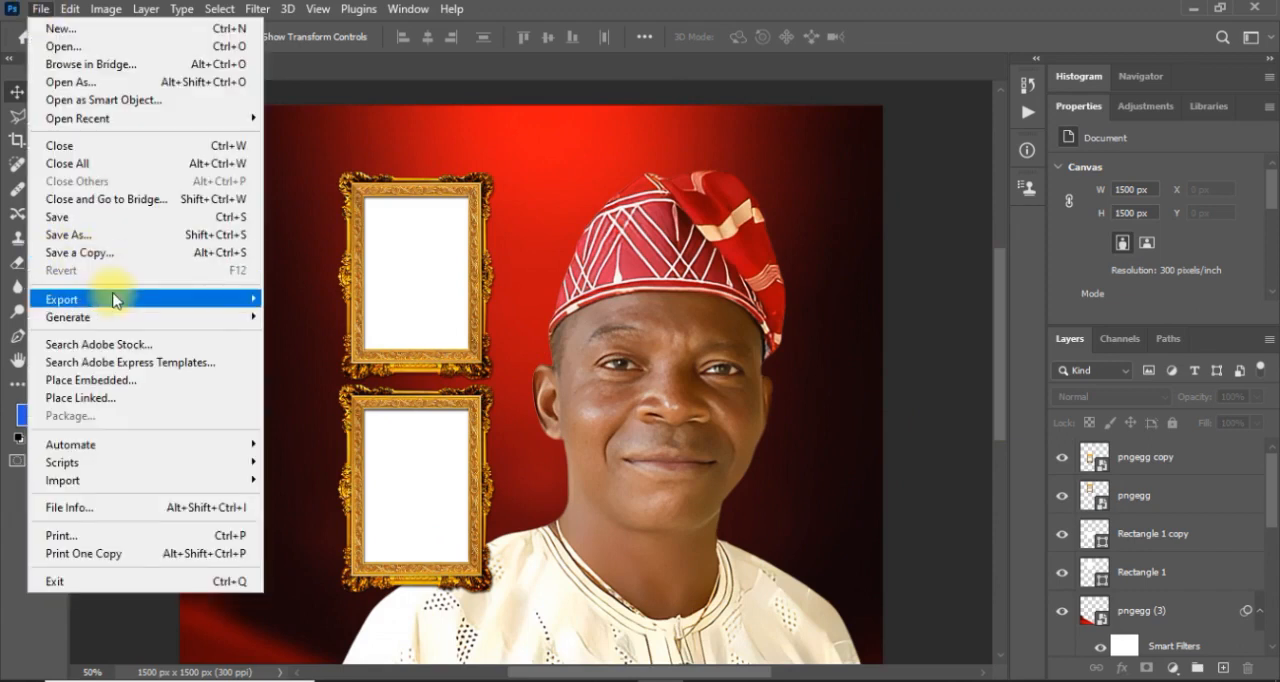
{"action": "mouse_move", "coordinate": [113, 300]}
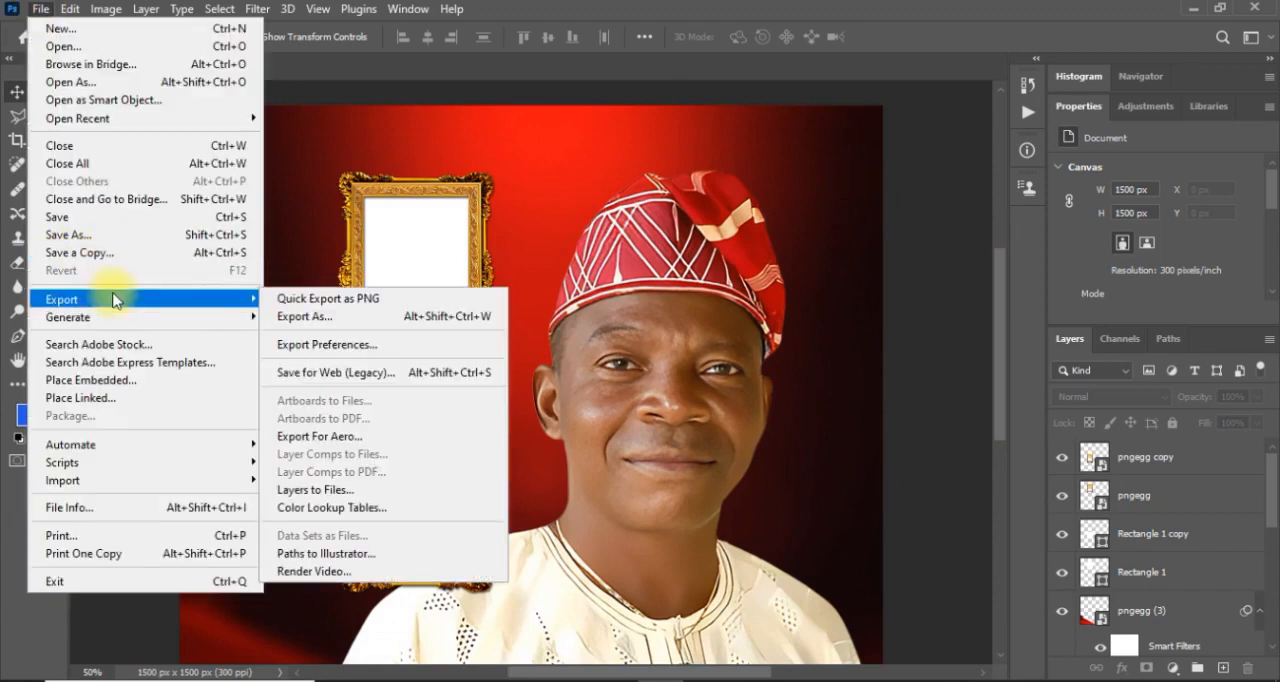
{"action": "left_click", "coordinate": [124, 386]}
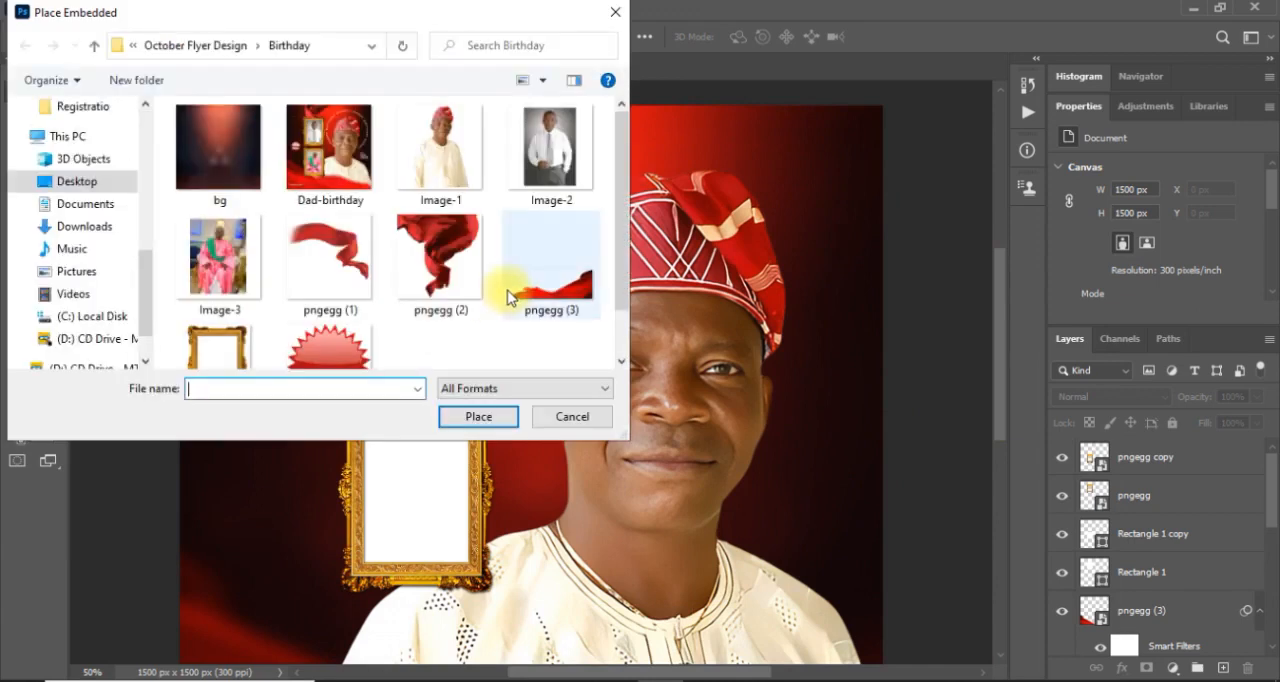
{"action": "left_click", "coordinate": [545, 178]}
{"action": "double_click", "coordinate": [541, 180]}
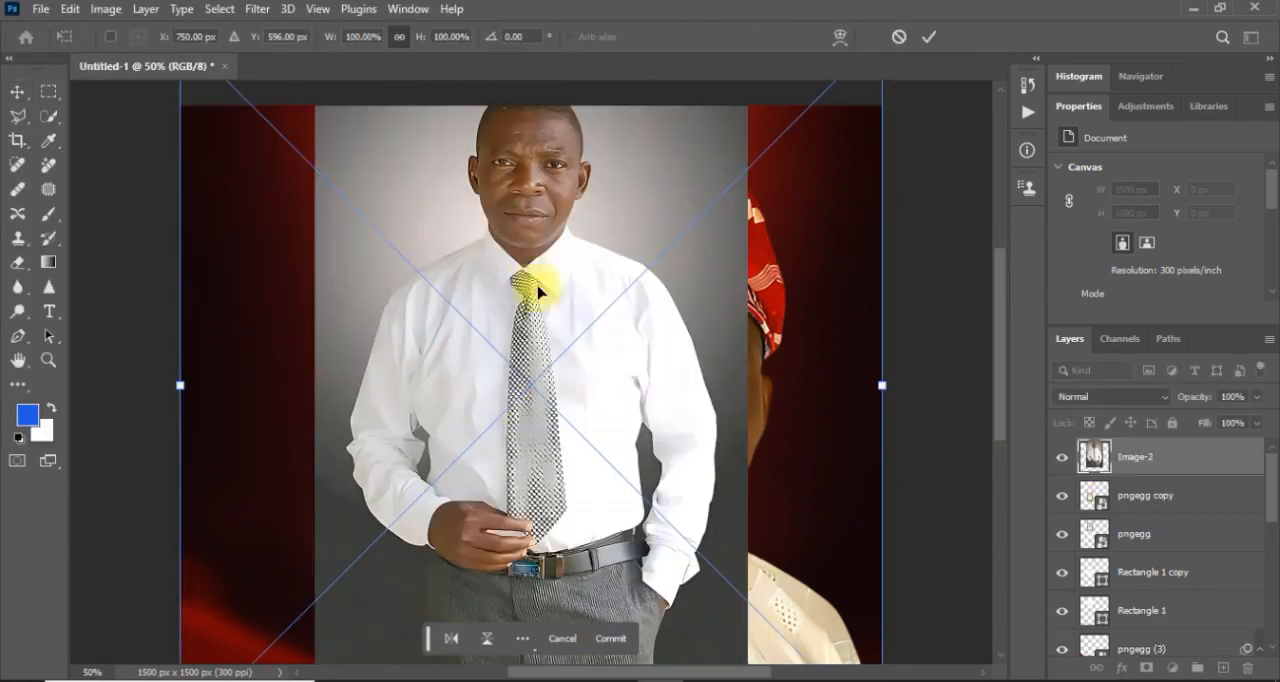
{"action": "key", "text": "Return"}
{"action": "key", "text": "ctrl+minus"}
{"action": "key", "text": "ctrl+minus"}
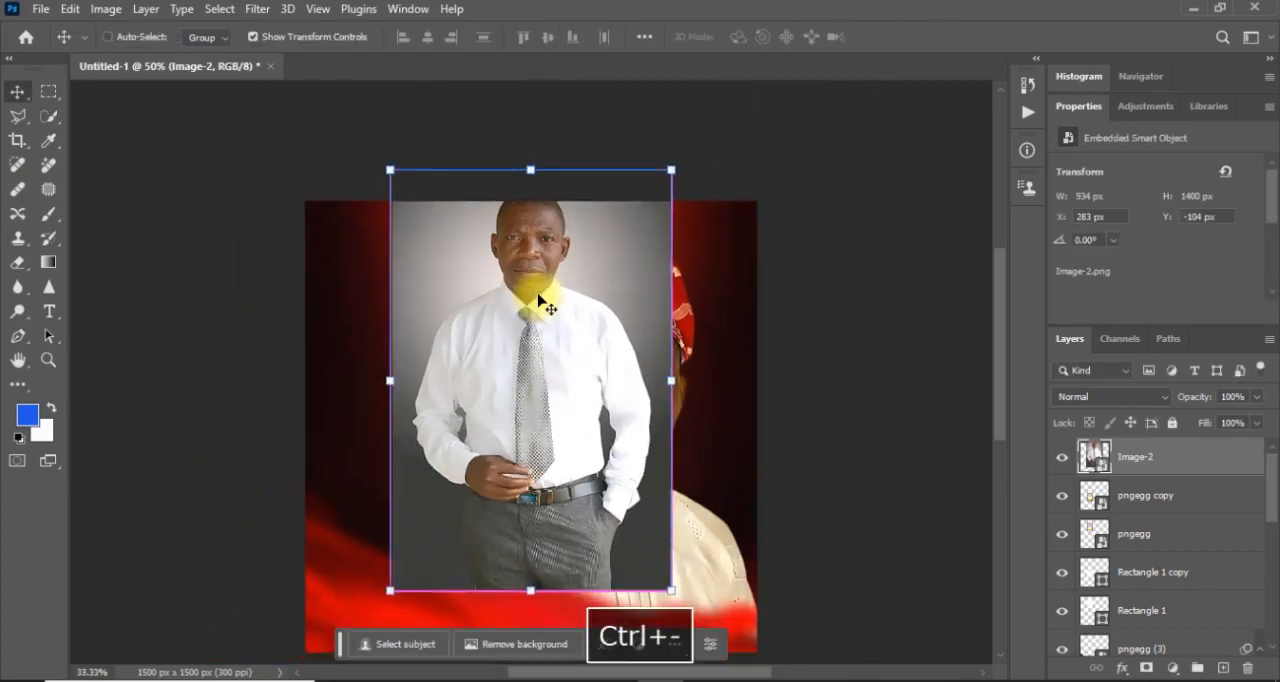
Scale Image-2 down to about 35.60% and move it over the upper gold frame.
{"action": "left_click_drag", "start_coordinate": [423, 217], "coordinate": [640, 448]}
{"action": "left_click_drag", "start_coordinate": [666, 517], "coordinate": [490, 352]}
{"action": "left_click_drag", "start_coordinate": [564, 271], "coordinate": [541, 295]}
{"action": "left_click_drag", "start_coordinate": [505, 337], "coordinate": [498, 301]}
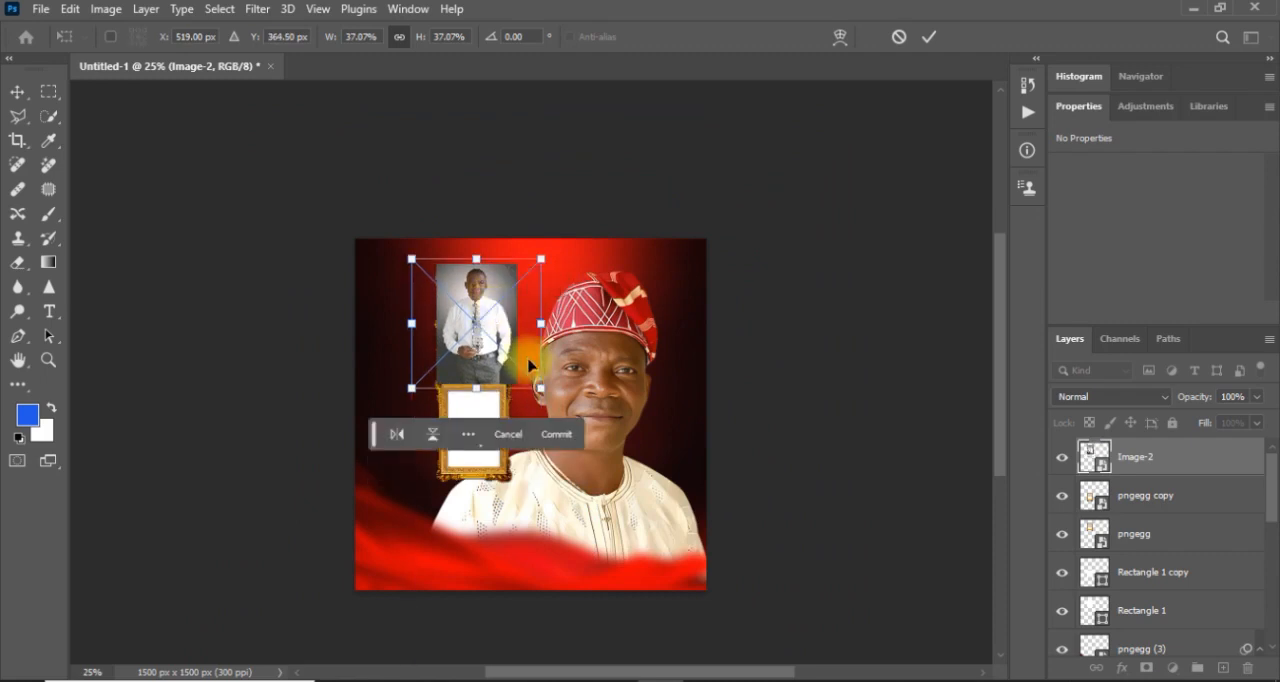
{"action": "mouse_move", "coordinate": [539, 387]}
{"action": "left_mouse_down"}
{"action": "mouse_move", "coordinate": [523, 363]}
{"action": "mouse_move", "coordinate": [535, 383]}
{"action": "left_mouse_up"}
{"action": "left_click_drag", "start_coordinate": [492, 349], "coordinate": [494, 357]}
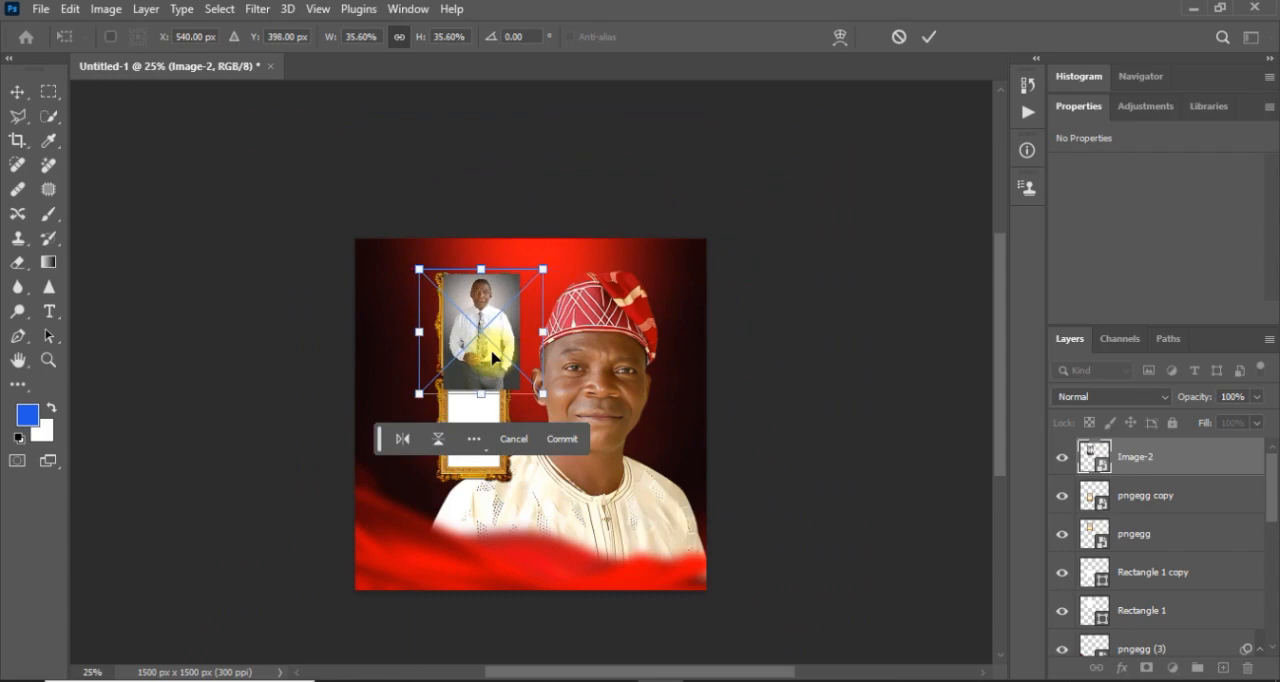
{"action": "left_click", "coordinate": [931, 40]}
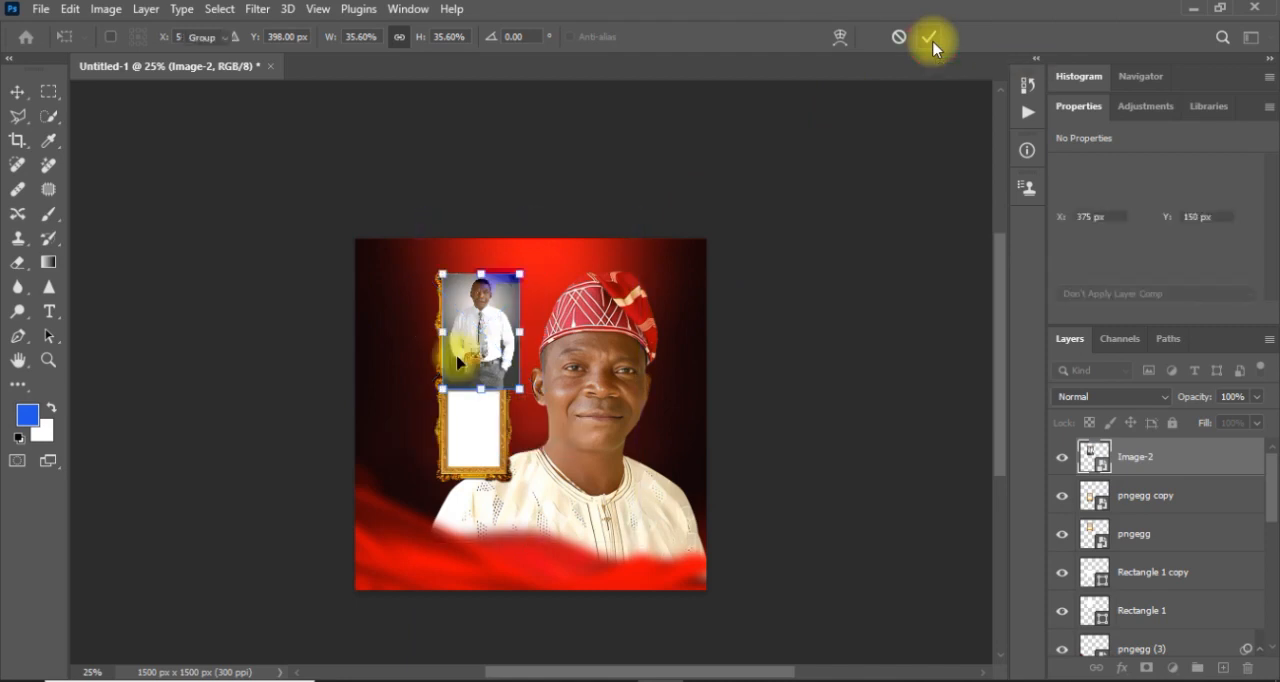
Shift Image-2 to about X 340 px, Y 139 px and move its layer beneath both gold frame layers.
{"action": "key", "text": "ctrl+plus"}
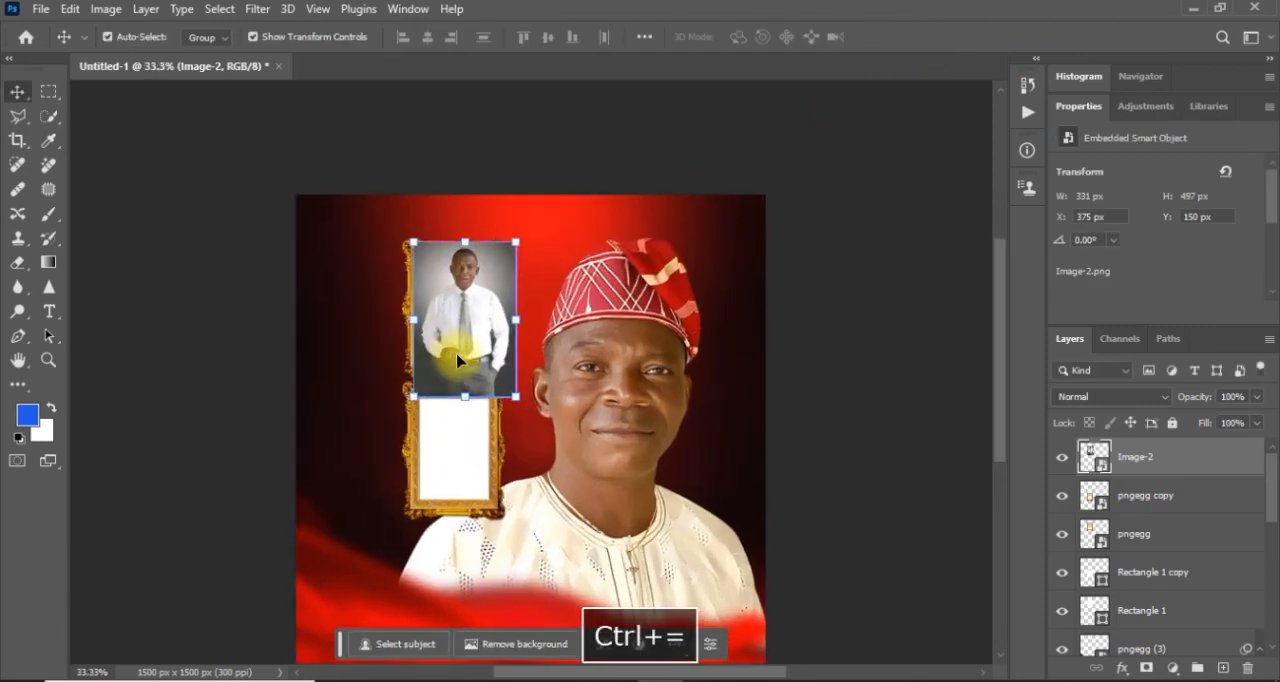
{"action": "key", "text": "ctrl+plus"}
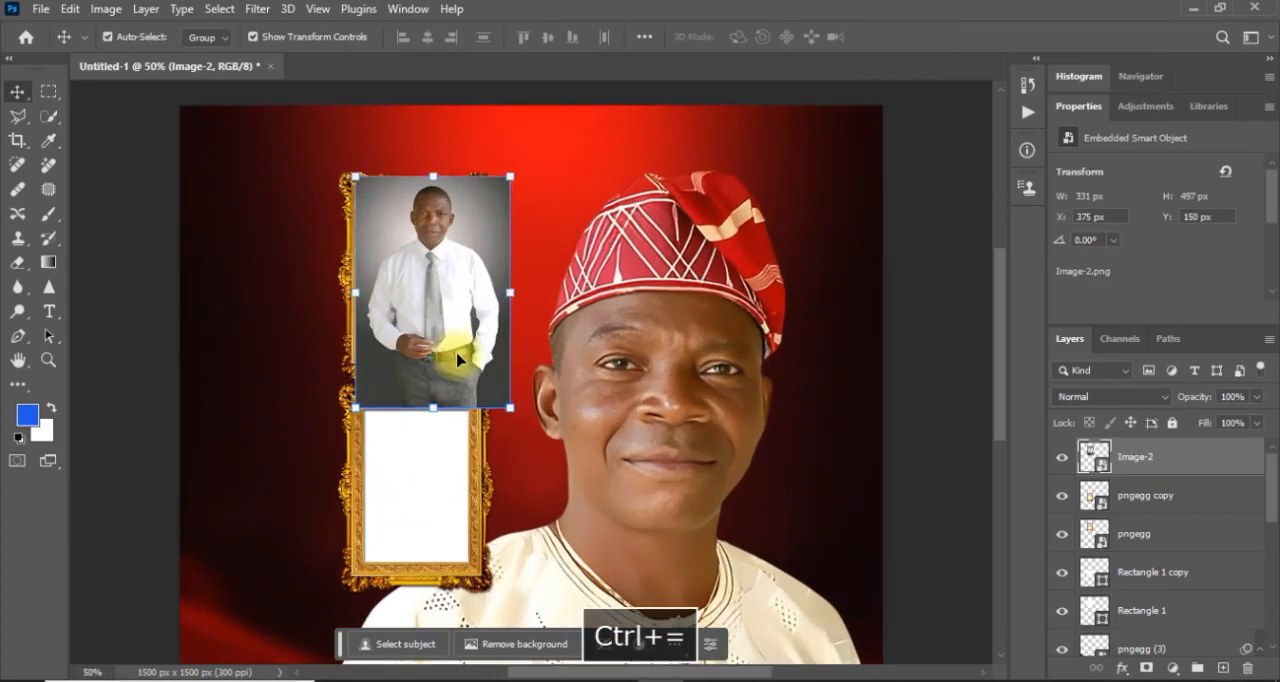
{"action": "left_click_drag", "start_coordinate": [446, 320], "coordinate": [428, 320]}
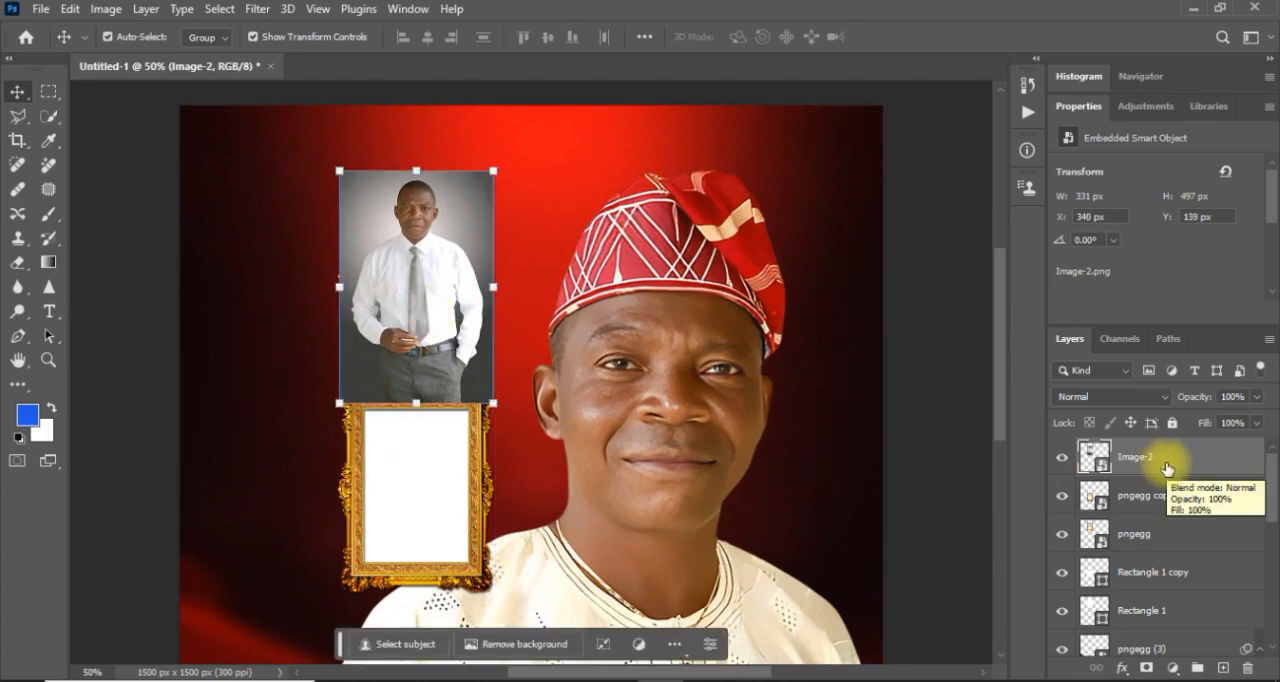
{"action": "left_click_drag", "start_coordinate": [1166, 466], "coordinate": [1168, 569]}
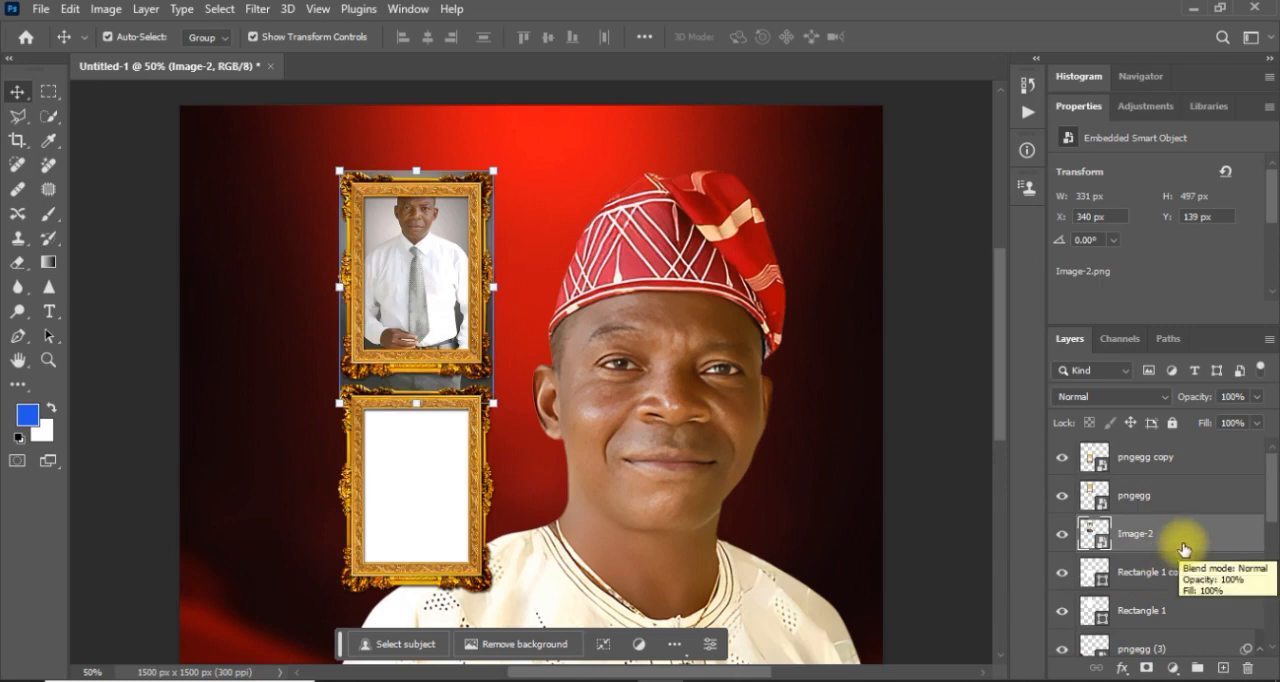
Try clipping Image-2 to the Rectangle 1 copy layer, and undo the clipping mask.
{"action": "right_click", "coordinate": [1183, 545]}
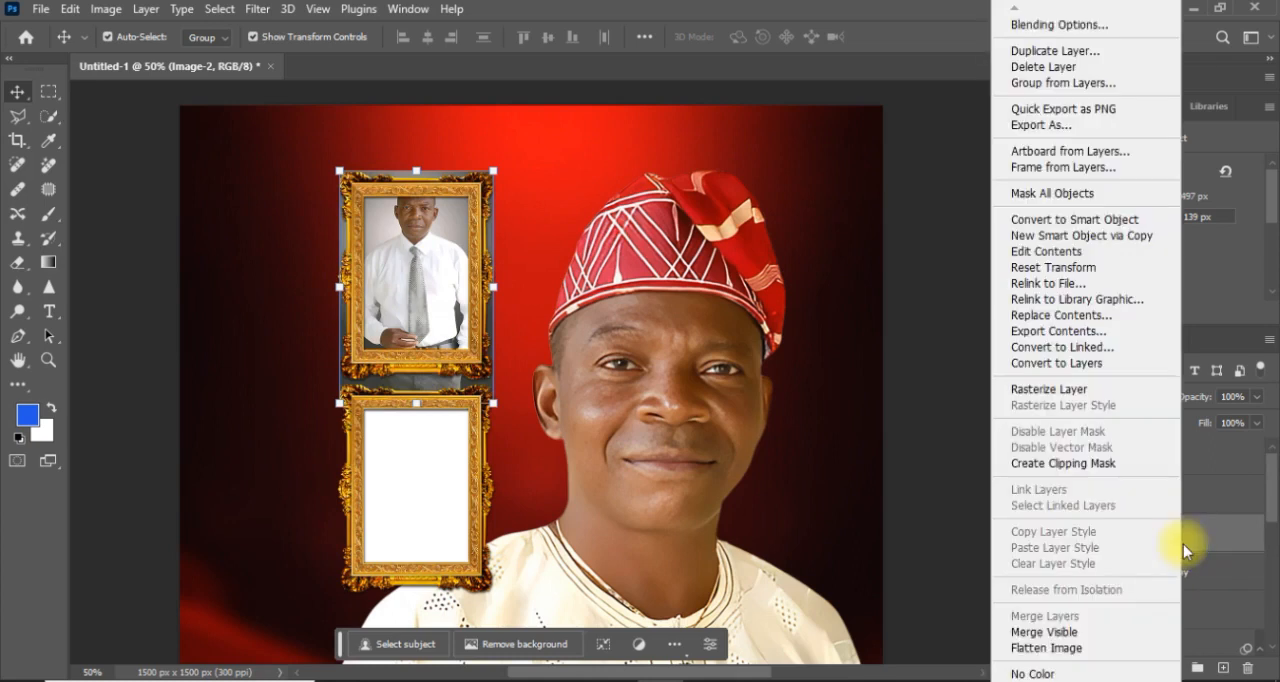
{"action": "left_click", "coordinate": [1079, 474]}
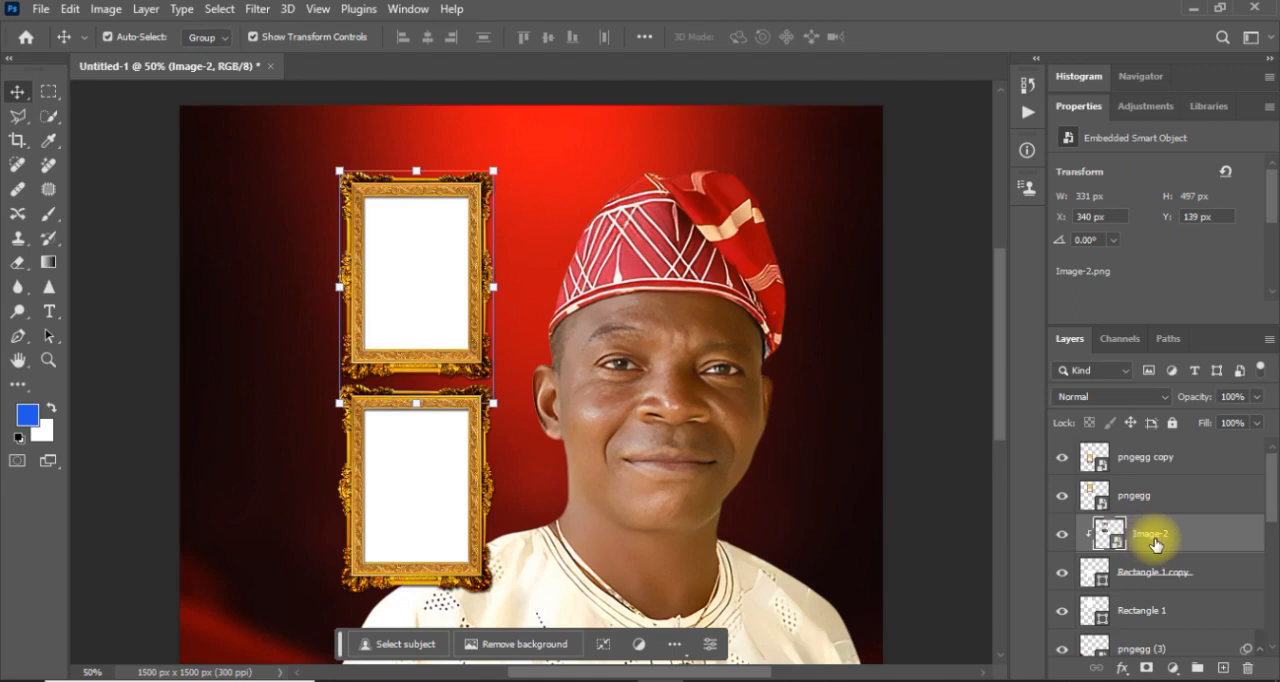
{"action": "key", "text": "ctrl+z"}
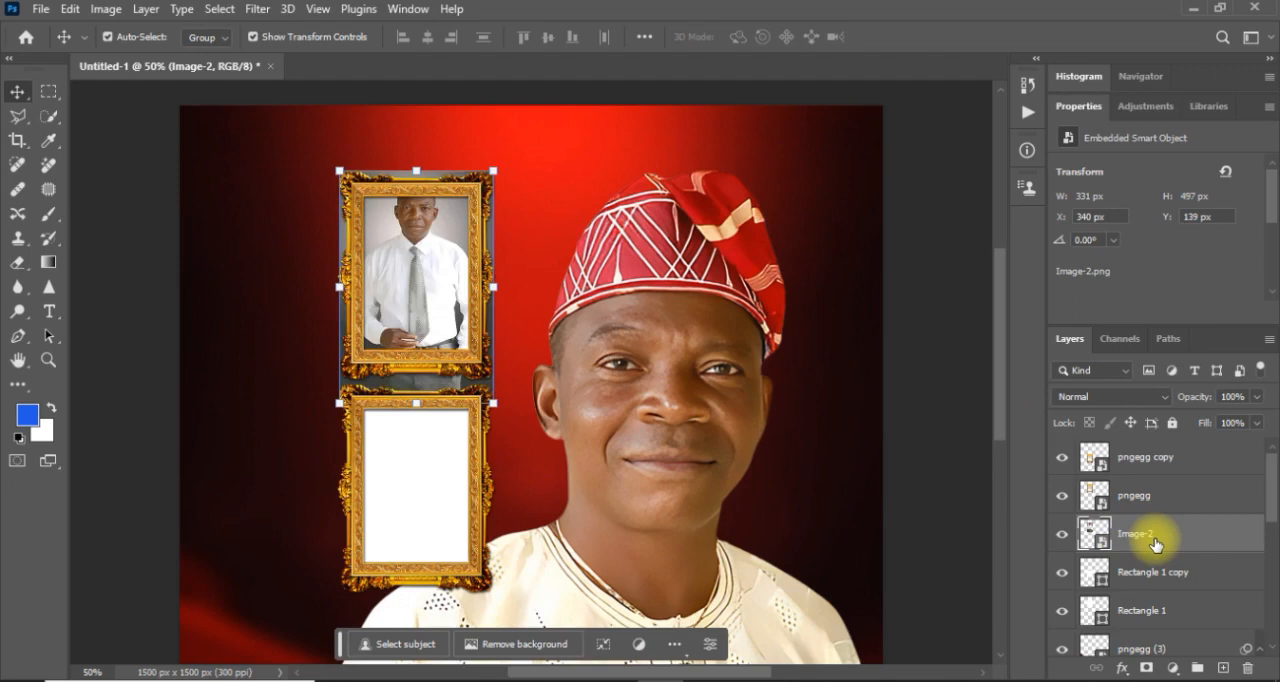
Move the Image-2 layer directly above Rectangle 1 and clip it to that rectangle.
{"action": "left_click_drag", "start_coordinate": [1179, 547], "coordinate": [1177, 585]}
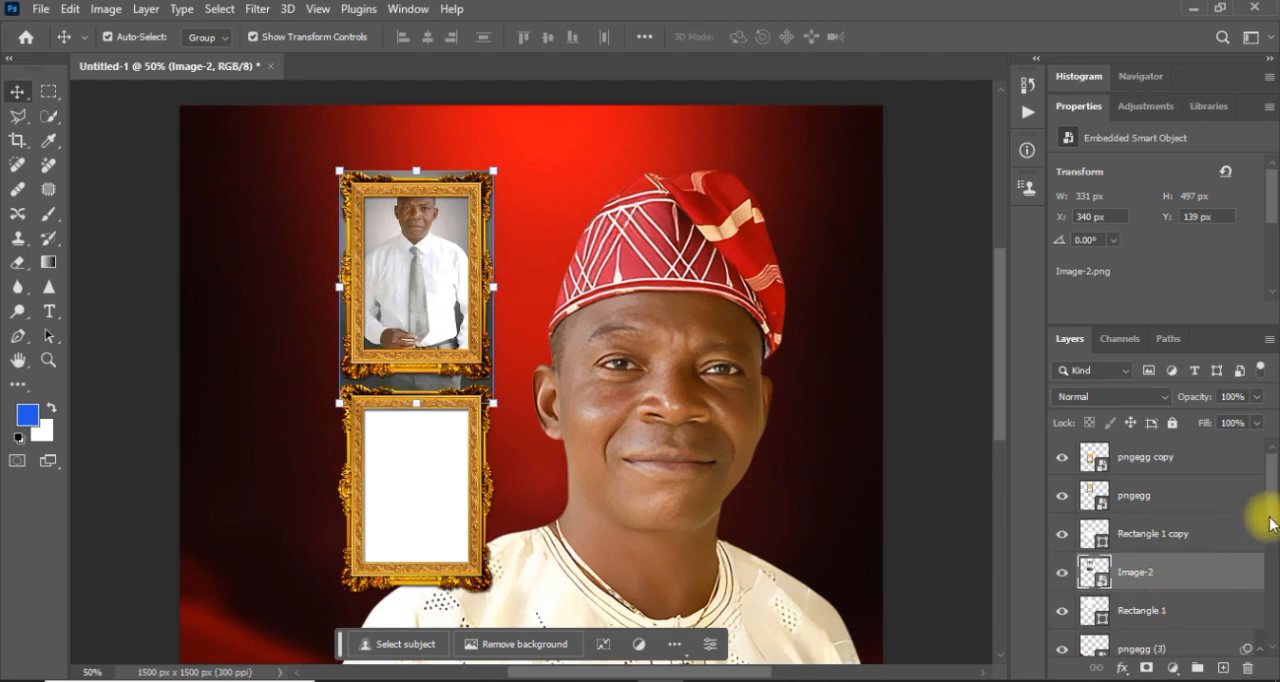
{"action": "scroll", "coordinate": [1268, 525], "scroll_direction": "down", "scroll_amount": 1}
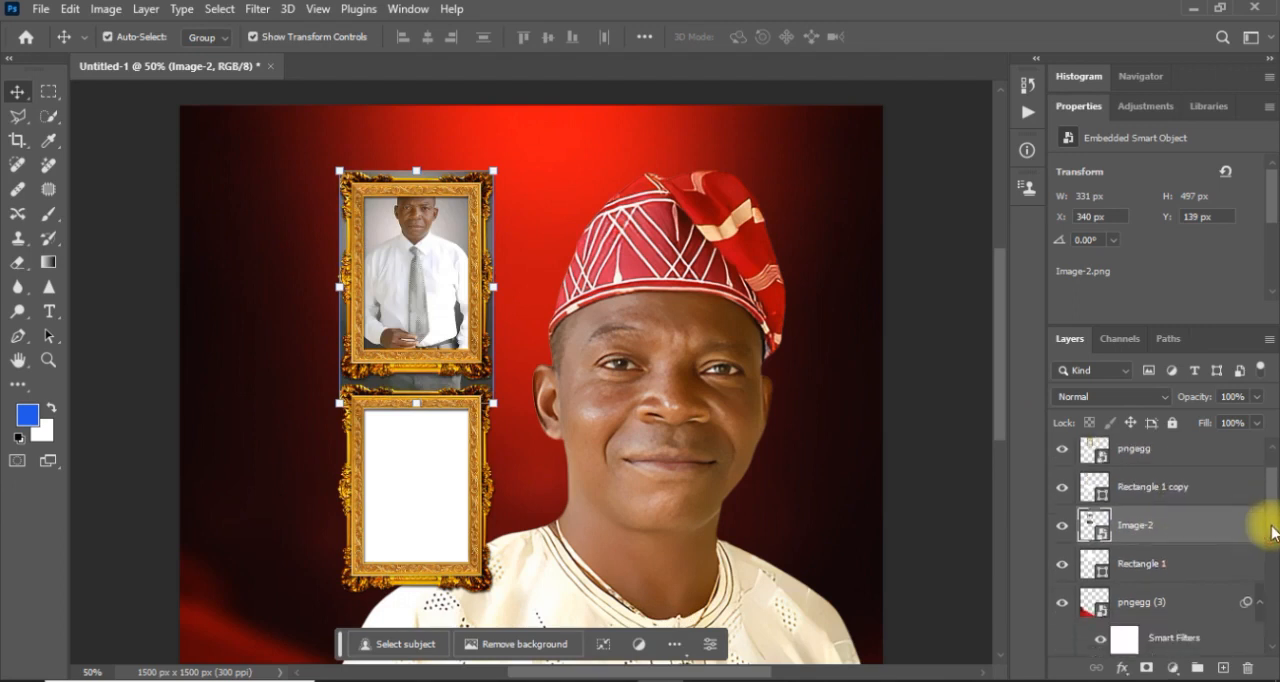
{"action": "right_click", "coordinate": [1170, 527]}
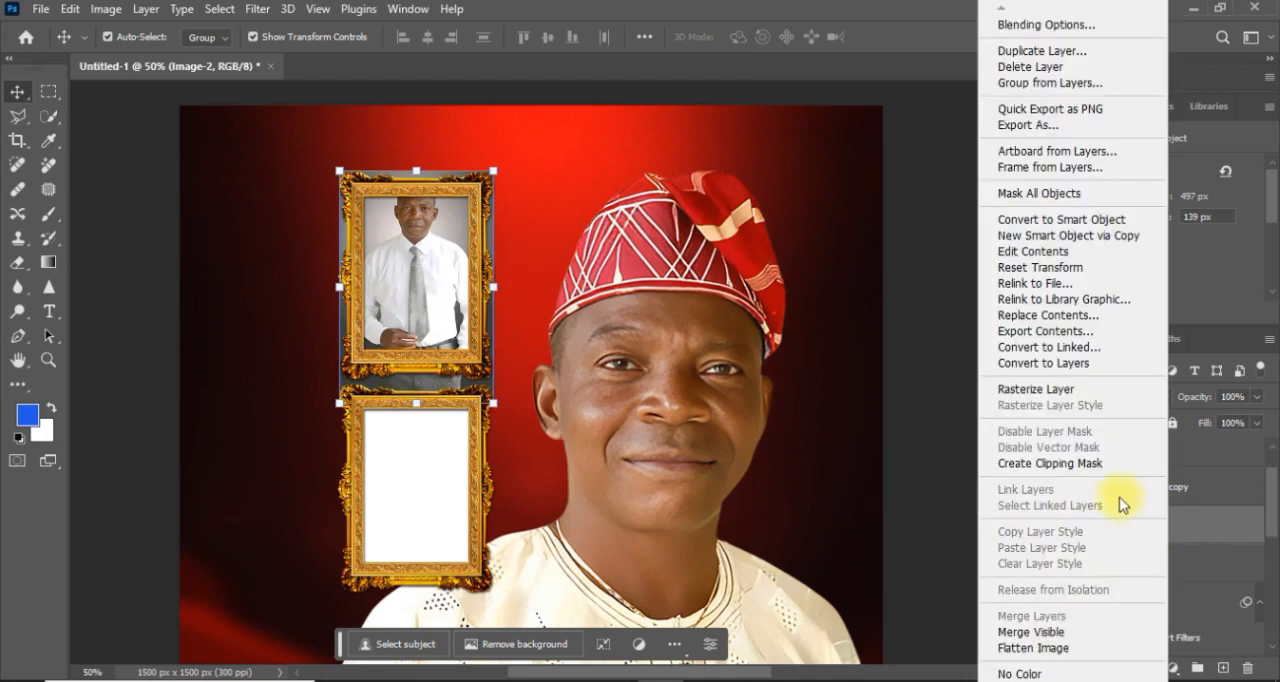
{"action": "left_click", "coordinate": [1050, 463]}
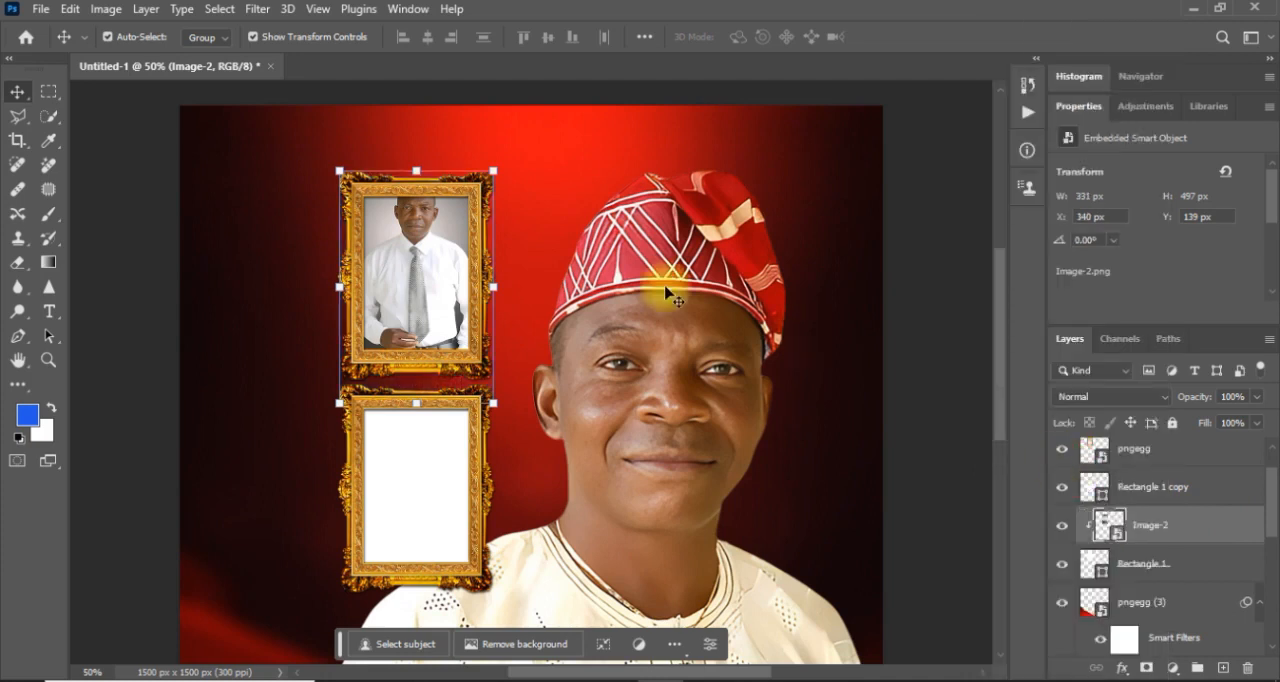
Scale the clipped Image-2 to about 32.73%, position it inside the upper frame at X 355 px, Y 180 px, and deselect it.
{"action": "left_click_drag", "start_coordinate": [491, 404], "coordinate": [522, 396]}
{"action": "left_click_drag", "start_coordinate": [424, 325], "coordinate": [438, 340]}
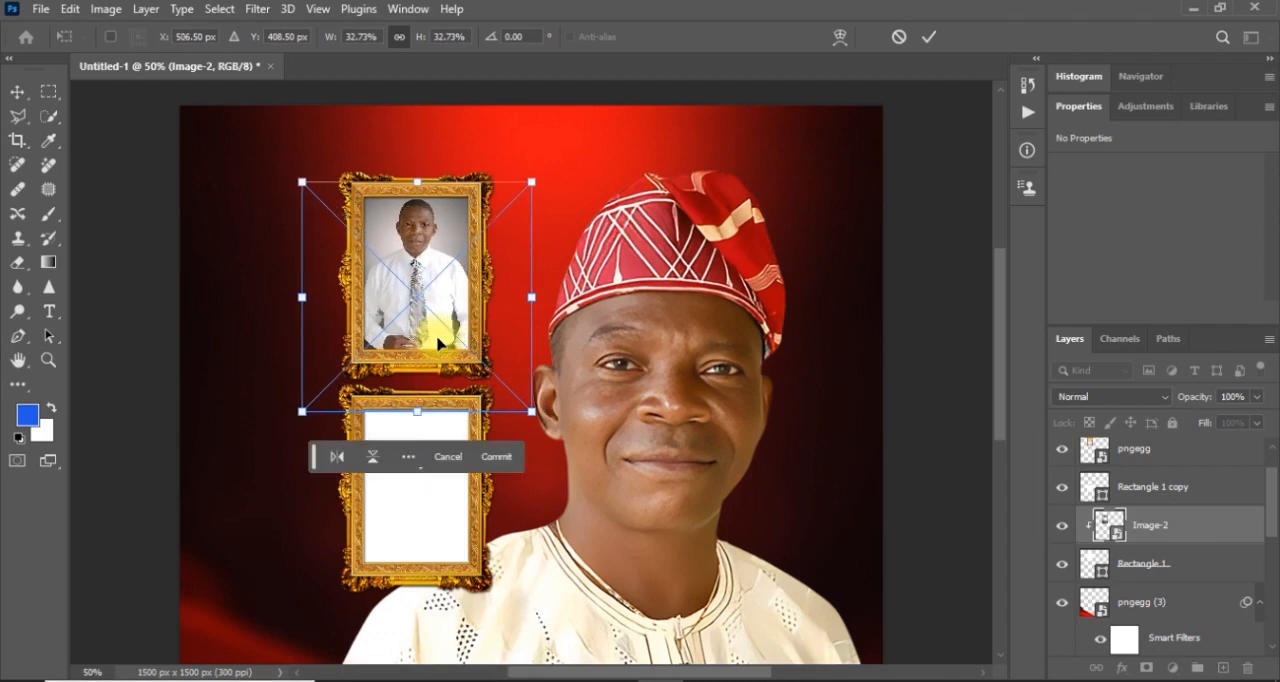
{"action": "key", "text": "Return"}
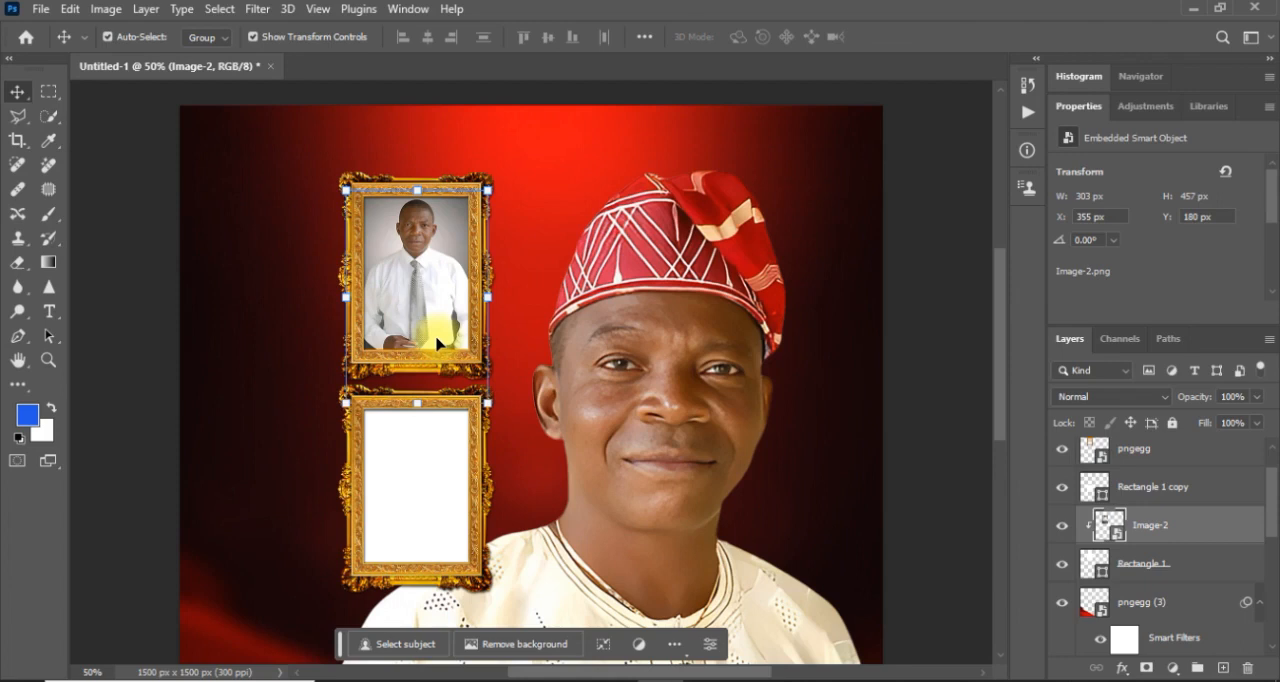
{"action": "left_click", "coordinate": [166, 371]}
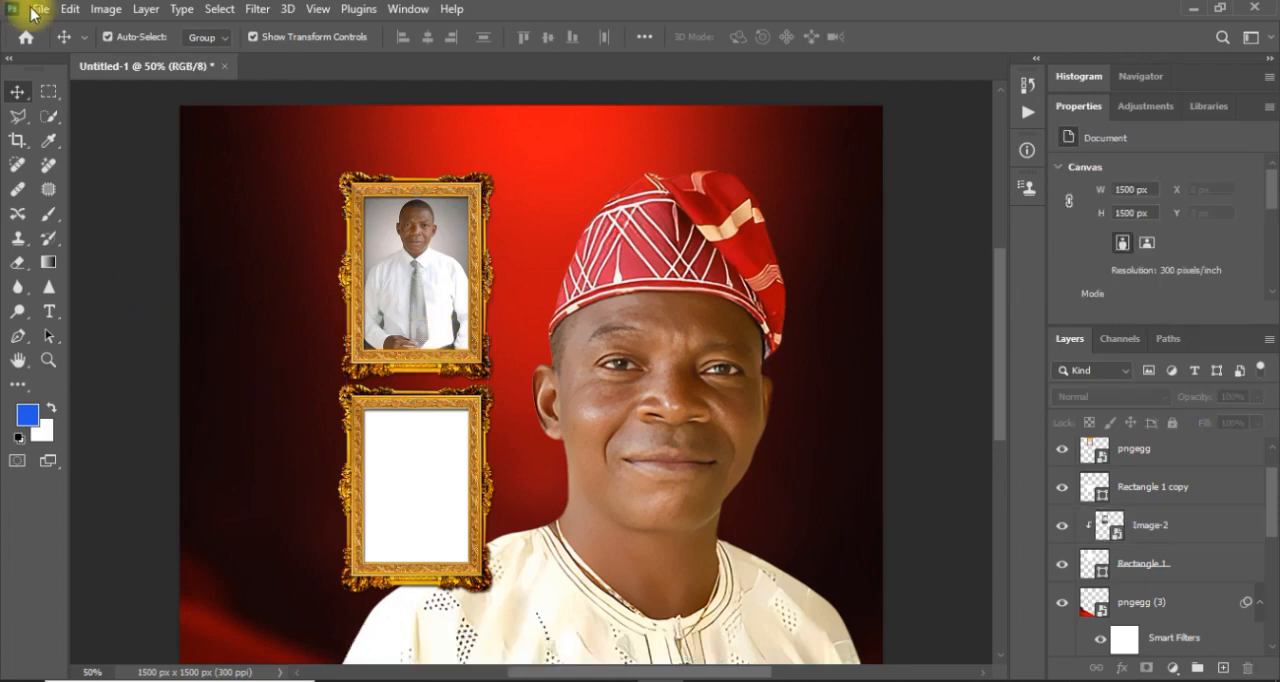
Place the Image-3 picture from the Birthday folder as an embedded object and commit the placement.
{"action": "left_click", "coordinate": [38, 10]}
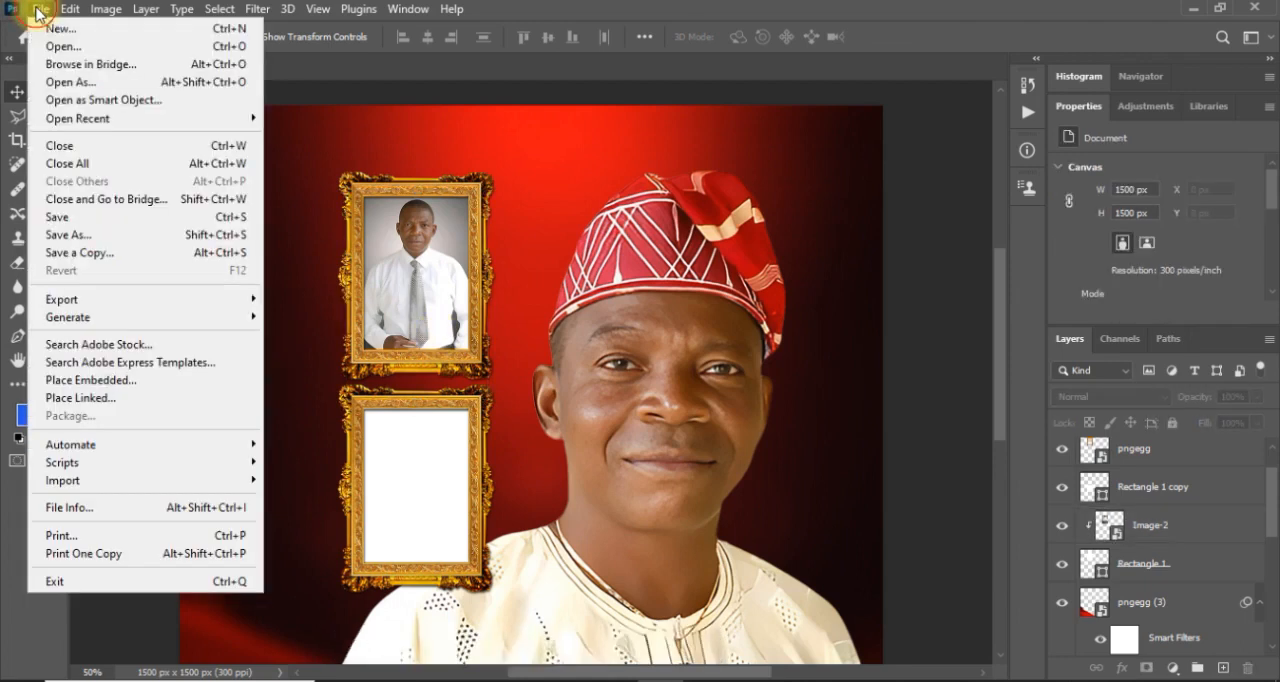
{"action": "left_click", "coordinate": [136, 382]}
{"action": "left_click", "coordinate": [220, 285]}
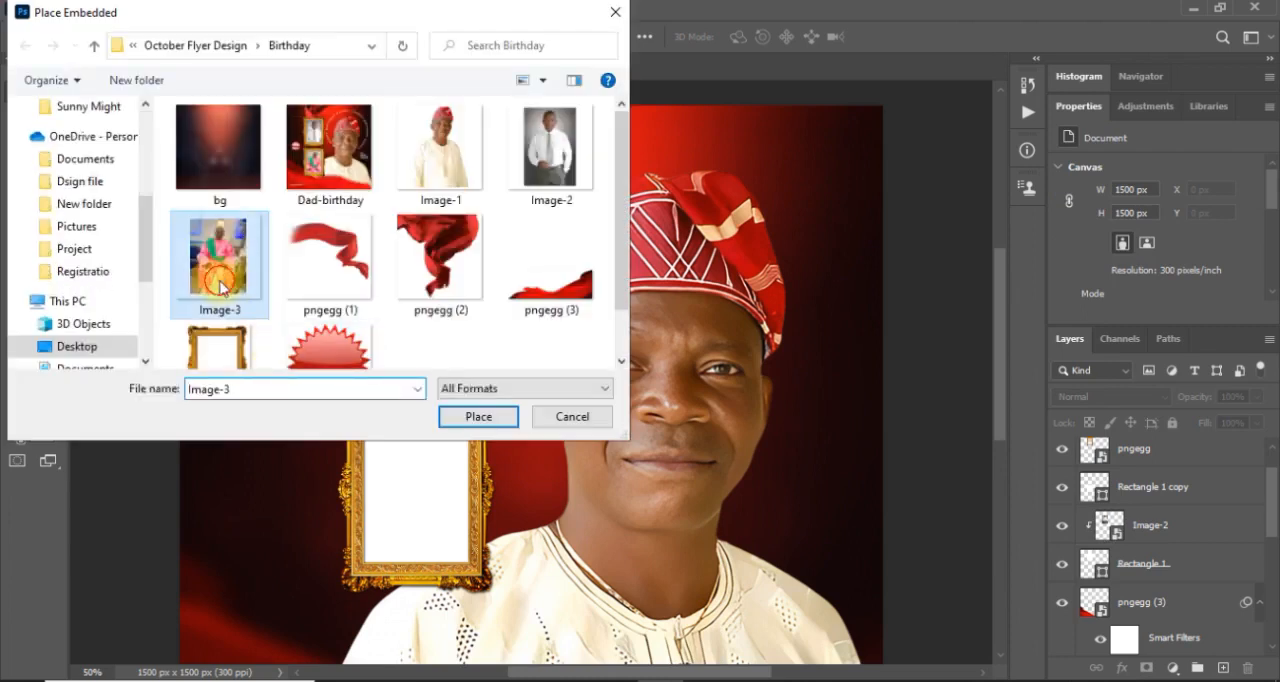
{"action": "double_click", "coordinate": [220, 285]}
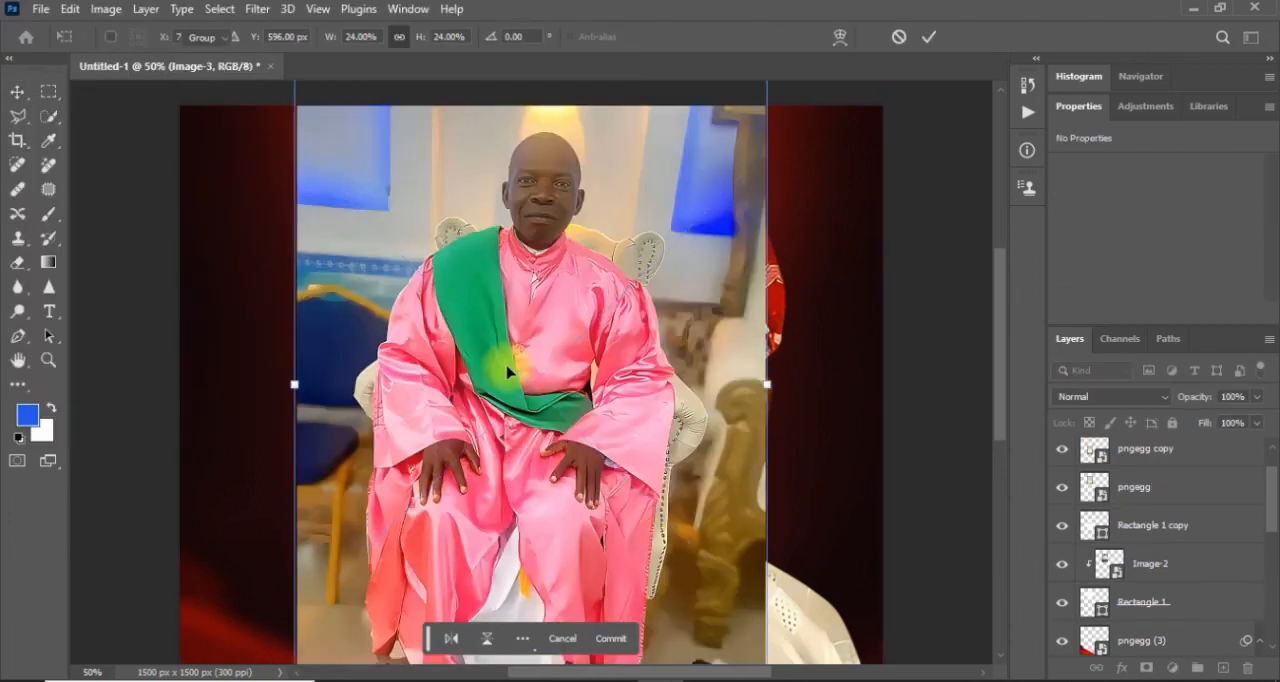
{"action": "key", "text": "Return"}
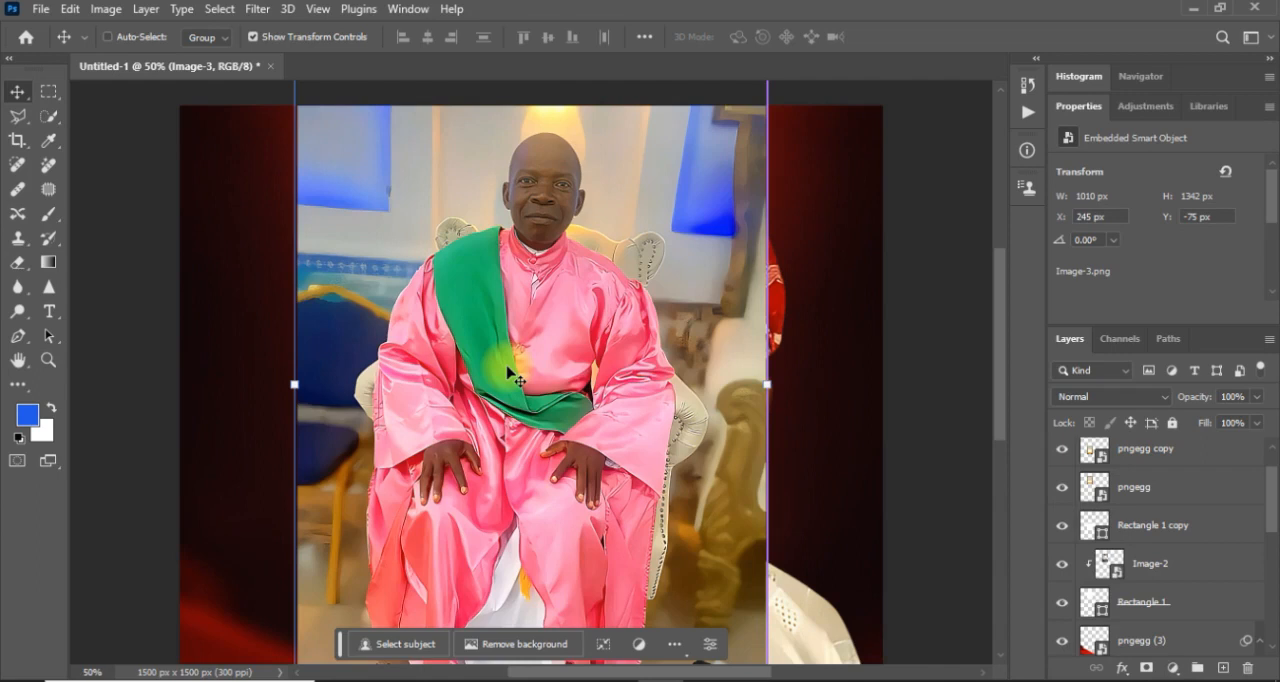
Scale Image-3 down to about 7.54% and position it over the lower gold frame at about X 356 px, Y 617 px.
{"action": "key", "text": "ctrl+minus"}
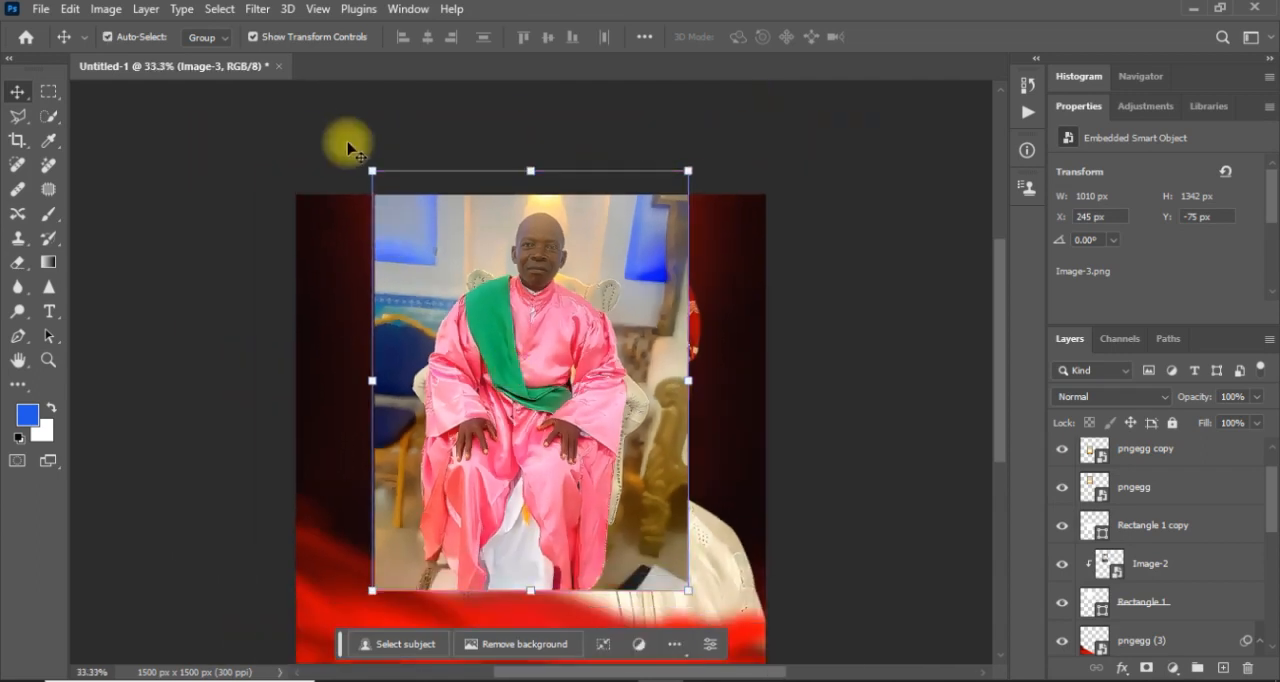
{"action": "left_click_drag", "start_coordinate": [374, 173], "coordinate": [515, 385]}
{"action": "left_click_drag", "start_coordinate": [641, 487], "coordinate": [505, 405]}
{"action": "left_click_drag", "start_coordinate": [360, 294], "coordinate": [490, 393]}
{"action": "left_click_drag", "start_coordinate": [585, 442], "coordinate": [492, 410]}
{"action": "left_click_drag", "start_coordinate": [537, 367], "coordinate": [517, 386]}
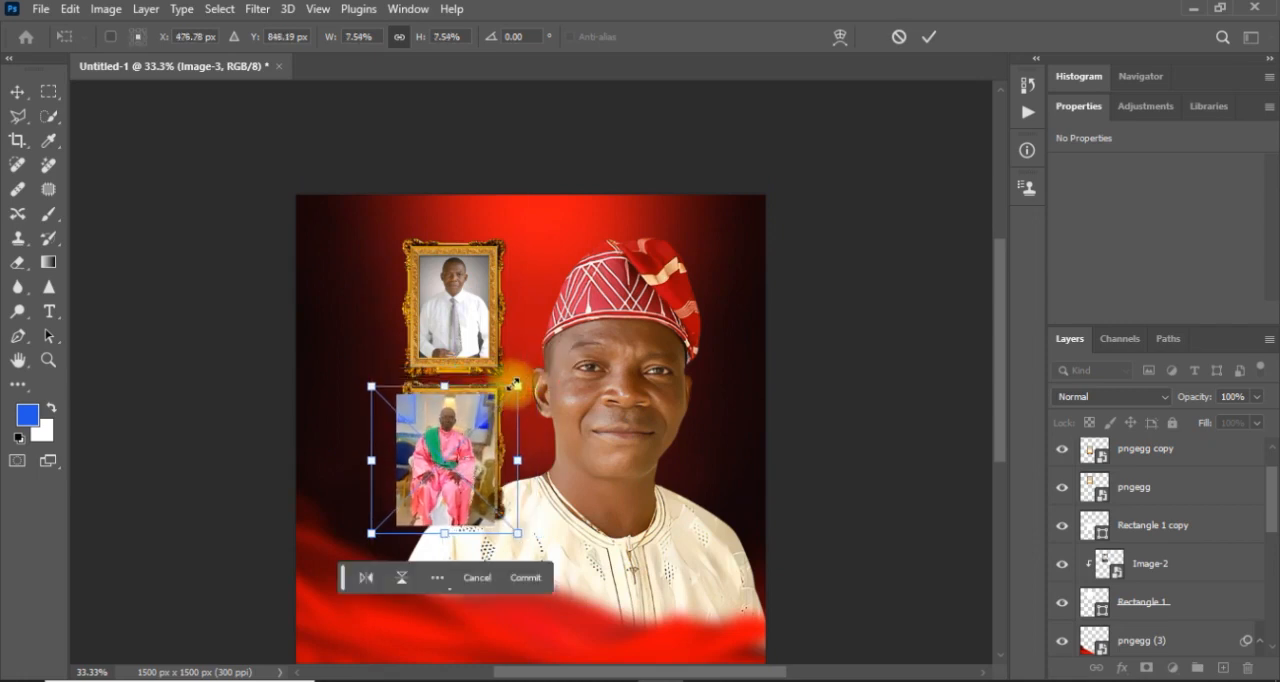
{"action": "left_click_drag", "start_coordinate": [478, 426], "coordinate": [490, 420]}
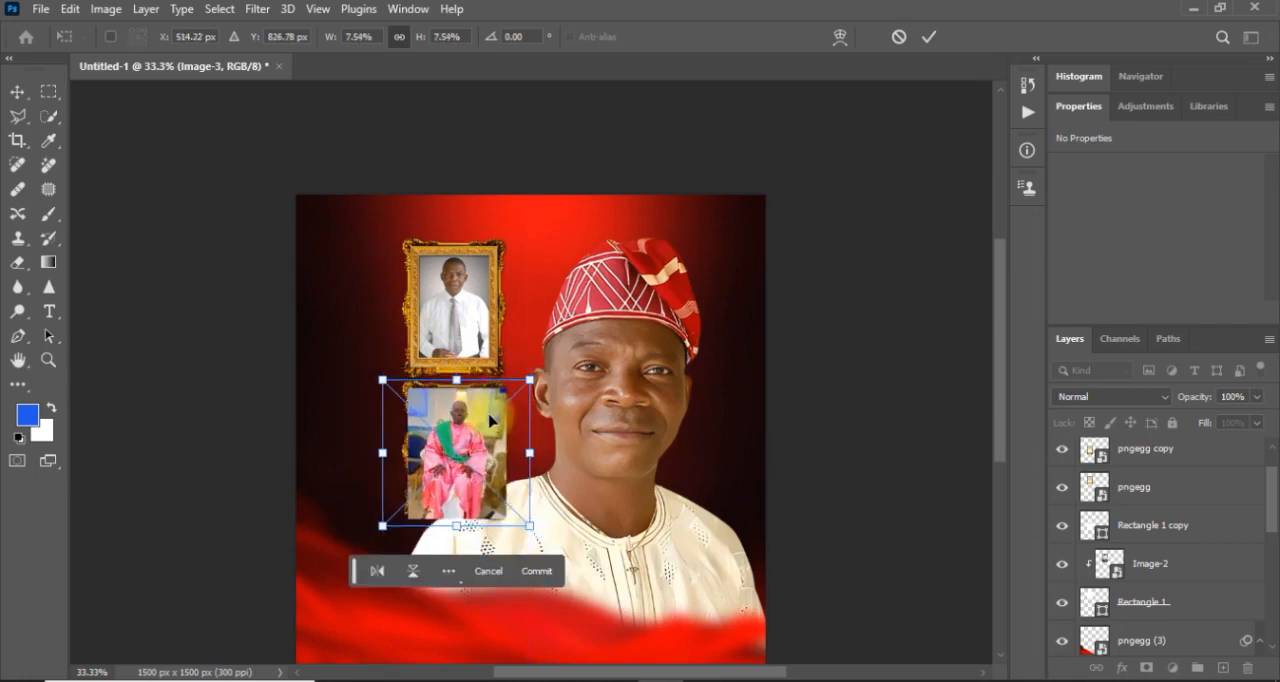
{"action": "key", "text": "Return"}
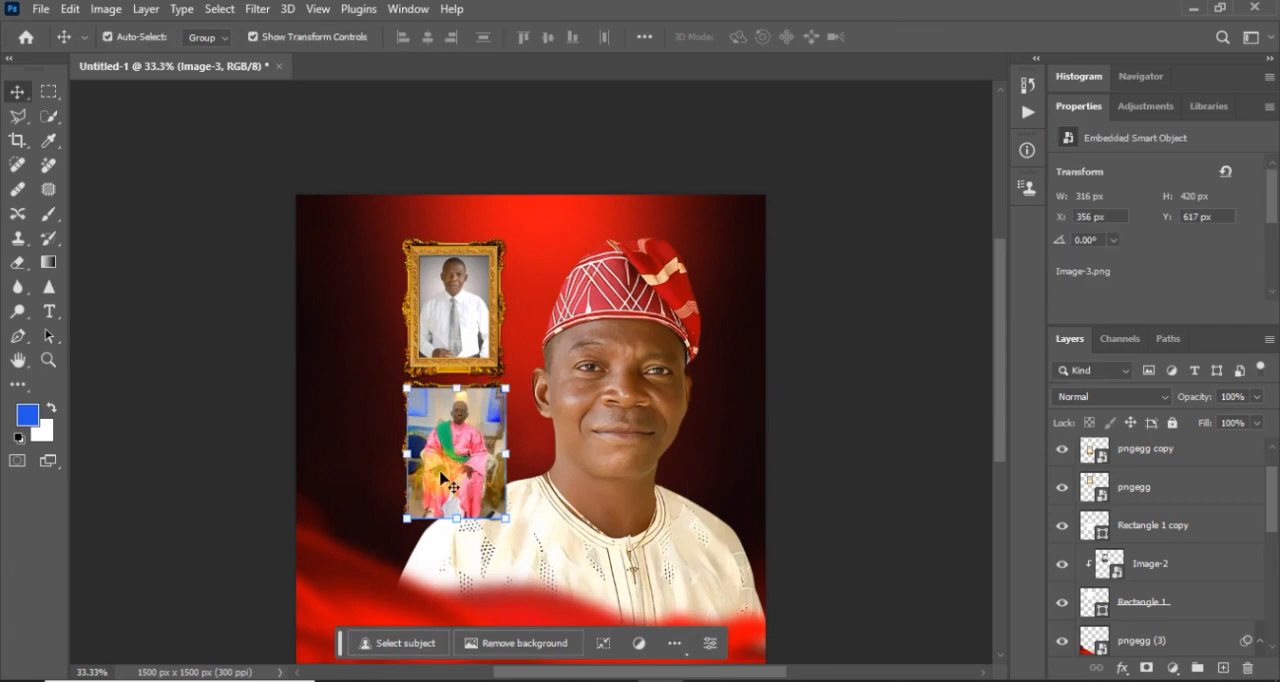
Move the Image-3 layer beneath both gold frame layers, directly above Rectangle 1 copy, and clip it to that rectangle.
{"action": "key", "text": "ctrl+equal"}
{"action": "key", "text": "ctrl+equal"}
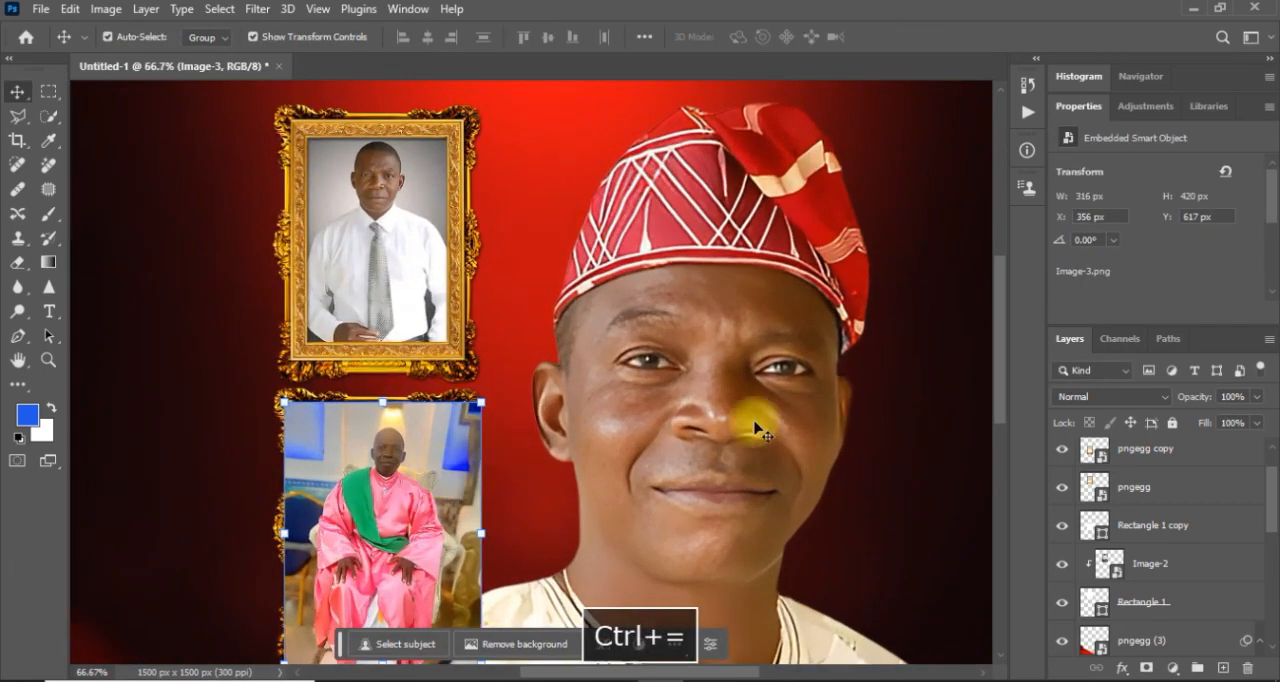
{"action": "left_click_drag", "start_coordinate": [1001, 371], "coordinate": [1001, 385]}
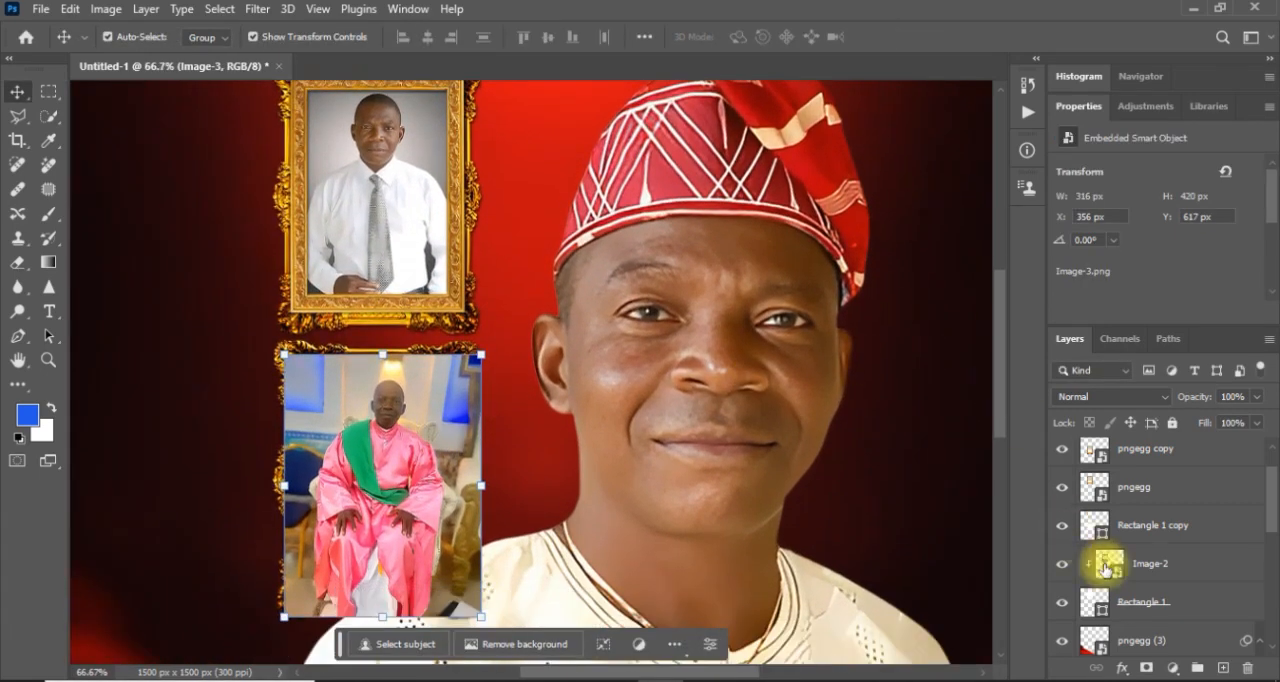
{"action": "left_click", "coordinate": [562, 458]}
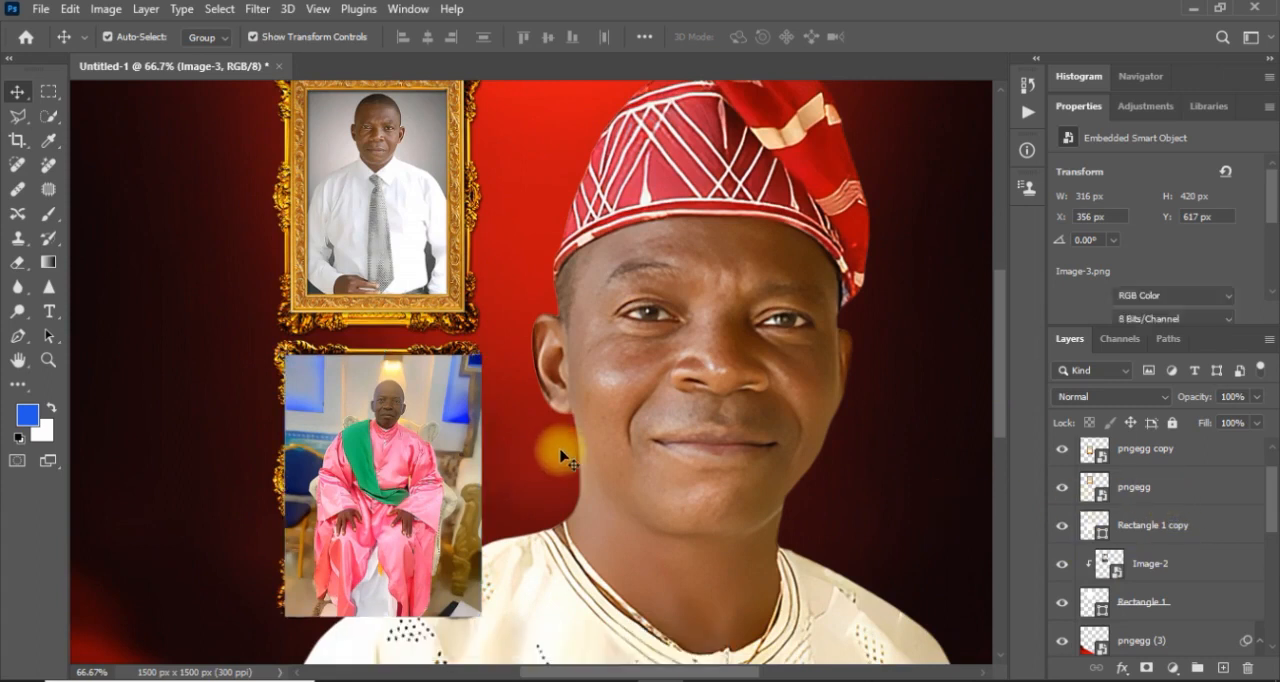
{"action": "left_click_drag", "start_coordinate": [1166, 457], "coordinate": [1172, 556]}
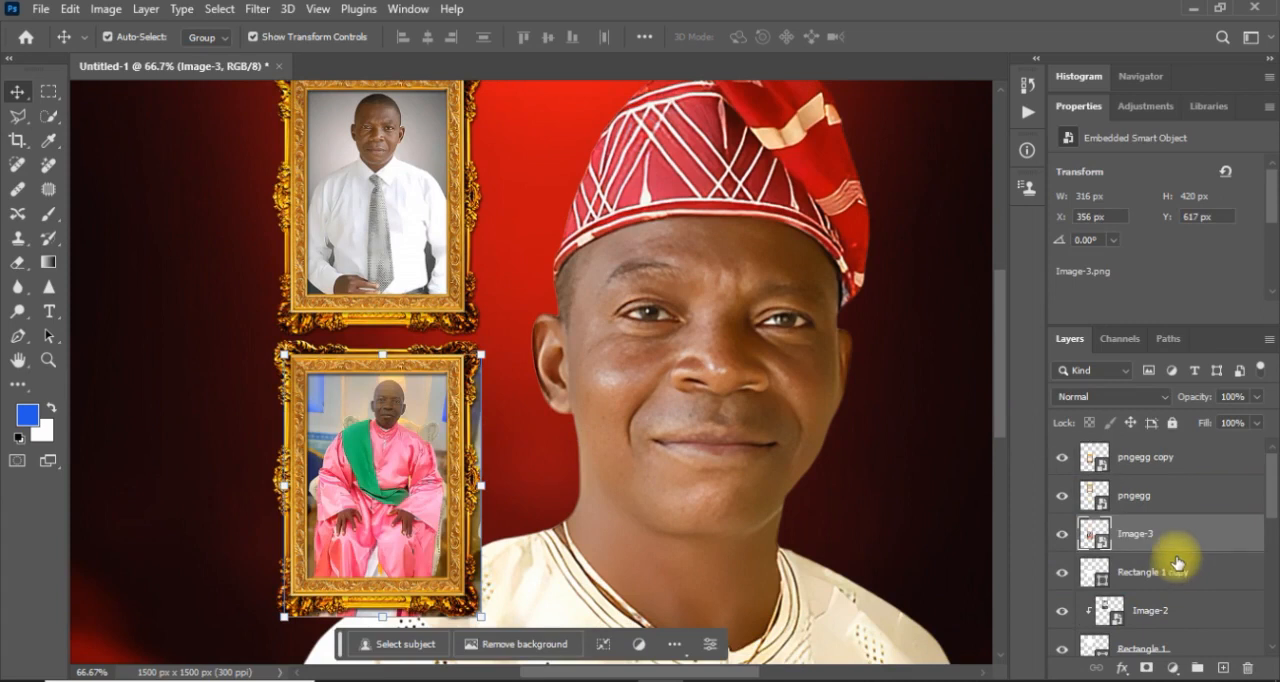
{"action": "right_click", "coordinate": [1190, 542]}
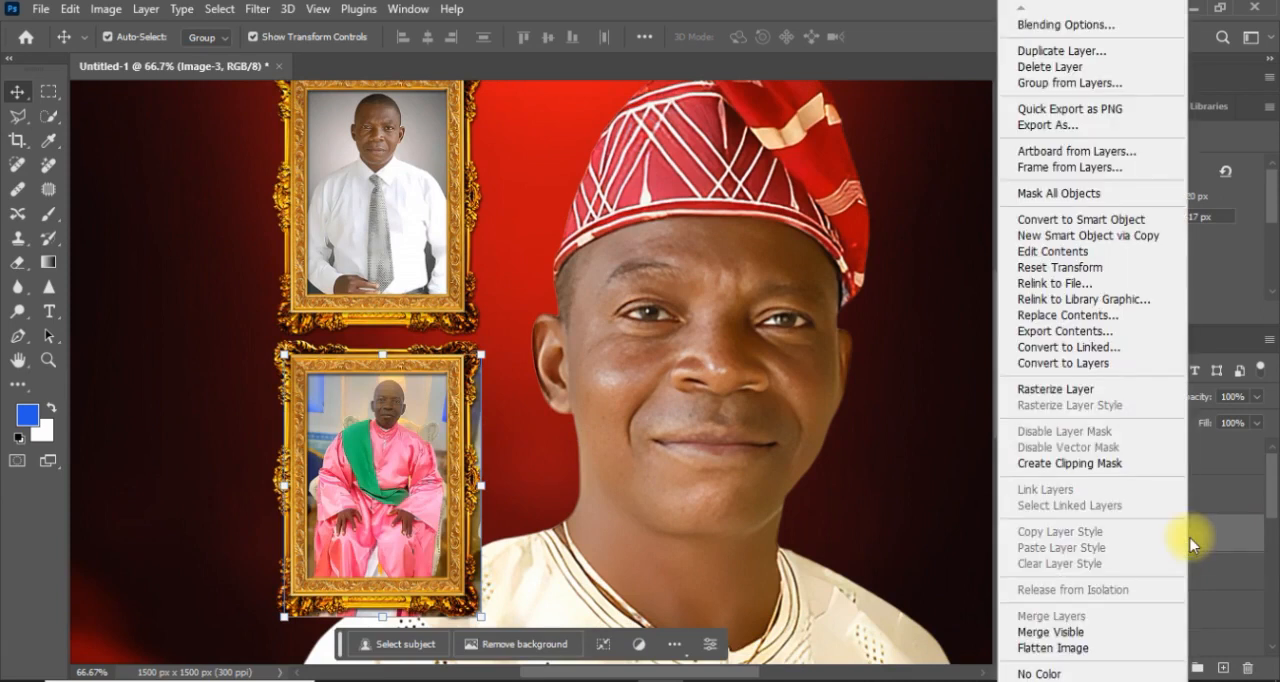
{"action": "left_click", "coordinate": [1067, 463]}
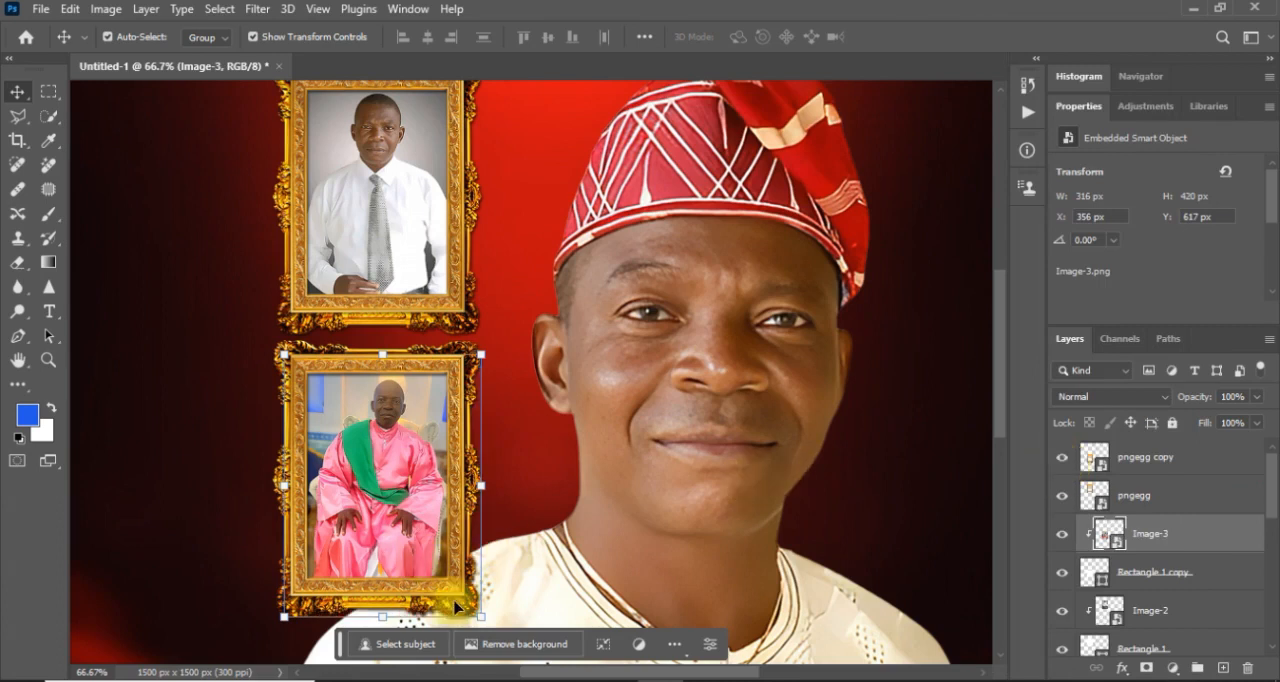
Enlarge the clipped Image-3 to about 347 × 462 px, position it in the lower frame at X 333 px, Y 620 px, and deselect it.
{"action": "left_click", "coordinate": [486, 611]}
{"action": "left_click_drag", "start_coordinate": [480, 623], "coordinate": [542, 651]}
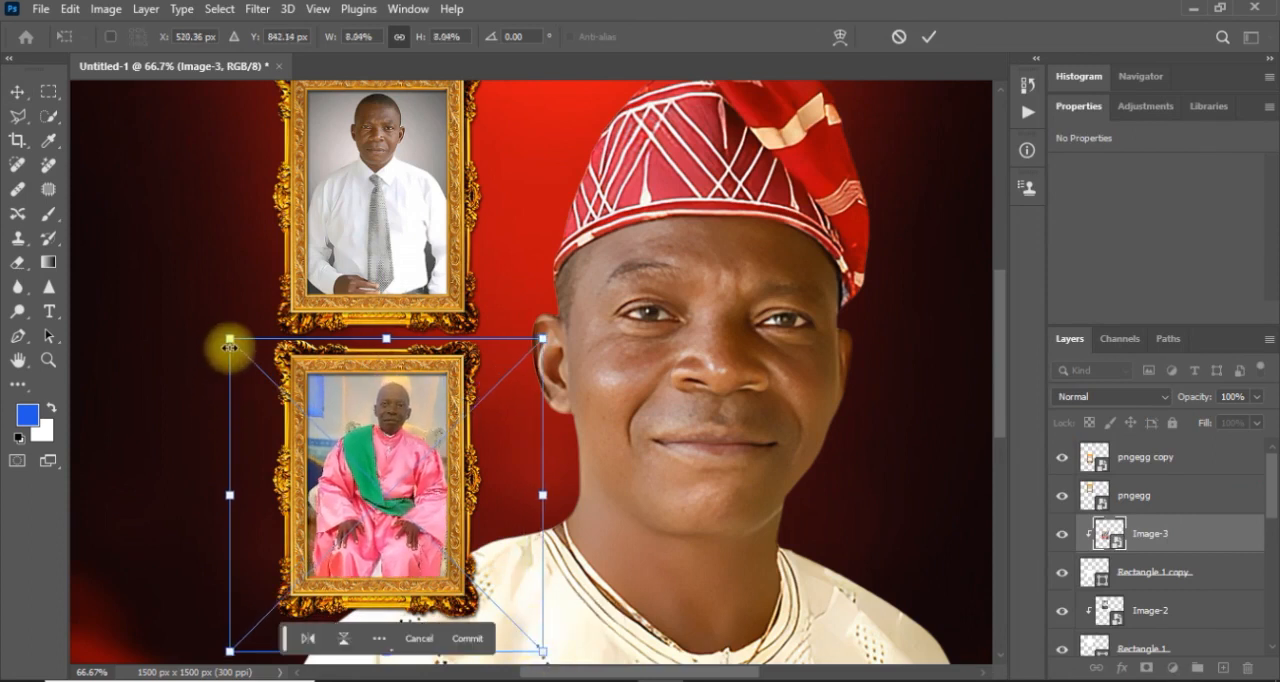
{"action": "left_click_drag", "start_coordinate": [229, 342], "coordinate": [219, 340]}
{"action": "left_click_drag", "start_coordinate": [340, 447], "coordinate": [346, 462]}
{"action": "key", "text": "Return"}
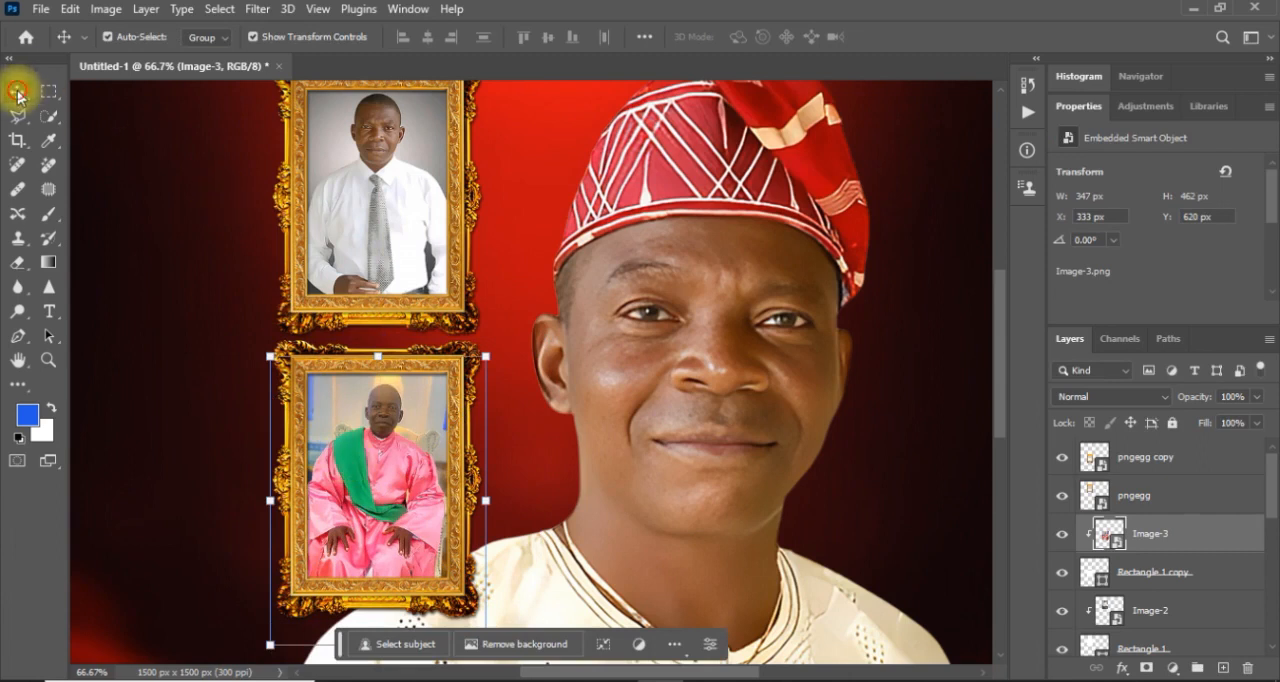
{"action": "left_click", "coordinate": [178, 300]}
Add a horizontal text layer reading "HBD" in white Montserrat over the frames.
{"action": "key", "text": "ctrl+minus"}
{"action": "key", "text": "ctrl+minus"}
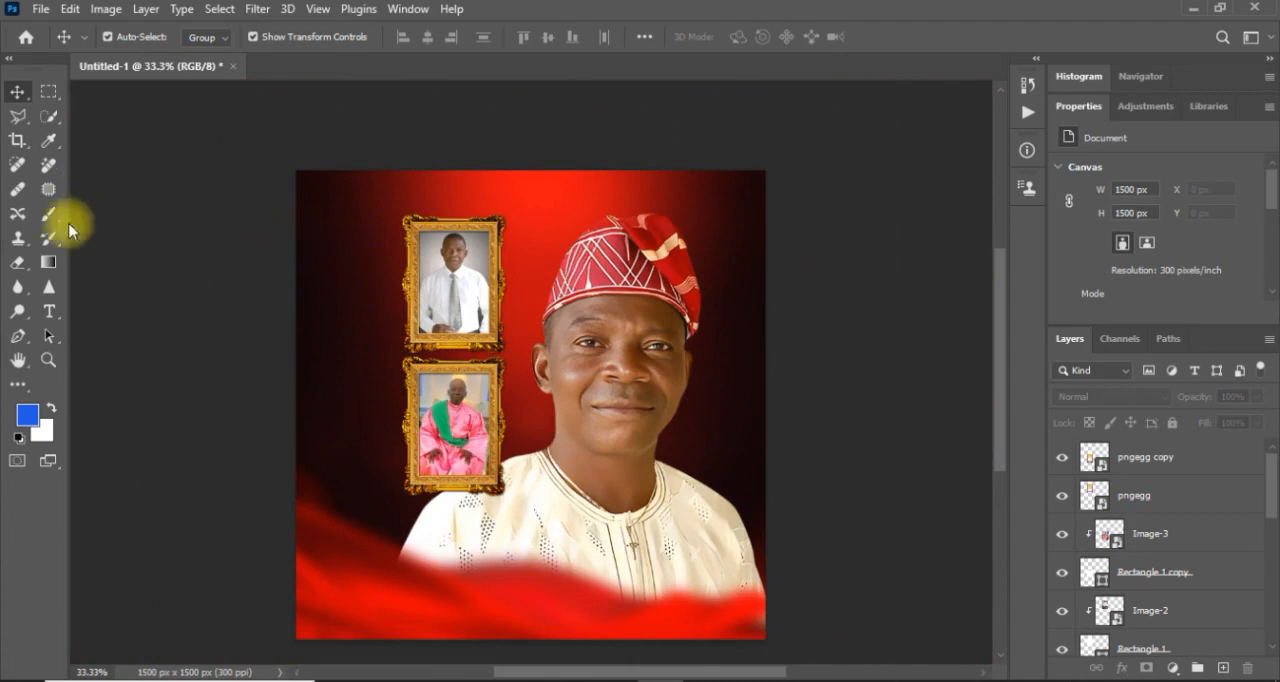
{"action": "left_click", "coordinate": [49, 310]}
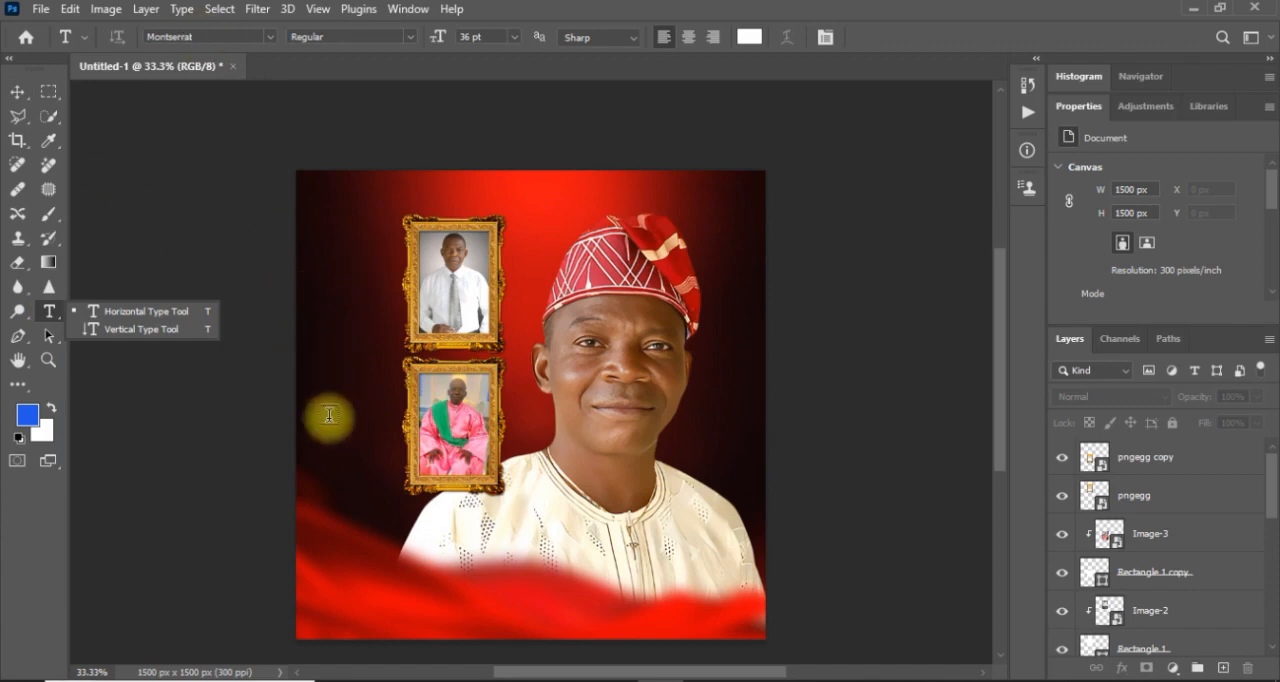
{"action": "left_click", "coordinate": [330, 341]}
{"action": "left_click", "coordinate": [330, 341]}
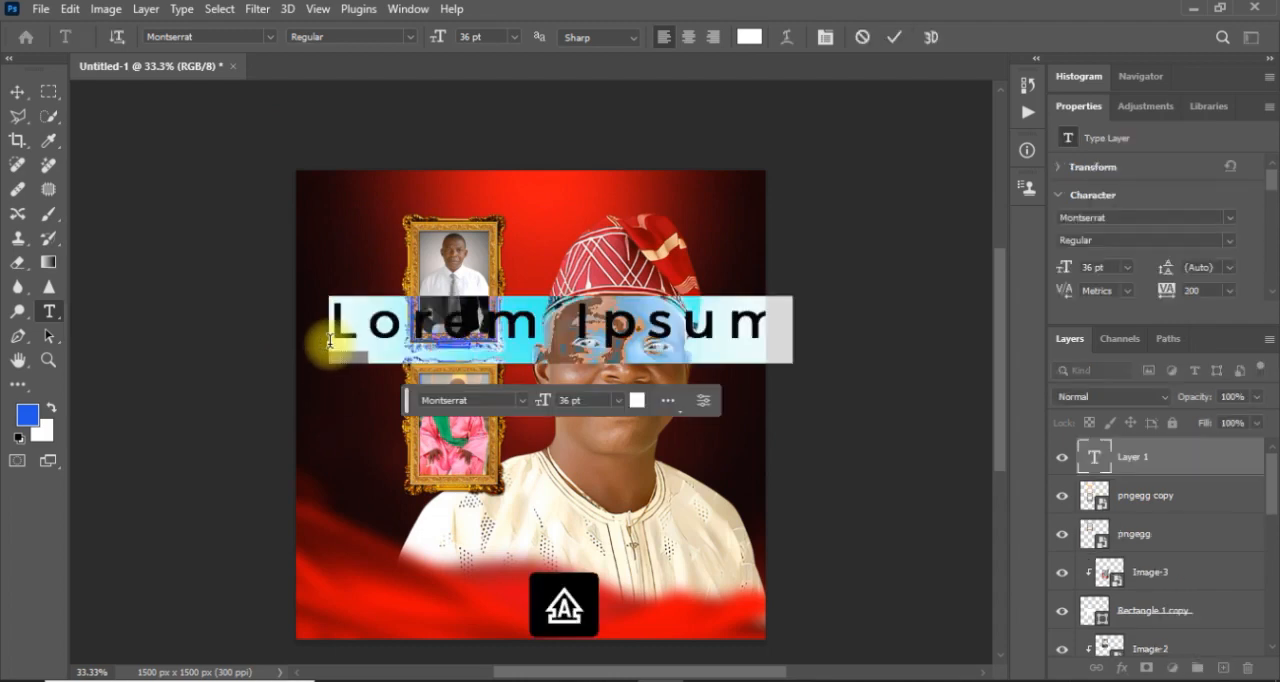
{"action": "type", "text": "H B"}
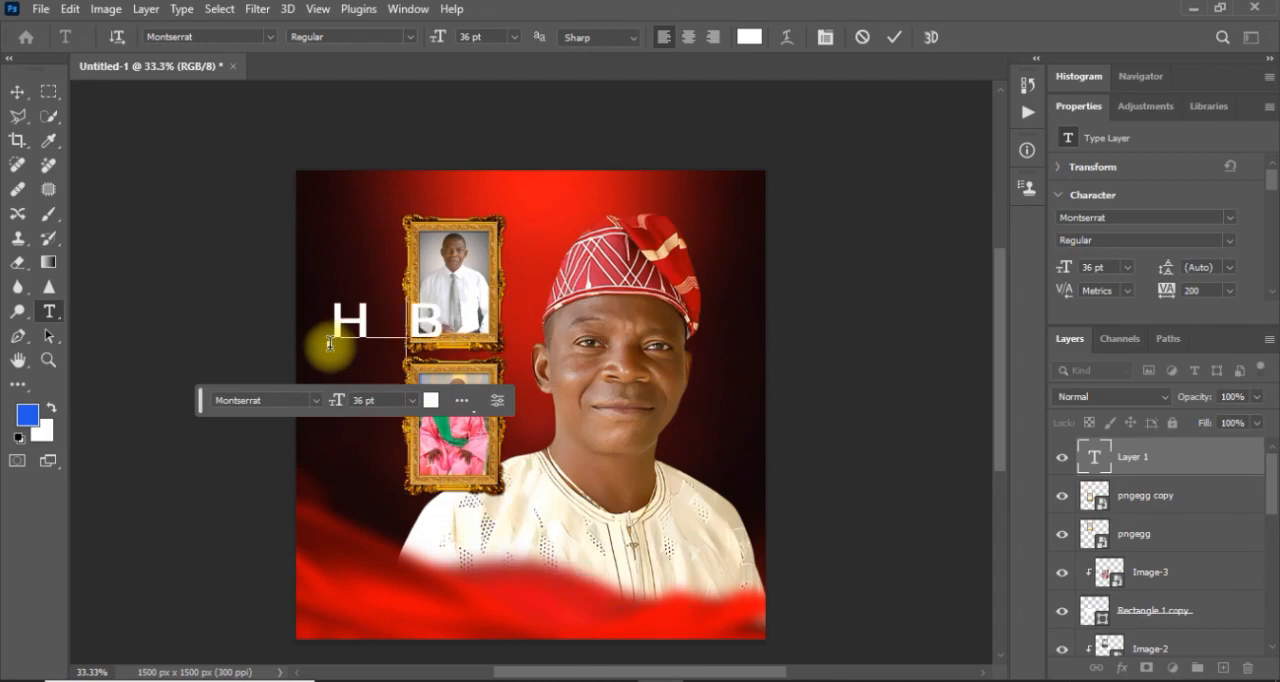
{"action": "key", "text": "BackSpace"}
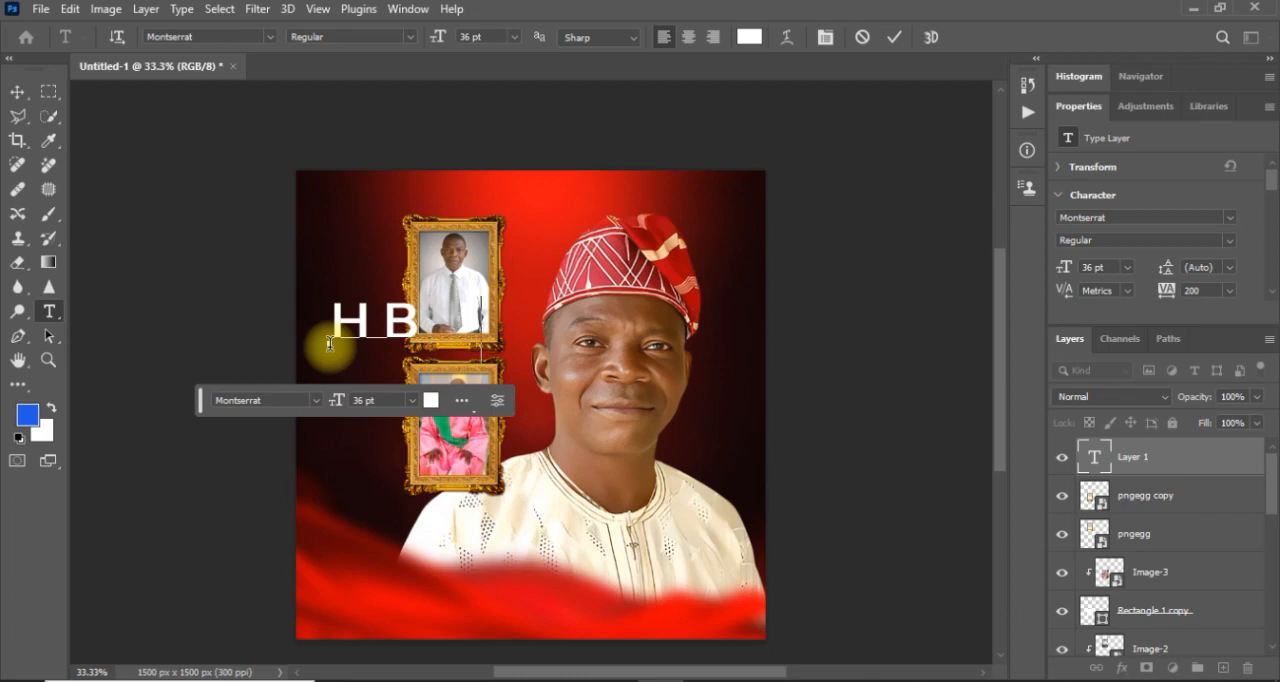
{"action": "left_click", "coordinate": [18, 96]}
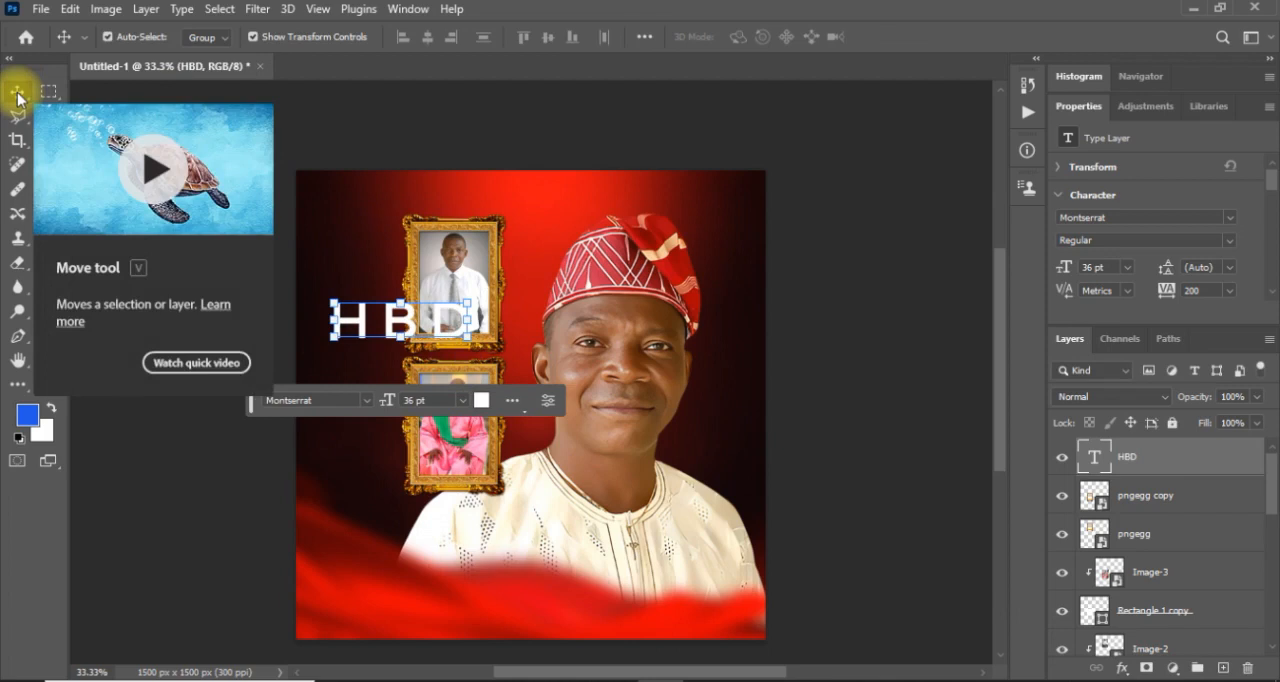
Set the HBD text's font style to SemiBold and its tracking to 0.
{"action": "left_click", "coordinate": [1232, 244]}
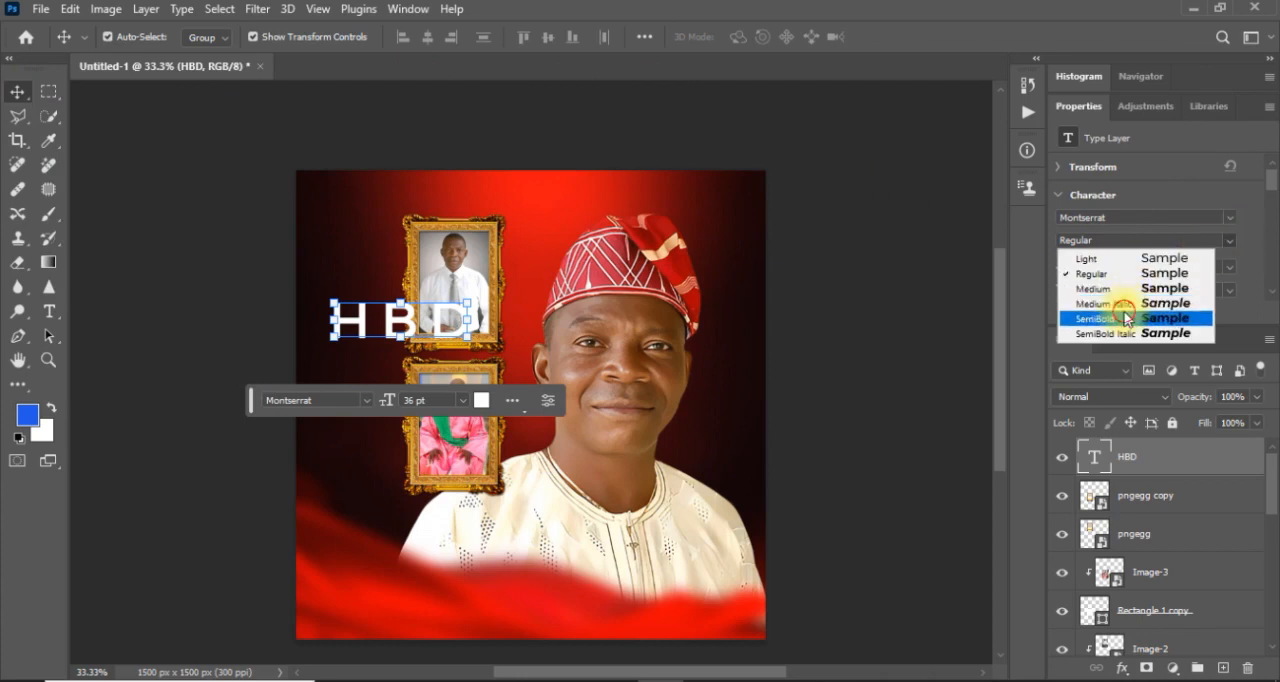
{"action": "left_click", "coordinate": [1126, 319]}
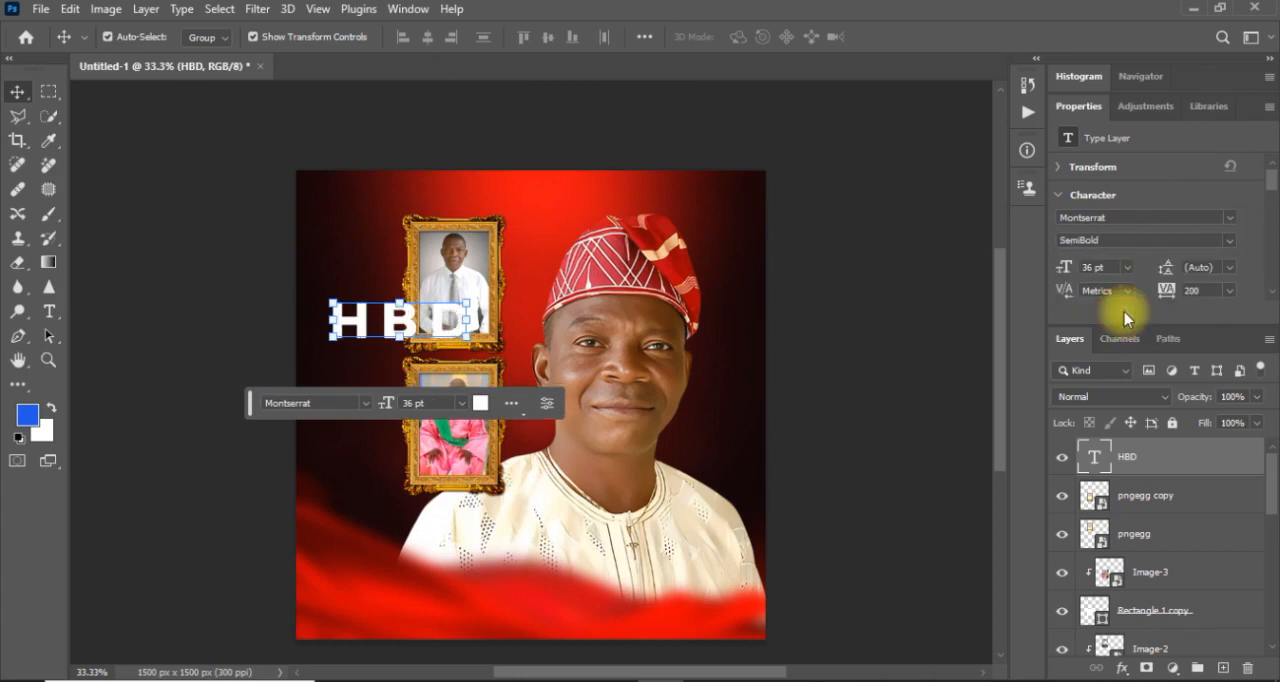
{"action": "left_click", "coordinate": [1228, 291]}
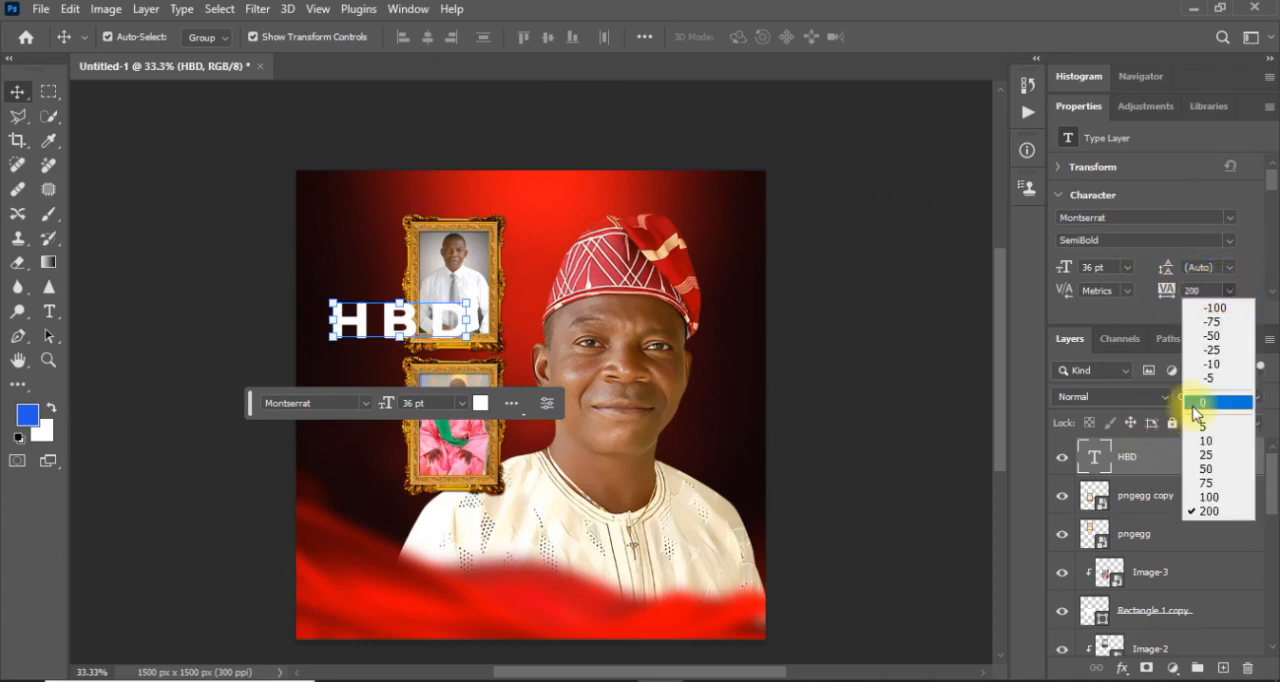
{"action": "left_click", "coordinate": [1200, 402]}
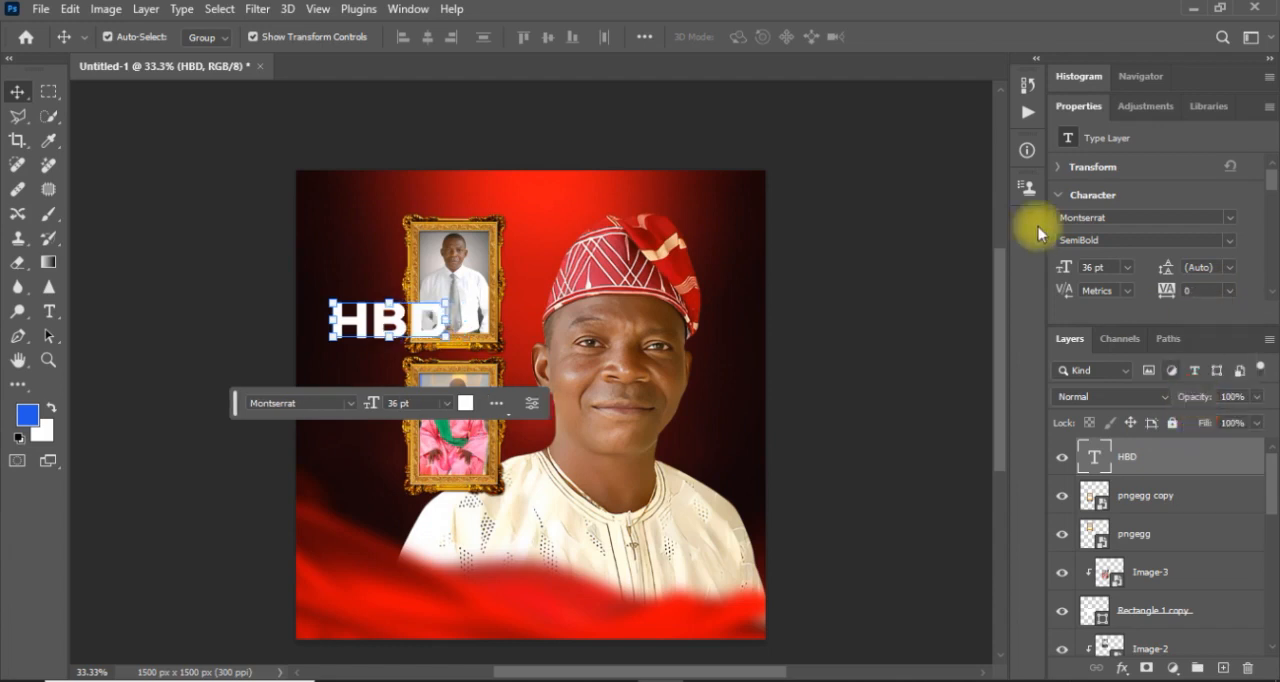
Scale the HBD text up to about 251.56% and move it down over the frames to about X 596 px, Y 661 px.
{"action": "left_click_drag", "start_coordinate": [452, 300], "coordinate": [598, 220]}
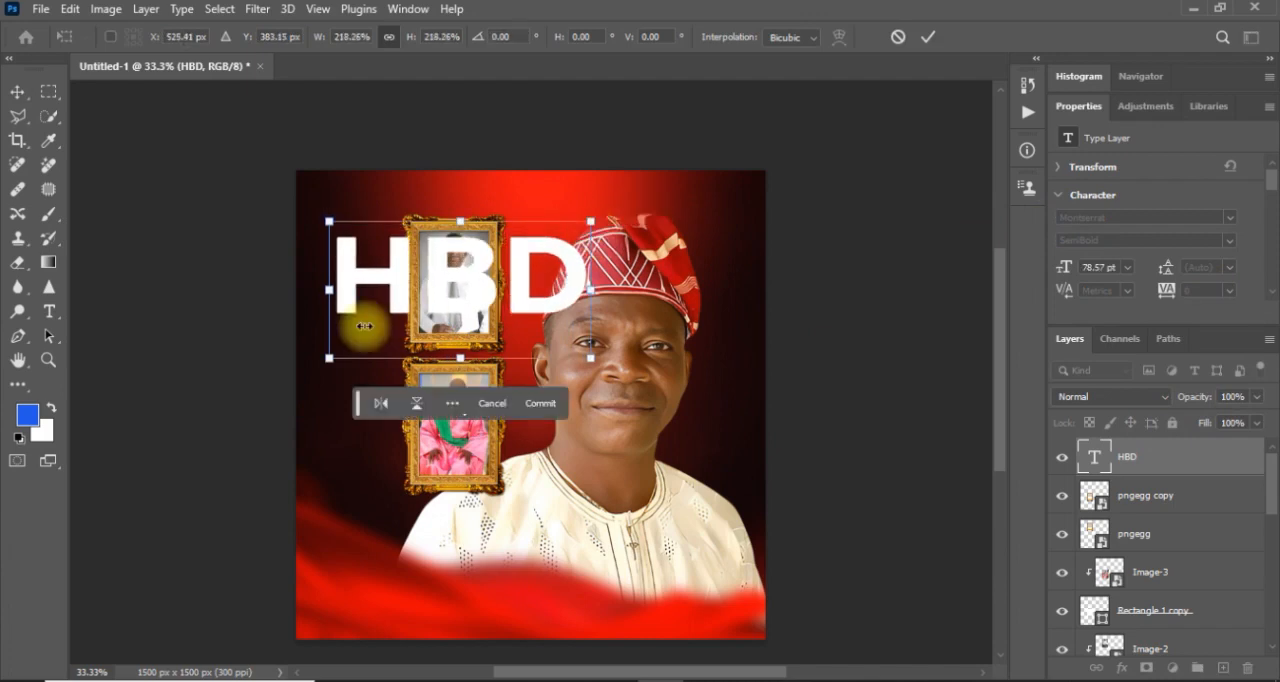
{"action": "left_click_drag", "start_coordinate": [327, 360], "coordinate": [287, 384]}
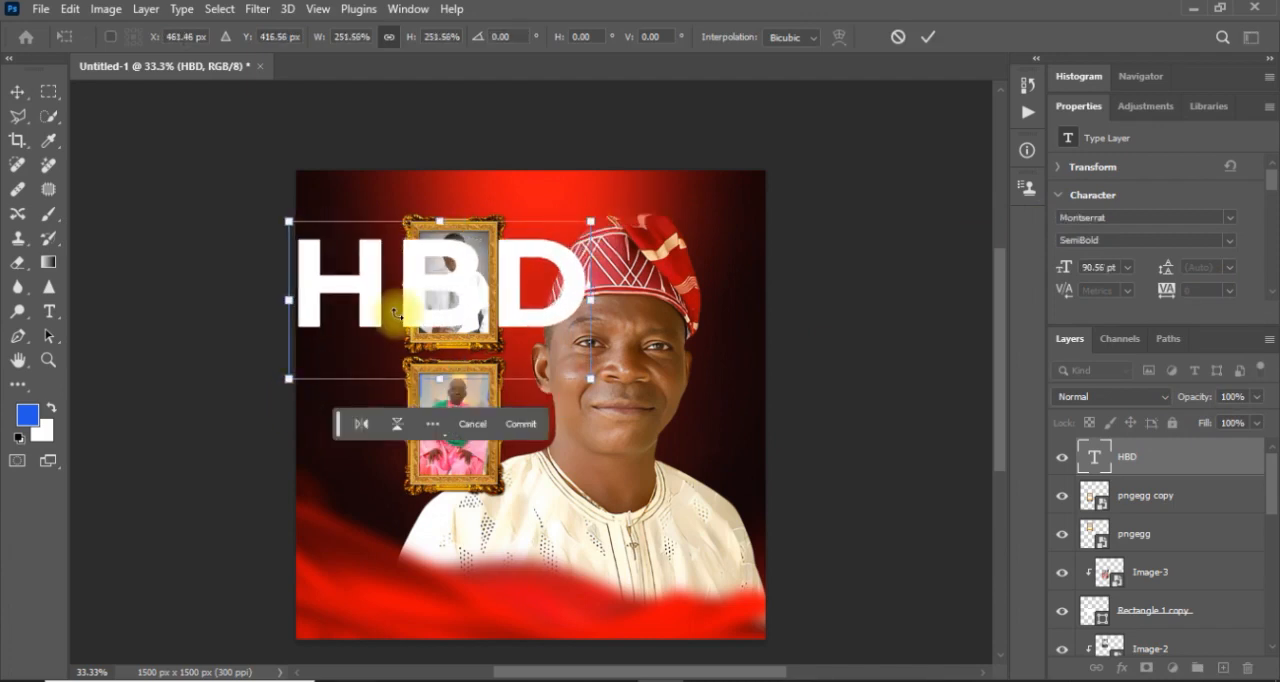
{"action": "left_click_drag", "start_coordinate": [414, 316], "coordinate": [463, 383]}
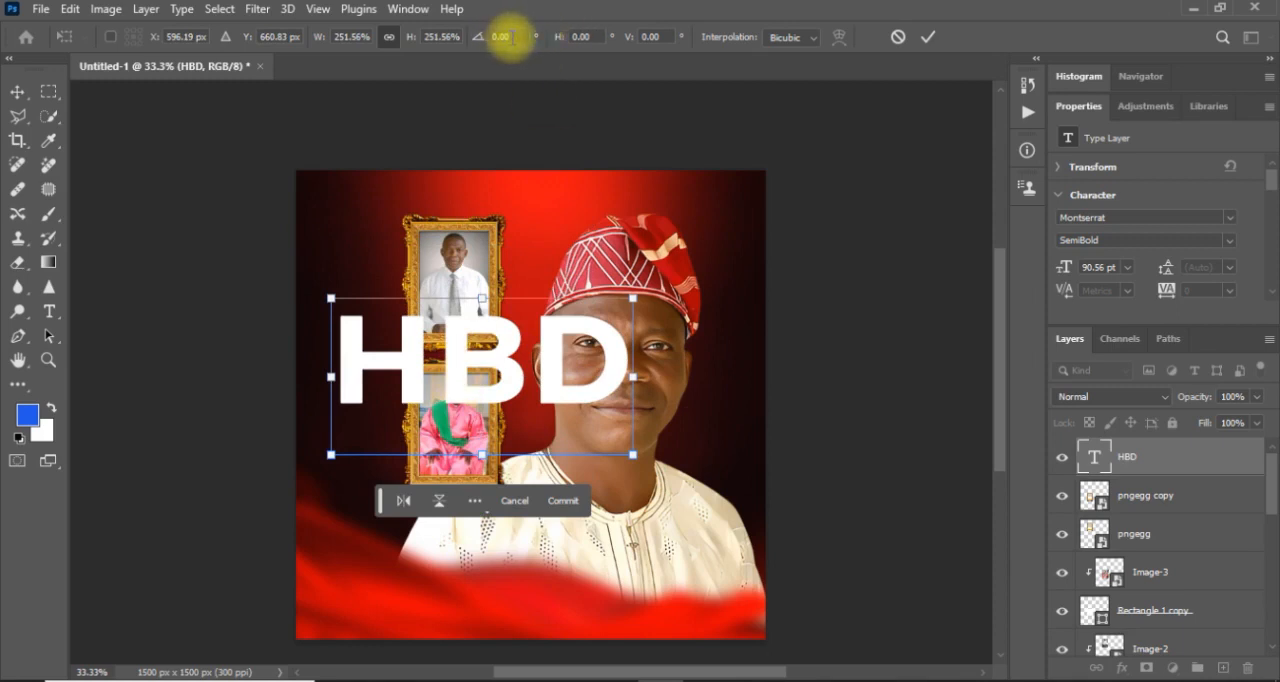
Rotate the HBD text to -90° so it reads upward, and commit the transform.
{"action": "left_click", "coordinate": [480, 40]}
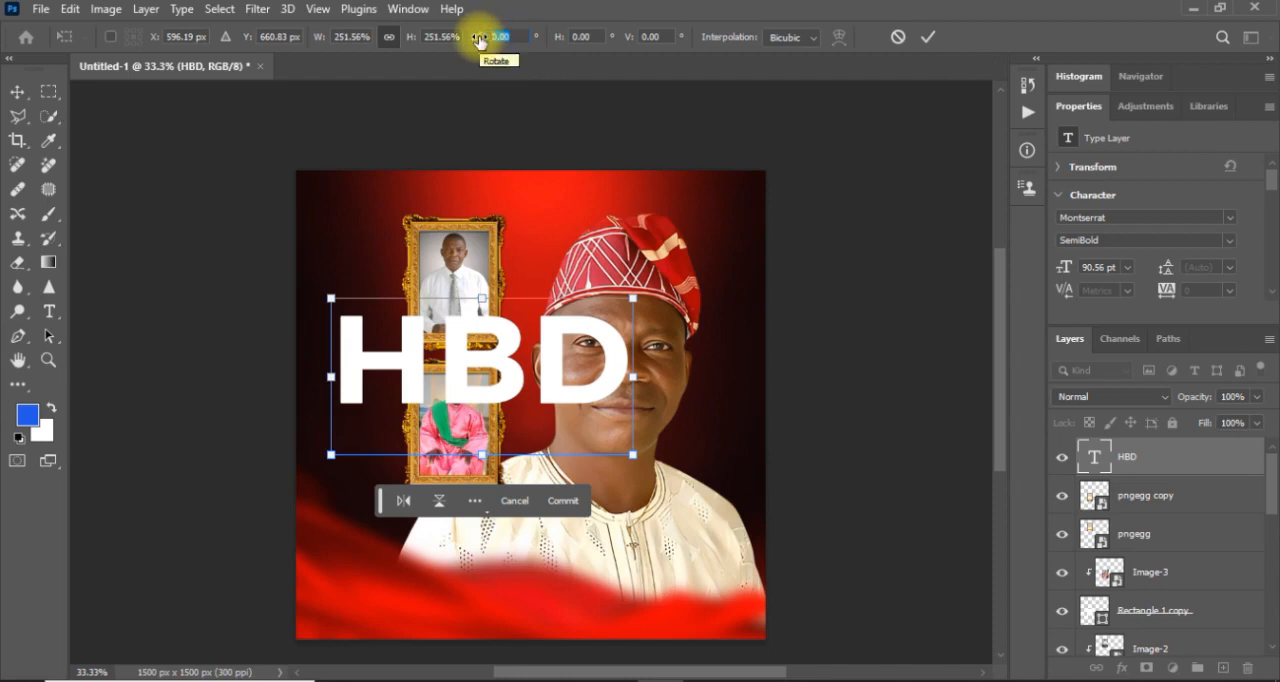
{"action": "type", "text": "90"}
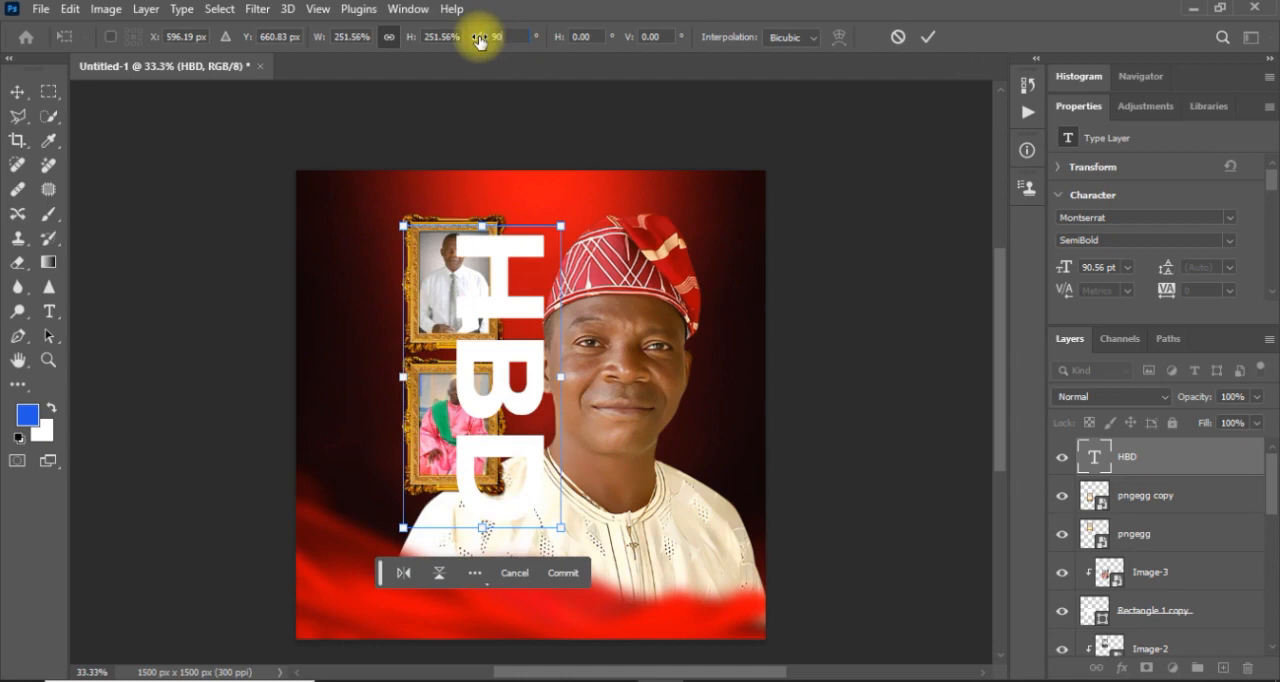
{"action": "left_click", "coordinate": [499, 37]}
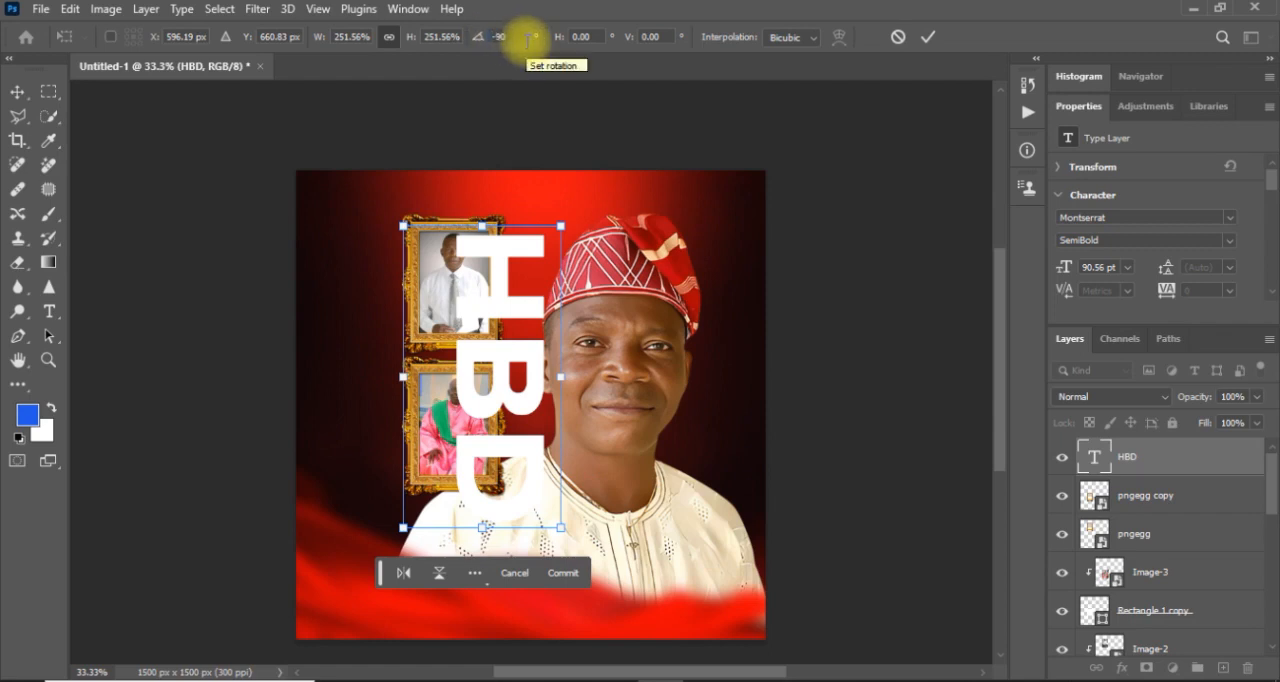
{"action": "key", "text": "Return"}
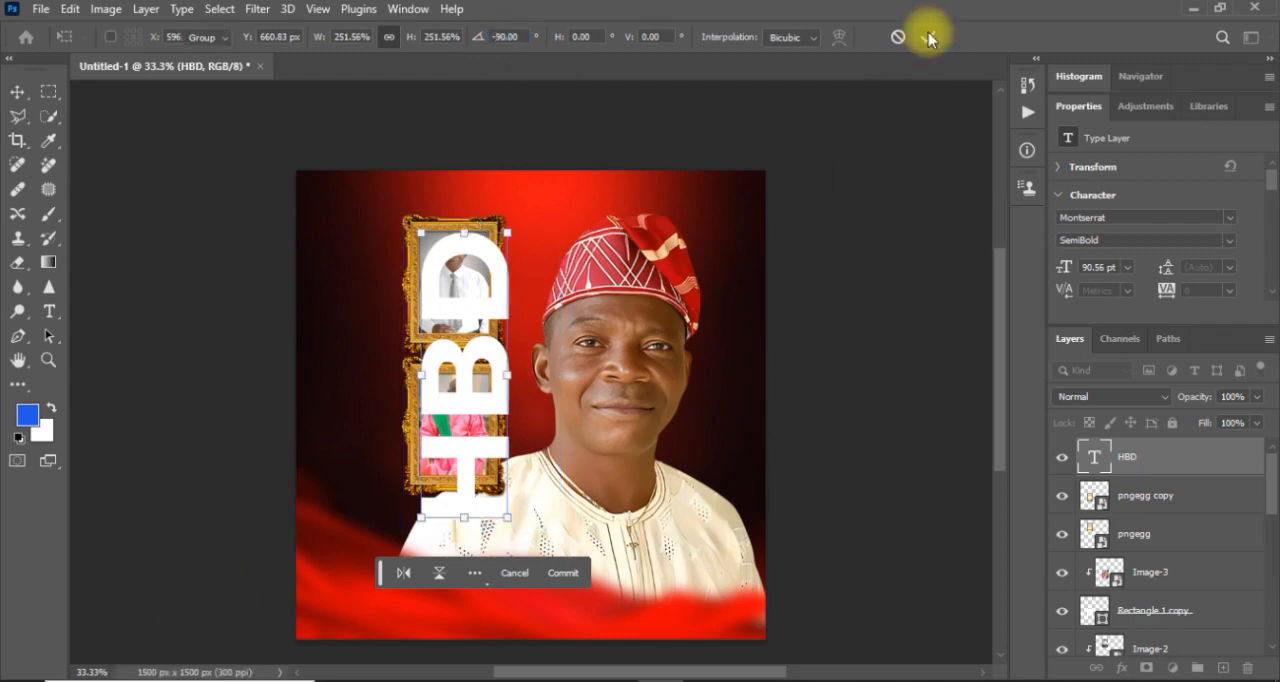
{"action": "left_click", "coordinate": [928, 37]}
Move the HBD text into the space left of the frames and enlarge it to about 109.46%, flush with the canvas edge.
{"action": "left_click_drag", "start_coordinate": [465, 398], "coordinate": [350, 384]}
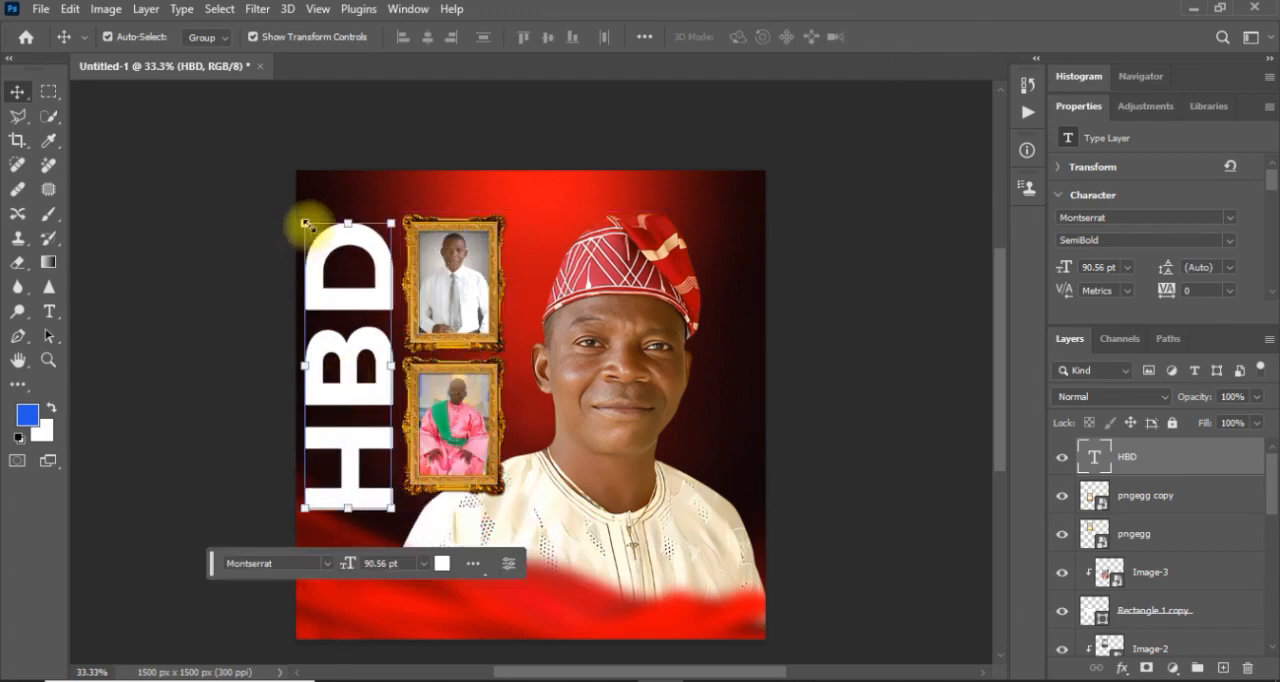
{"action": "left_click_drag", "start_coordinate": [306, 223], "coordinate": [298, 218]}
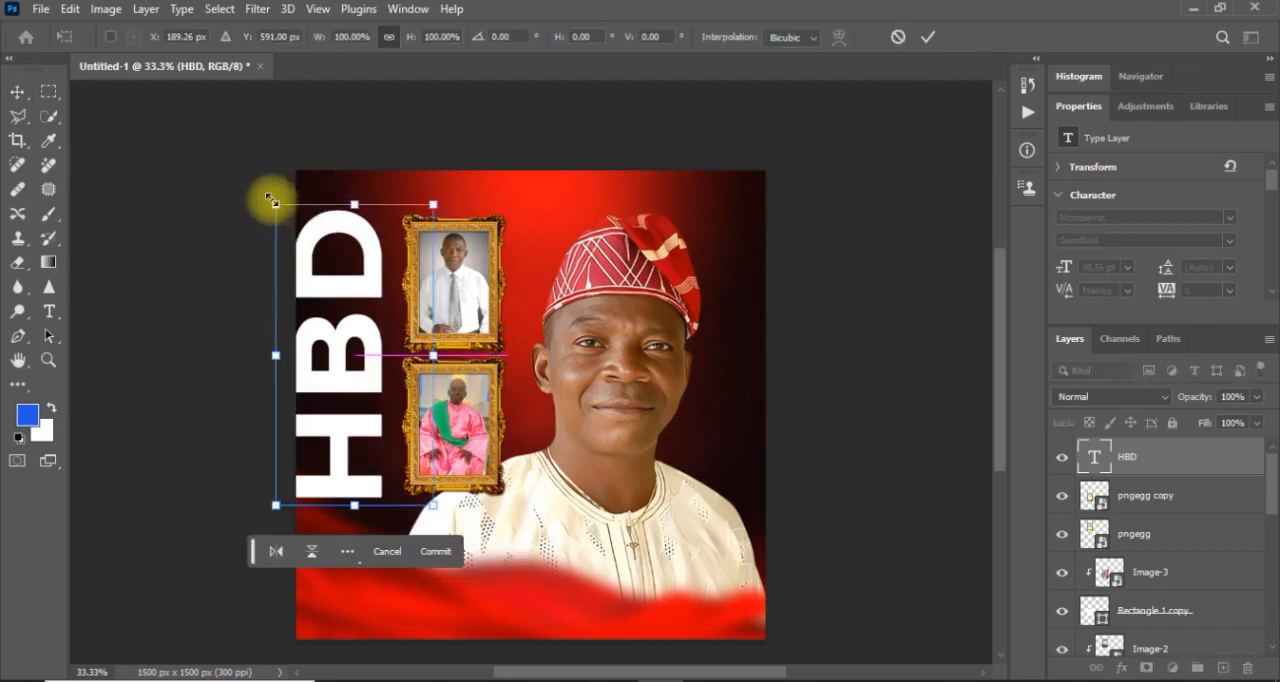
{"action": "left_click_drag", "start_coordinate": [272, 201], "coordinate": [263, 181]}
{"action": "left_click_drag", "start_coordinate": [362, 262], "coordinate": [378, 278]}
{"action": "left_click_drag", "start_coordinate": [442, 201], "coordinate": [450, 187]}
{"action": "key", "text": "Return"}
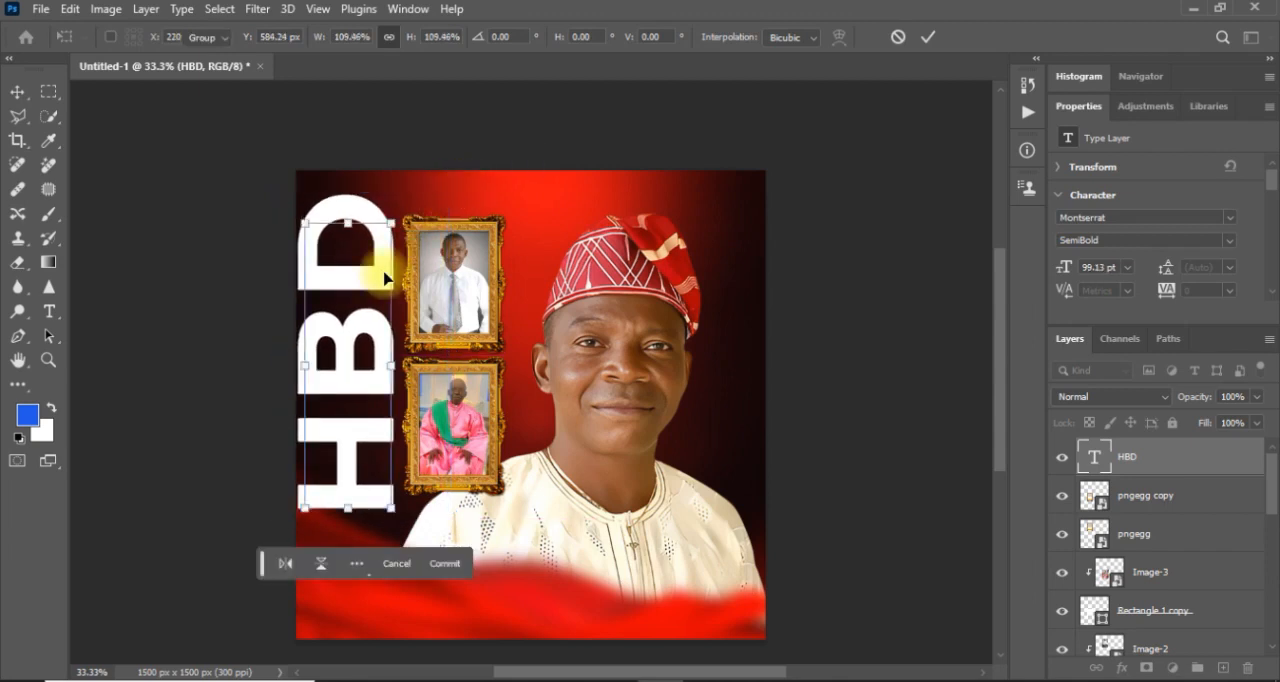
{"action": "left_click_drag", "start_coordinate": [375, 281], "coordinate": [377, 290]}
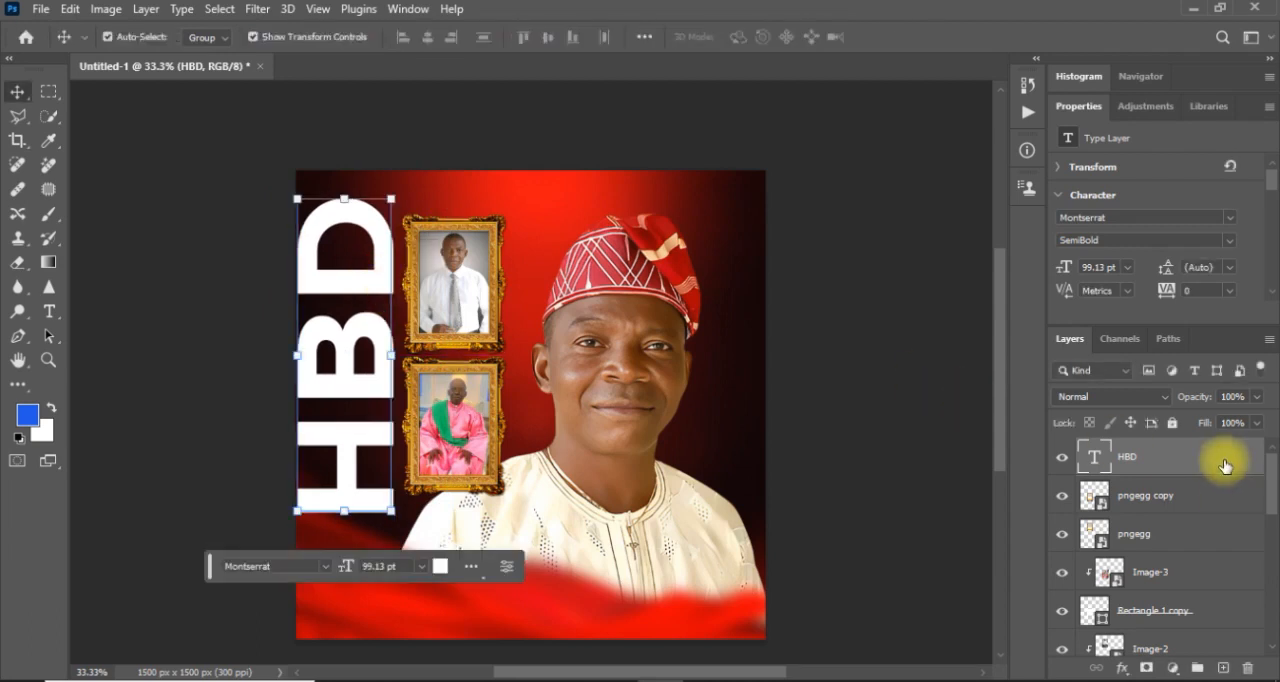
Move the HBD layer below the pngegg (1) fabric layer and collapse that layer's smart filters.
{"action": "left_click_drag", "start_coordinate": [1225, 465], "coordinate": [1222, 578]}
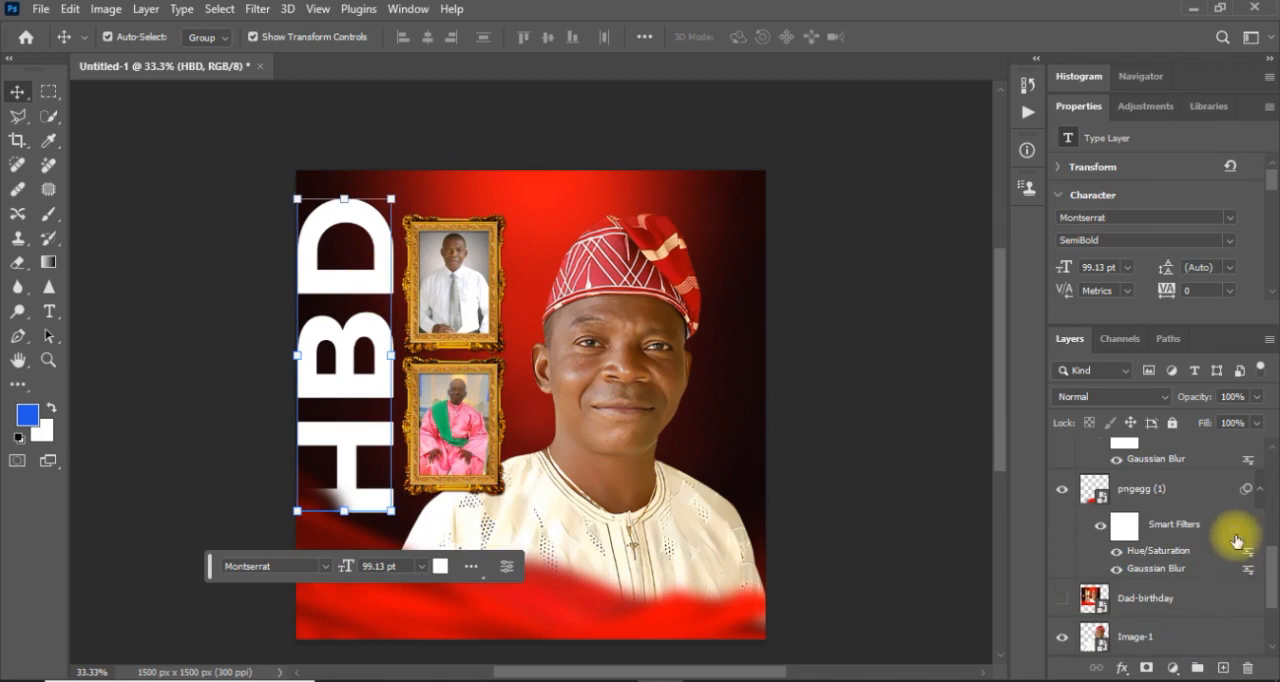
{"action": "left_click", "coordinate": [1260, 458]}
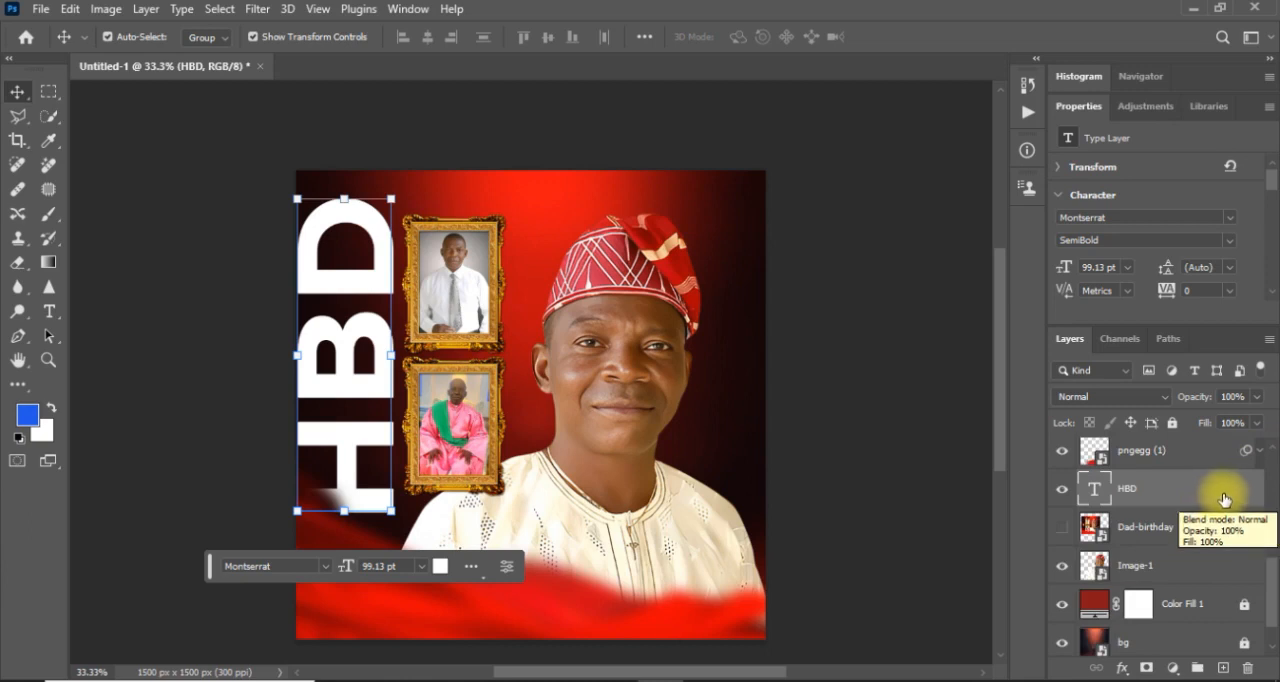
Add a Stroke layer style in white (ffffff) to the HBD text.
{"action": "left_click", "coordinate": [1122, 672]}
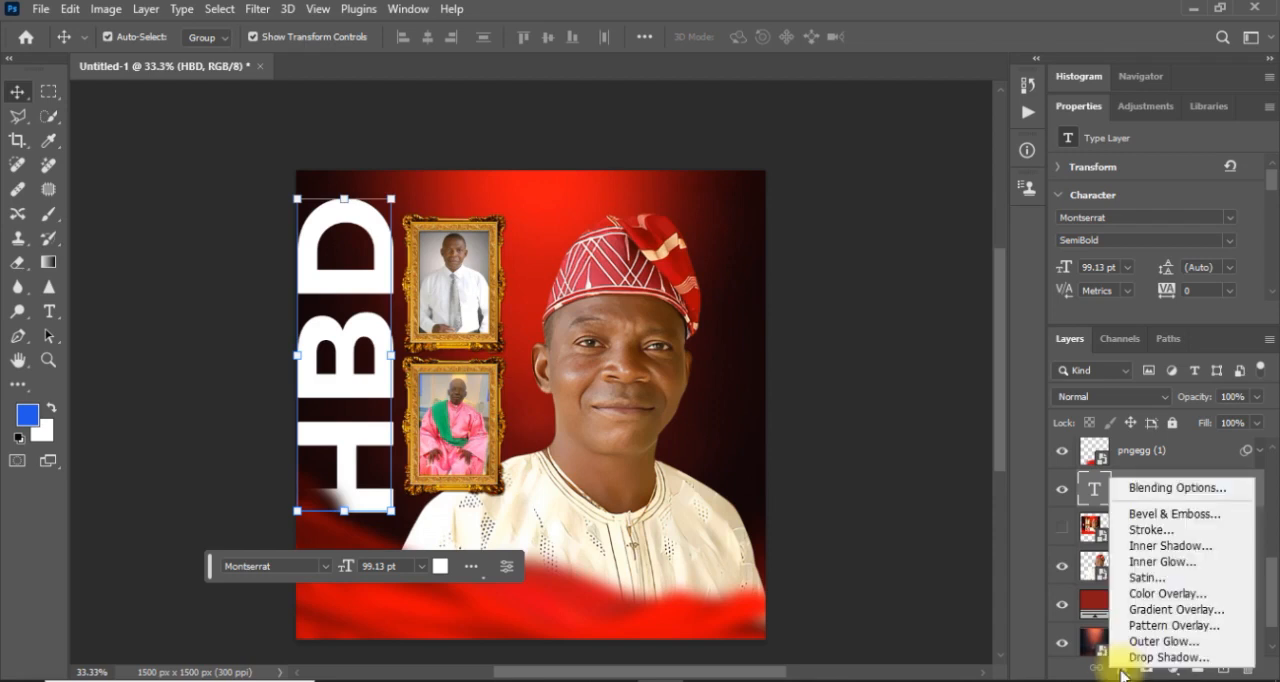
{"action": "left_click", "coordinate": [1143, 490]}
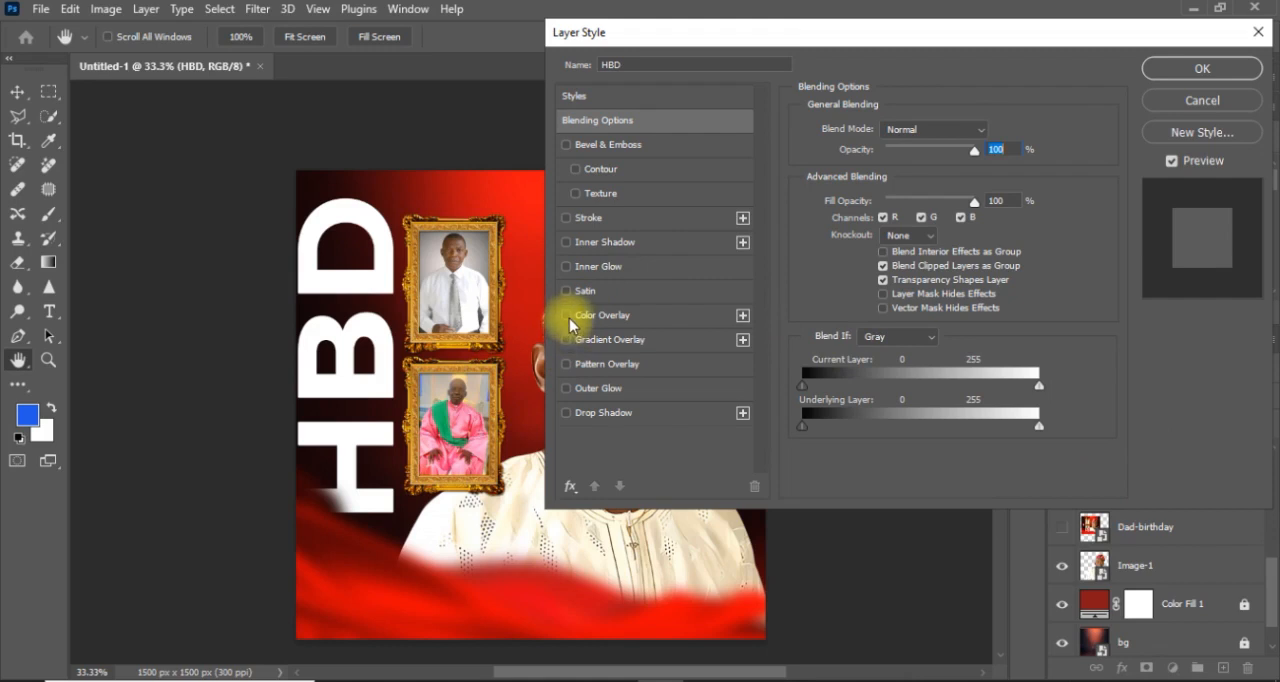
{"action": "left_click", "coordinate": [567, 221]}
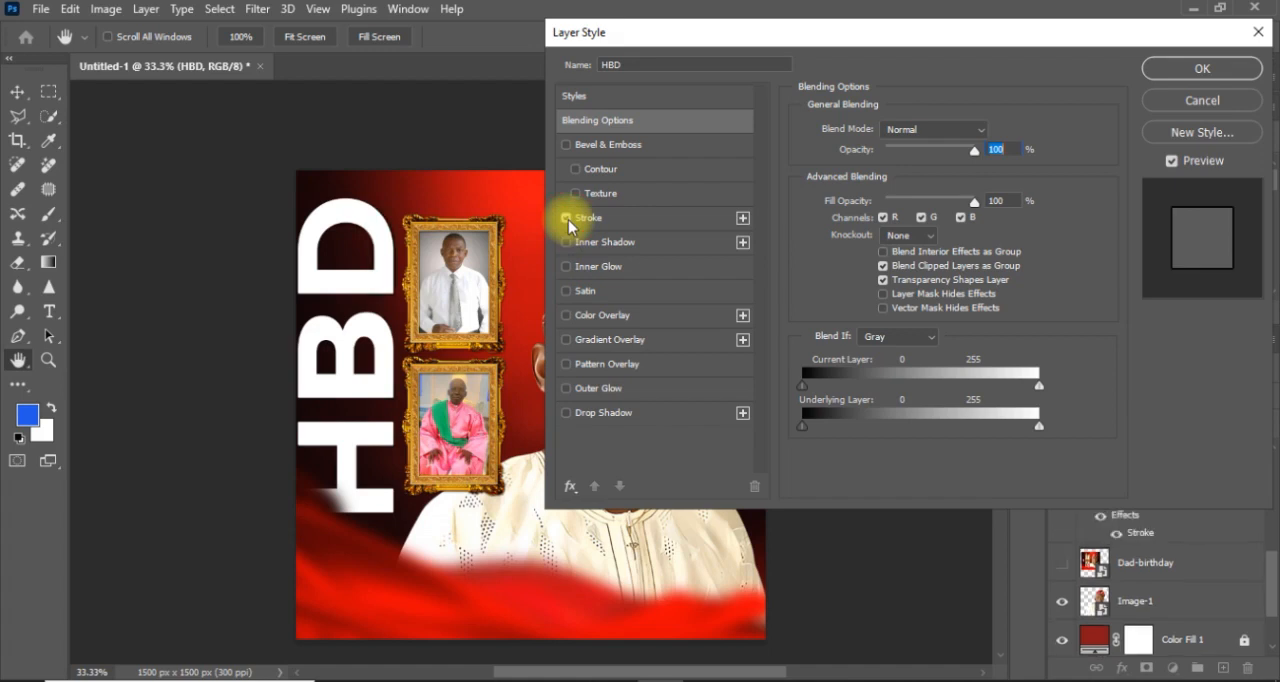
{"action": "left_click", "coordinate": [597, 216]}
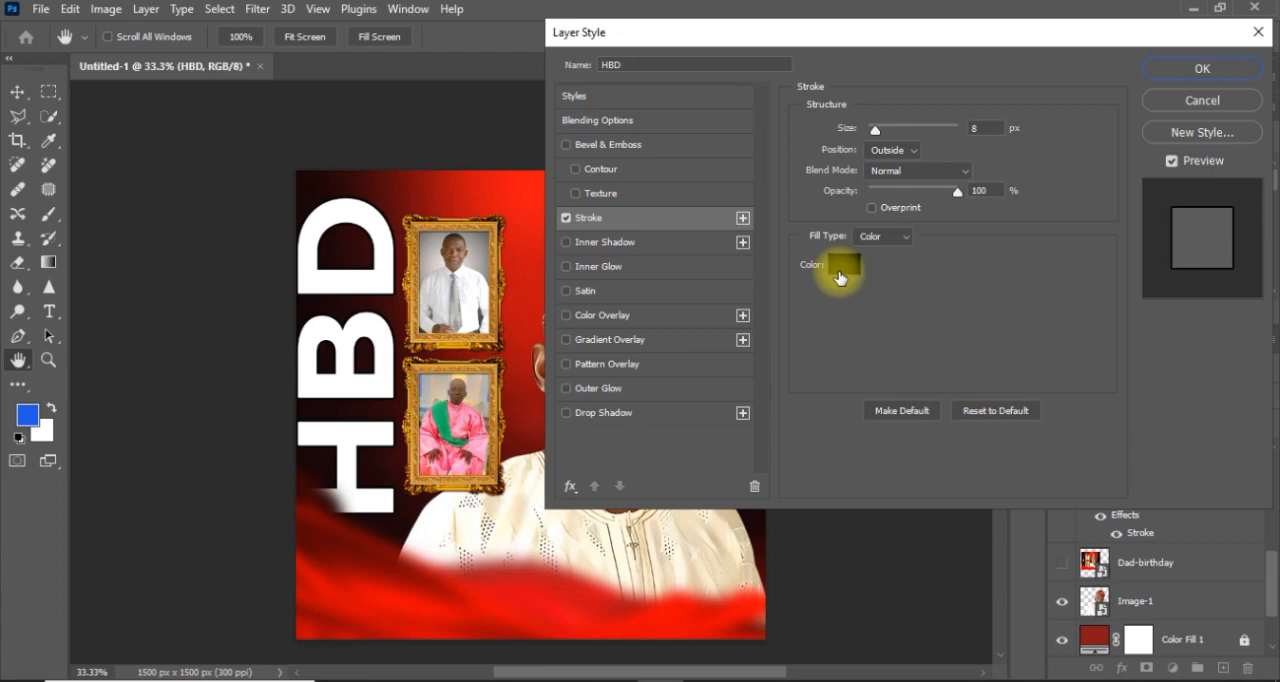
{"action": "left_click", "coordinate": [838, 268]}
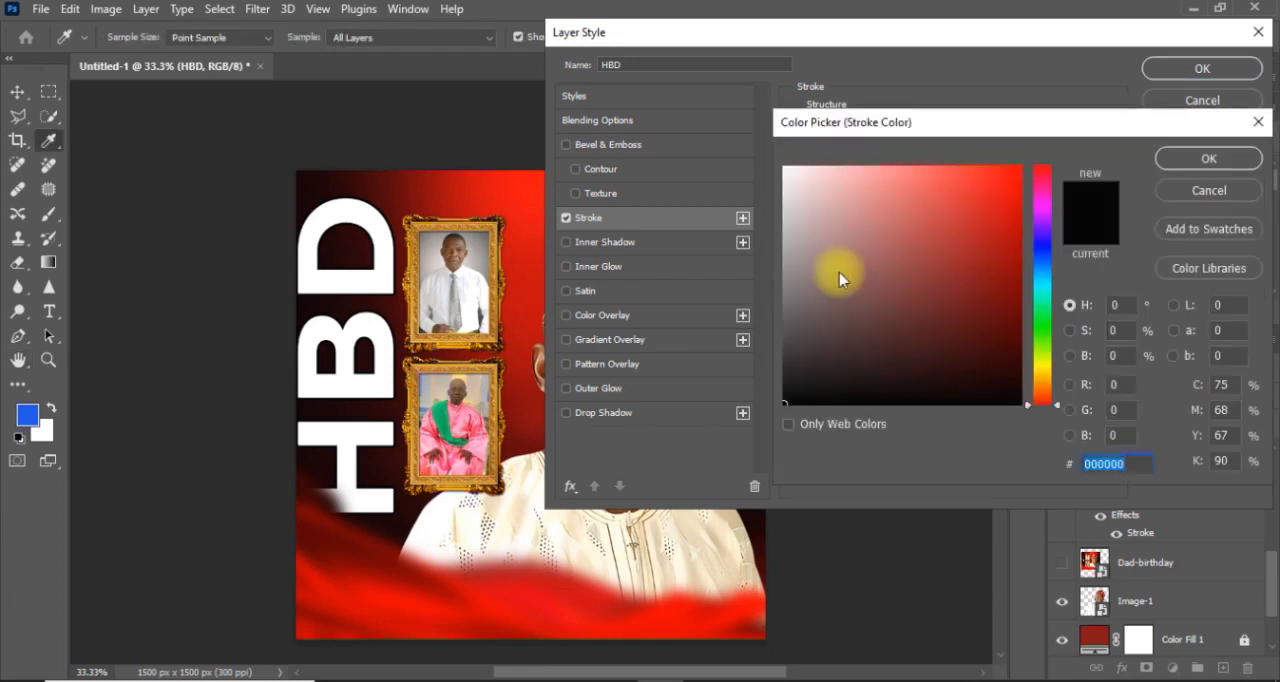
{"action": "type", "text": "ffffff"}
{"action": "key", "text": "Return"}
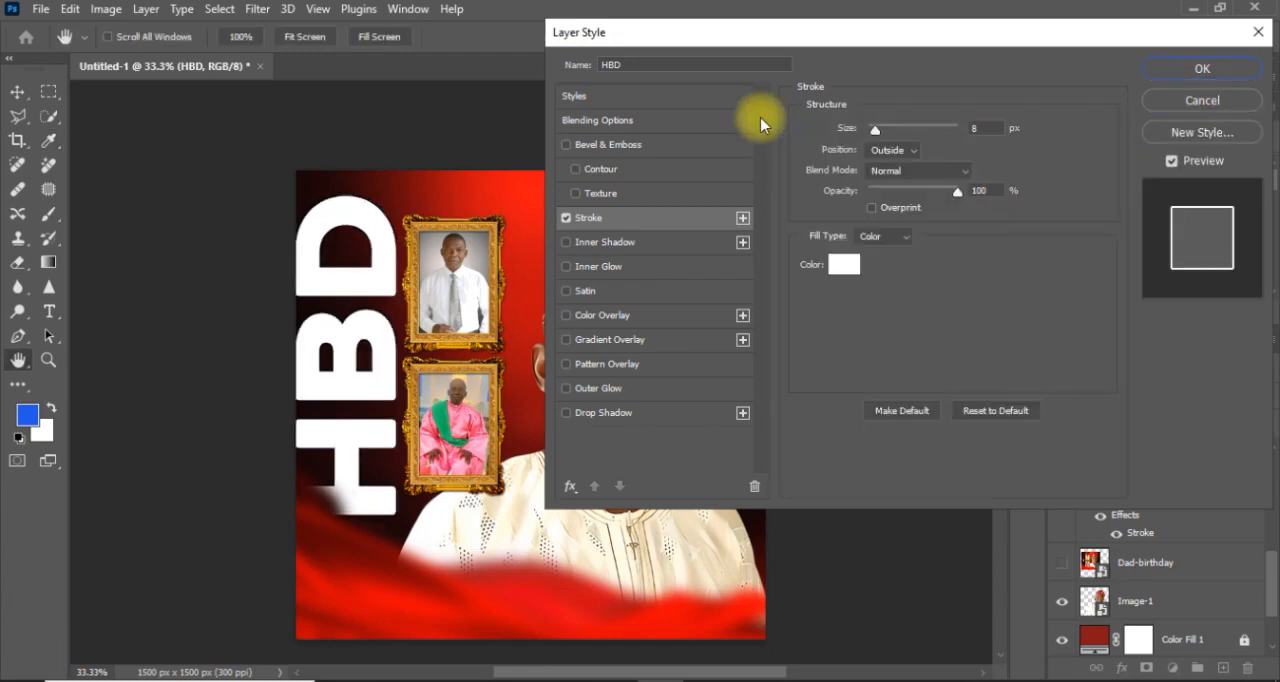
{"action": "key", "text": "Return"}
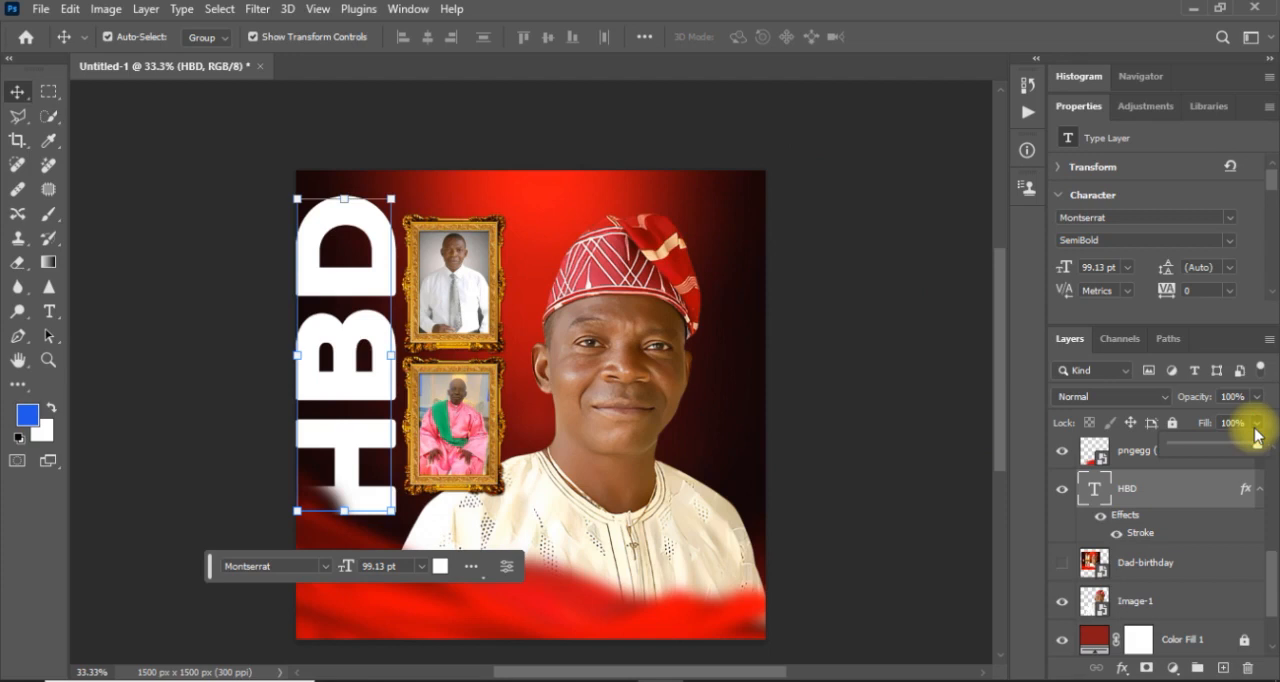
Set the HBD layer's fill to 0% and its opacity to 10%, and deselect the layer.
{"action": "left_click_drag", "start_coordinate": [1255, 436], "coordinate": [1073, 426]}
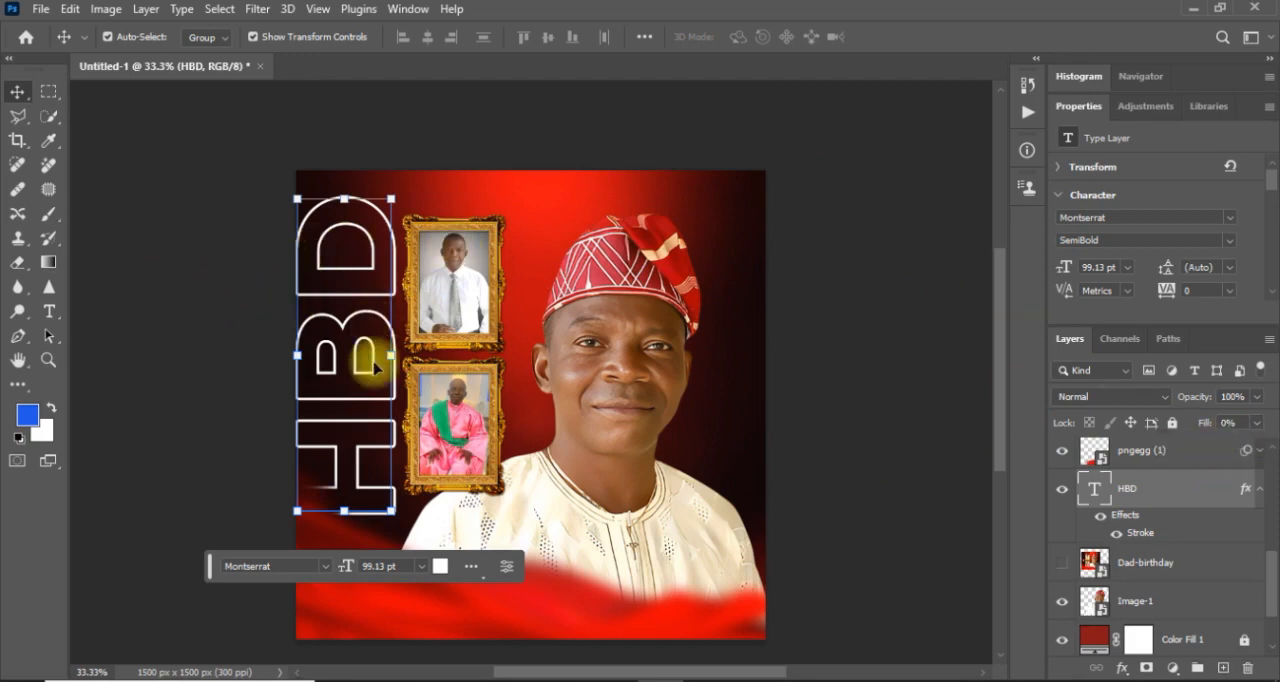
{"action": "left_click", "coordinate": [1256, 398]}
{"action": "left_click_drag", "start_coordinate": [1256, 417], "coordinate": [1187, 425]}
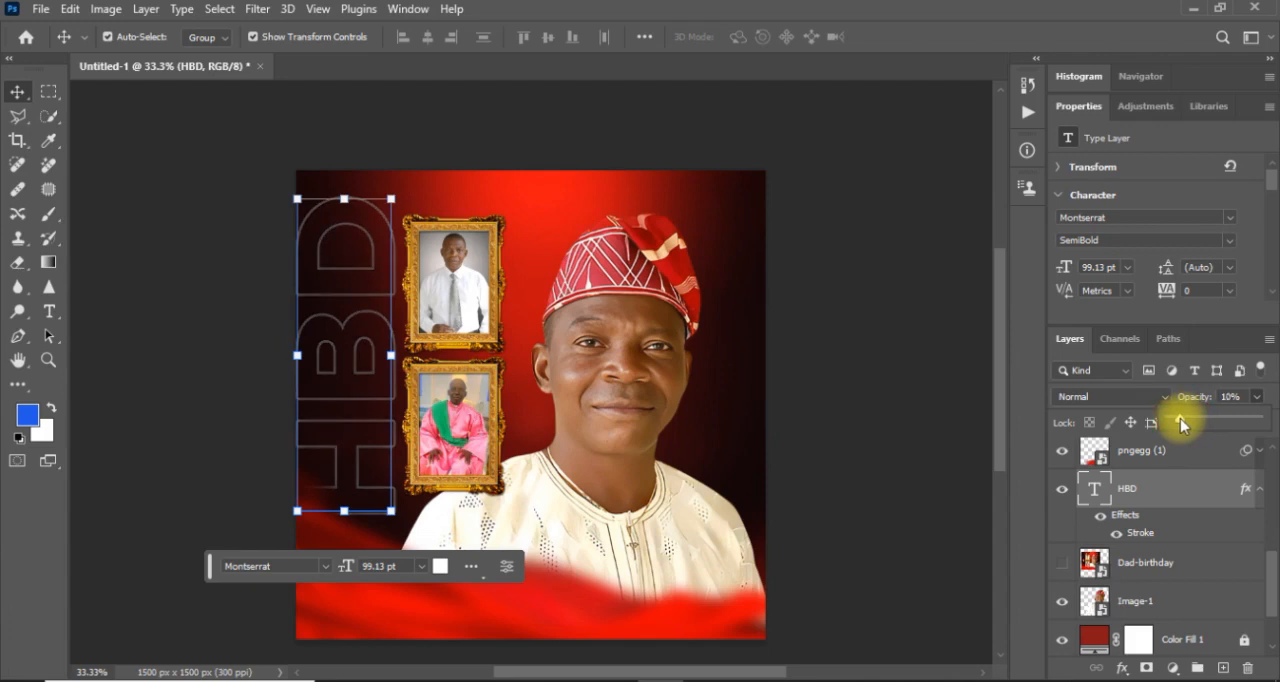
{"action": "left_click", "coordinate": [830, 347]}
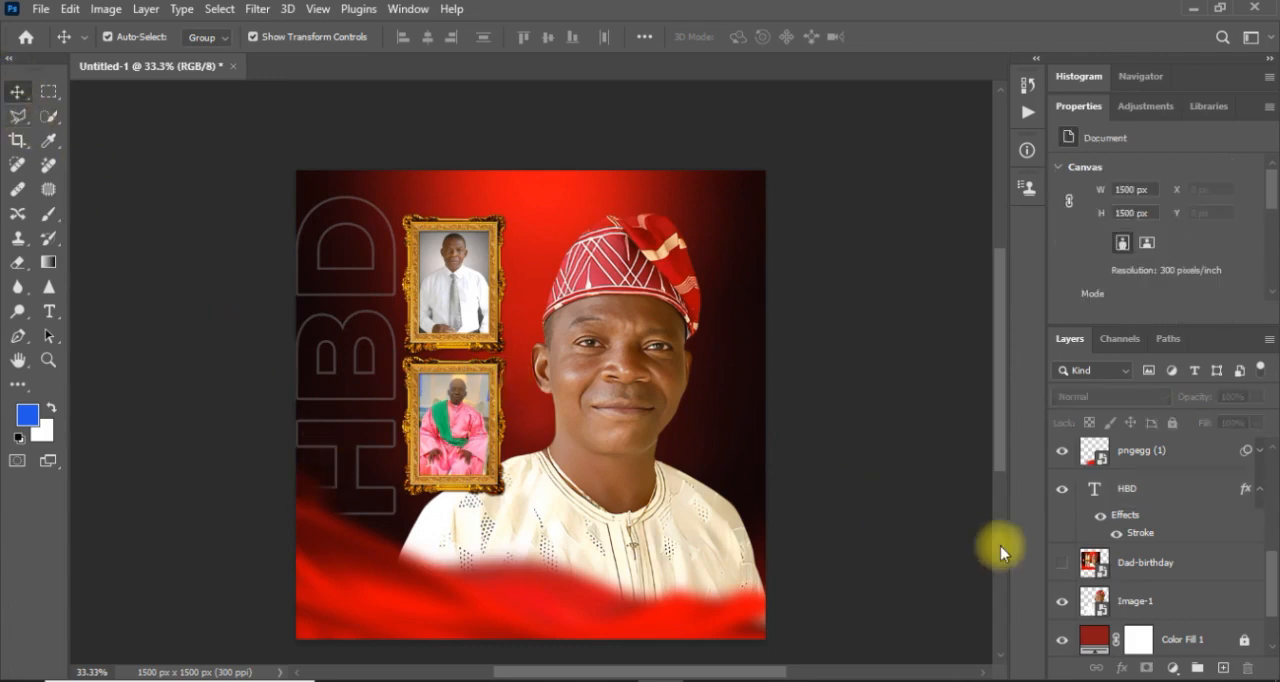
Compare the design with the Dad-birthday reference layer, hide the reference again, and place the star-36050_1280 badge image as an embedded object.
{"action": "left_click", "coordinate": [1062, 564]}
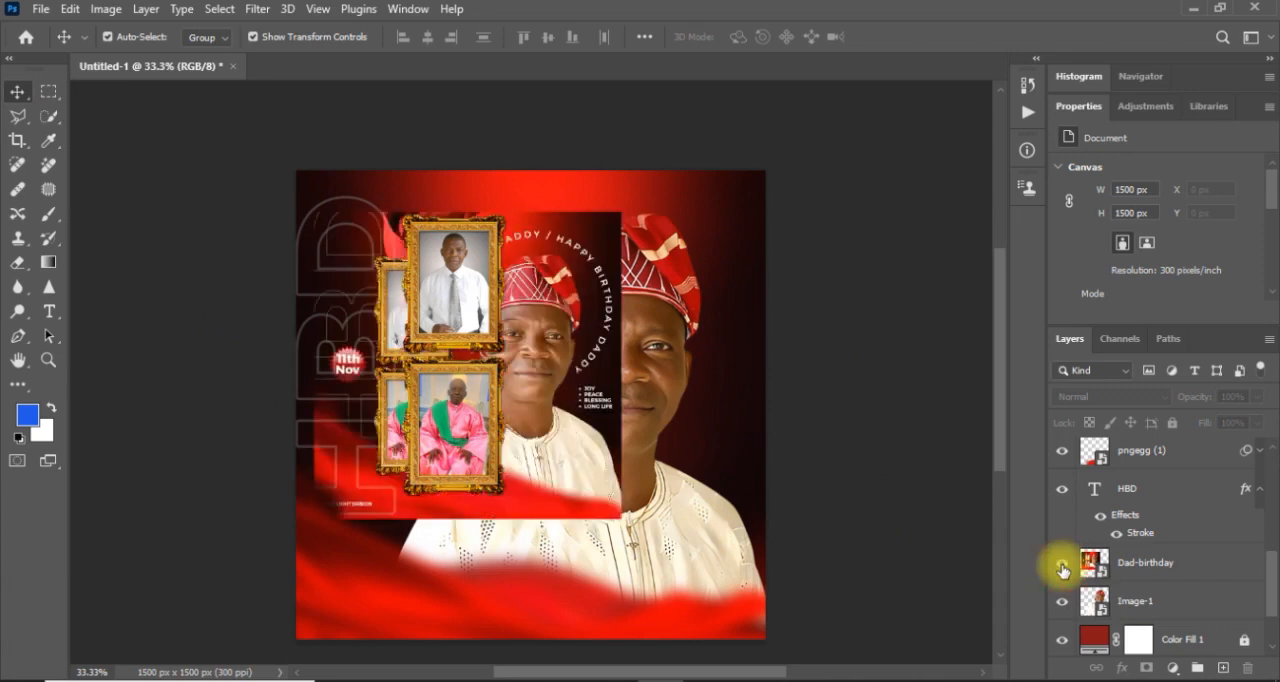
{"action": "left_click", "coordinate": [1062, 566]}
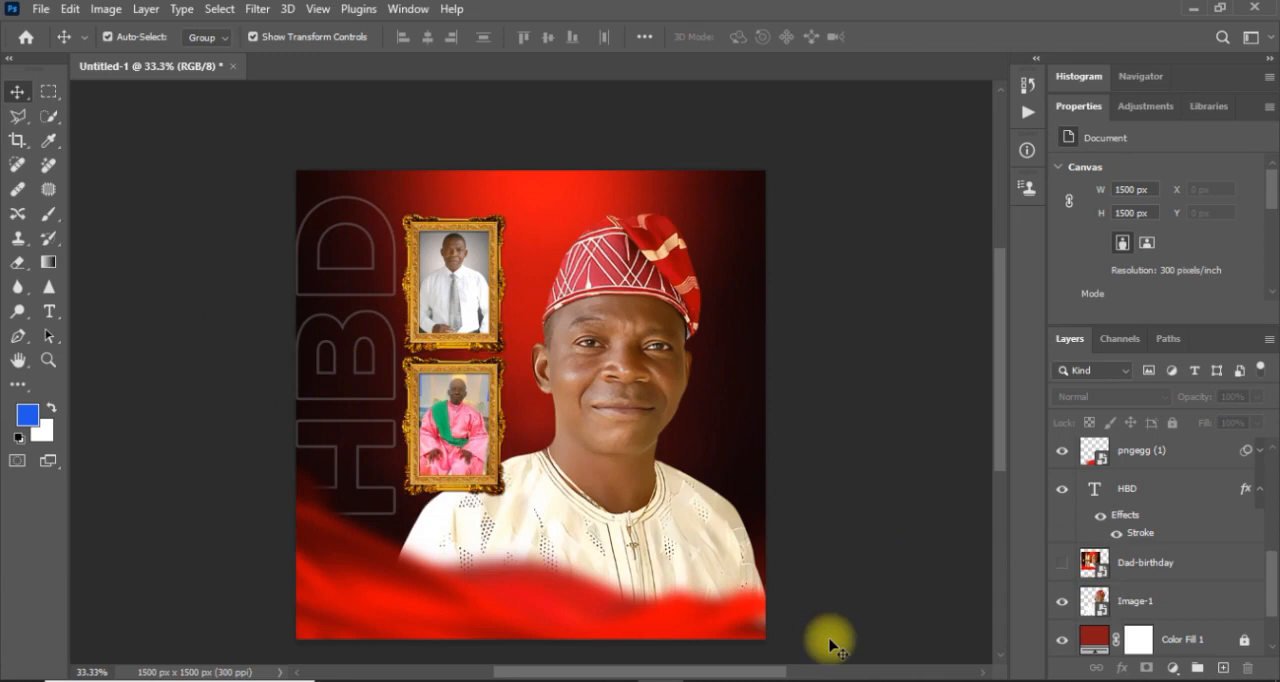
{"action": "left_click", "coordinate": [45, 10]}
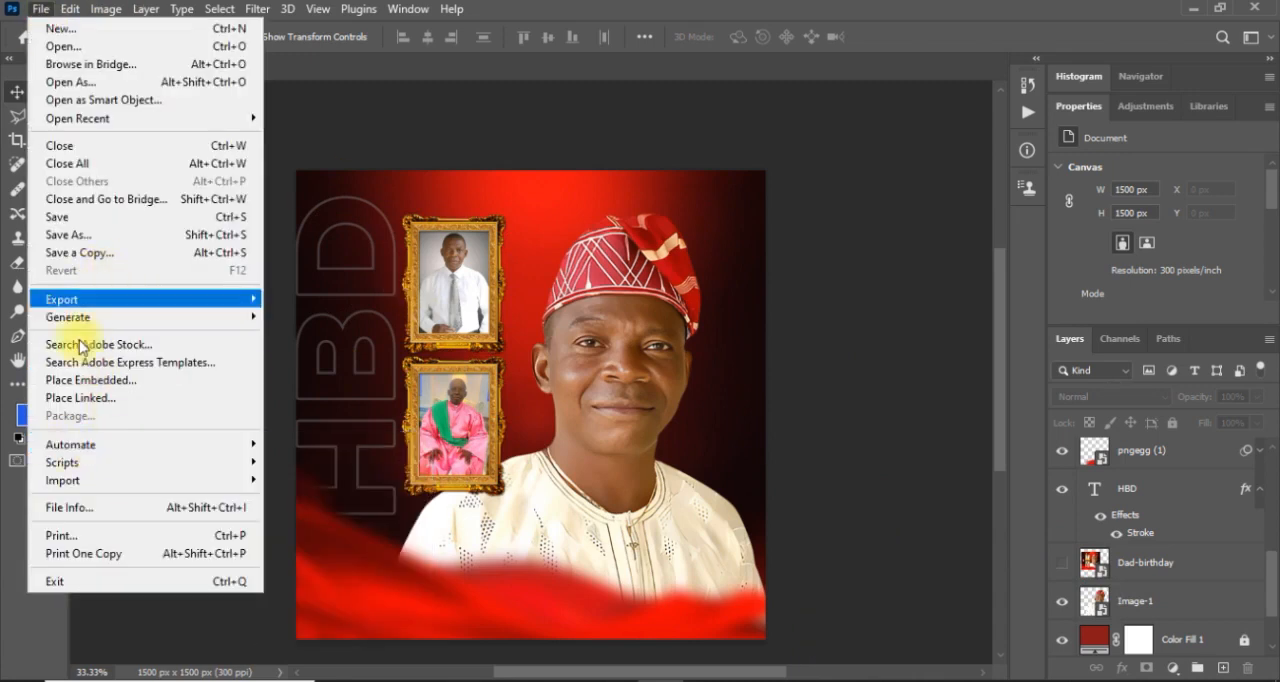
{"action": "left_click", "coordinate": [95, 384]}
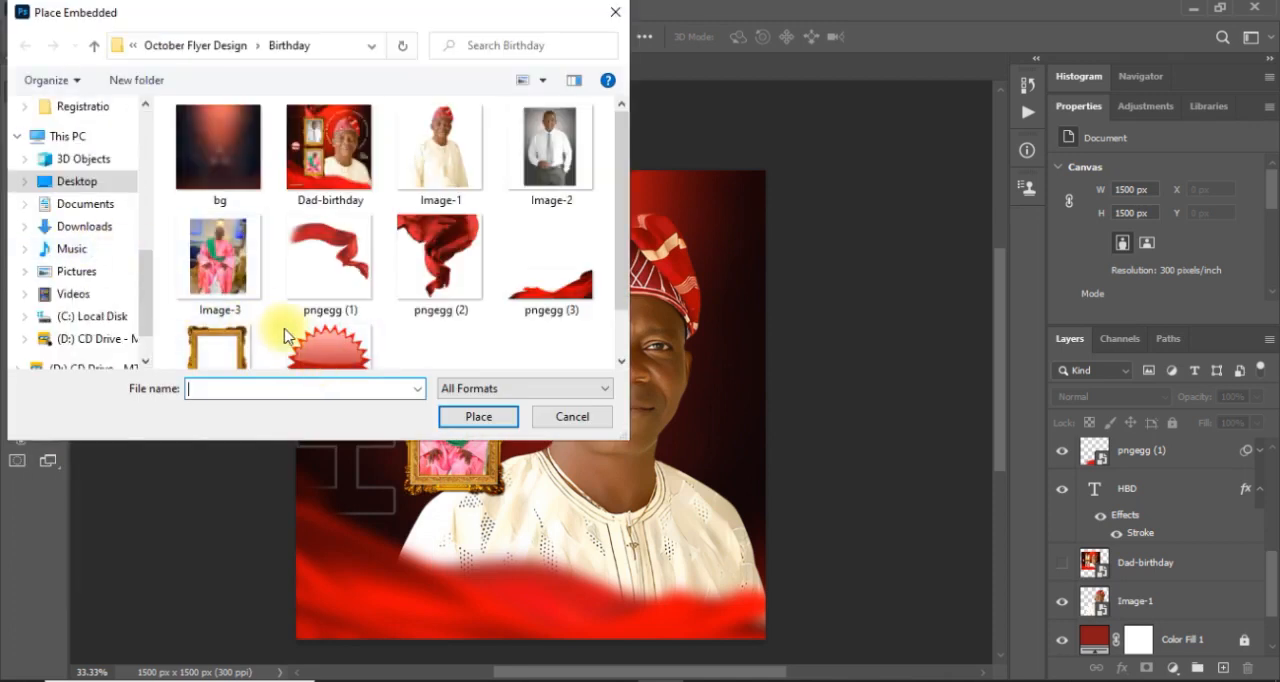
{"action": "left_click", "coordinate": [332, 350]}
{"action": "double_click", "coordinate": [332, 350]}
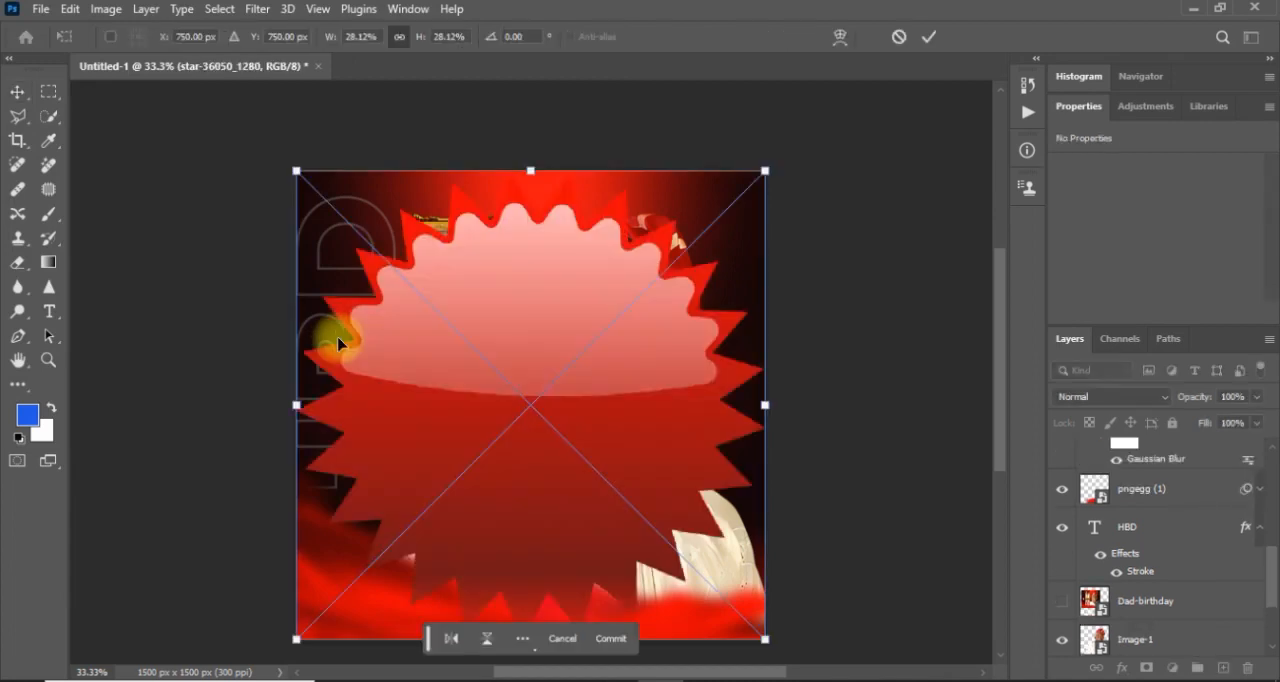
Scale the star badge down to about 4.01%, position it over the HBD letters beside the frames, and commit the placement.
{"action": "left_click_drag", "start_coordinate": [296, 175], "coordinate": [672, 547]}
{"action": "left_click_drag", "start_coordinate": [731, 580], "coordinate": [430, 405]}
{"action": "left_click_drag", "start_coordinate": [465, 459], "coordinate": [362, 370]}
{"action": "left_click_drag", "start_coordinate": [391, 319], "coordinate": [372, 349]}
{"action": "left_click", "coordinate": [180, 318]}
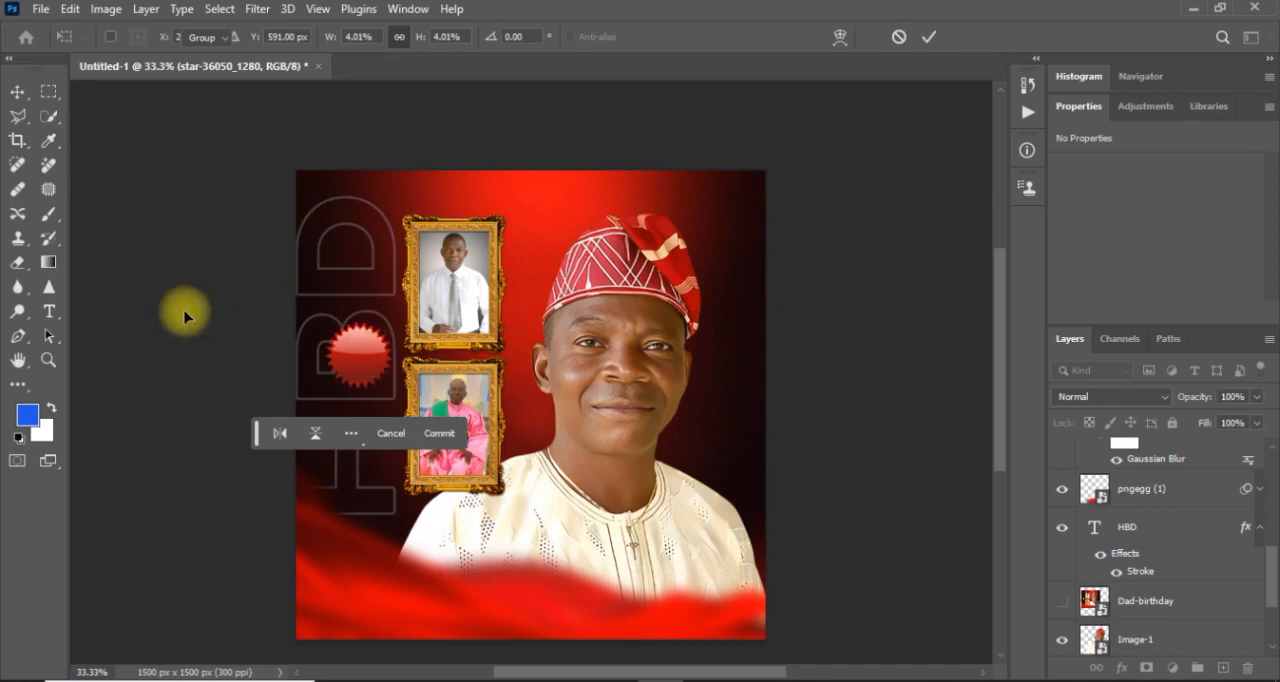
{"action": "key", "text": "ctrl+equal"}
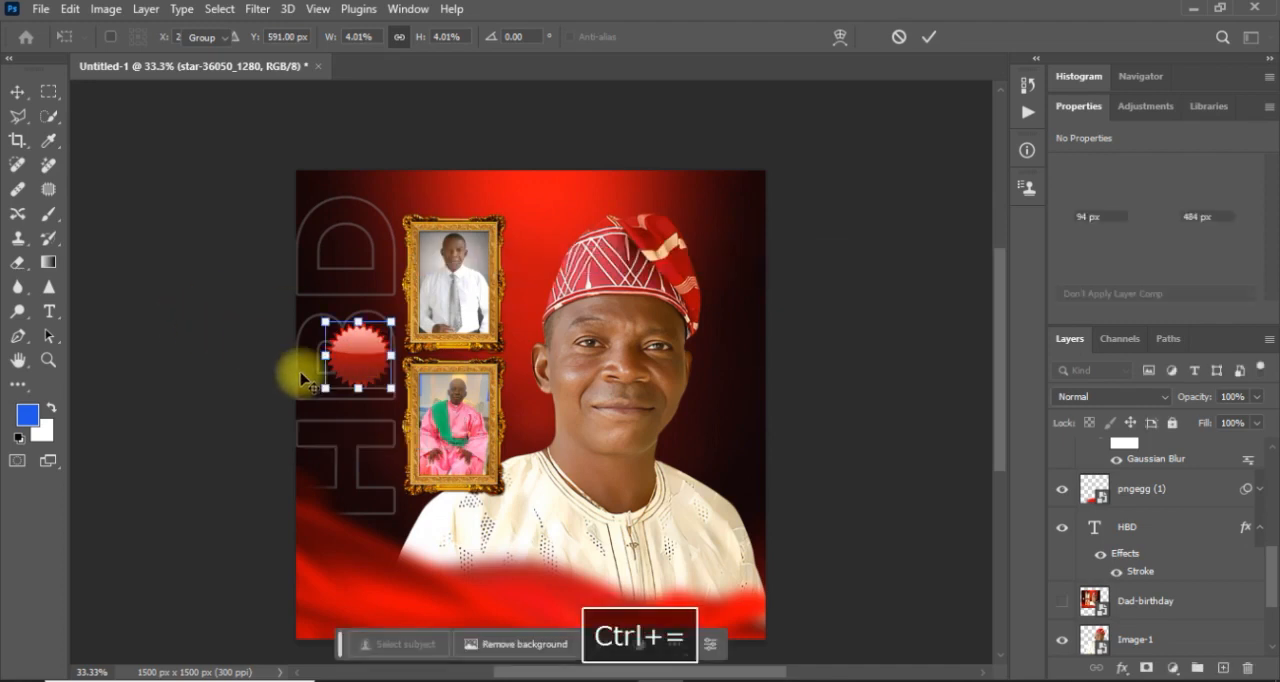
{"action": "key", "text": "ctrl+equal"}
{"action": "left_click_drag", "start_coordinate": [590, 672], "coordinate": [557, 665]}
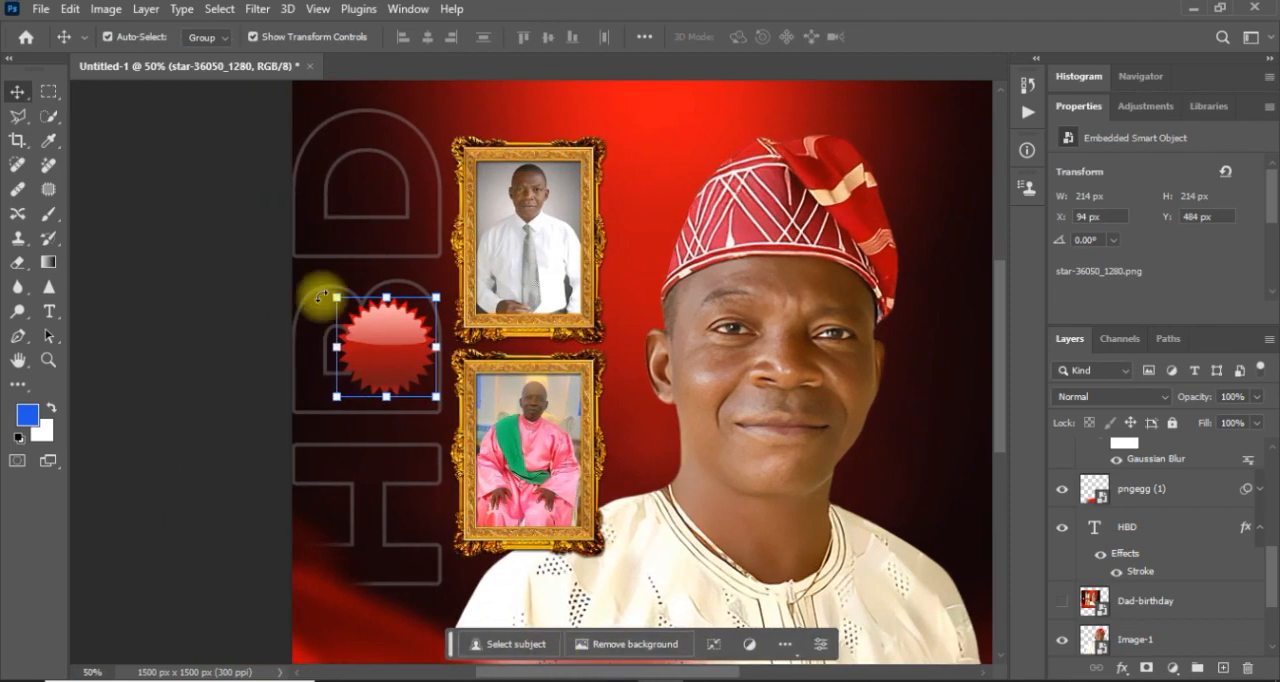
{"action": "key", "text": "ctrl+equal"}
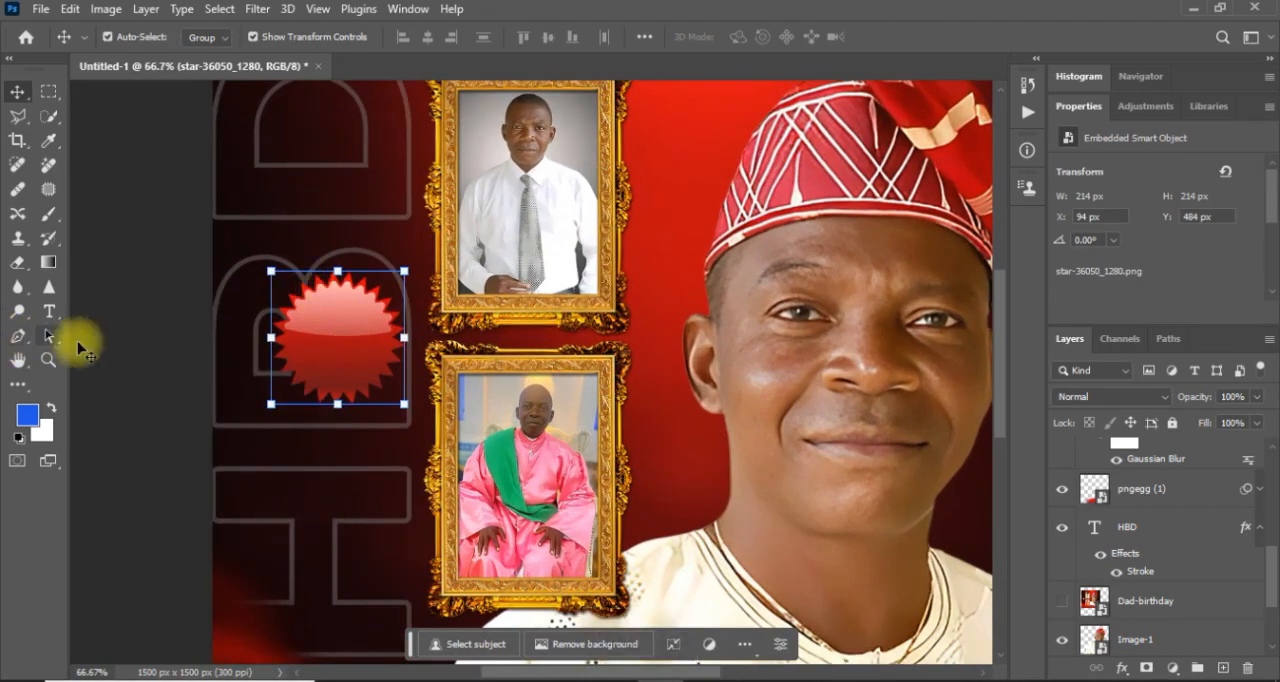
{"action": "left_click", "coordinate": [129, 360]}
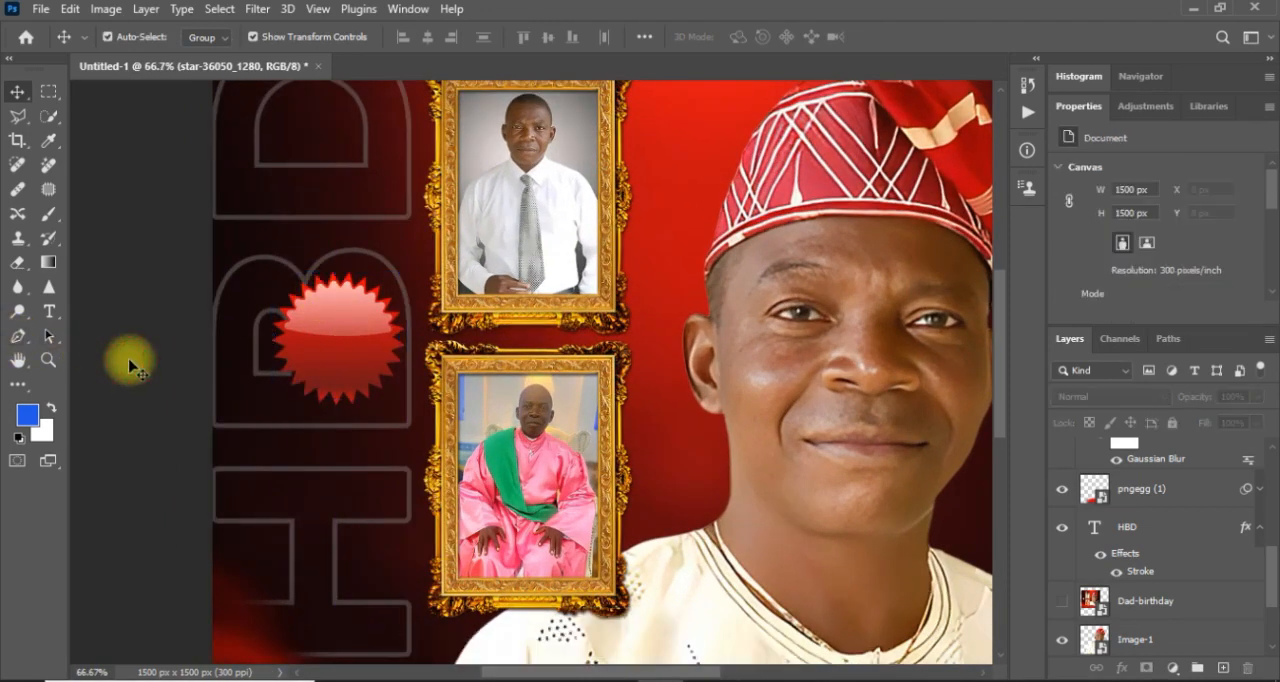
{"action": "left_click", "coordinate": [52, 312]}
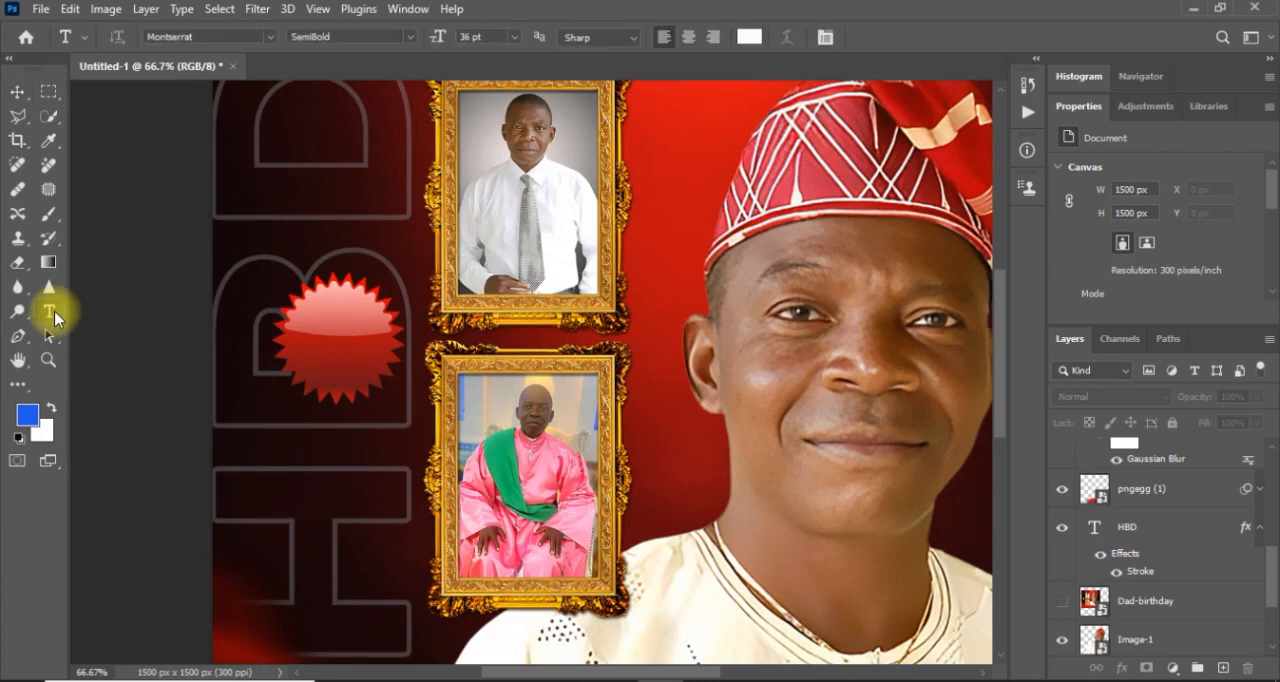
{"action": "left_click", "coordinate": [284, 203]}
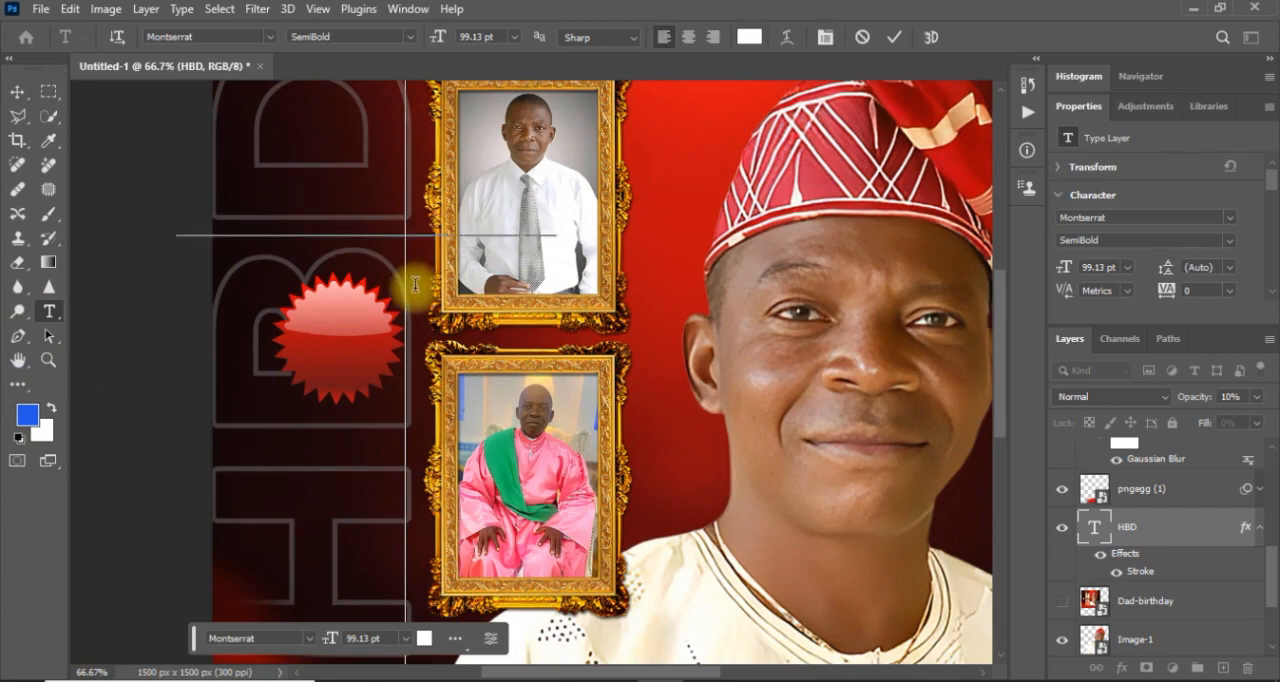
{"action": "key", "text": "ctrl+z"}
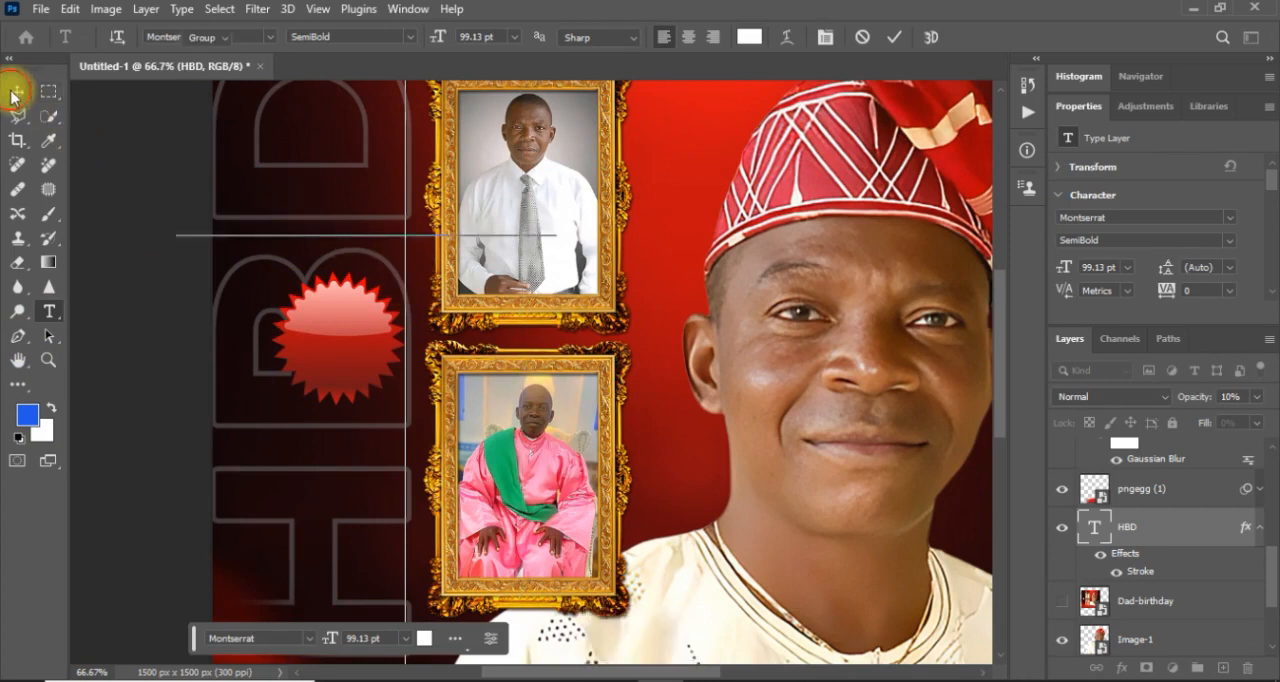
{"action": "left_click", "coordinate": [17, 91]}
{"action": "key", "text": "ctrl+z"}
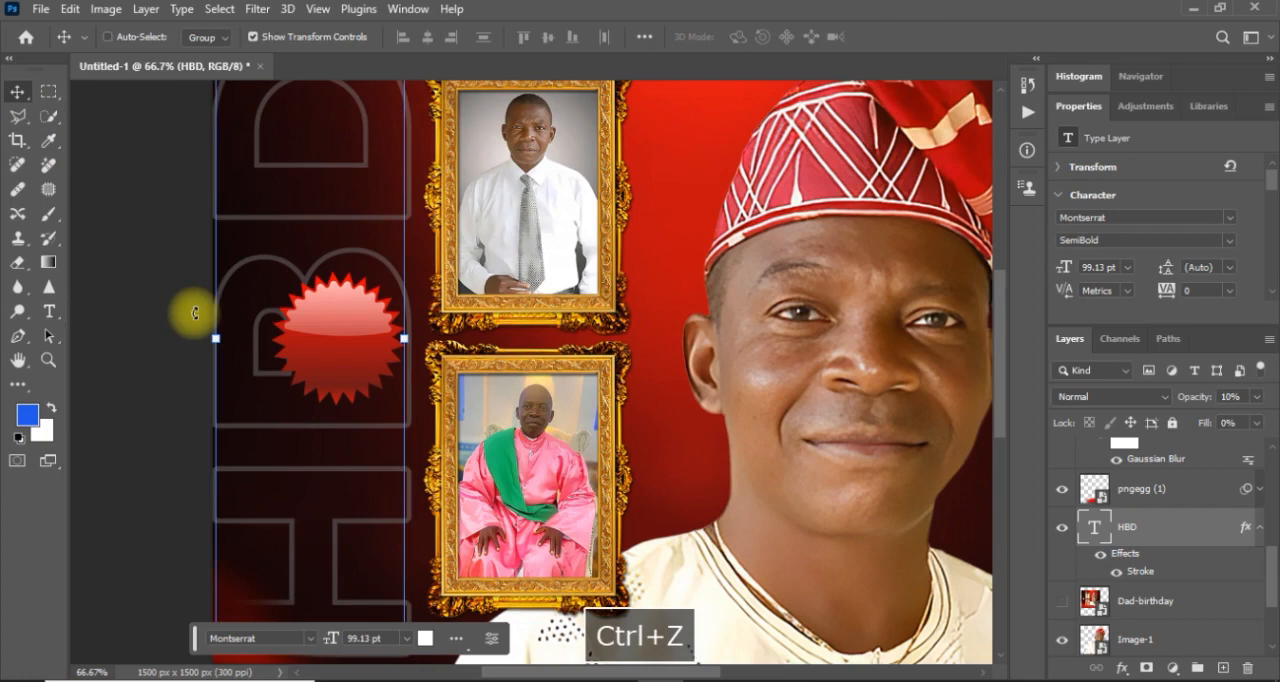
{"action": "left_click", "coordinate": [170, 374]}
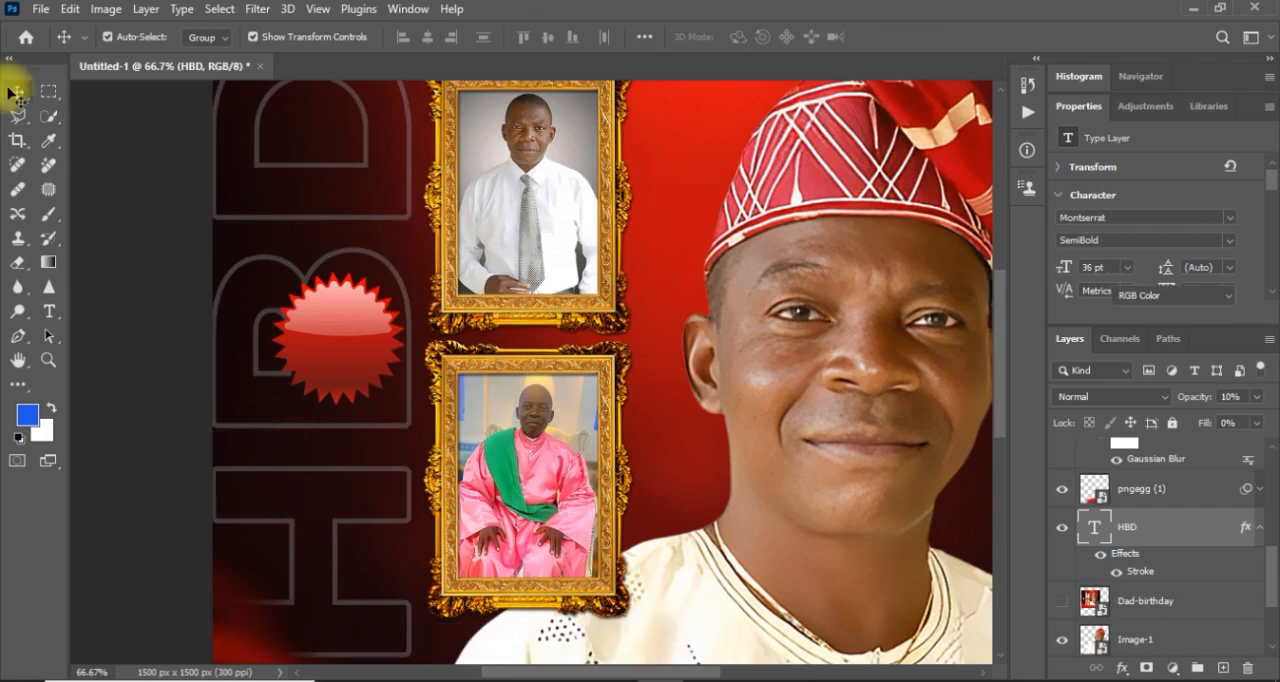
{"action": "key", "text": "ctrl+z"}
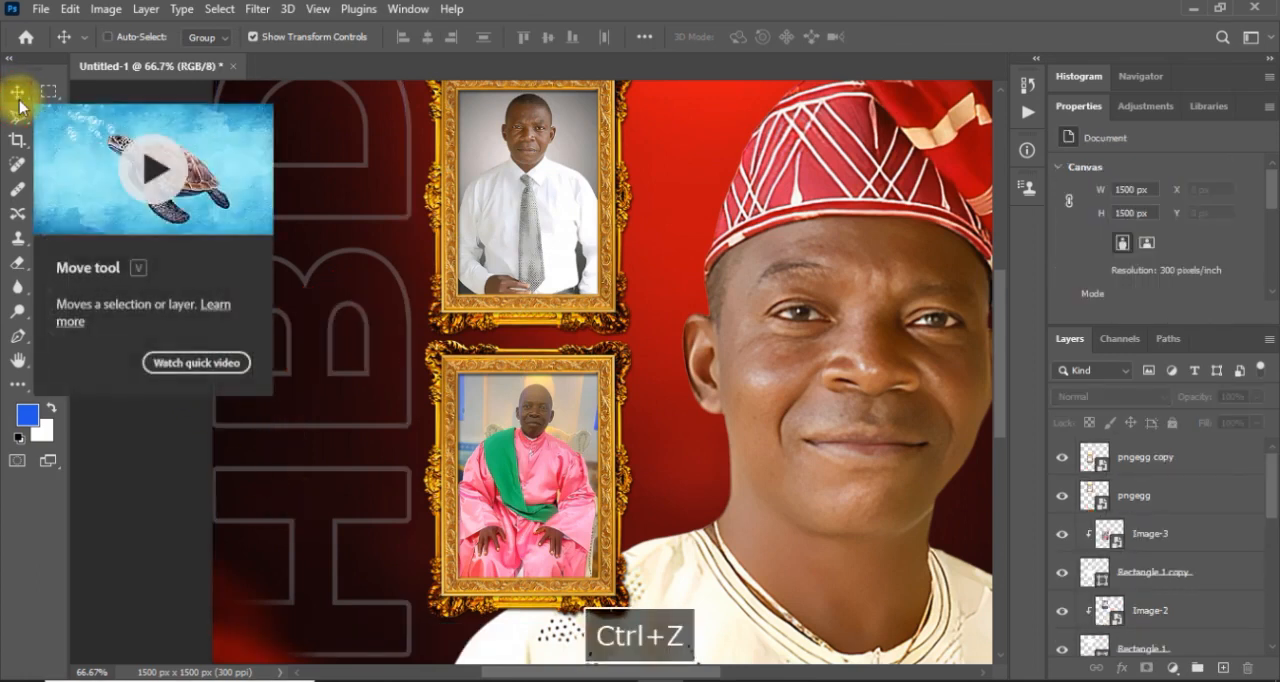
{"action": "key", "text": "ctrl+shift+z"}
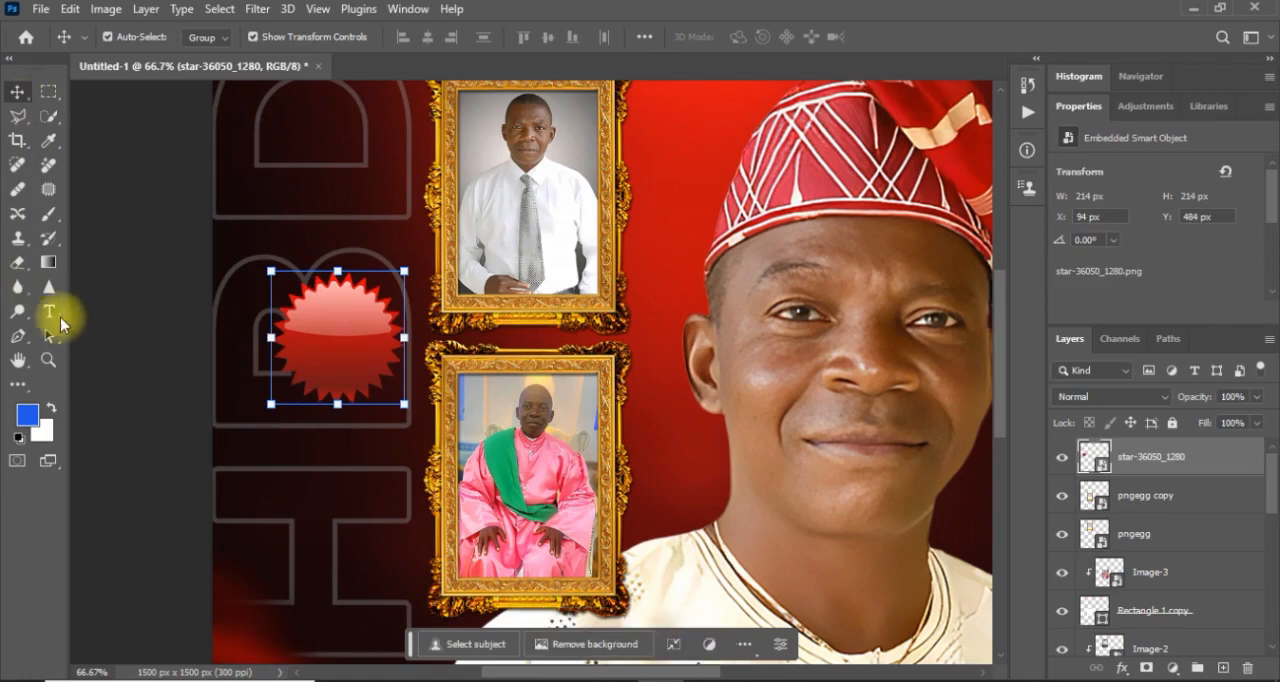
Add a white text layer reading "12th" in Montserrat SemiBold at 12 pt in the open red area beside the frames.
{"action": "left_click", "coordinate": [48, 316]}
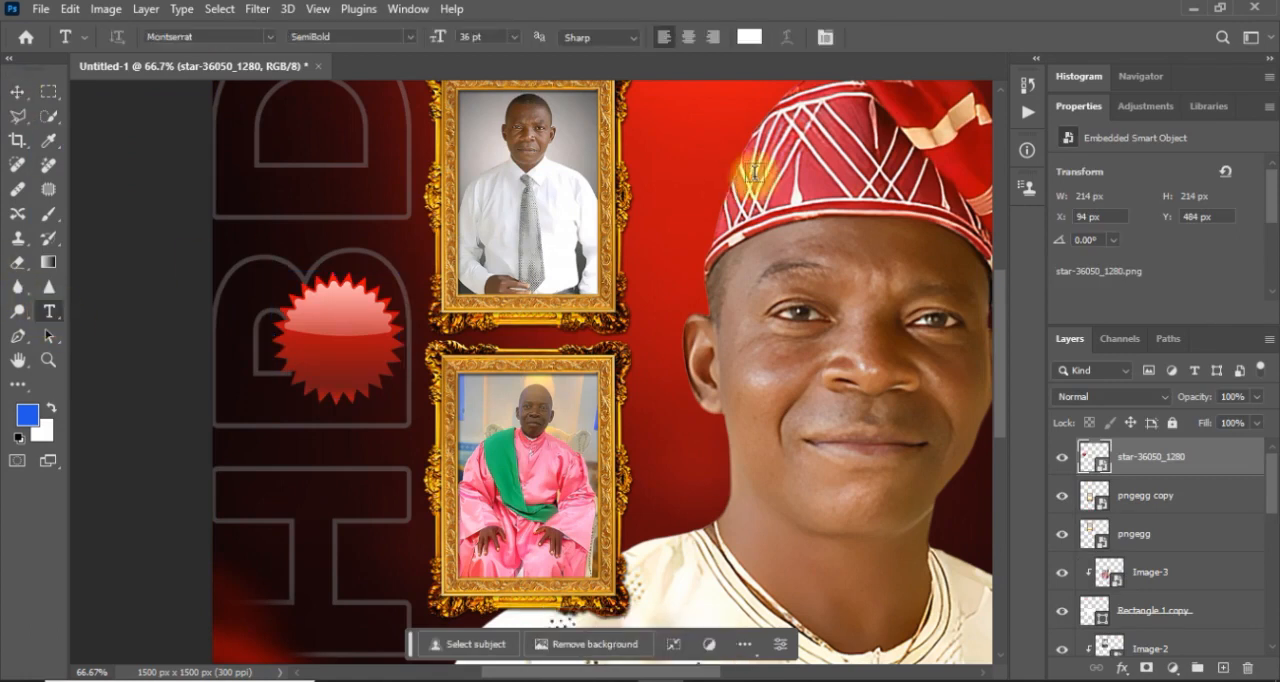
{"action": "left_click", "coordinate": [667, 201]}
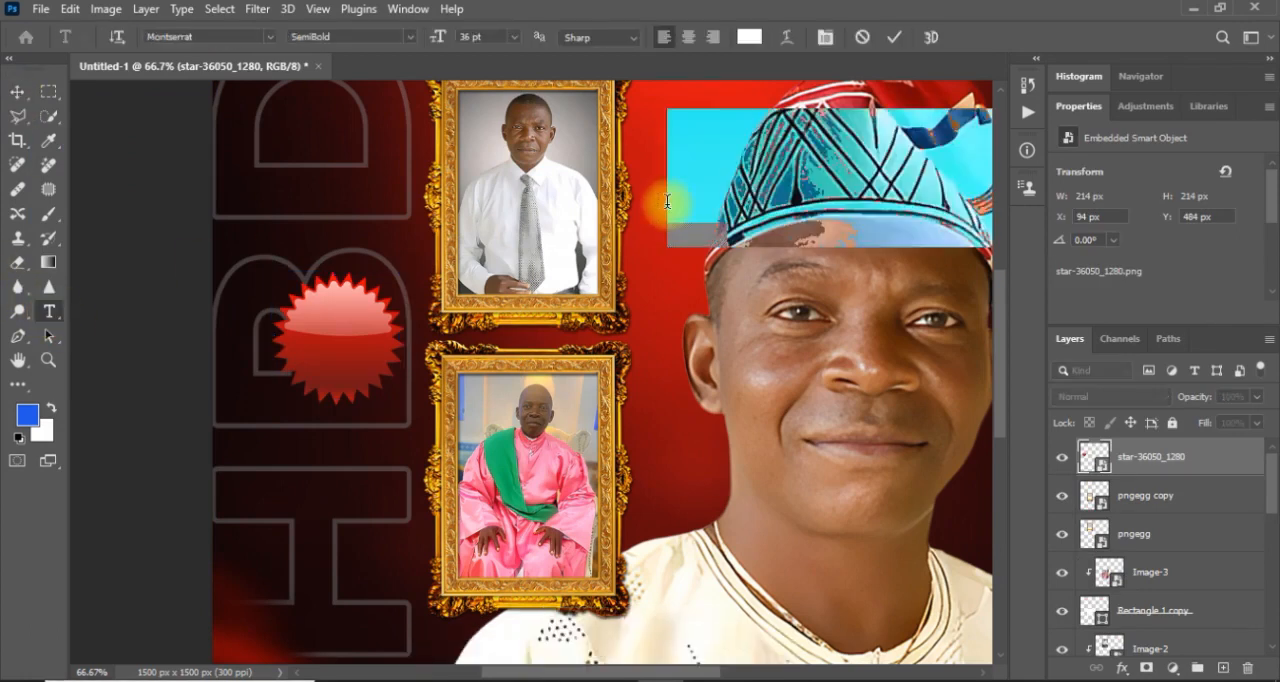
{"action": "left_click", "coordinate": [514, 37]}
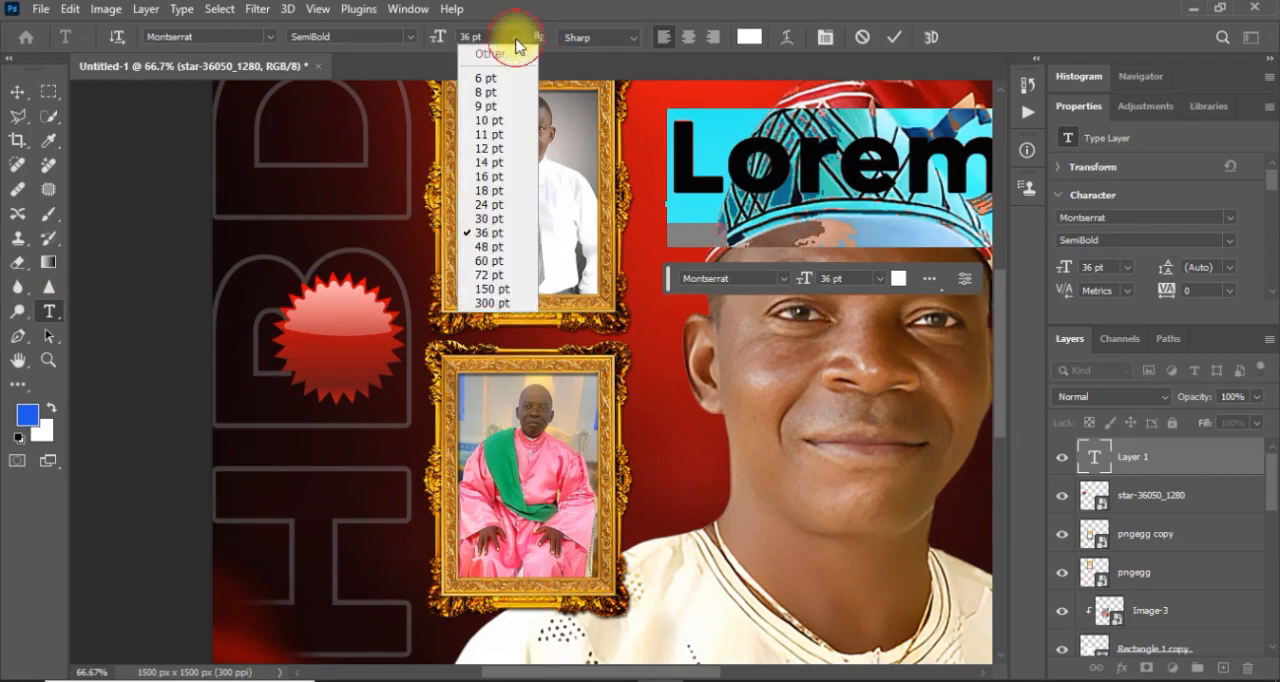
{"action": "left_click", "coordinate": [498, 147]}
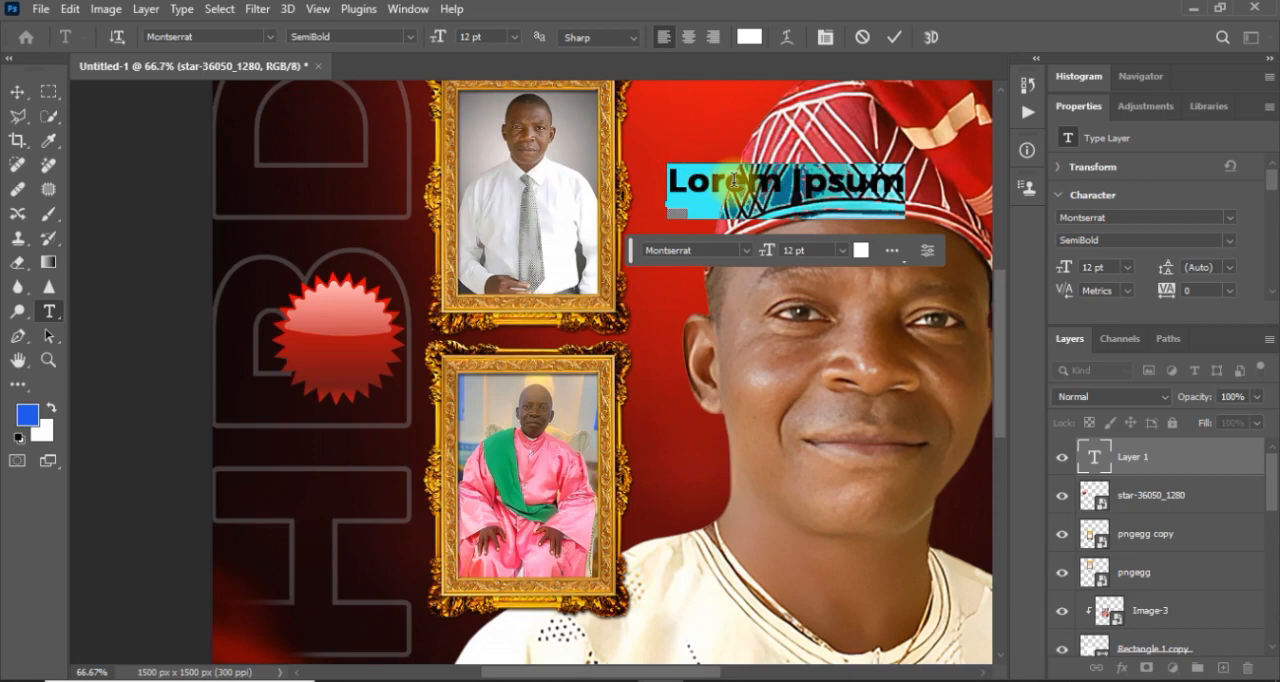
{"action": "type", "text": "11"}
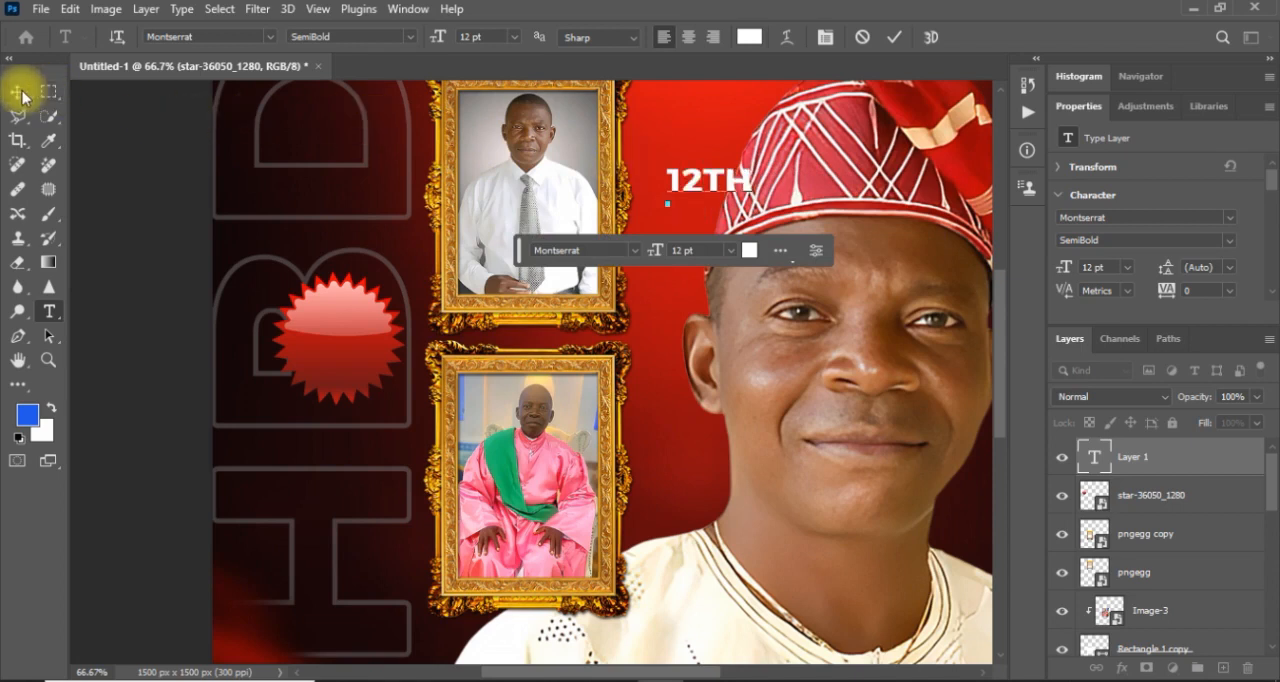
{"action": "key", "text": "BackSpace"}
{"action": "key", "text": "BackSpace"}
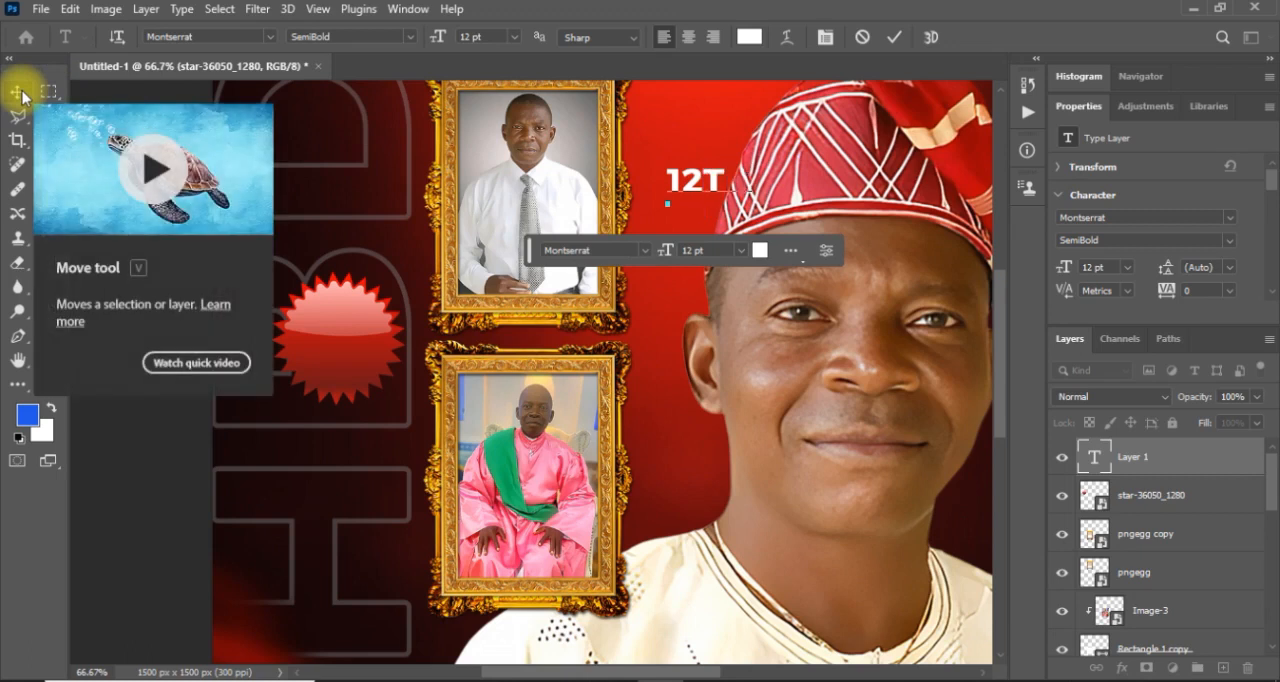
{"action": "key", "text": "Caps_Lock"}
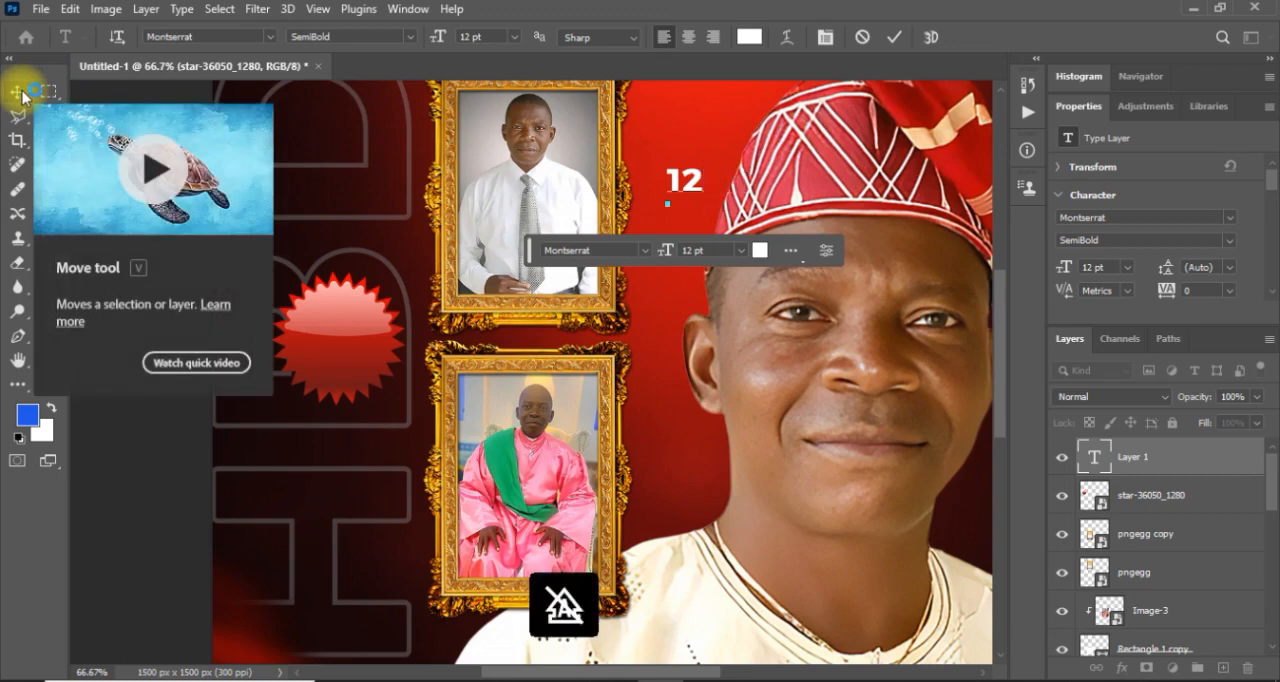
{"action": "left_click", "coordinate": [20, 93]}
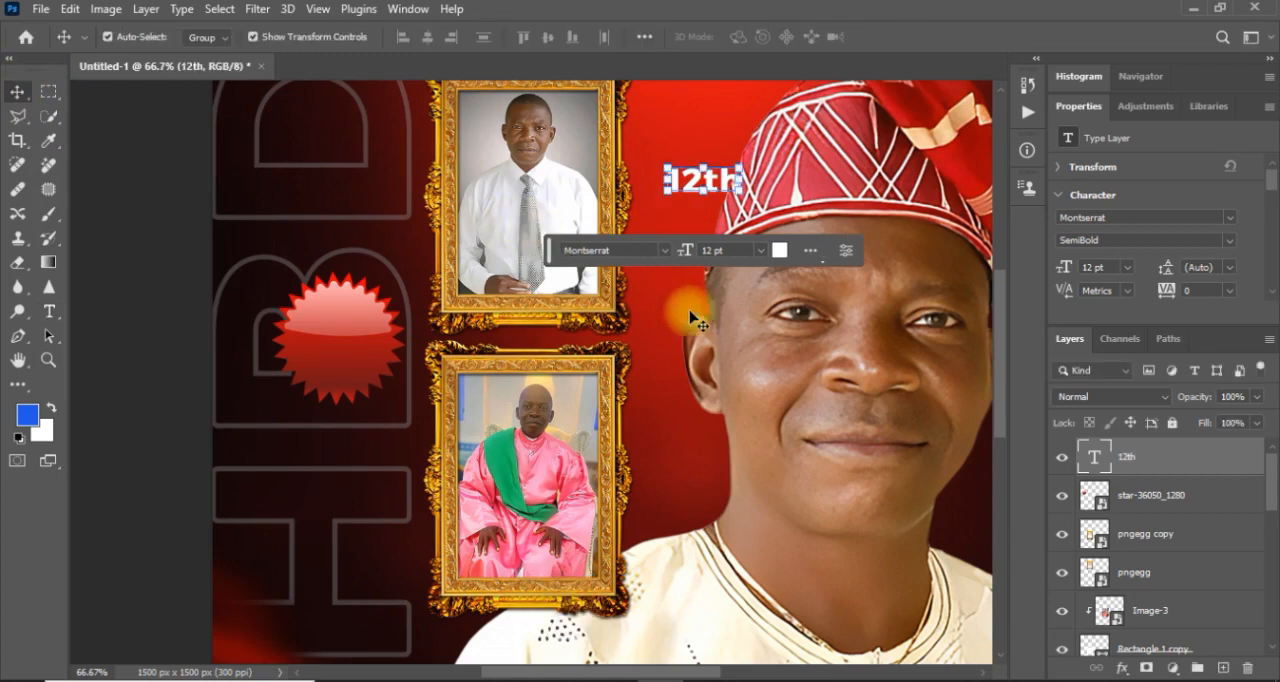
Move the 12th text onto the star badge, scale it to 98.40%, and nudge it into place across the badge's middle.
{"action": "left_click", "coordinate": [738, 172]}
{"action": "left_click_drag", "start_coordinate": [738, 169], "coordinate": [360, 311]}
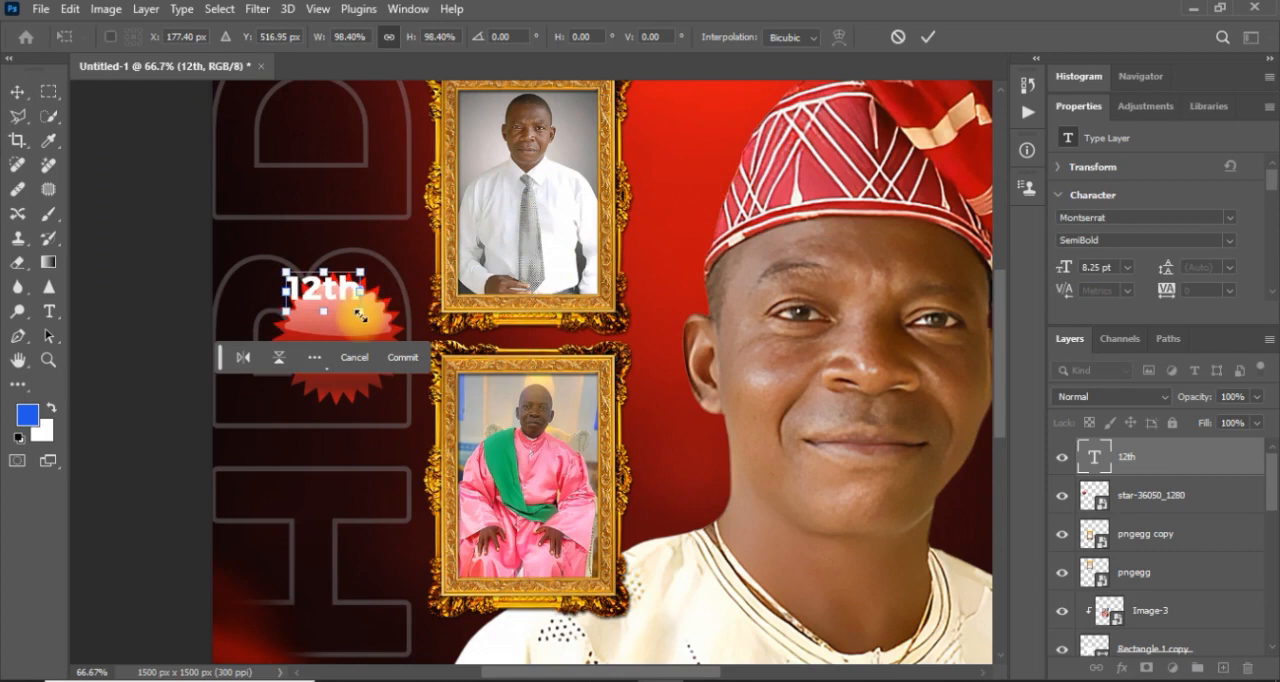
{"action": "left_click_drag", "start_coordinate": [343, 314], "coordinate": [343, 331]}
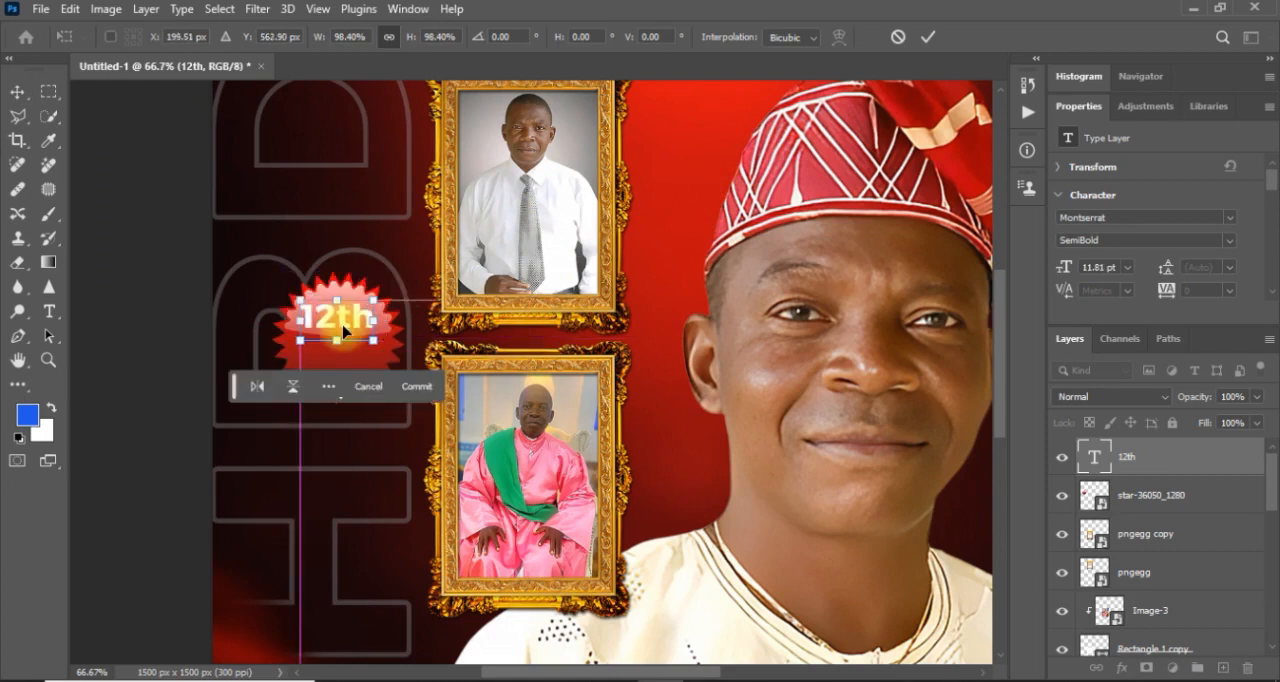
{"action": "key", "text": "Right"}
{"action": "key", "text": "Right"}
{"action": "key", "text": "Right"}
{"action": "key", "text": "Right"}
{"action": "key", "text": "Right"}
{"action": "key", "text": "Right"}
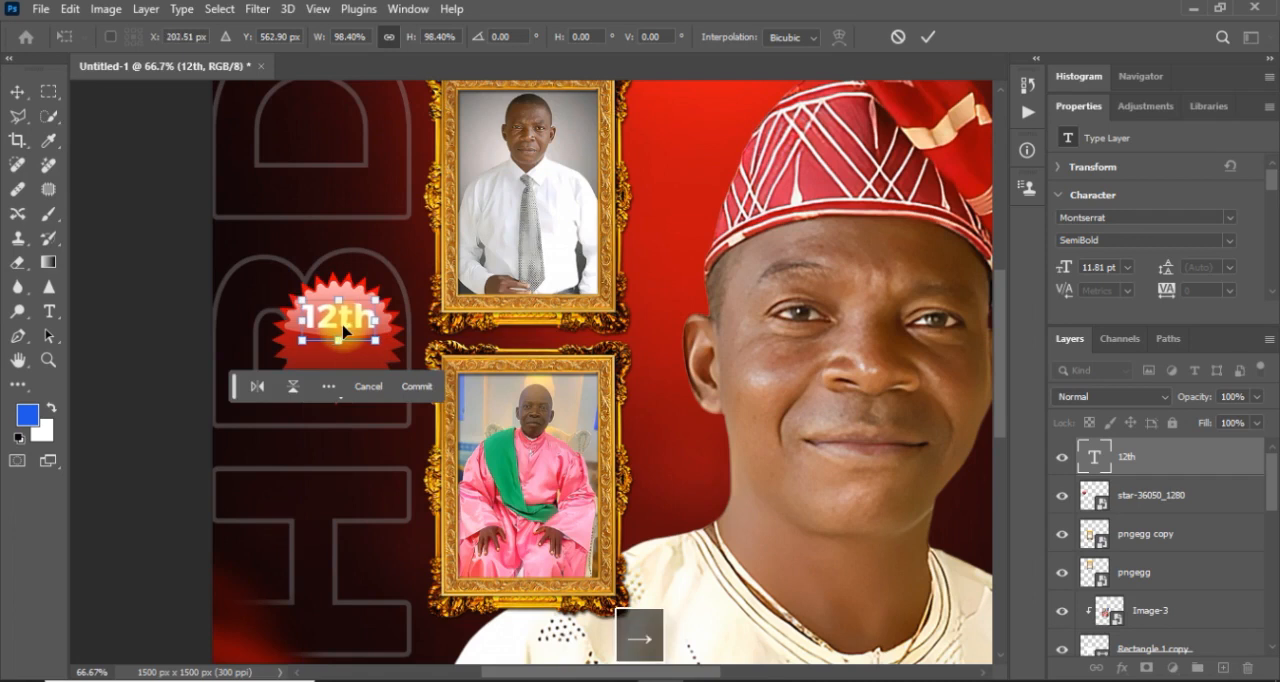
{"action": "left_click_drag", "start_coordinate": [343, 330], "coordinate": [343, 340]}
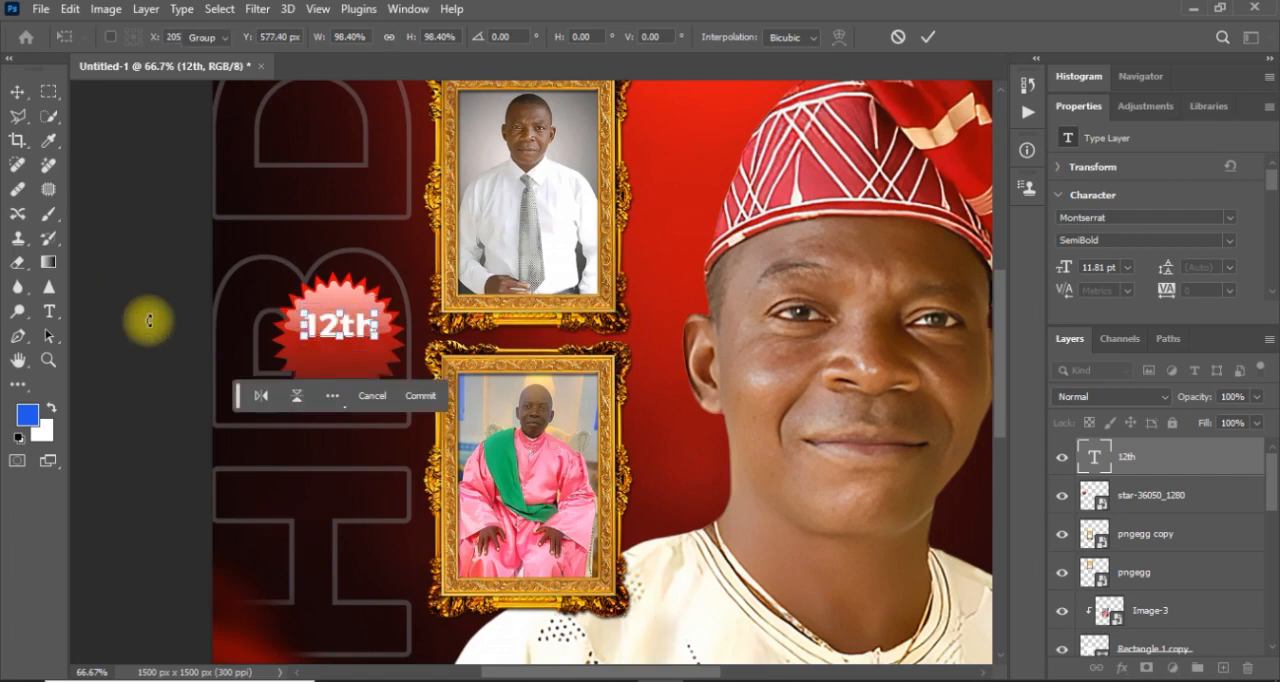
{"action": "key", "text": "Return"}
{"action": "double_click", "coordinate": [330, 334]}
{"action": "key", "text": "Left"}
{"action": "key", "text": "Left"}
{"action": "key", "text": "Left"}
{"action": "key", "text": "Left"}
{"action": "key", "text": "Left"}
{"action": "key", "text": "Left"}
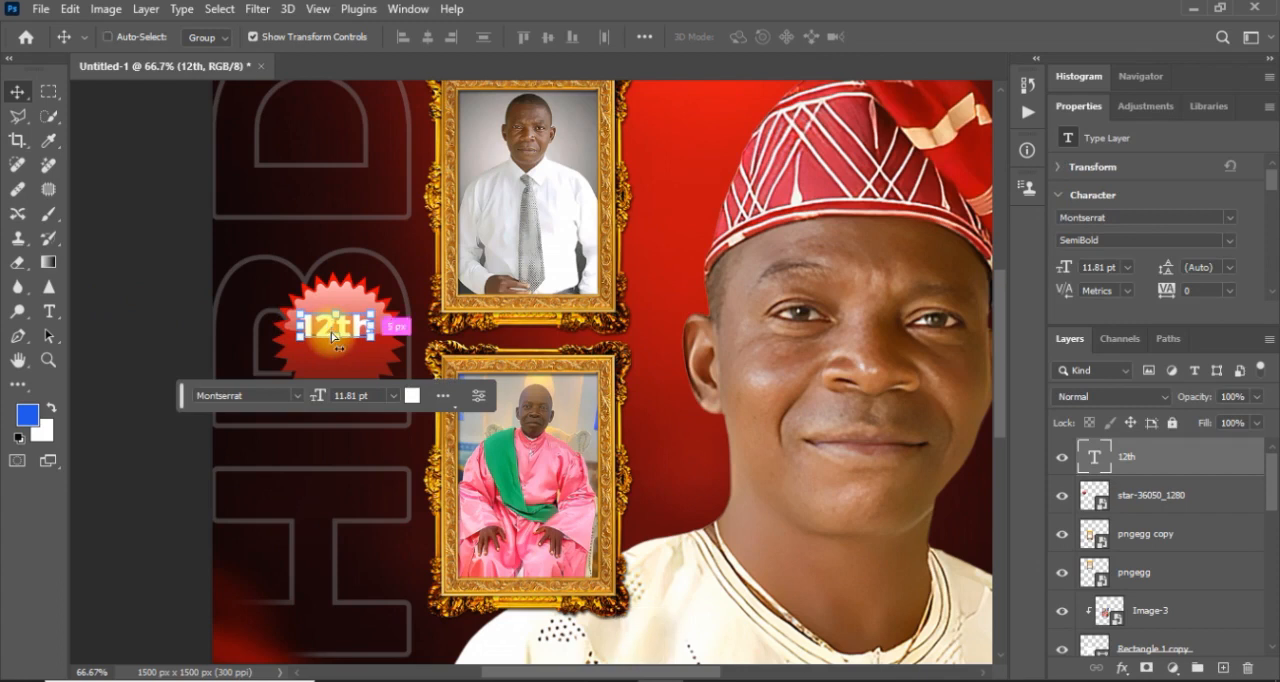
Duplicate the 12th text, place the copy directly below it on the badge, and change its wording to "NOV".
{"action": "key", "text": "ctrl+j"}
{"action": "left_click_drag", "start_coordinate": [328, 332], "coordinate": [324, 366]}
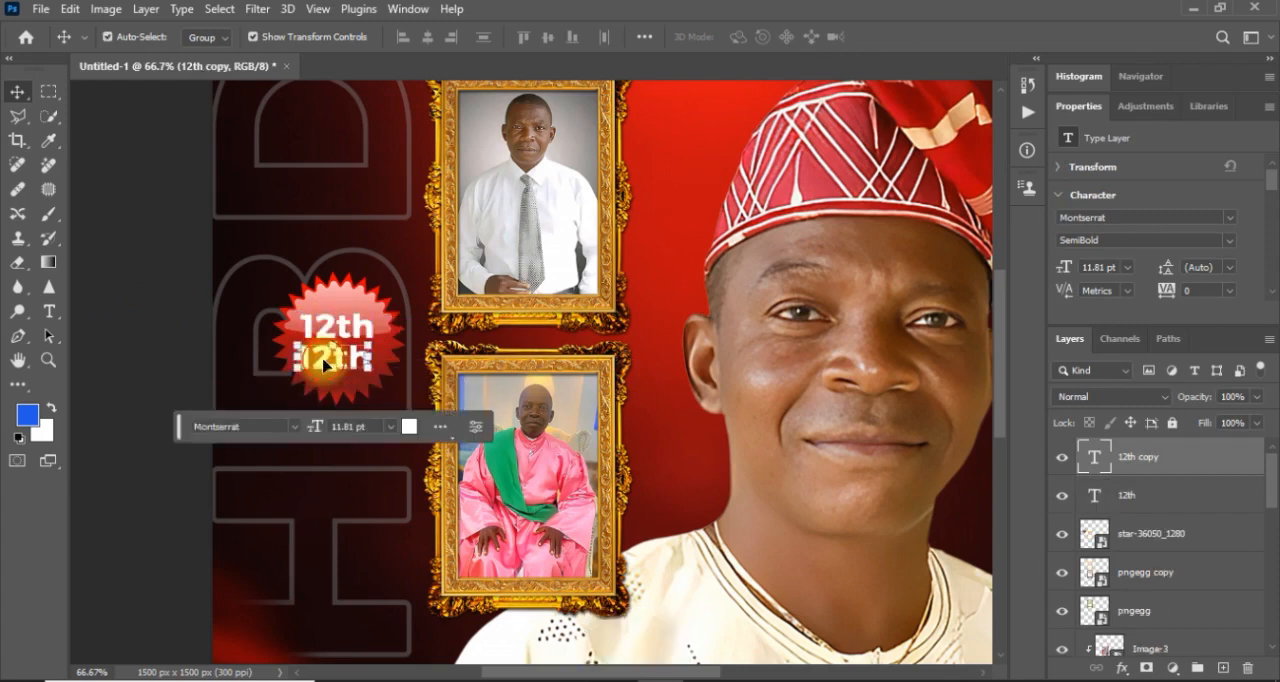
{"action": "double_click", "coordinate": [323, 360]}
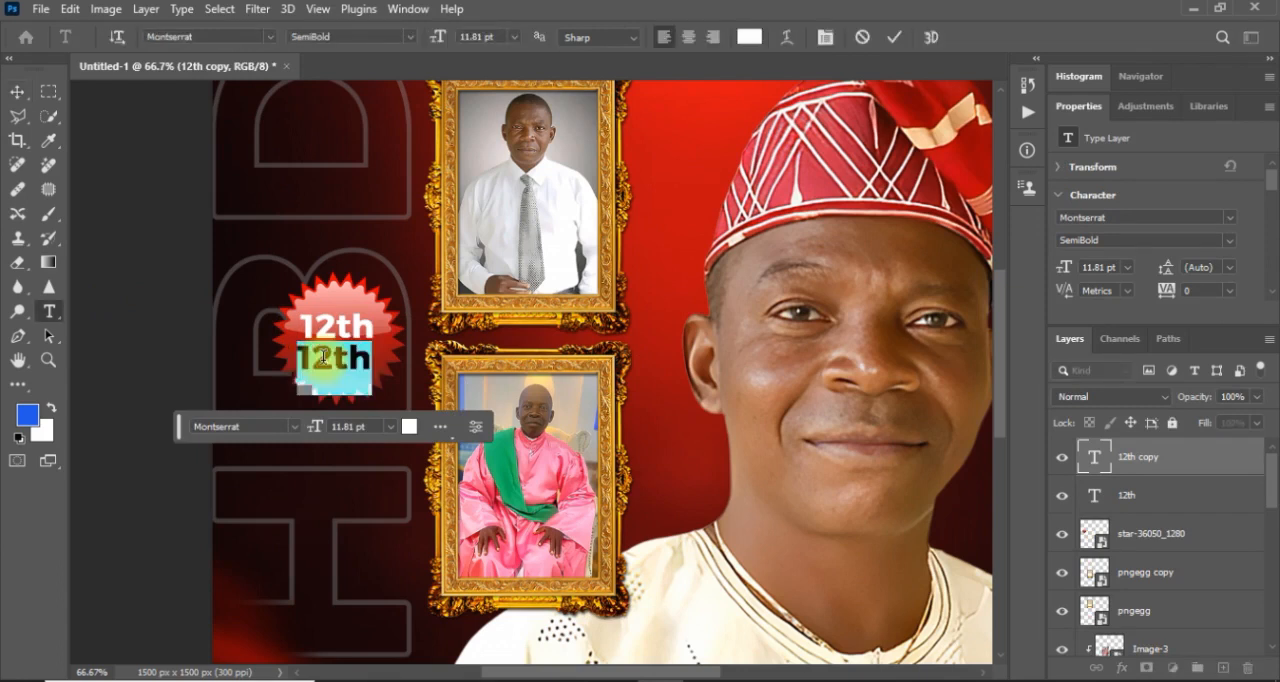
{"action": "type", "text": "NOV"}
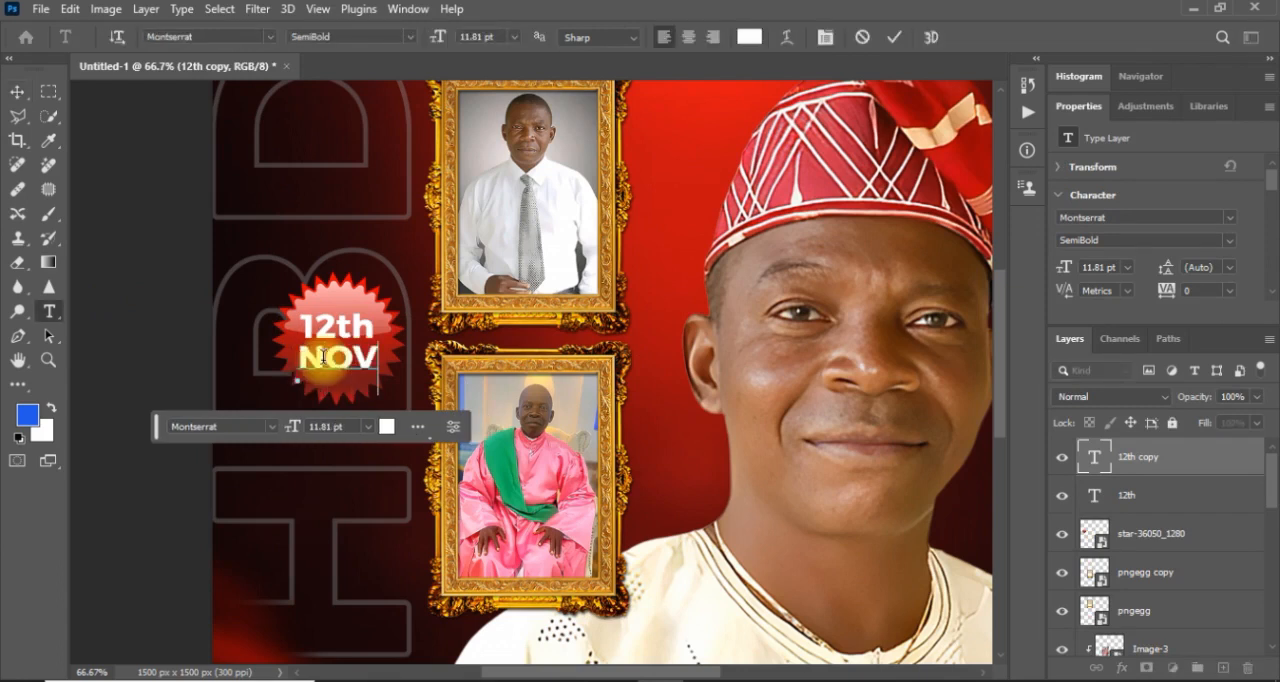
{"action": "left_click", "coordinate": [18, 94]}
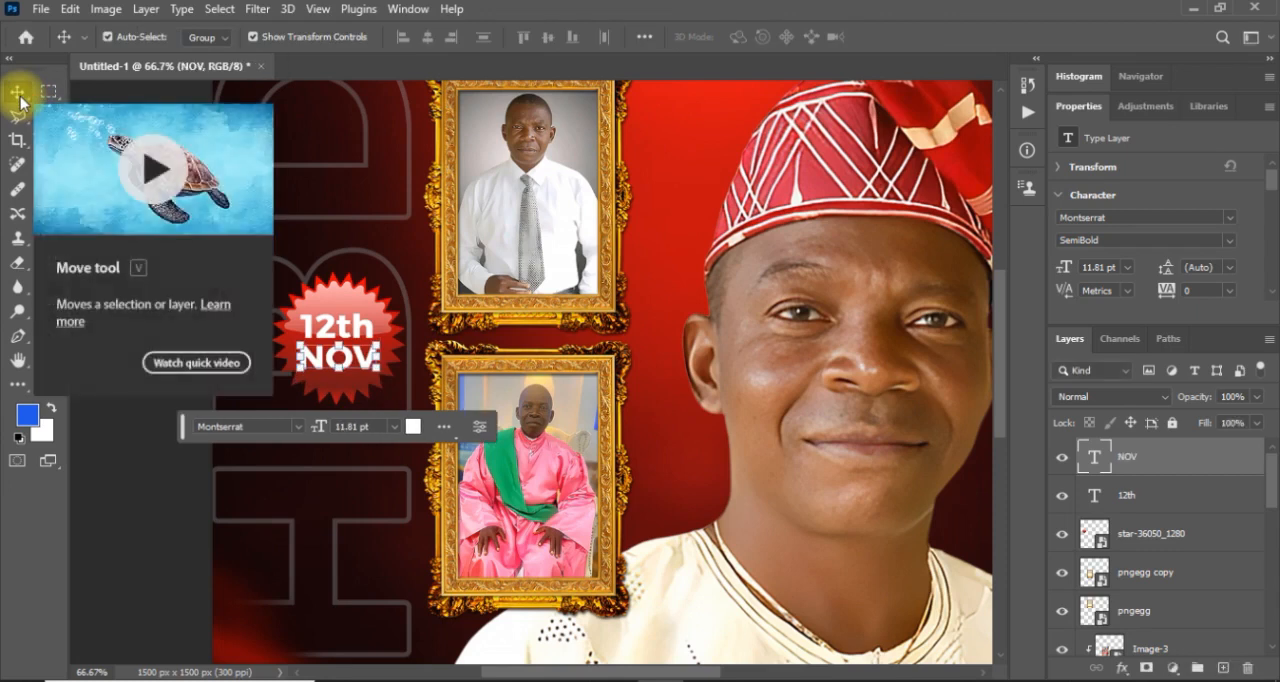
Set the NOV text's font style to Medium, deselect the layer, and check the whole flyer.
{"action": "left_click", "coordinate": [1228, 246]}
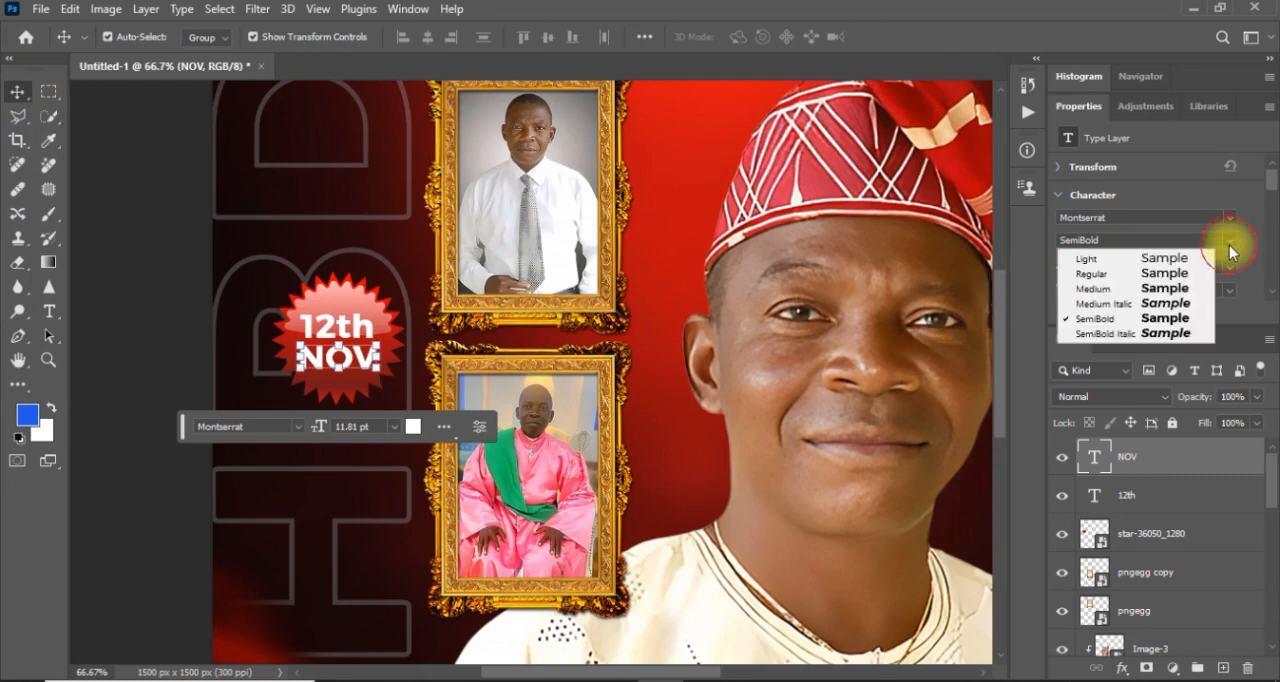
{"action": "left_click", "coordinate": [1130, 289]}
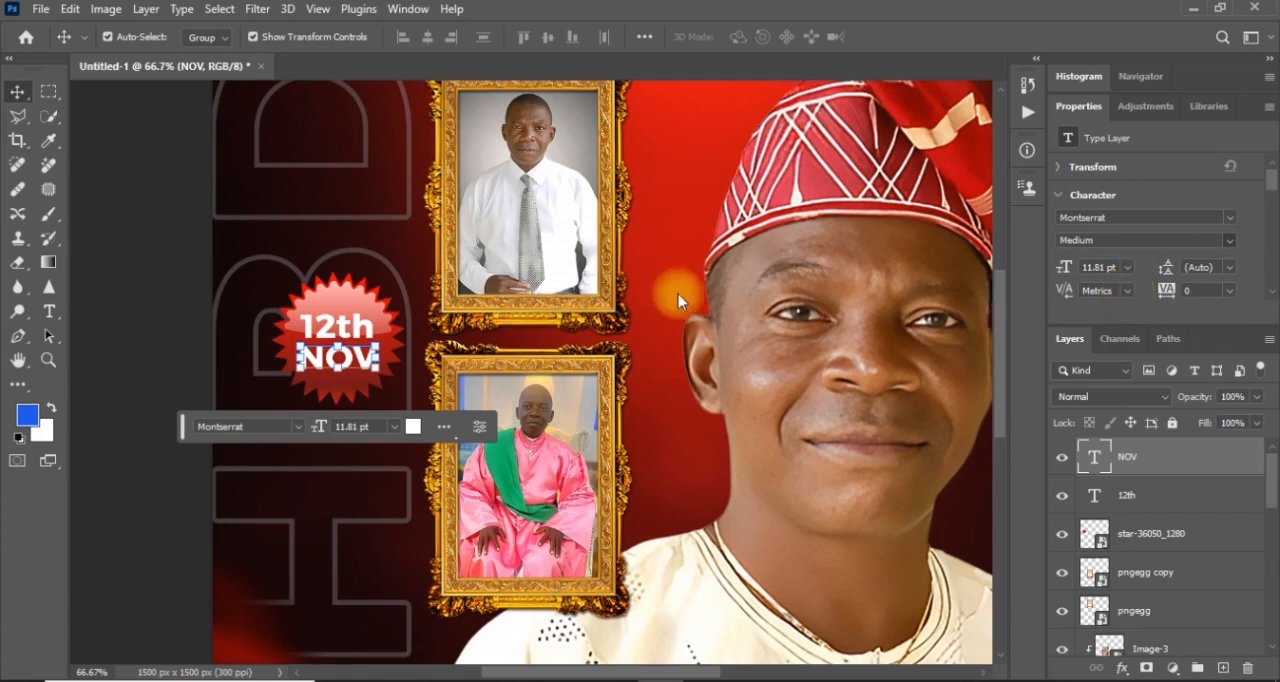
{"action": "left_click", "coordinate": [165, 343]}
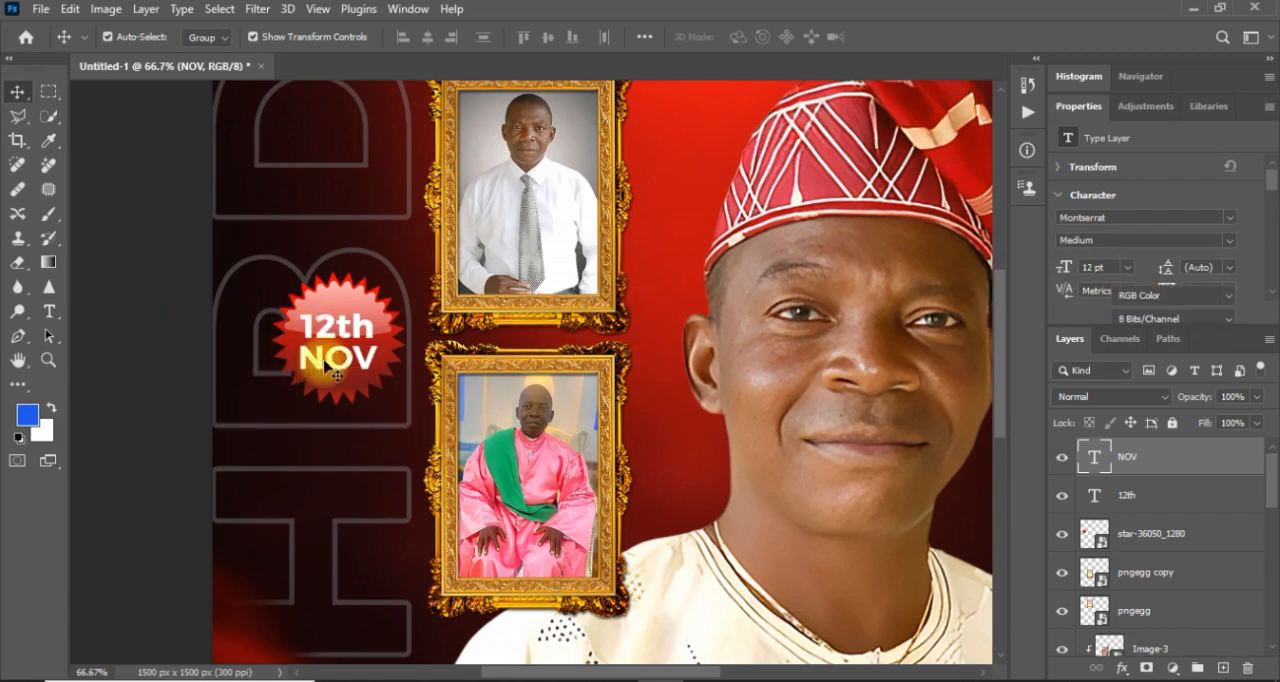
{"action": "key", "text": "ctrl+minus"}
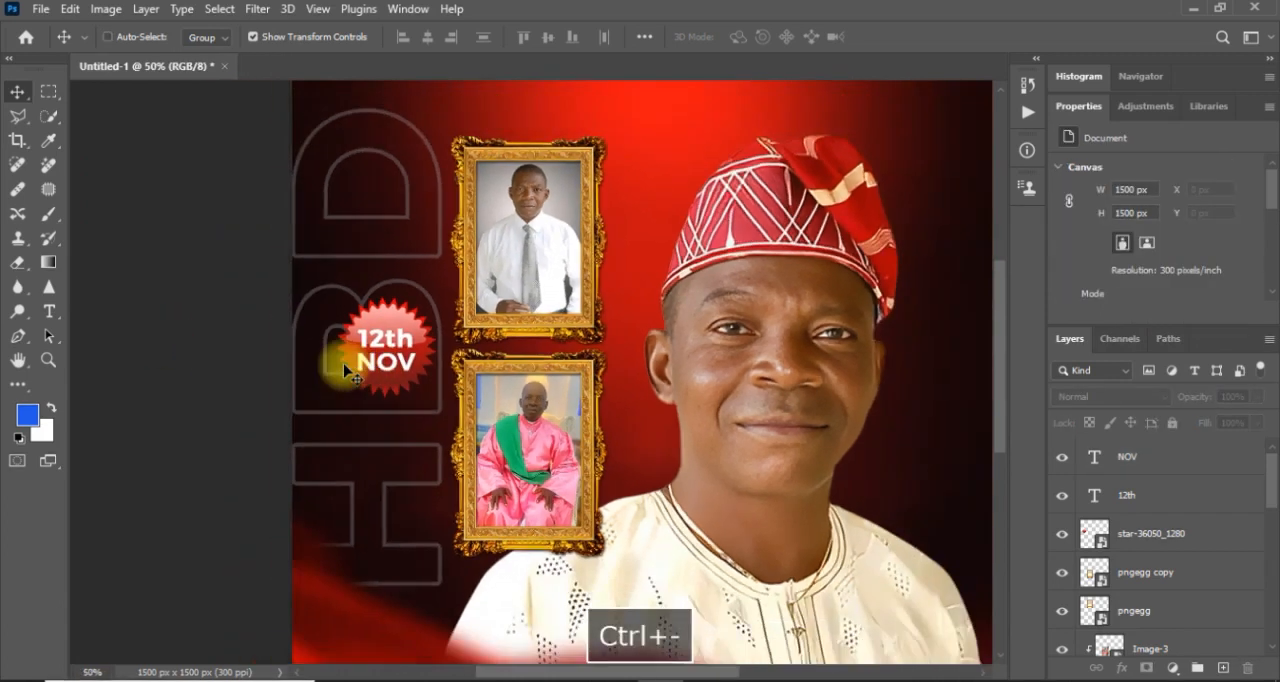
{"action": "key", "text": "ctrl+minus"}
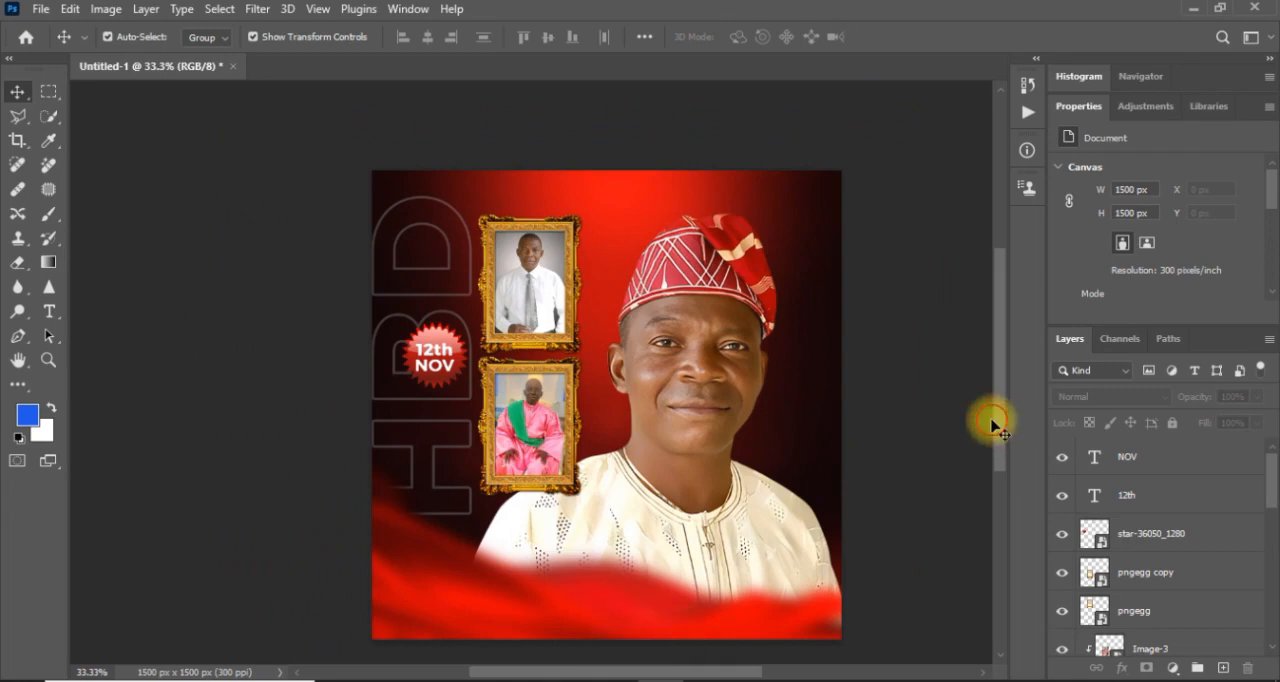
{"action": "left_click_drag", "start_coordinate": [1003, 422], "coordinate": [1003, 430]}
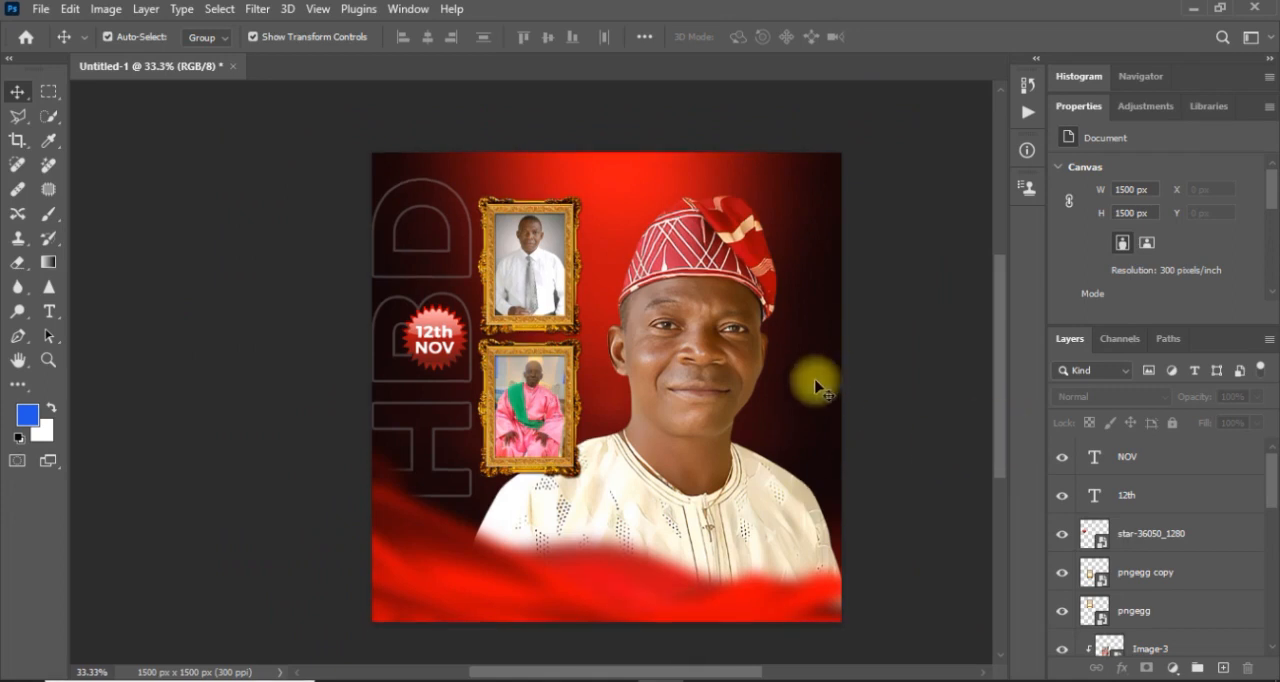
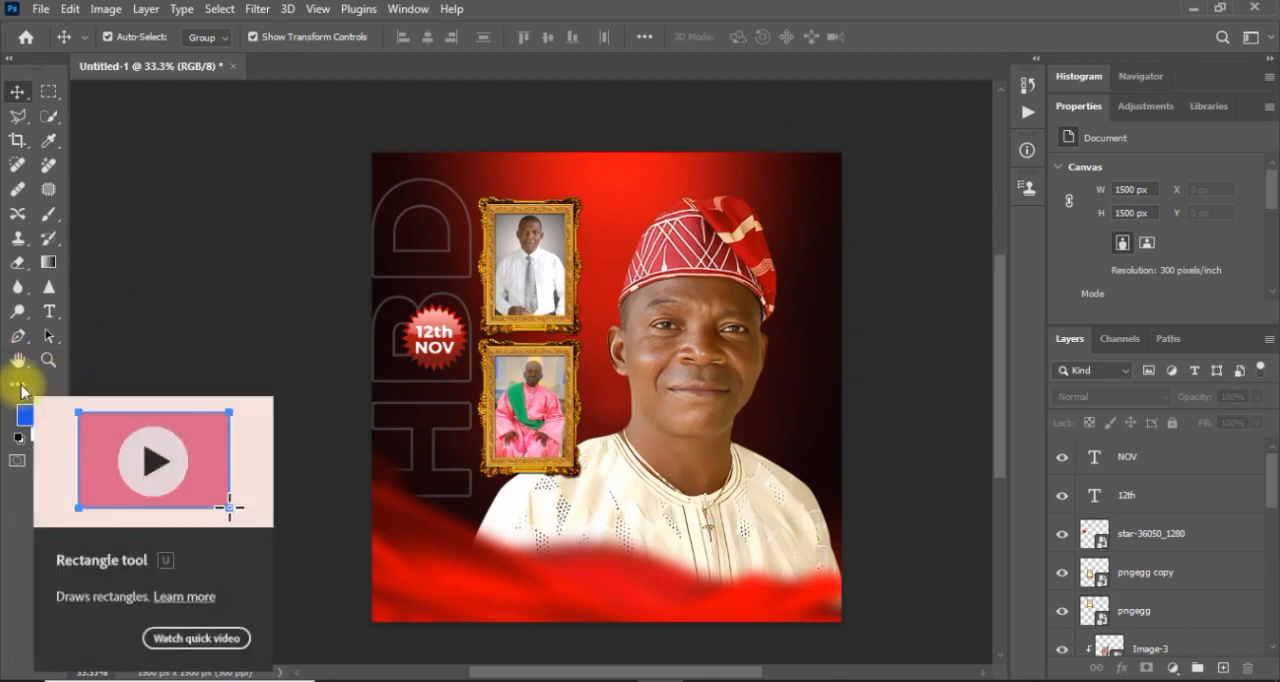
Draw a white ellipse about 785 by 813 px over the man's head and nudge it down 20 px.
{"action": "left_click", "coordinate": [21, 387]}
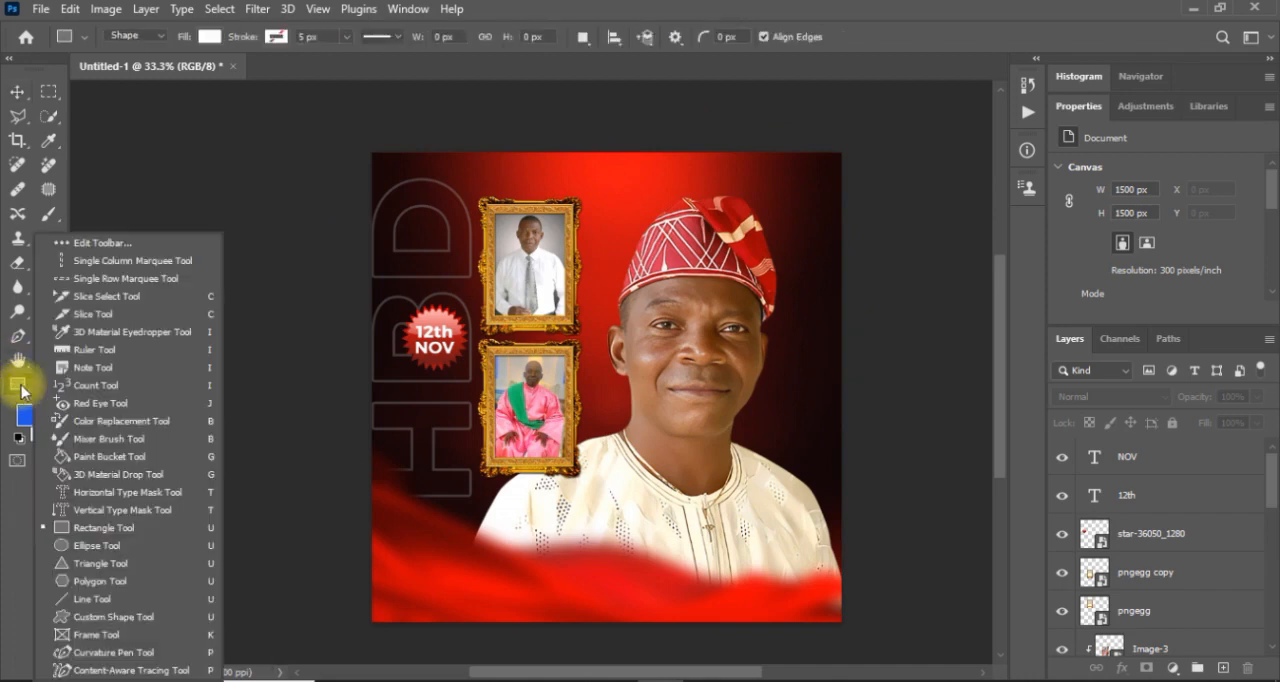
{"action": "left_click", "coordinate": [67, 552]}
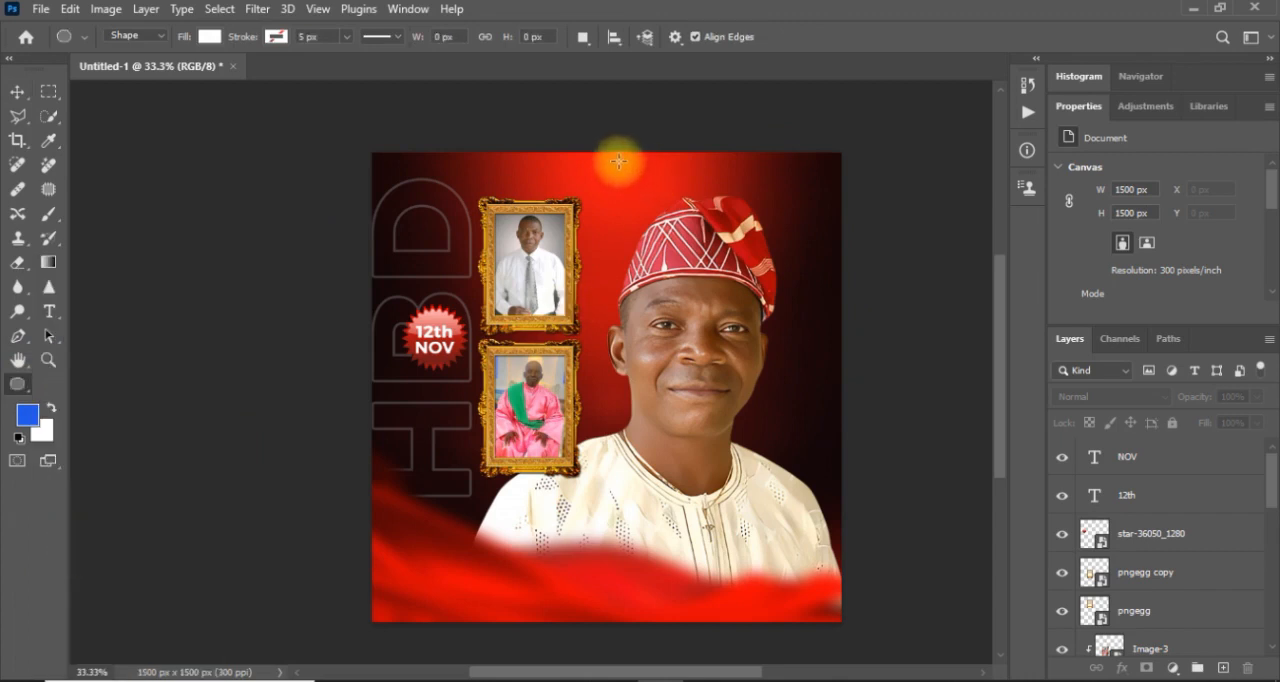
{"action": "left_click_drag", "start_coordinate": [584, 155], "coordinate": [823, 406]}
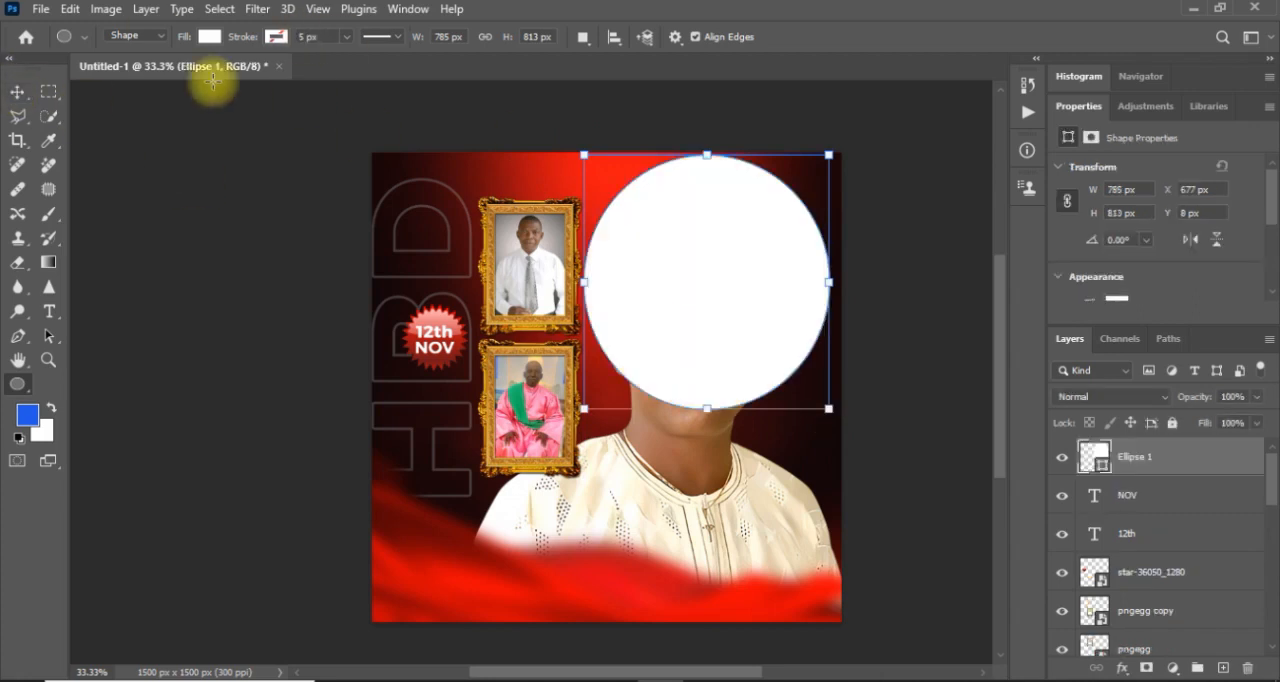
{"action": "left_click", "coordinate": [16, 94]}
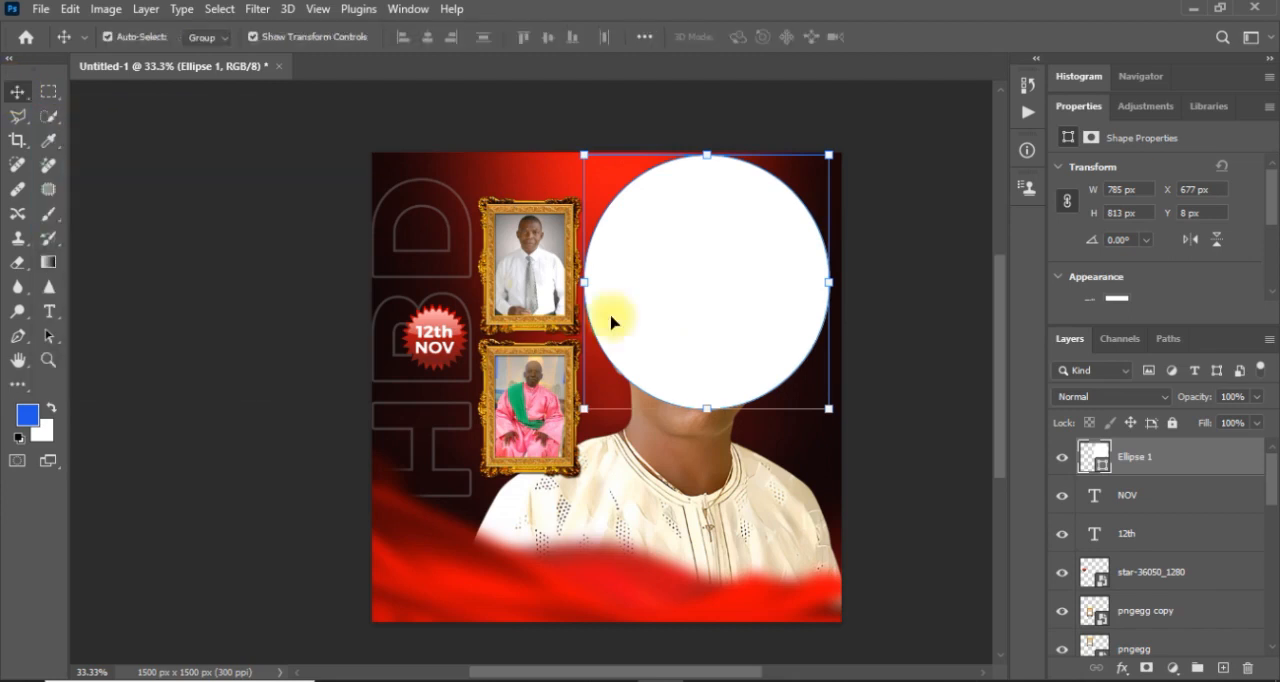
{"action": "key", "text": "shift+Down"}
{"action": "key", "text": "shift+Down"}
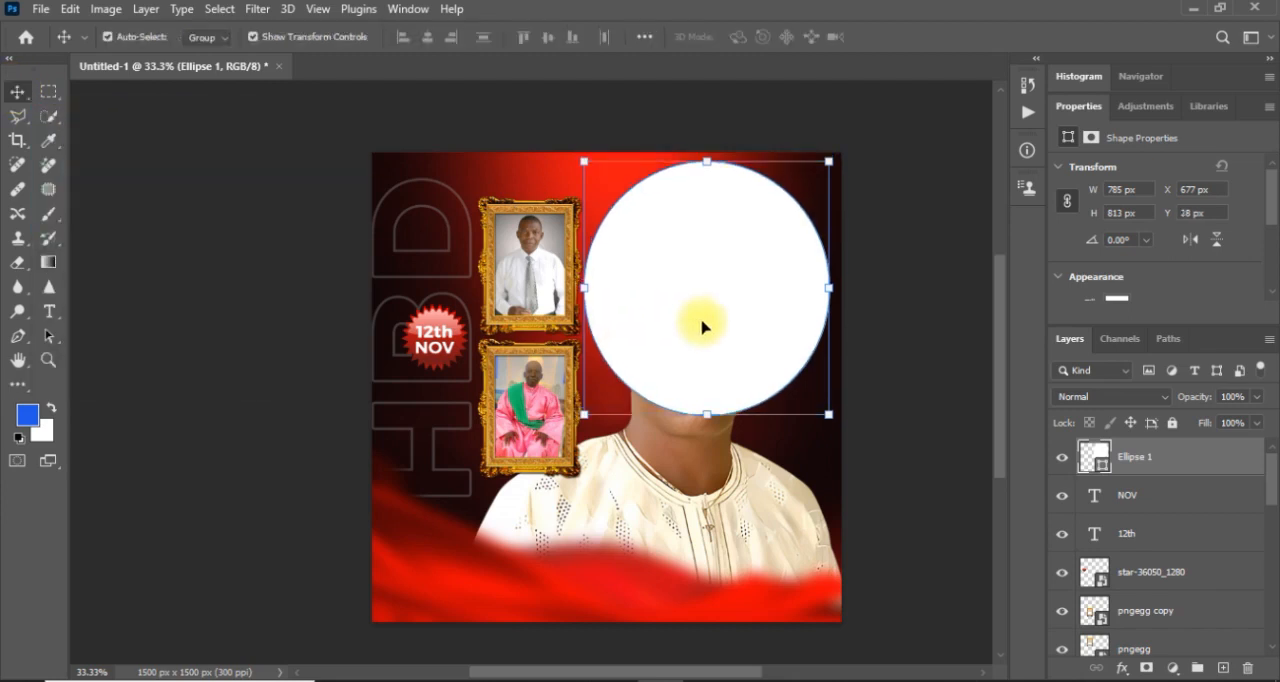
Set the ellipse layer's fill to 0% and add a white Stroke effect so it becomes a ring.
{"action": "left_click", "coordinate": [1257, 423]}
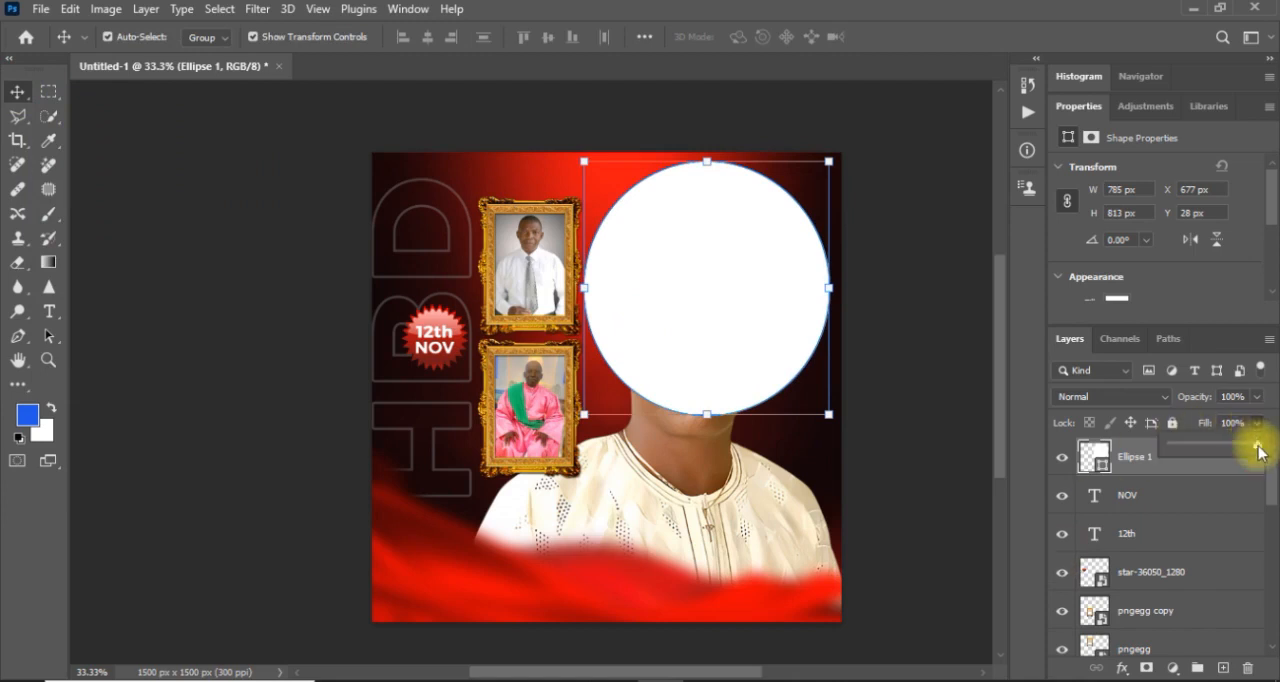
{"action": "left_click_drag", "start_coordinate": [1259, 452], "coordinate": [1129, 452]}
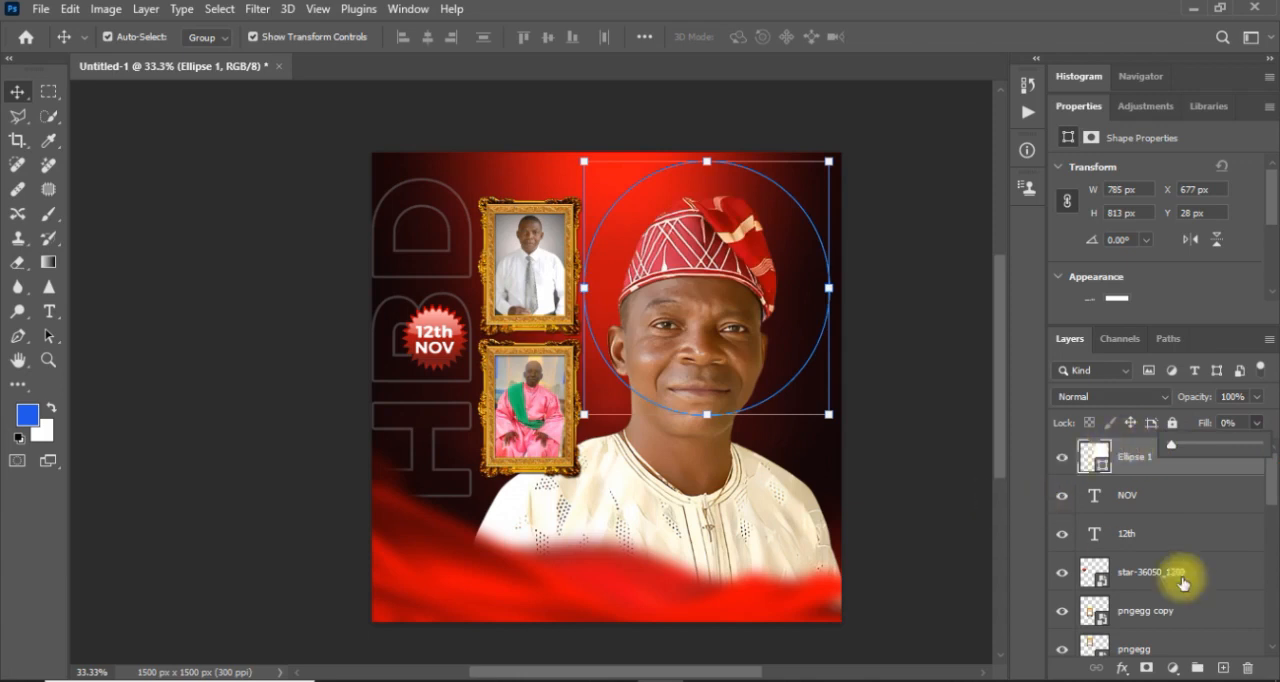
{"action": "left_click", "coordinate": [1123, 669]}
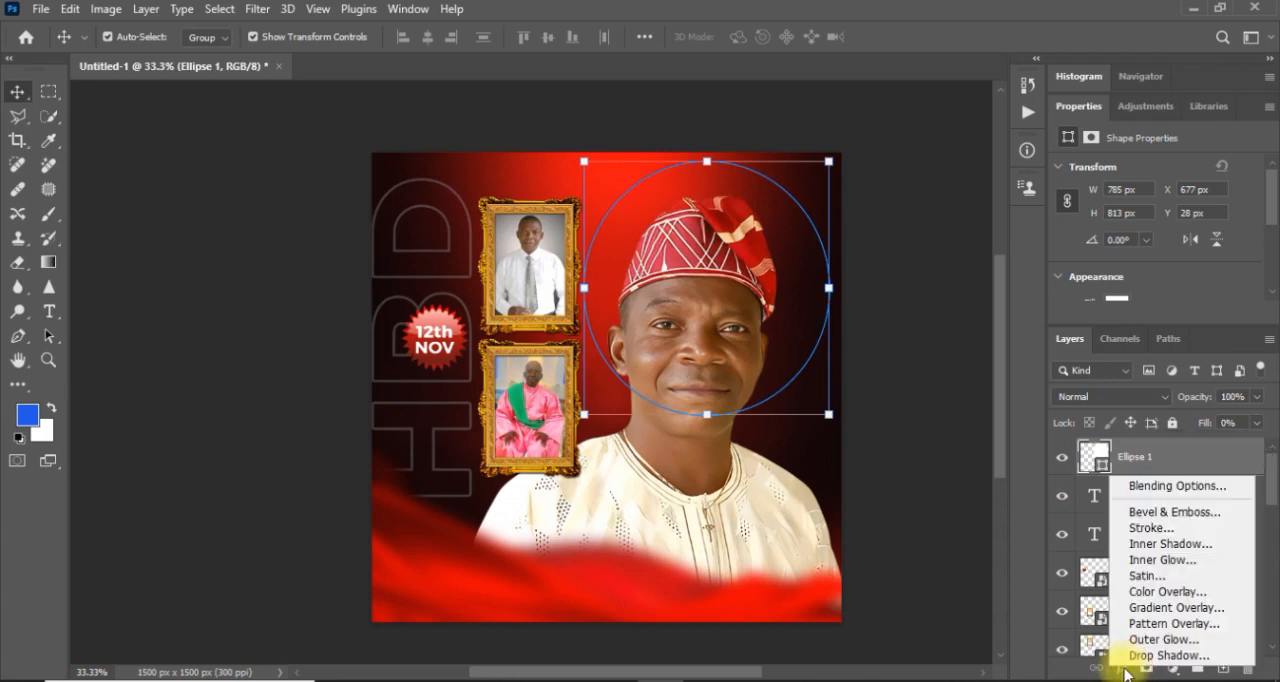
{"action": "left_click", "coordinate": [1124, 671]}
{"action": "left_click", "coordinate": [1123, 669]}
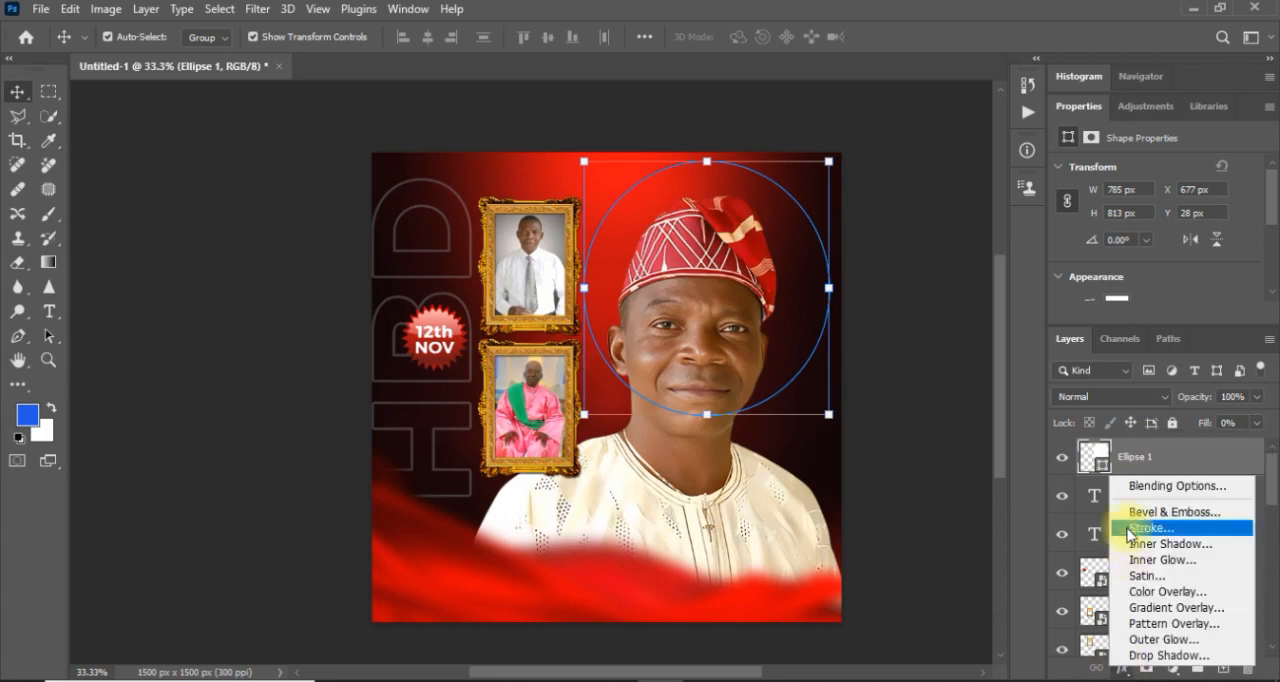
{"action": "left_click", "coordinate": [1144, 490]}
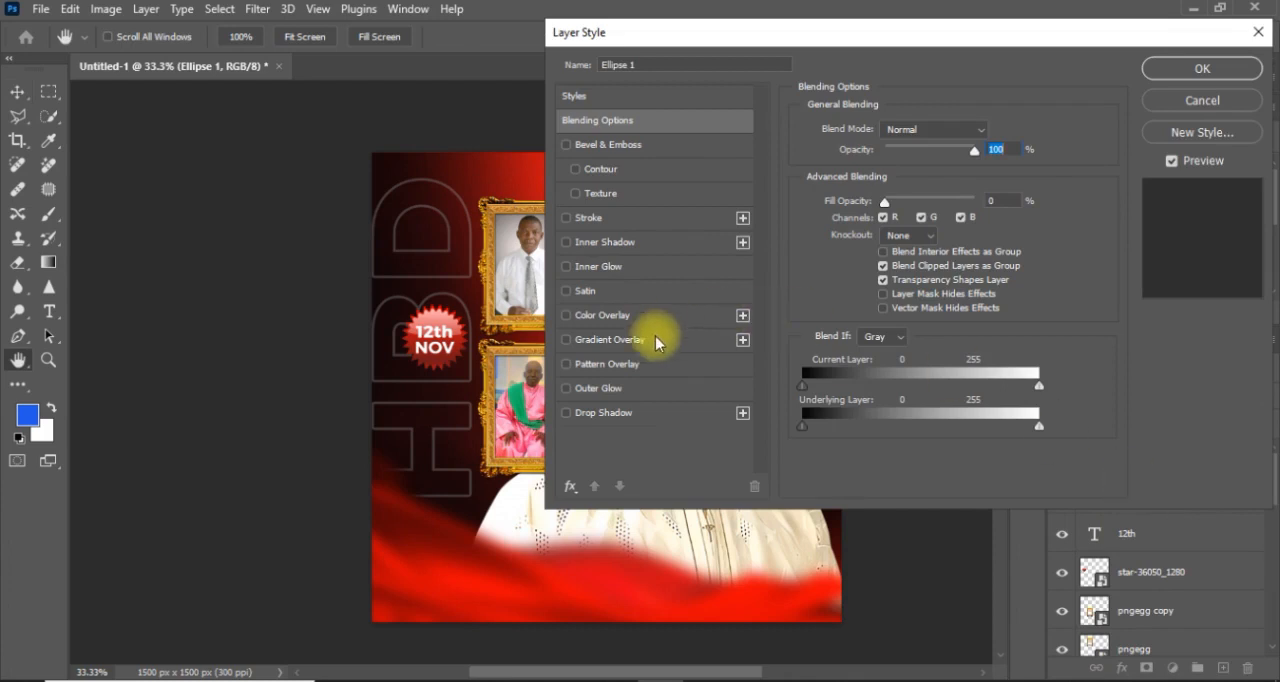
{"action": "left_click", "coordinate": [574, 219]}
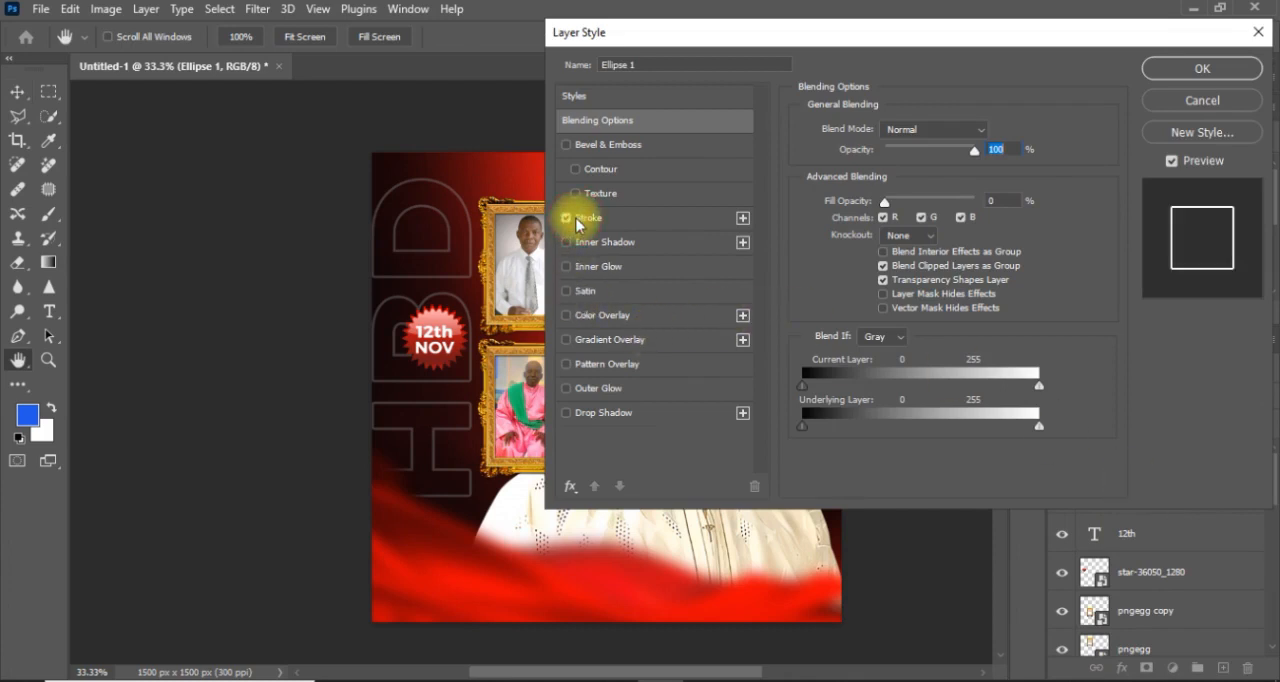
{"action": "left_click", "coordinate": [1202, 68]}
{"action": "key", "text": "v"}
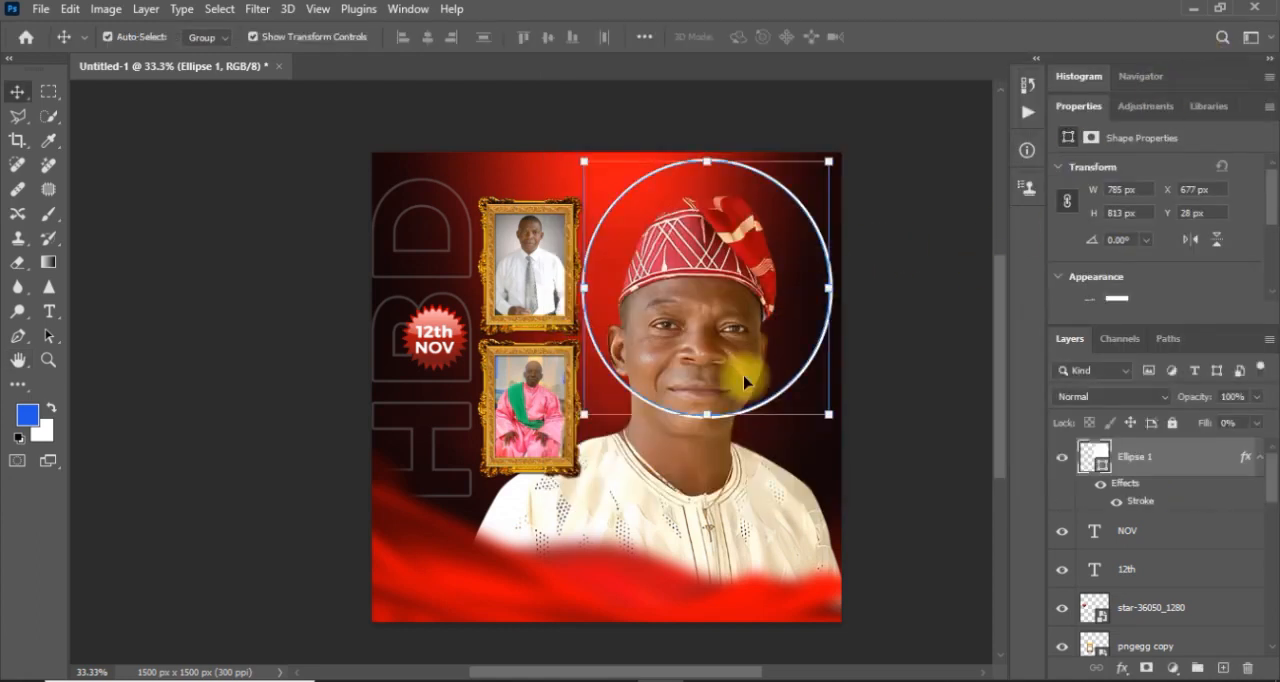
Nudge the ring down around the man's head to a Y position of 68 px.
{"action": "key", "text": "shift+Down"}
{"action": "key", "text": "shift+Down"}
{"action": "key", "text": "shift+Down"}
{"action": "key", "text": "shift+Down"}
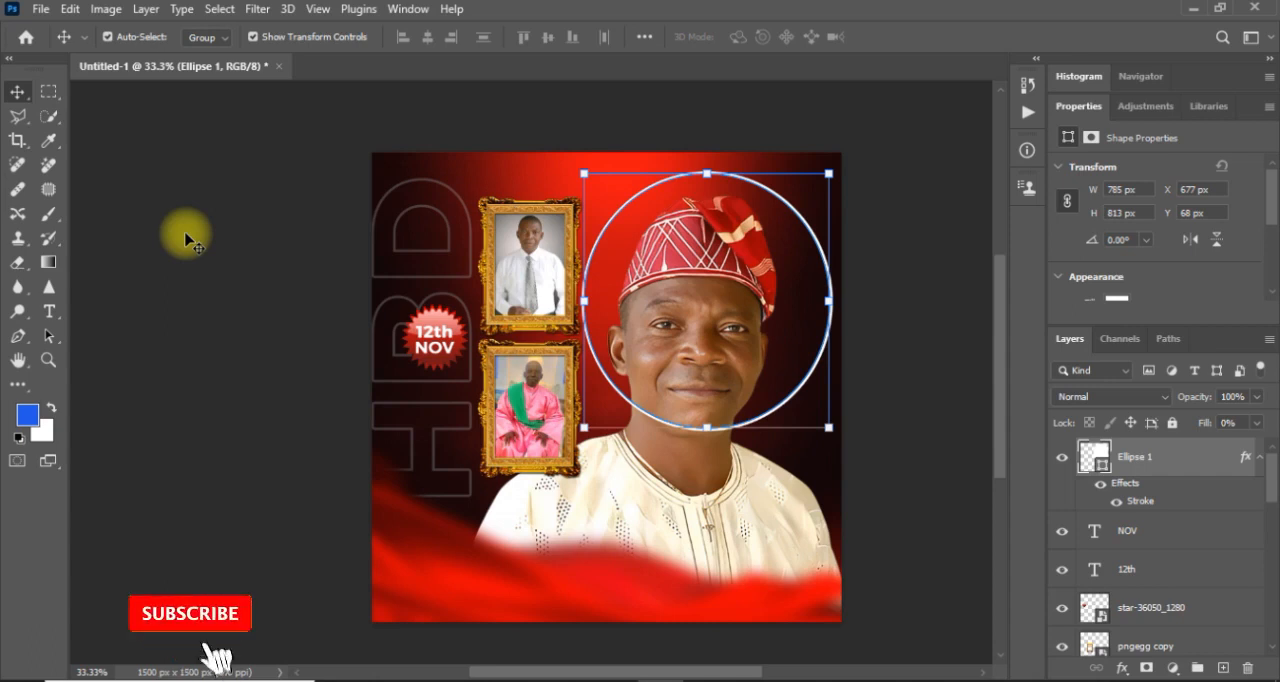
Start white Montserrat Medium 12 pt text along the ring's upper-left outside edge with the word "HAPPY".
{"action": "left_click", "coordinate": [49, 312]}
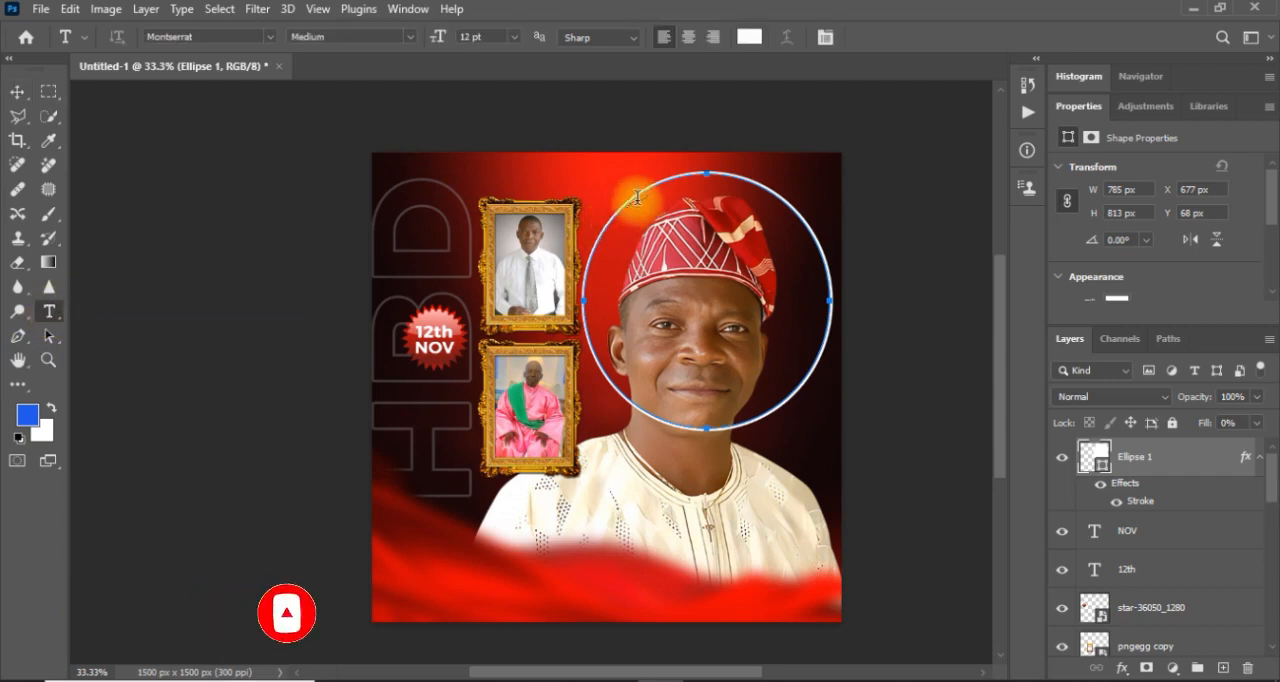
{"action": "key", "text": "ctrl+equal"}
{"action": "key", "text": "ctrl+equal"}
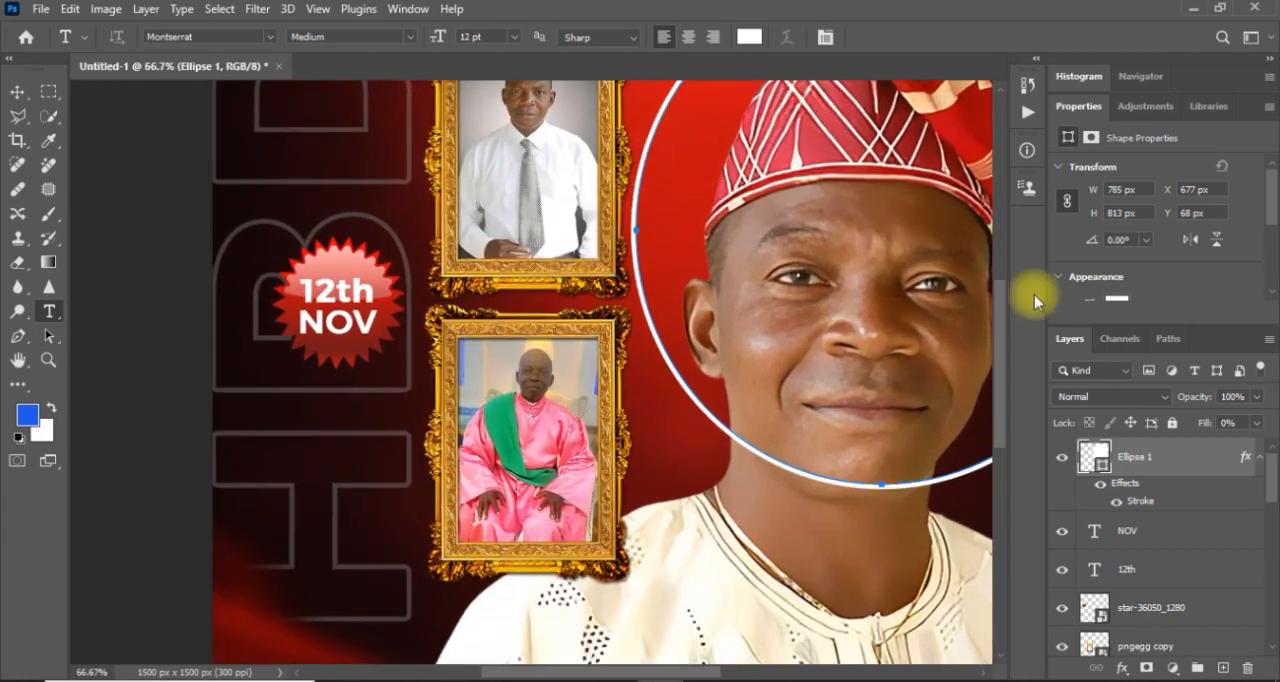
{"action": "left_click_drag", "start_coordinate": [1001, 324], "coordinate": [1008, 277]}
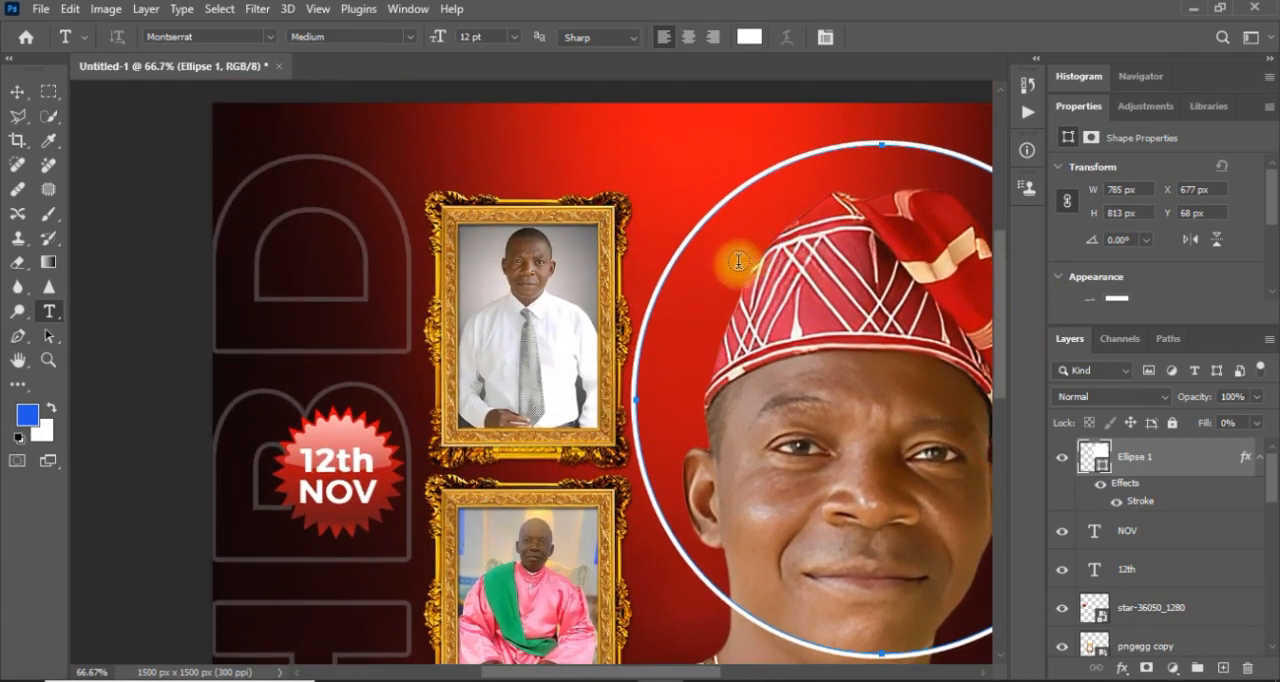
{"action": "left_click", "coordinate": [665, 274]}
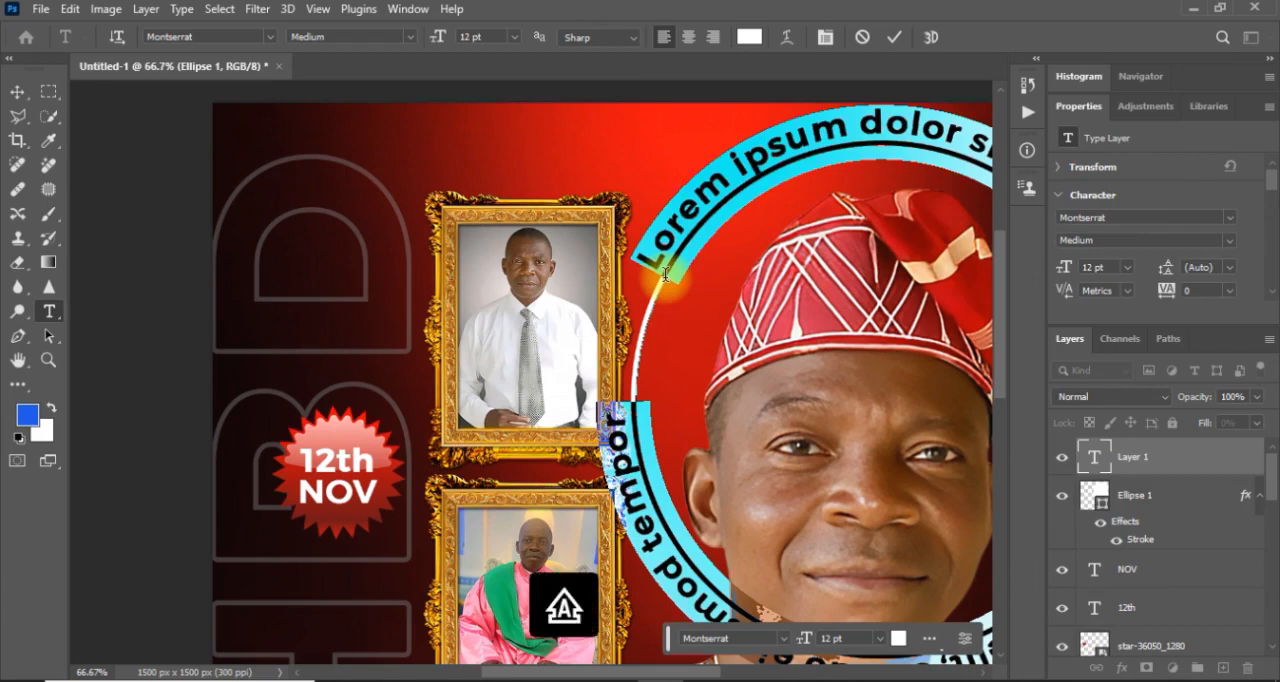
{"action": "type", "text": "HAPPY"}
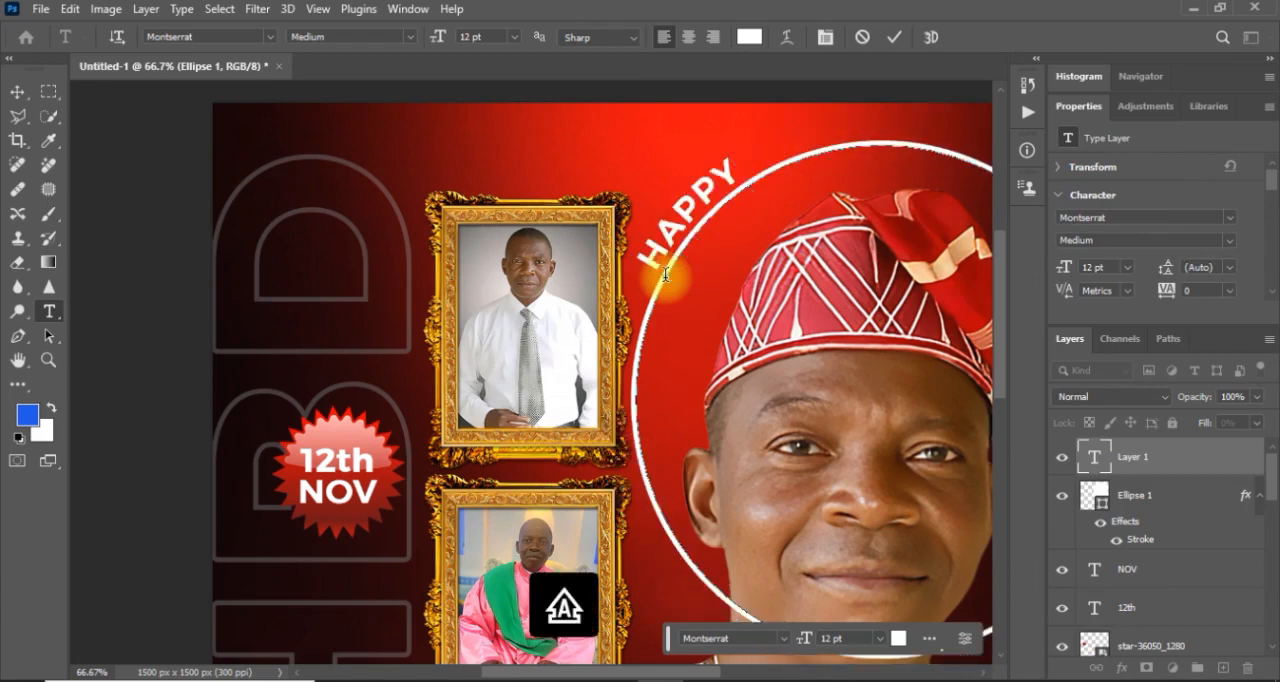
Continue the text around the ring so it reads "HAPPY BIRTHDAY DADDY / HAPPY BIRTHDAY DADDY".
{"action": "key", "text": "ctrl+minus"}
{"action": "key", "text": "ctrl+minus"}
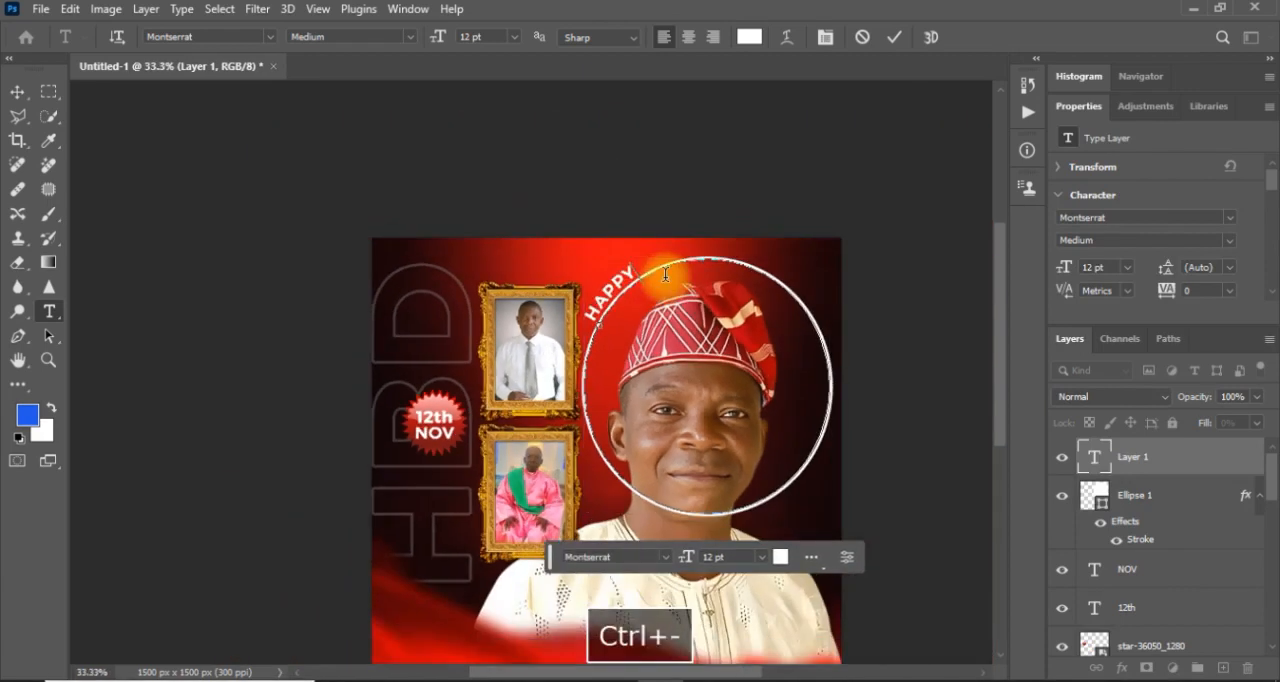
{"action": "type", "text": "BI"}
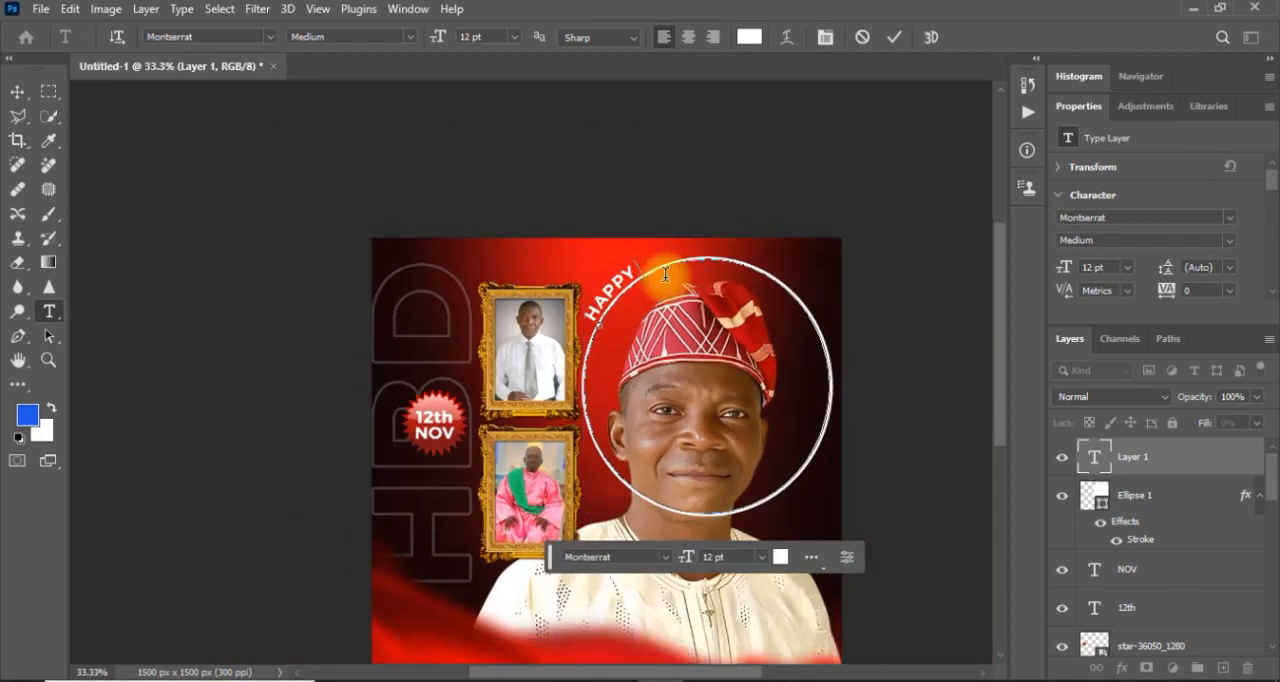
{"action": "type", "text": "RTHS"}
{"action": "key", "text": "BackSpace"}
{"action": "type", "text": "DAY DA"}
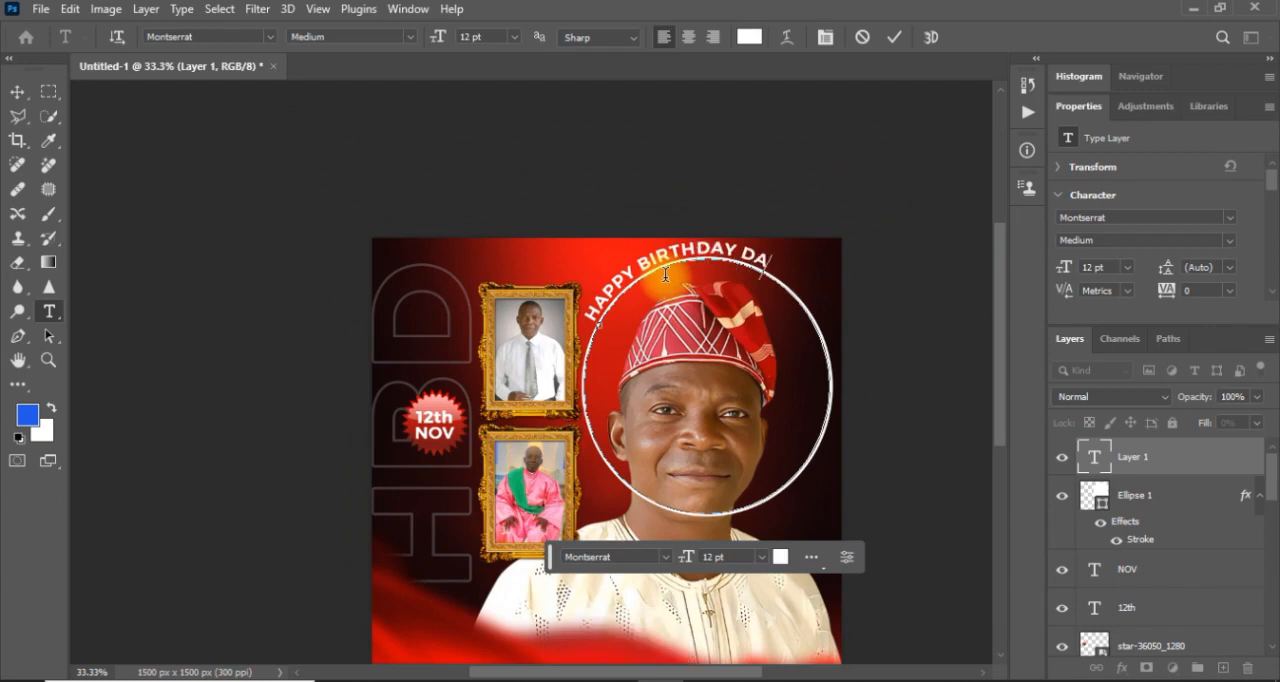
{"action": "type", "text": "DDY"}
{"action": "type", "text": " / HAP"}
{"action": "type", "text": "PY BI"}
{"action": "type", "text": "RTHDAY "}
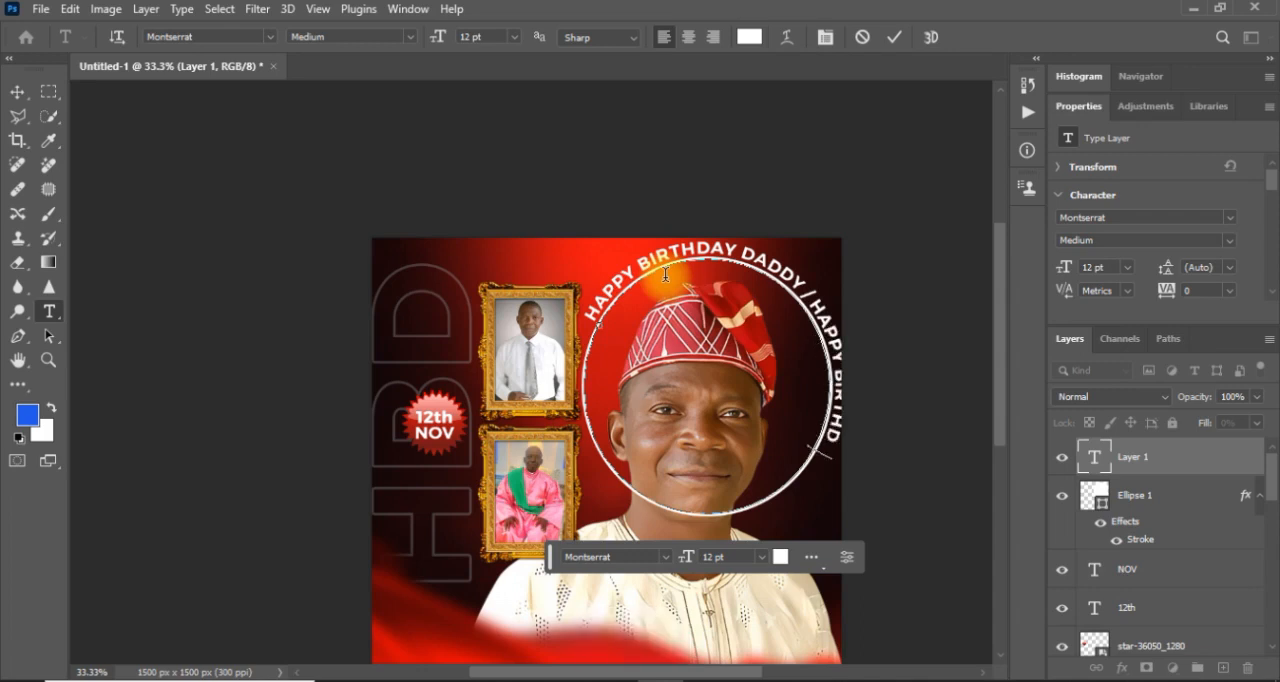
{"action": "type", "text": "DADDY"}
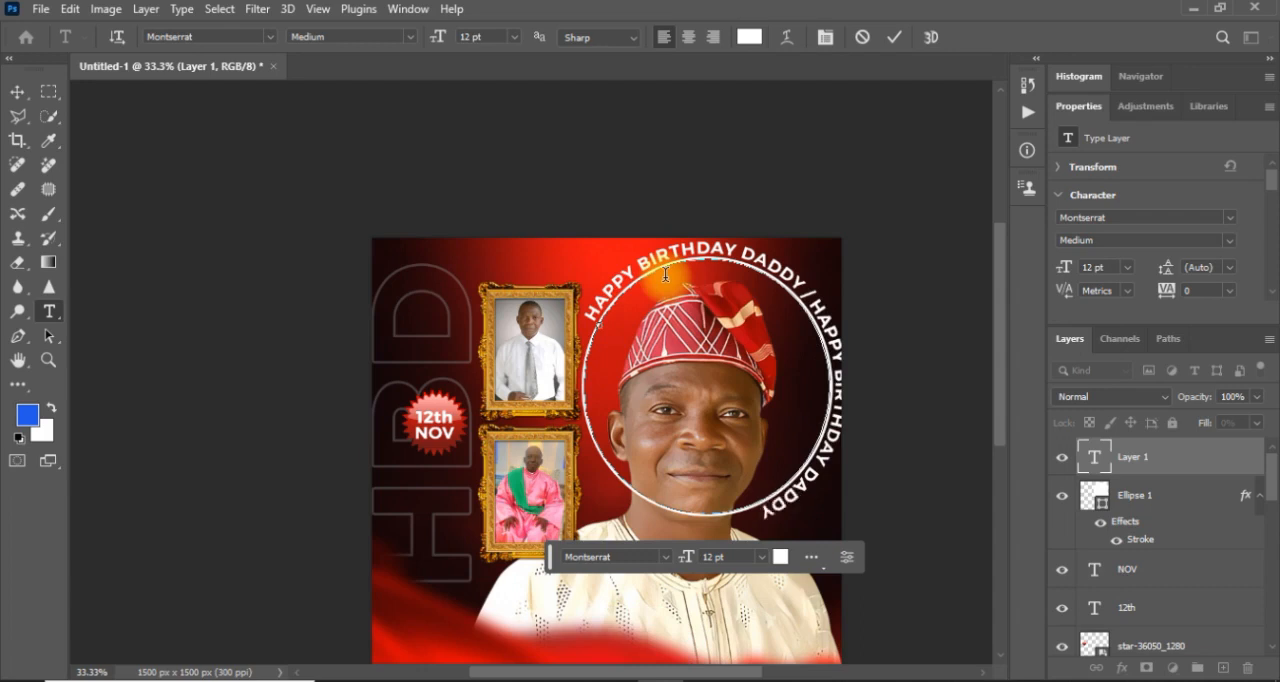
{"action": "type", "text": " / "}
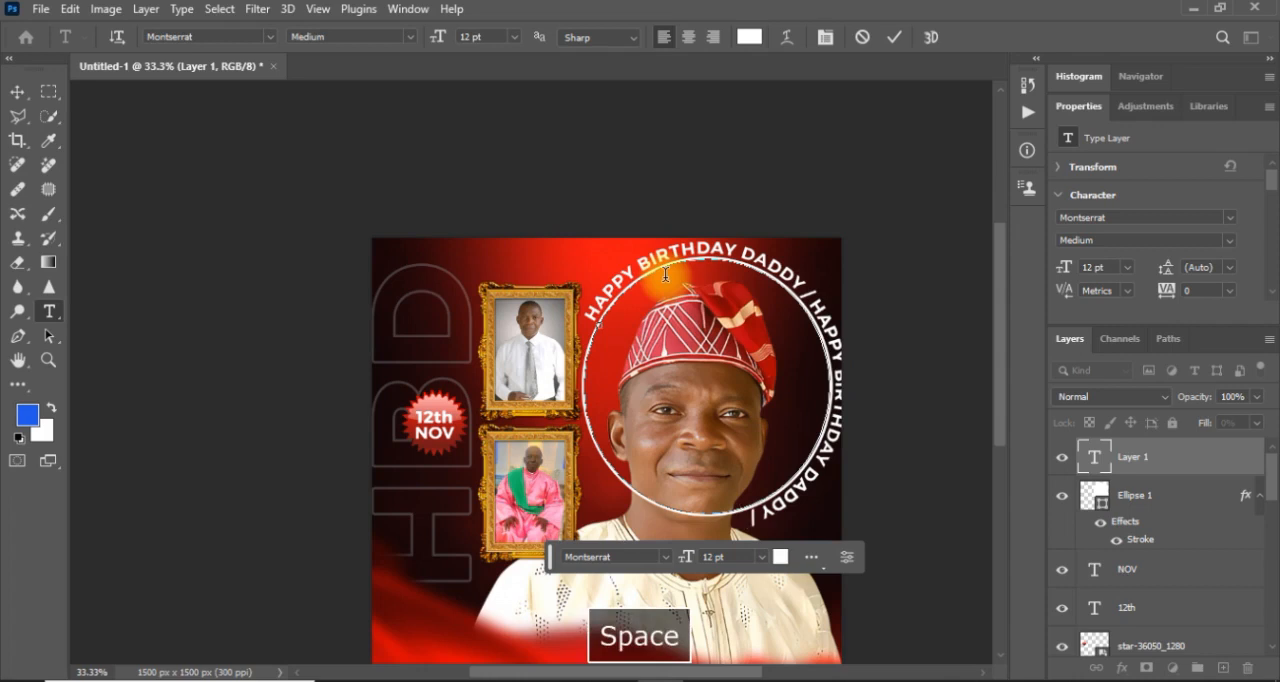
{"action": "type", "text": "H"}
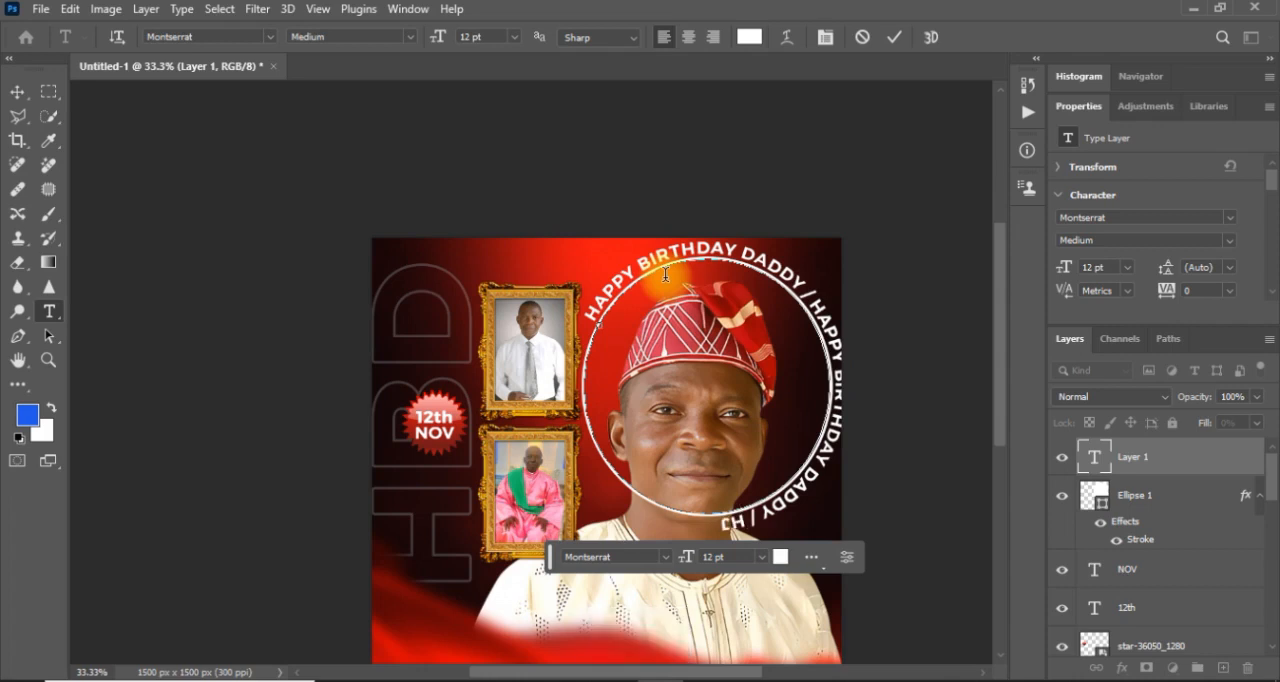
{"action": "type", "text": "APPY BIT"}
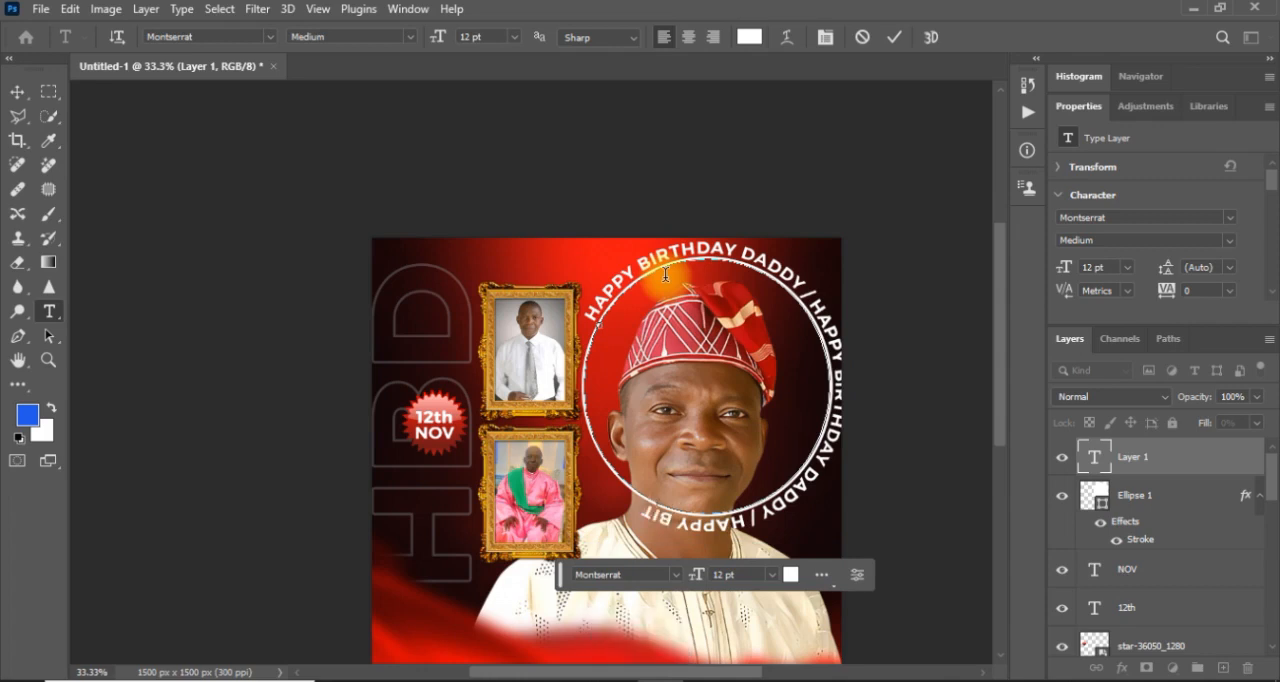
Extend the circular text with "/ HAPPY BIRTHDAY" and commit the text layer.
{"action": "key", "text": "BackSpace"}
{"action": "type", "text": "RTHDAY"}
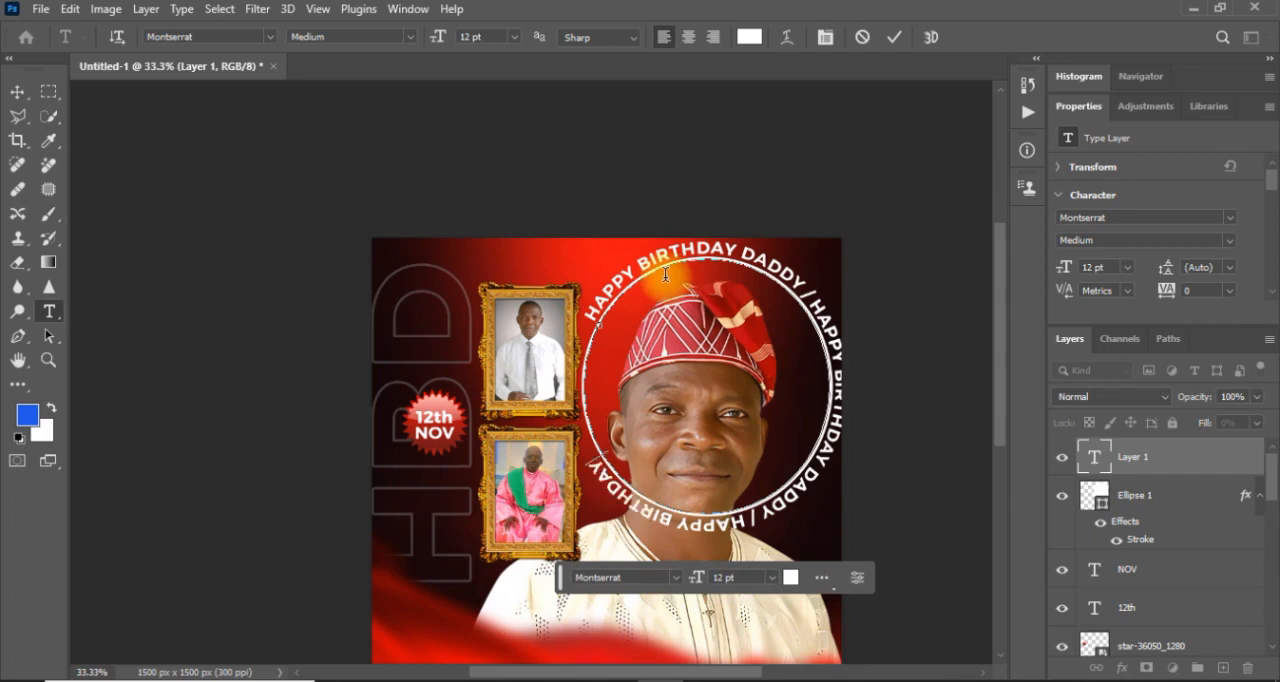
{"action": "left_click", "coordinate": [14, 98]}
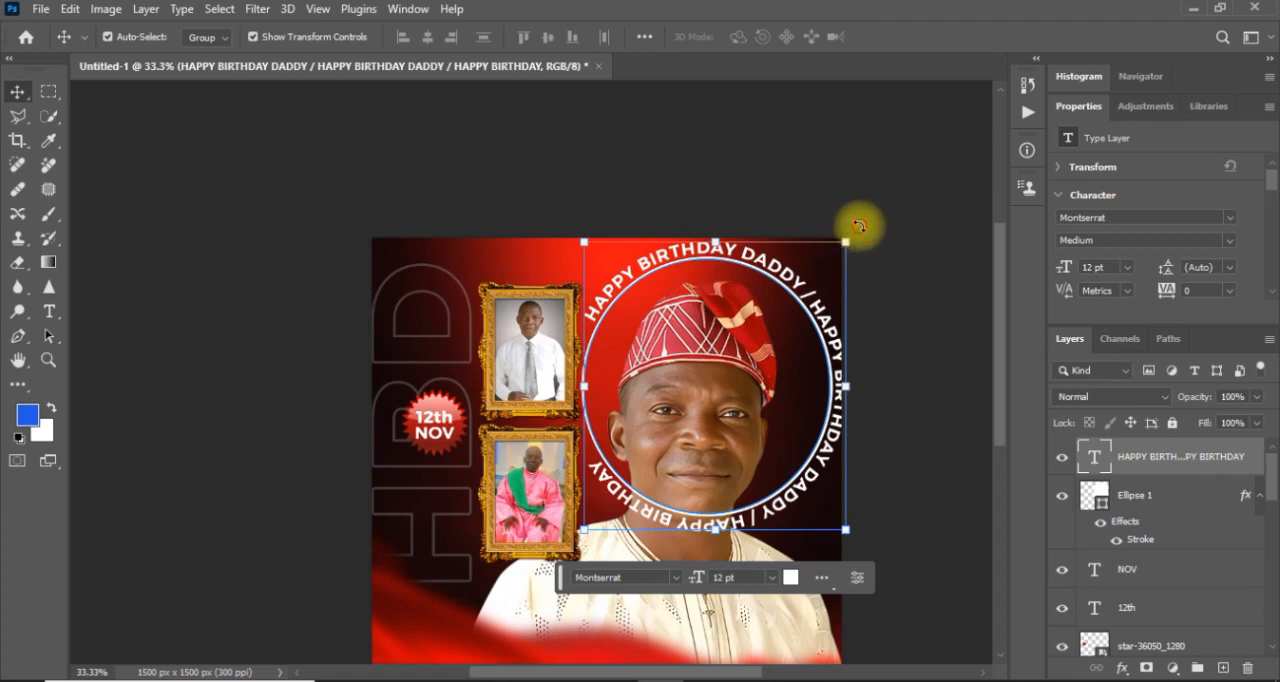
Try rotating the circular birthday text counter-clockwise around the man's head, and undo the rotation.
{"action": "left_click", "coordinate": [858, 226]}
{"action": "left_click_drag", "start_coordinate": [849, 220], "coordinate": [563, 206]}
{"action": "key", "text": "Return"}
{"action": "key", "text": "ctrl+z"}
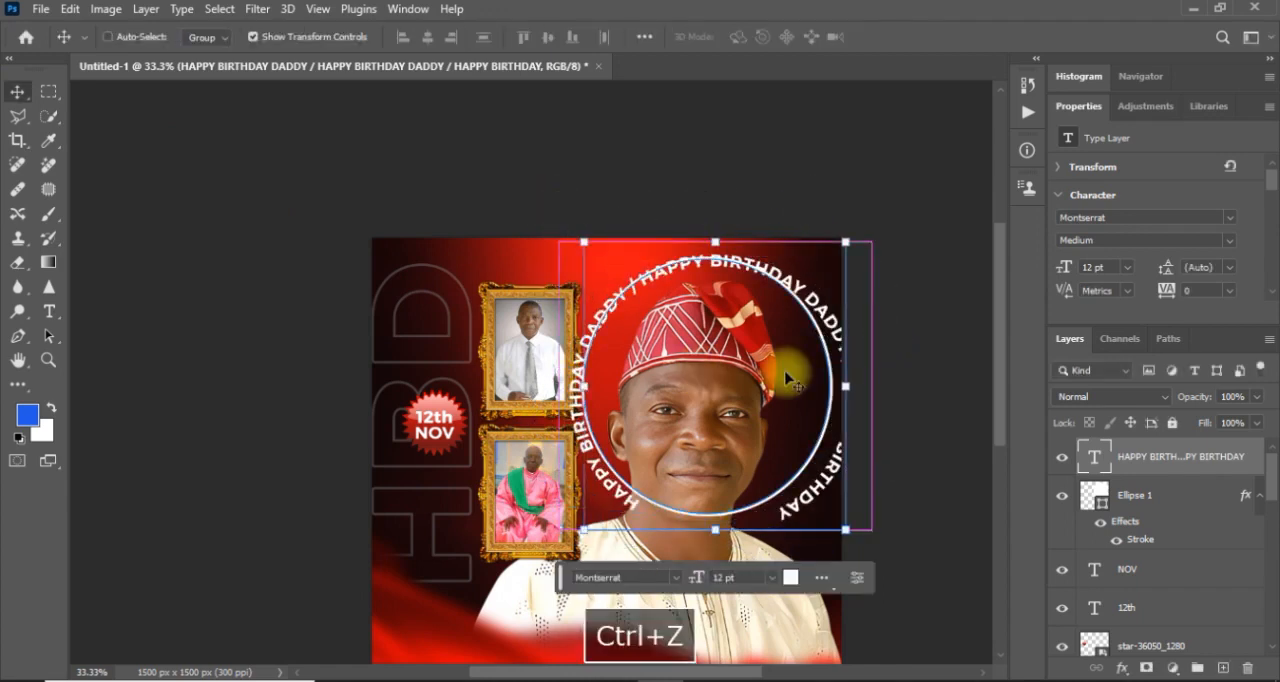
{"action": "key", "text": "ctrl+z"}
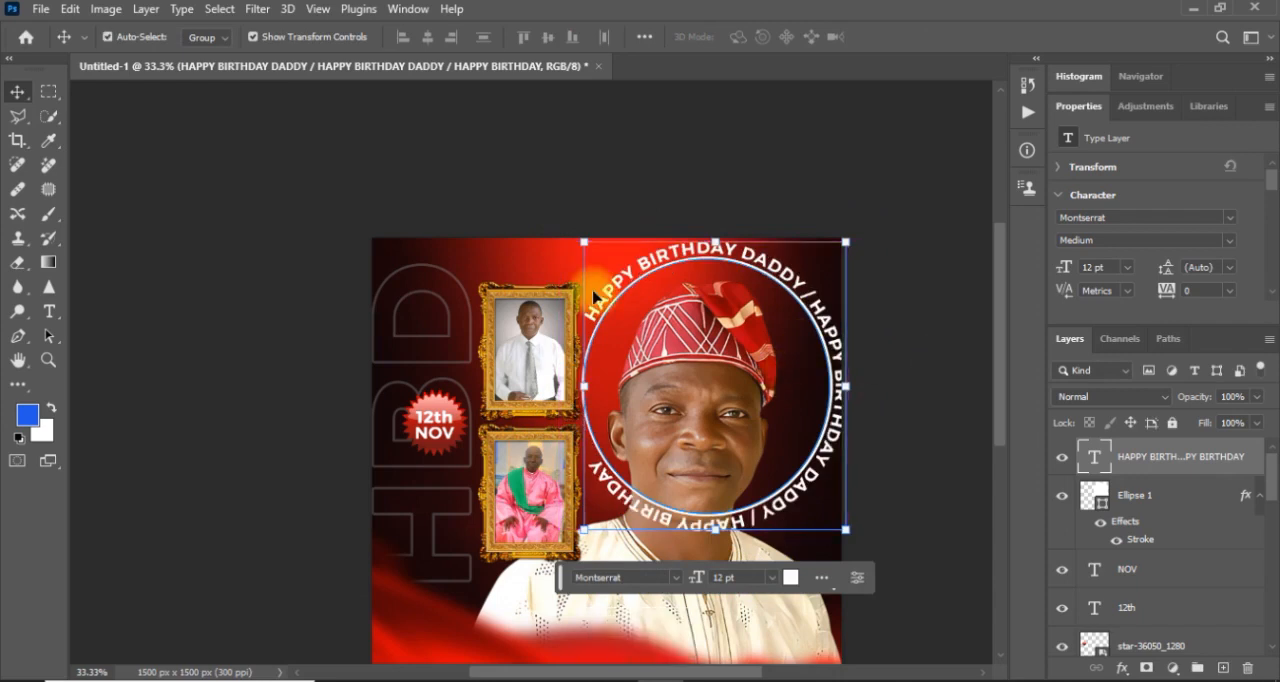
Delete the Ellipse 1 ring layer, keeping only the circular birthday text.
{"action": "left_click", "coordinate": [922, 414]}
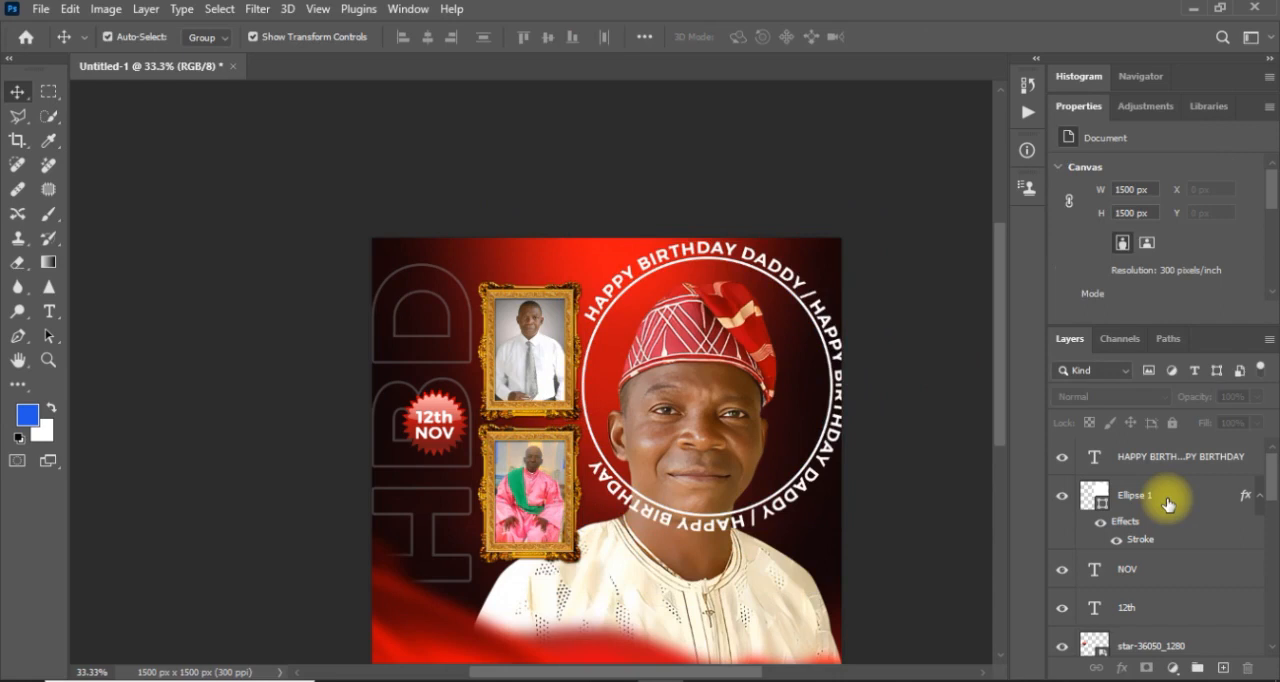
{"action": "left_click", "coordinate": [1171, 500]}
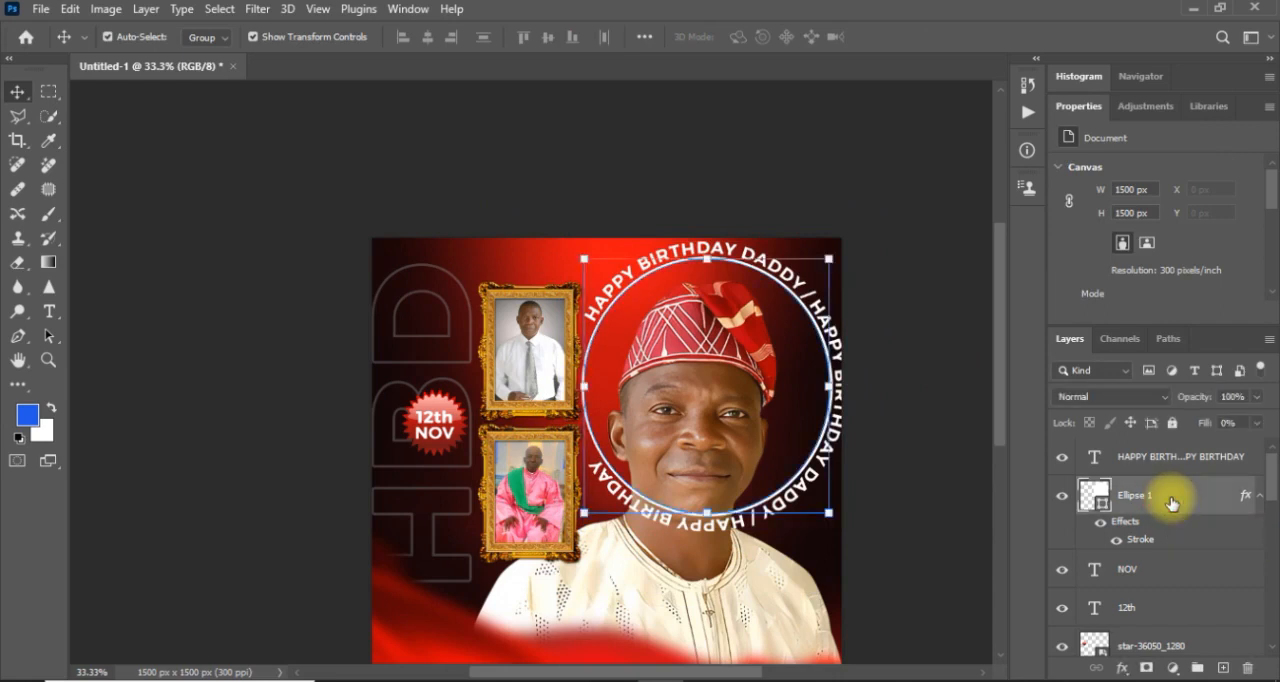
{"action": "key", "text": "Delete"}
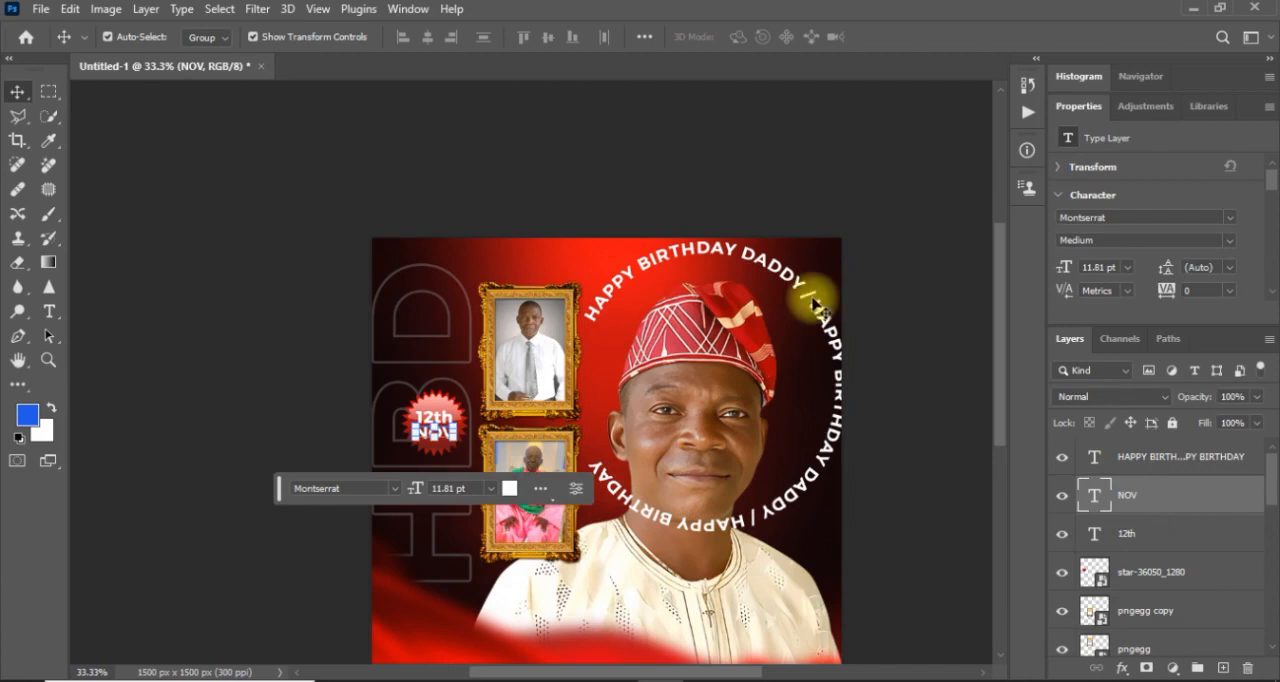
Rotate the circular birthday text around the man's head counter-clockwise by about 82 degrees and commit the transform.
{"action": "left_click", "coordinate": [818, 308]}
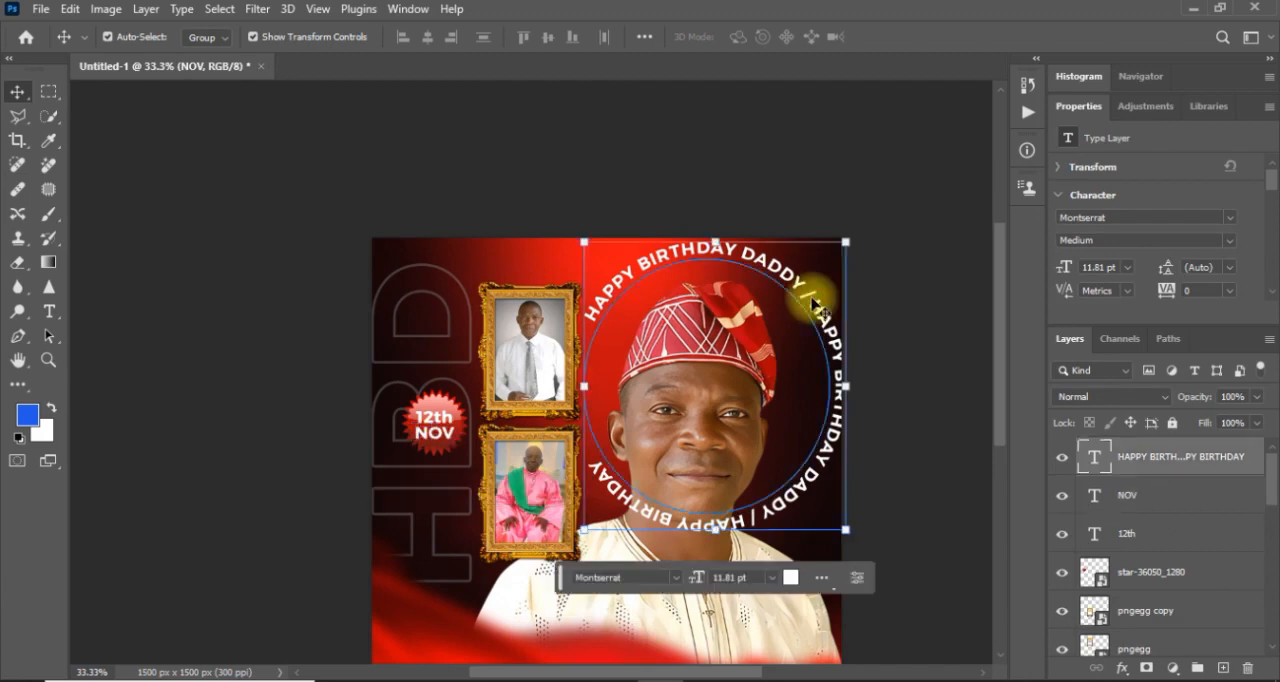
{"action": "left_click", "coordinate": [860, 229]}
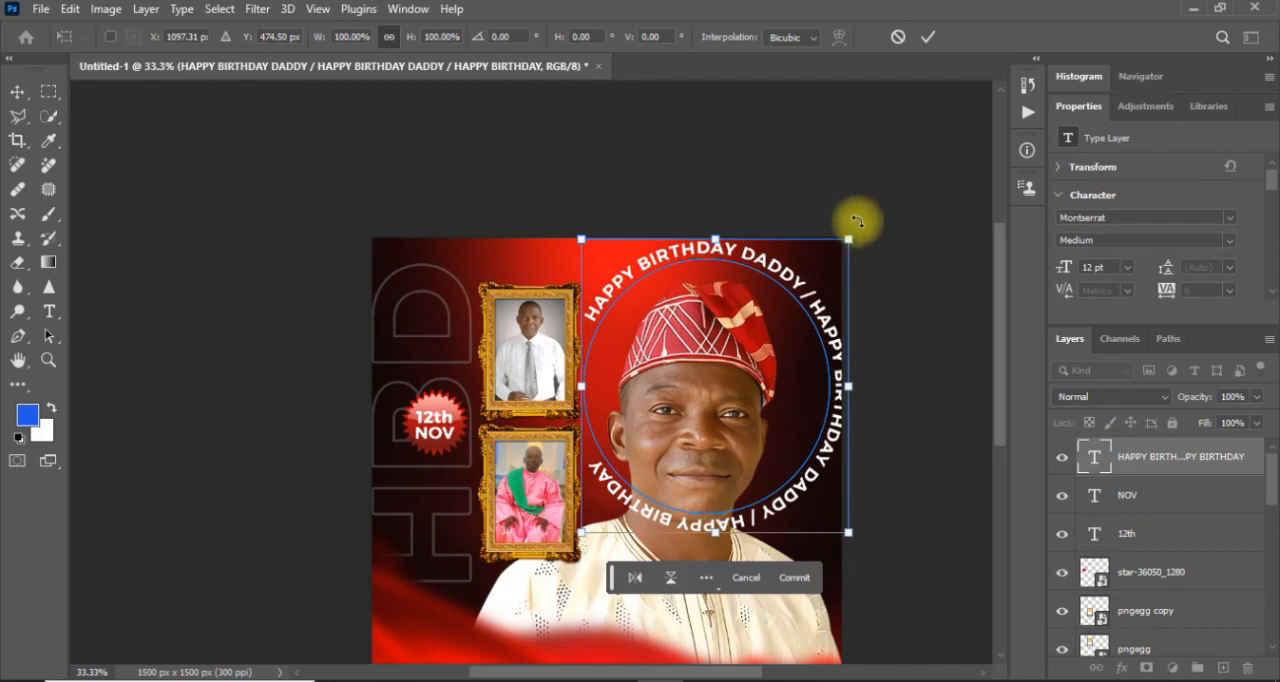
{"action": "left_click_drag", "start_coordinate": [829, 214], "coordinate": [575, 224]}
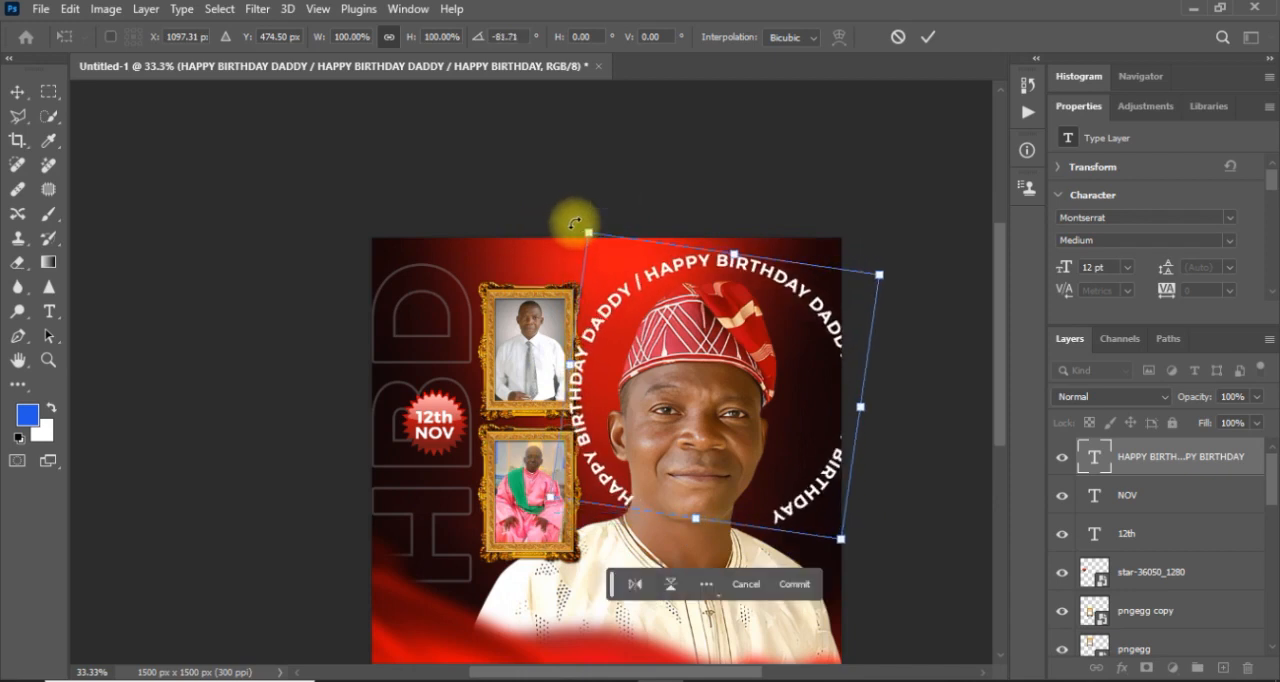
{"action": "key", "text": "Return"}
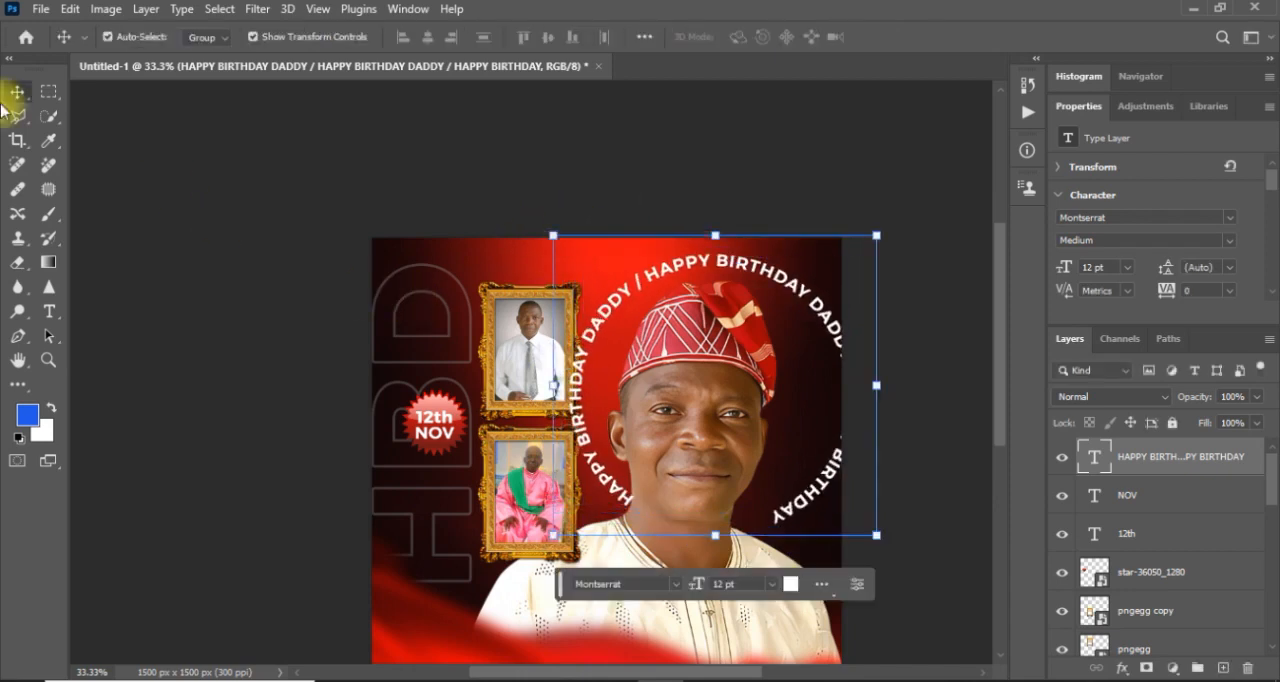
Add "DADDY" to the end of the circular text so its last phrase reads "HAPPY BIRTHDAY DADDY".
{"action": "double_click", "coordinate": [780, 512]}
{"action": "left_click", "coordinate": [768, 517]}
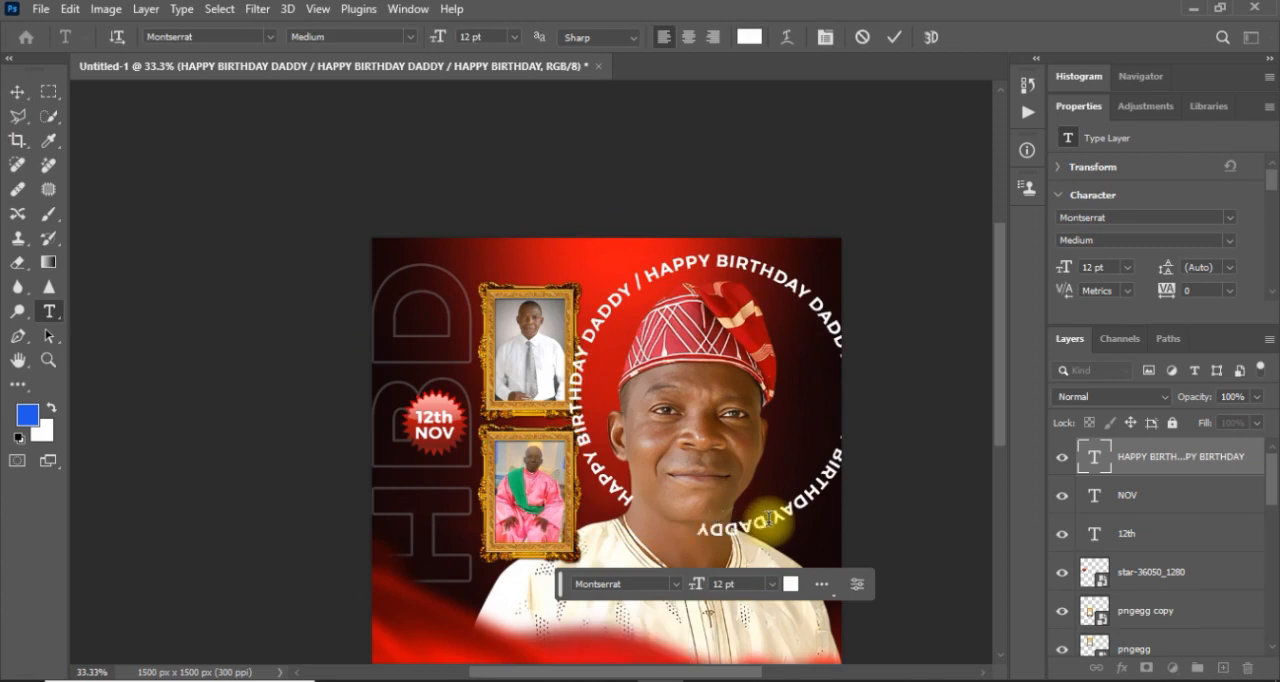
{"action": "left_click", "coordinate": [22, 100]}
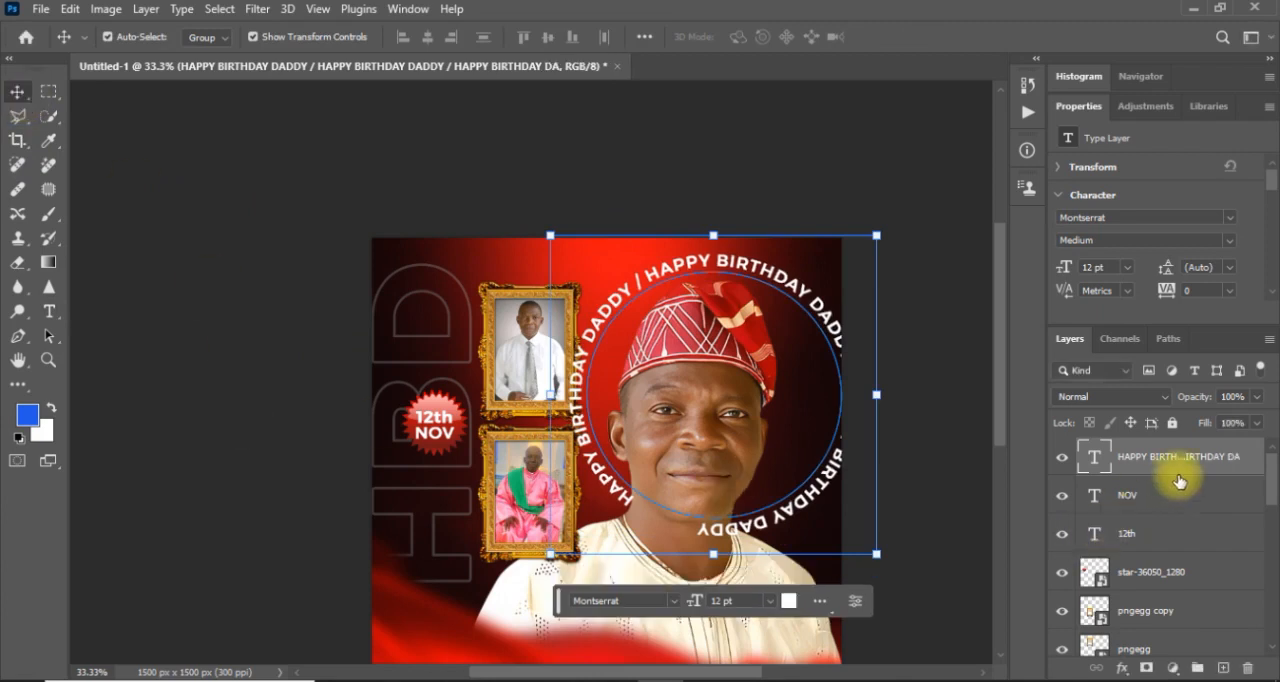
Place the circular text layer beneath the Image-1 portrait layer, scale it to 97.56%, and reposition it inside the flyer's edge.
{"action": "left_click_drag", "start_coordinate": [1198, 474], "coordinate": [1155, 536]}
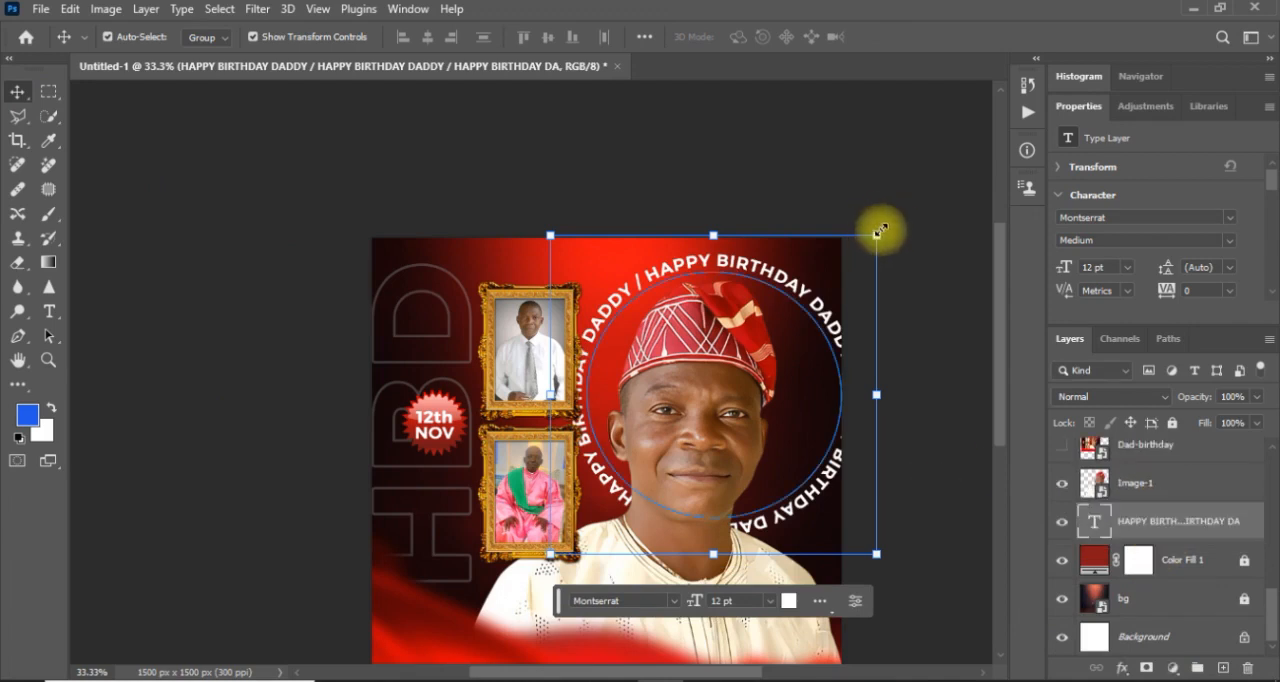
{"action": "left_click_drag", "start_coordinate": [879, 231], "coordinate": [866, 238]}
{"action": "left_click_drag", "start_coordinate": [780, 296], "coordinate": [771, 285]}
{"action": "left_click_drag", "start_coordinate": [537, 223], "coordinate": [533, 215]}
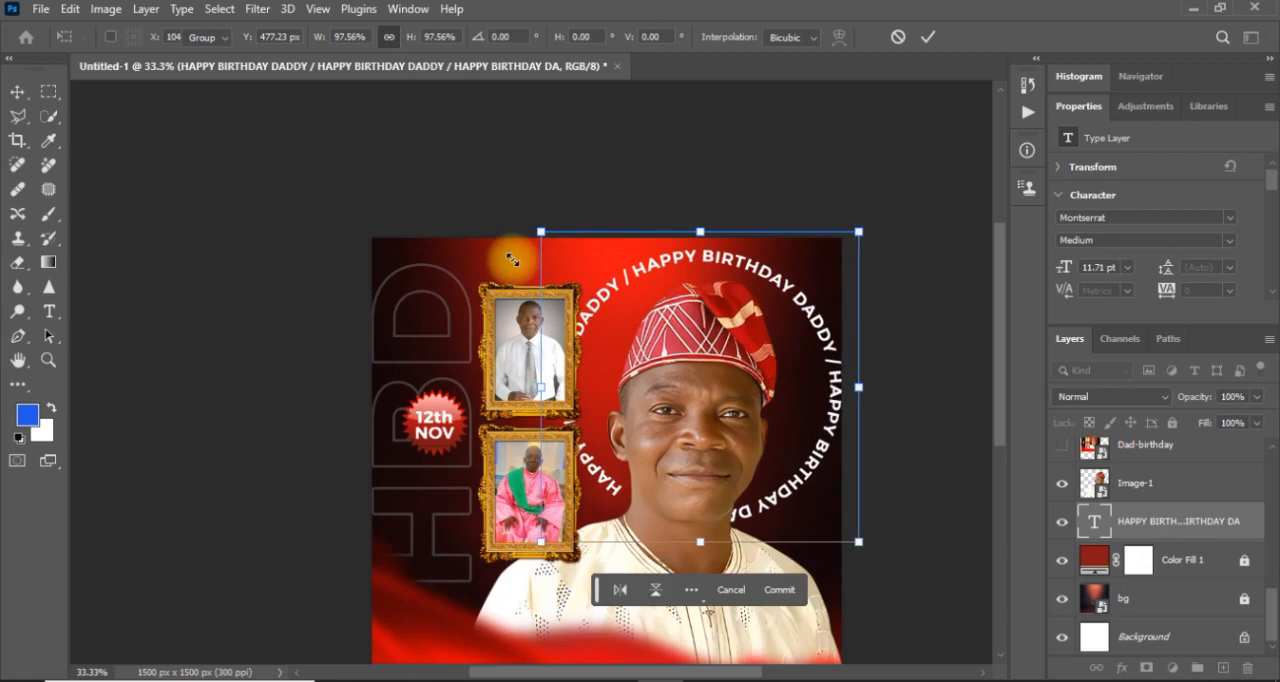
{"action": "key", "text": "Return"}
{"action": "left_click", "coordinate": [366, 335]}
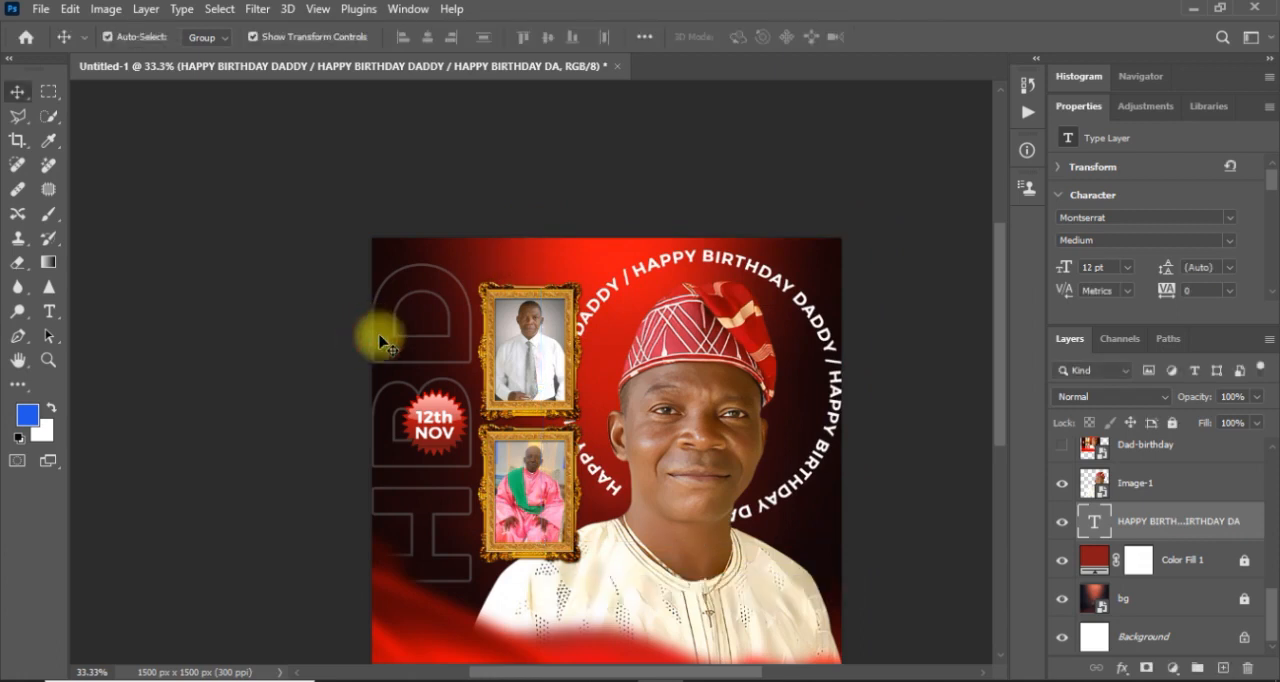
Try grouping the framed-photo layers from Image-2 up to pngegg copy under the name "Frame".
{"action": "left_click", "coordinate": [520, 396]}
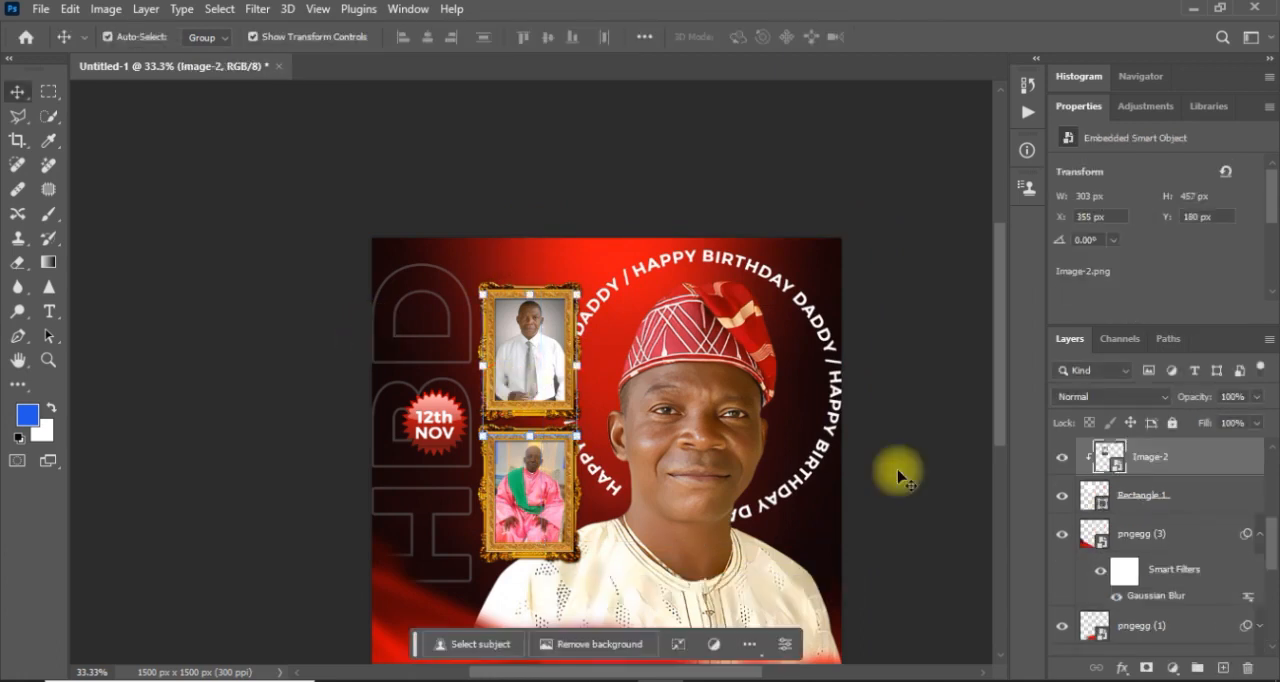
{"action": "scroll", "coordinate": [1249, 491], "scroll_direction": "up", "scroll_amount": 5}
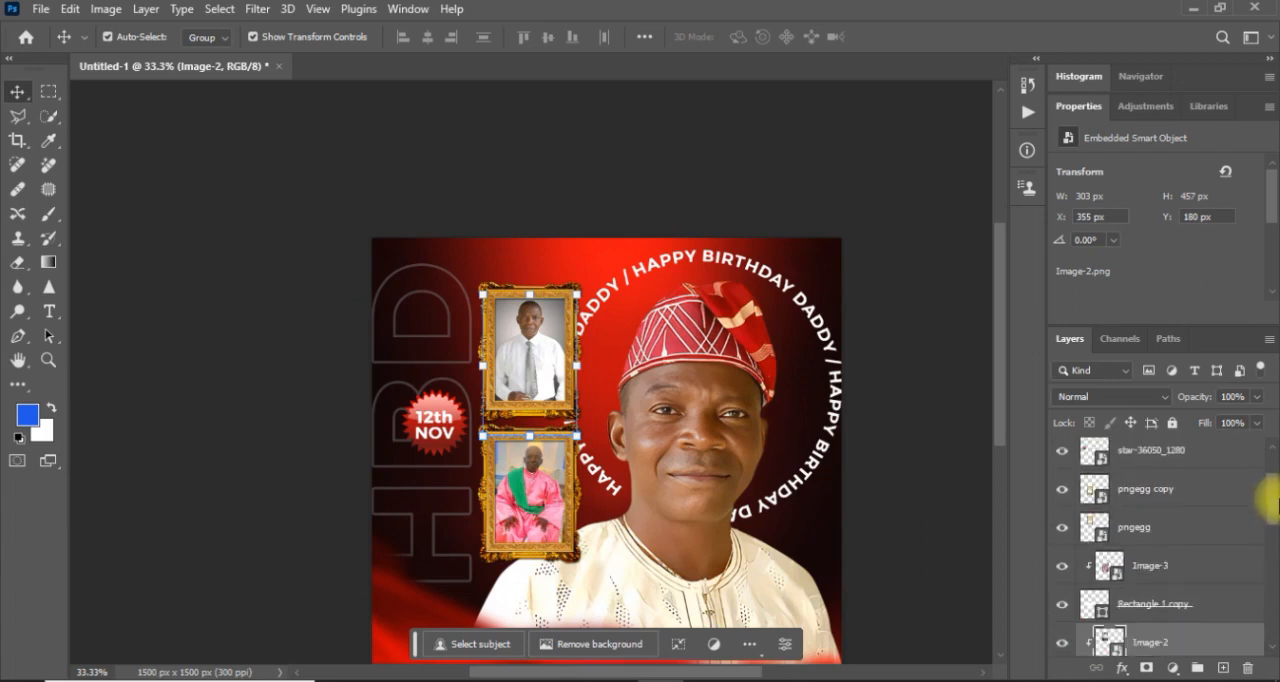
{"action": "scroll", "coordinate": [1266, 492], "scroll_direction": "up", "scroll_amount": 2}
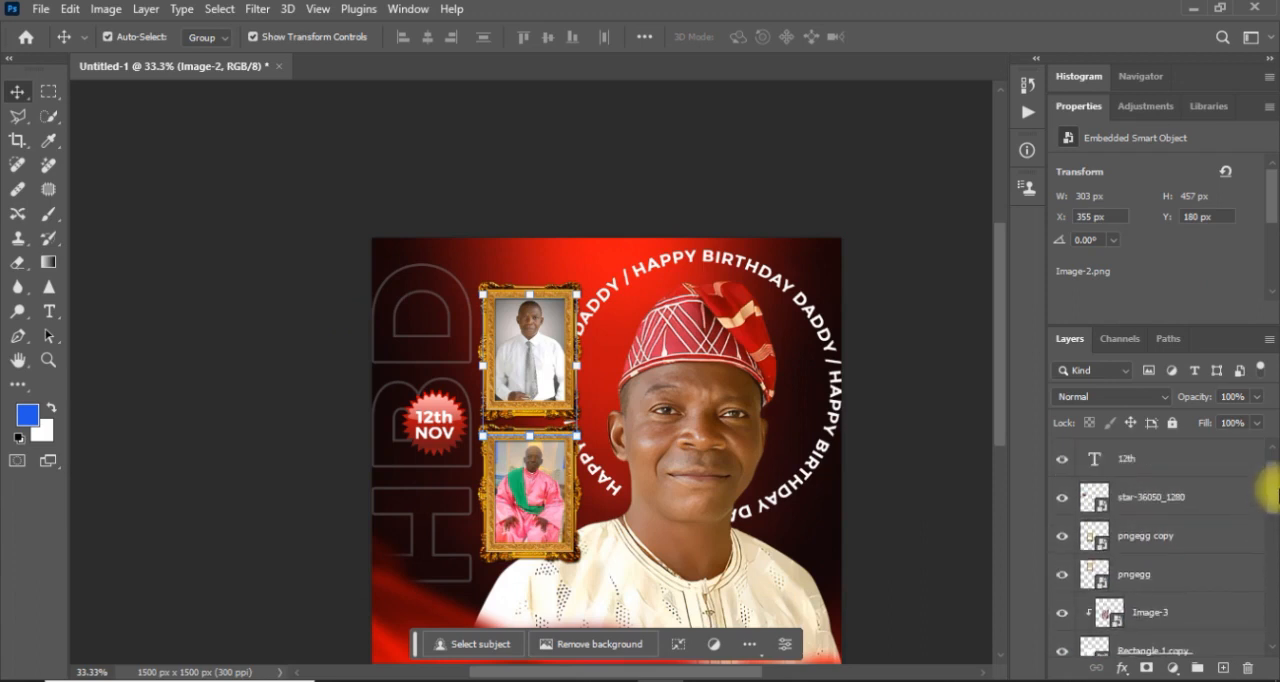
{"action": "left_click", "coordinate": [1175, 545], "text": "shift"}
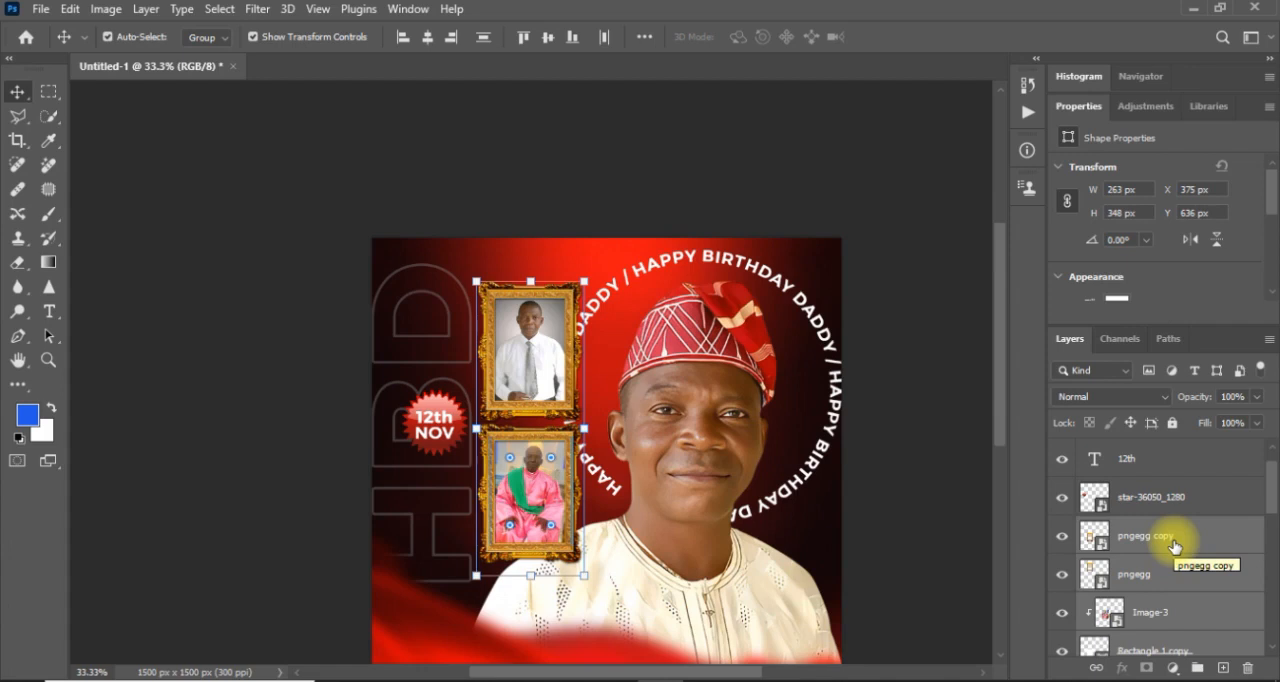
{"action": "right_click", "coordinate": [1177, 547]}
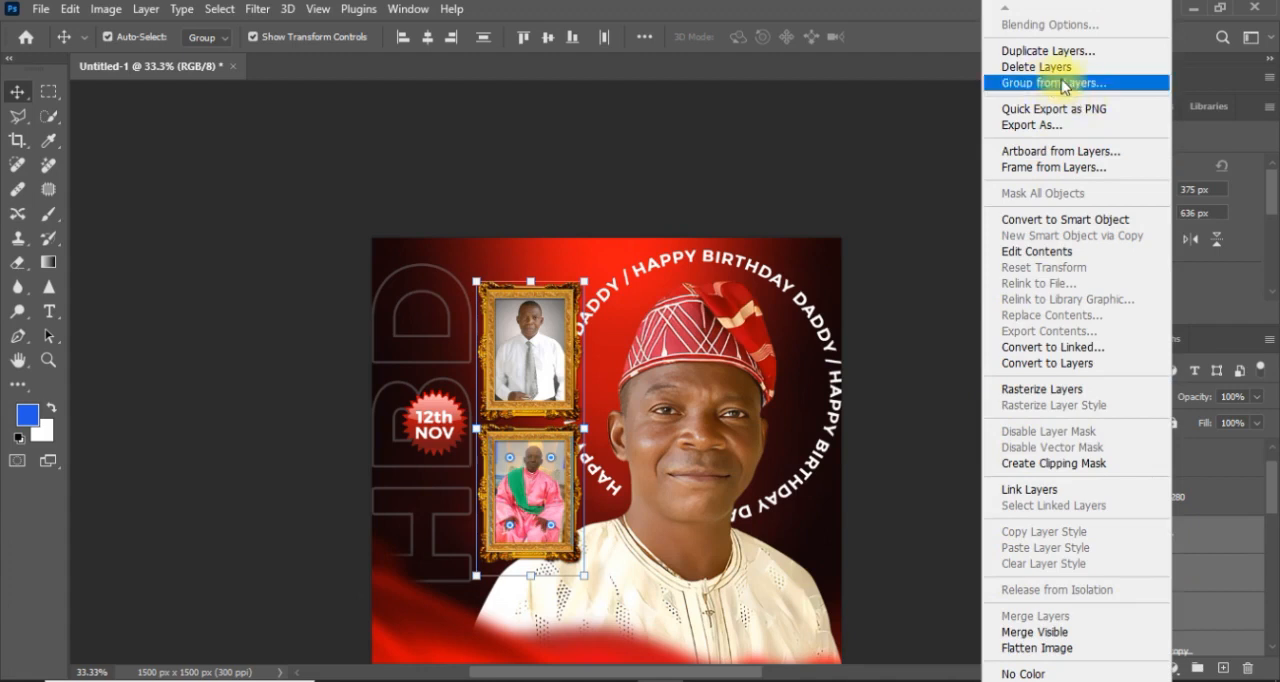
{"action": "key", "text": "Escape"}
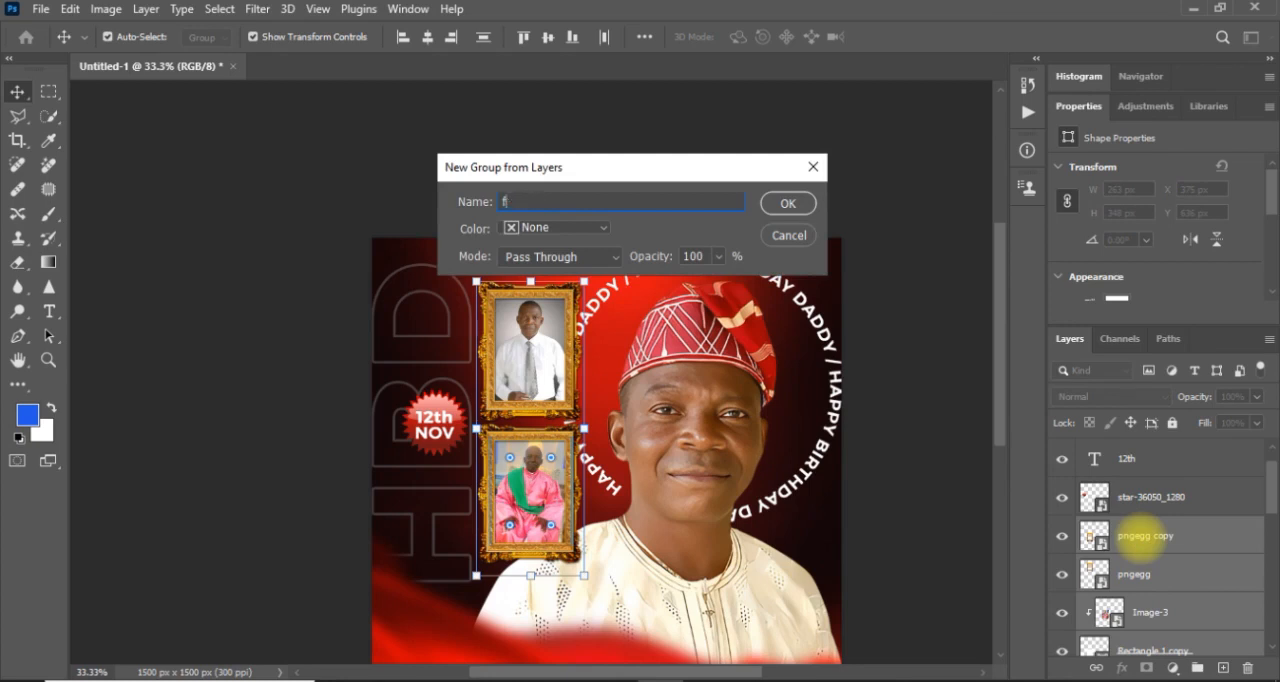
{"action": "type", "text": "r"}
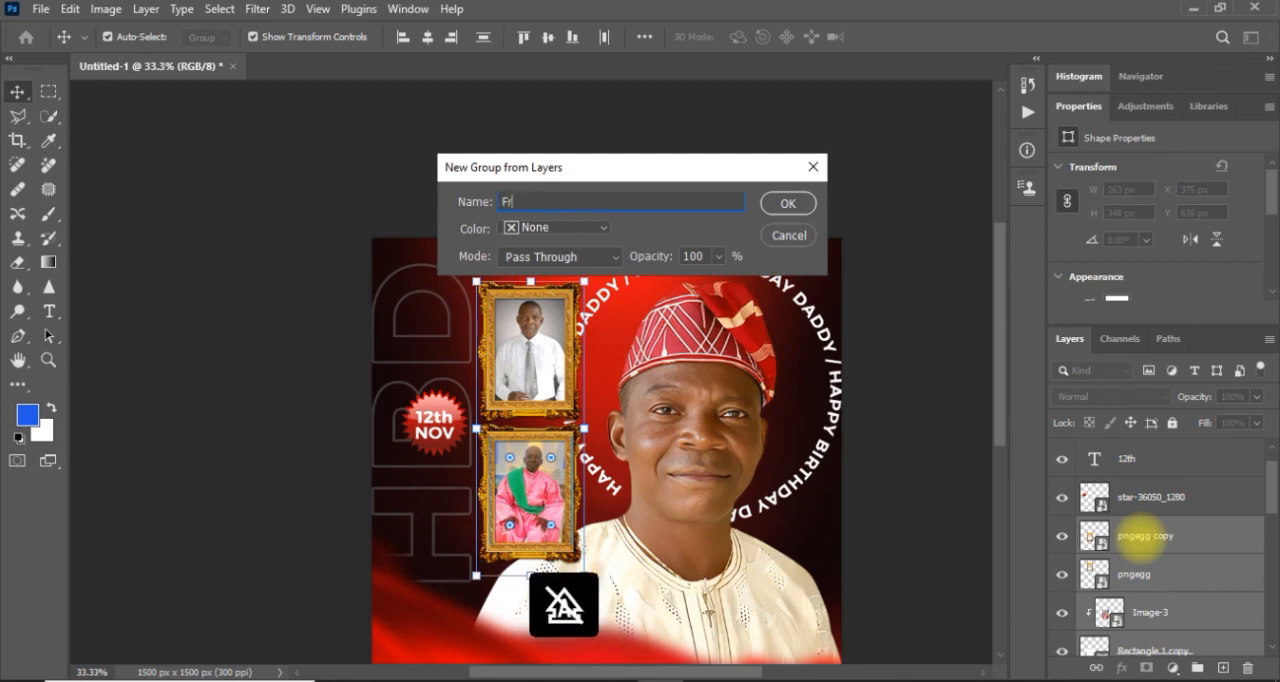
{"action": "type", "text": "ame"}
{"action": "key", "text": "Return"}
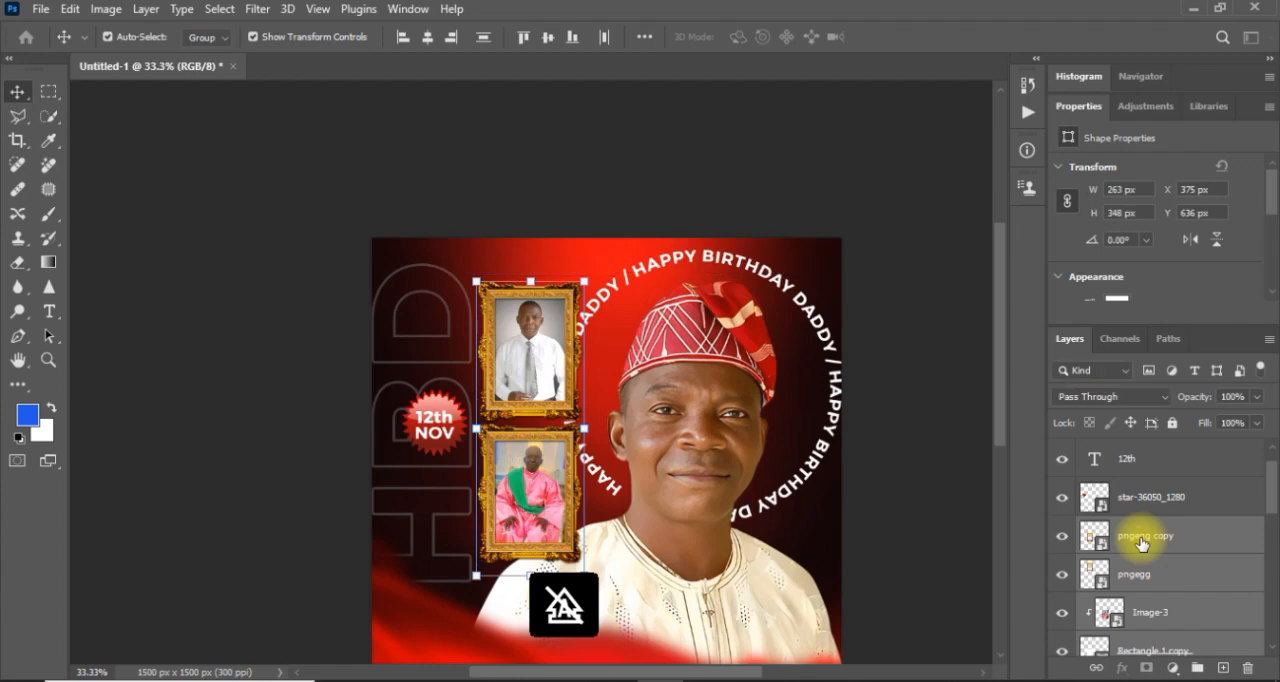
Toggle the Frame group's visibility to check which layers it contains, and undo the grouping.
{"action": "left_click", "coordinate": [1056, 530]}
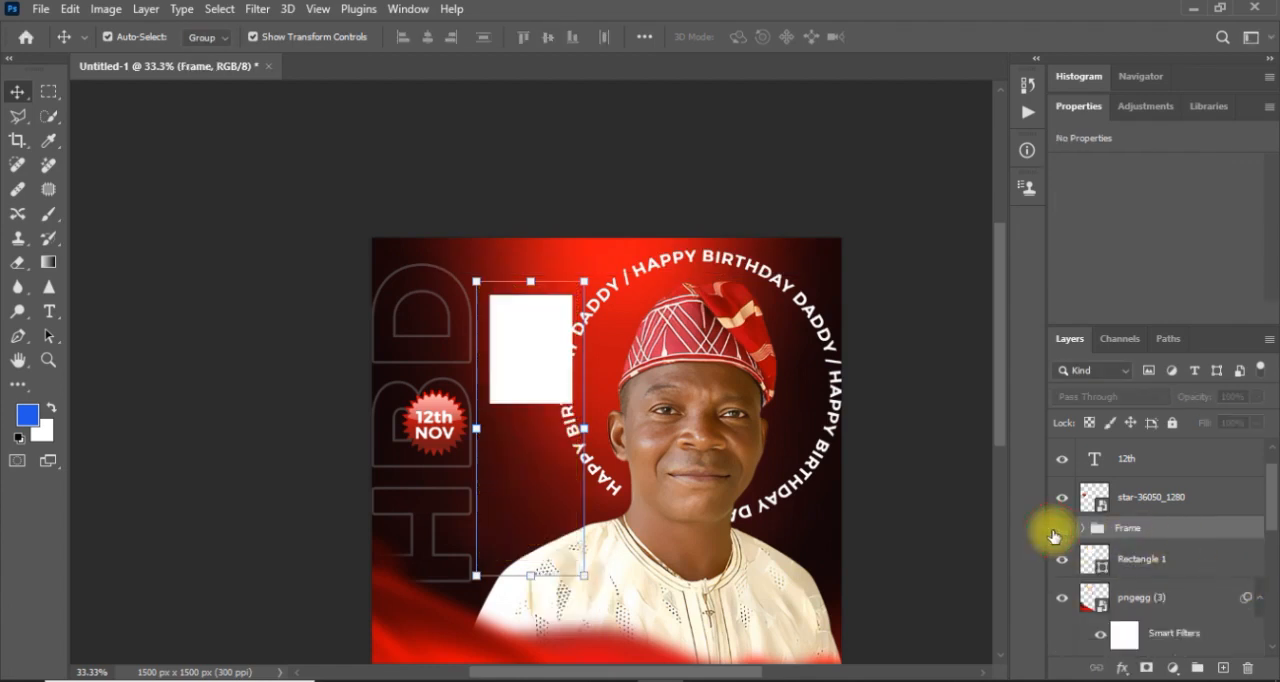
{"action": "left_click", "coordinate": [1060, 528]}
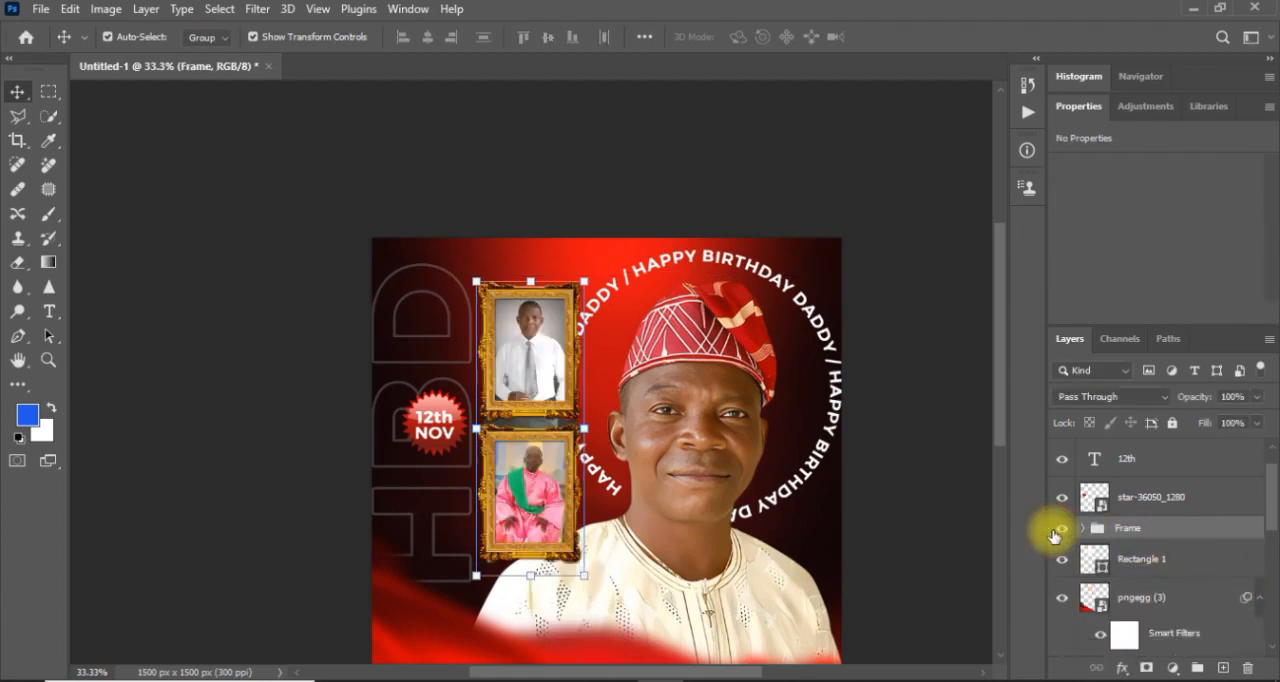
{"action": "left_click", "coordinate": [1053, 536]}
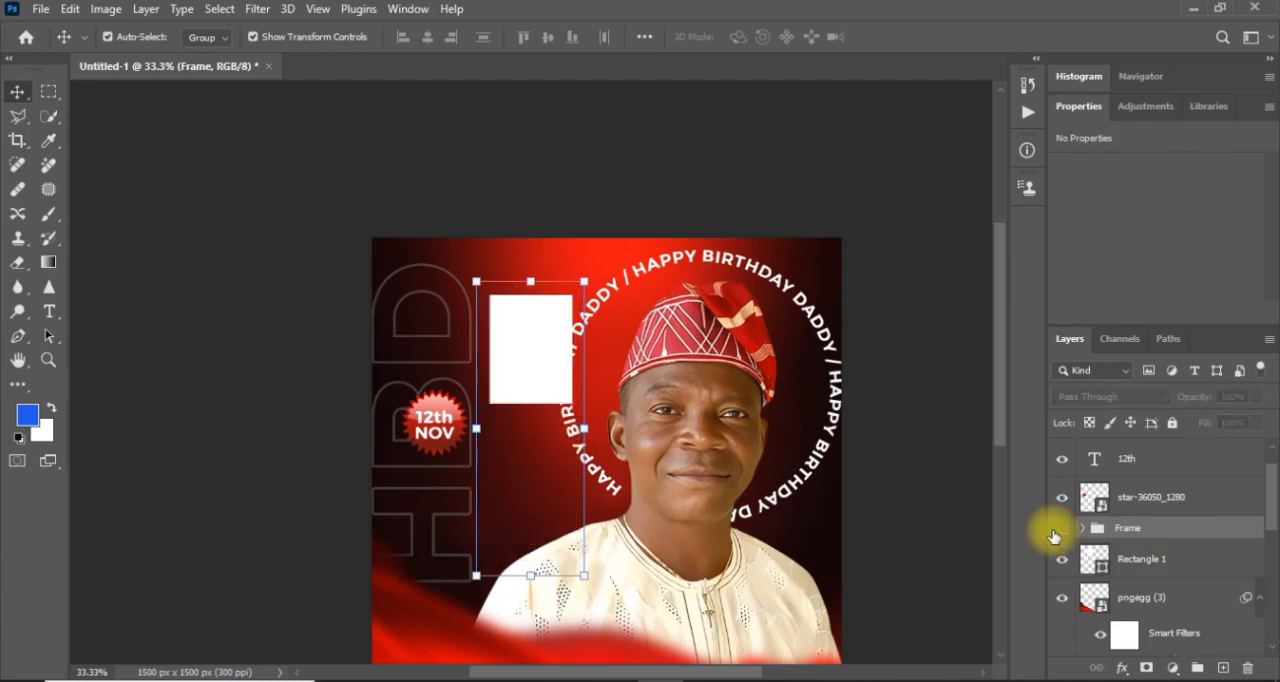
{"action": "left_click", "coordinate": [1058, 529]}
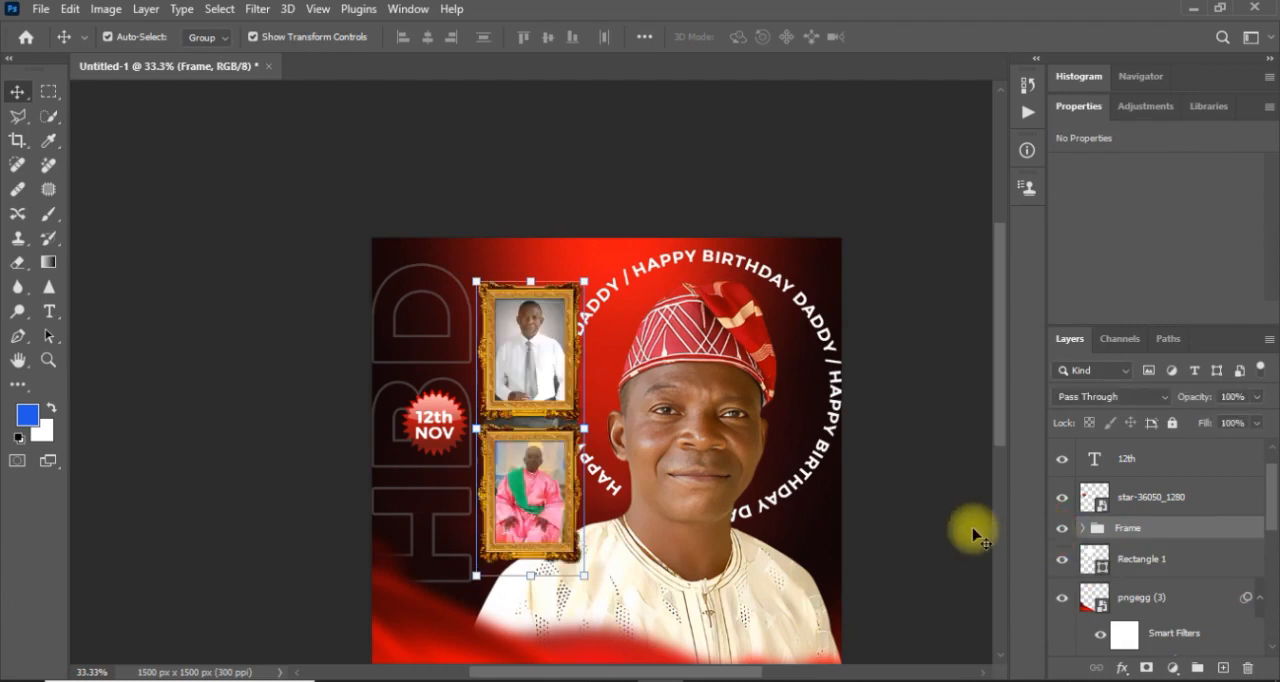
{"action": "key", "text": "ctrl+z"}
{"action": "key", "text": "ctrl+z"}
{"action": "key", "text": "ctrl+z"}
{"action": "key", "text": "ctrl+z"}
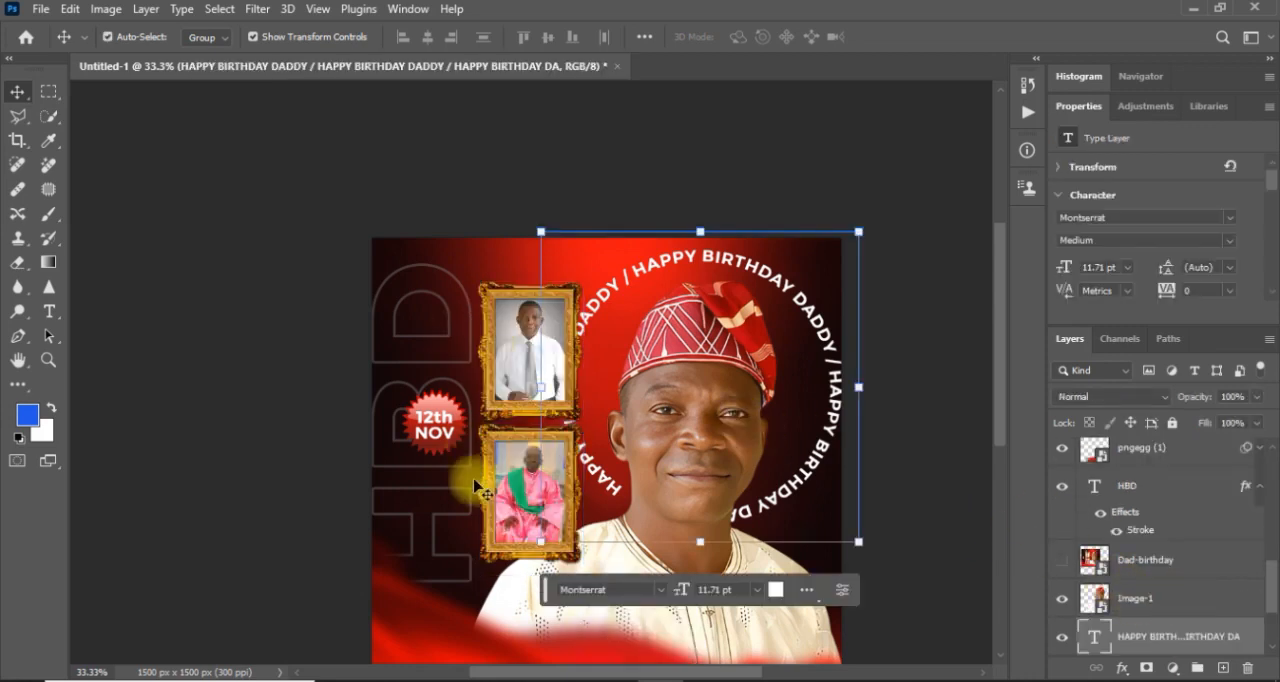
Group the layers from Rectangle 1 up to pngegg copy as "Frame" and toggle its visibility to check both framed photos are included.
{"action": "left_click", "coordinate": [478, 488]}
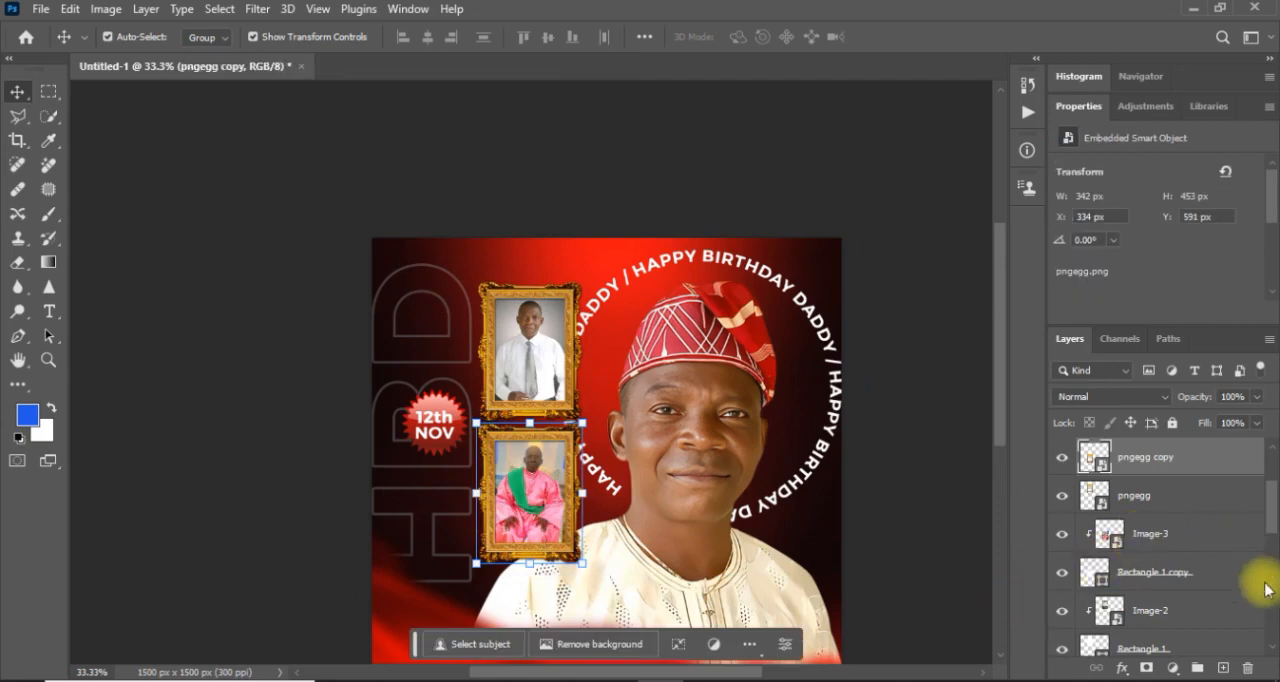
{"action": "scroll", "coordinate": [1258, 520], "scroll_direction": "down", "scroll_amount": 3}
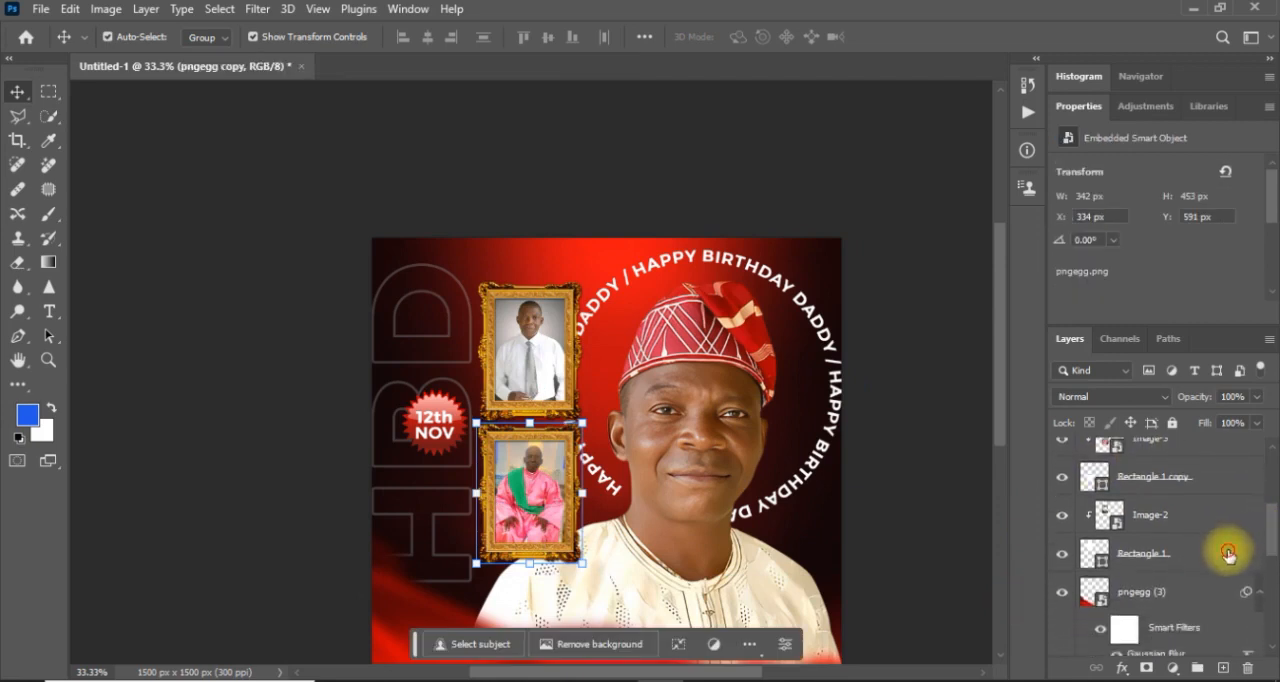
{"action": "left_click", "coordinate": [1228, 554]}
{"action": "scroll", "coordinate": [1266, 534], "scroll_direction": "up", "scroll_amount": 5}
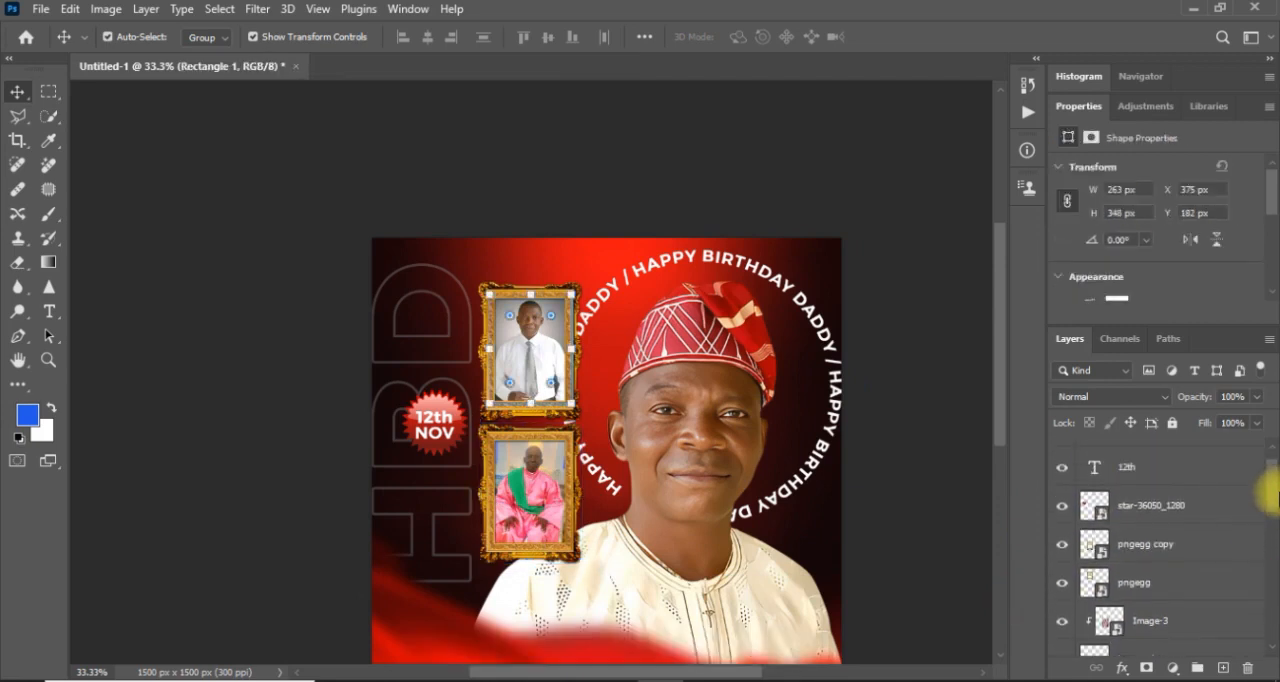
{"action": "left_click", "coordinate": [1165, 506], "text": "shift"}
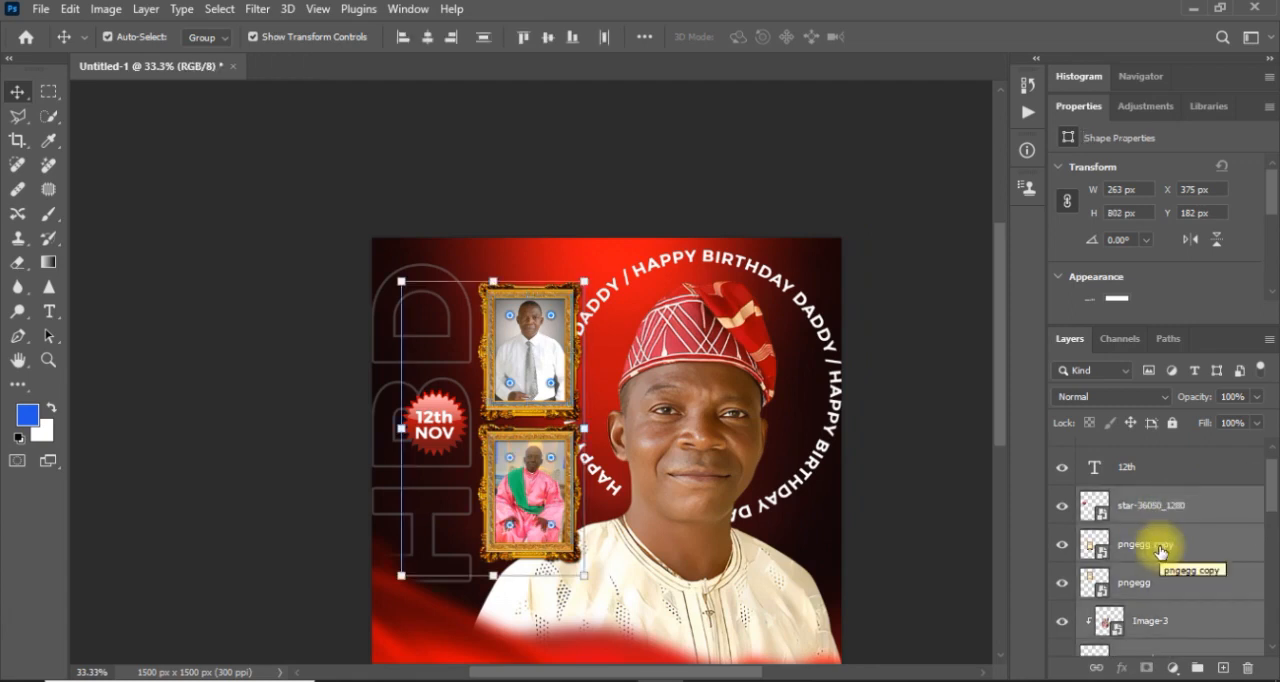
{"action": "left_click", "coordinate": [1160, 548], "text": "shift"}
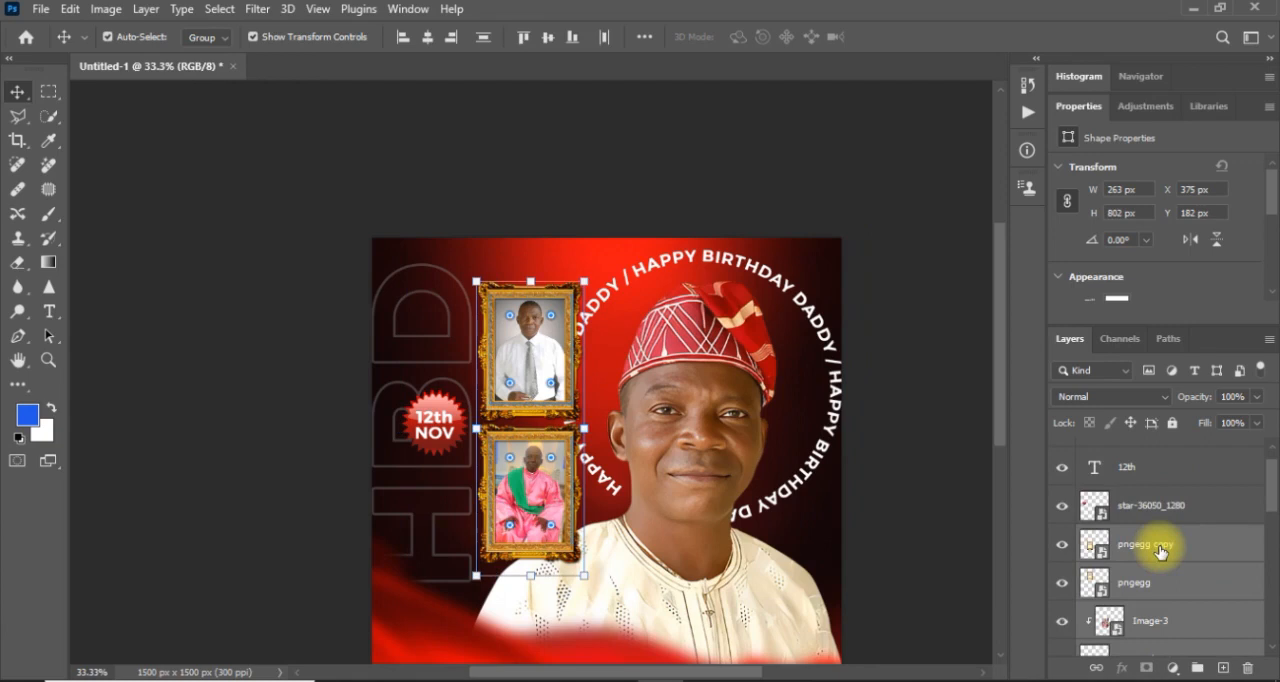
{"action": "right_click", "coordinate": [1160, 548]}
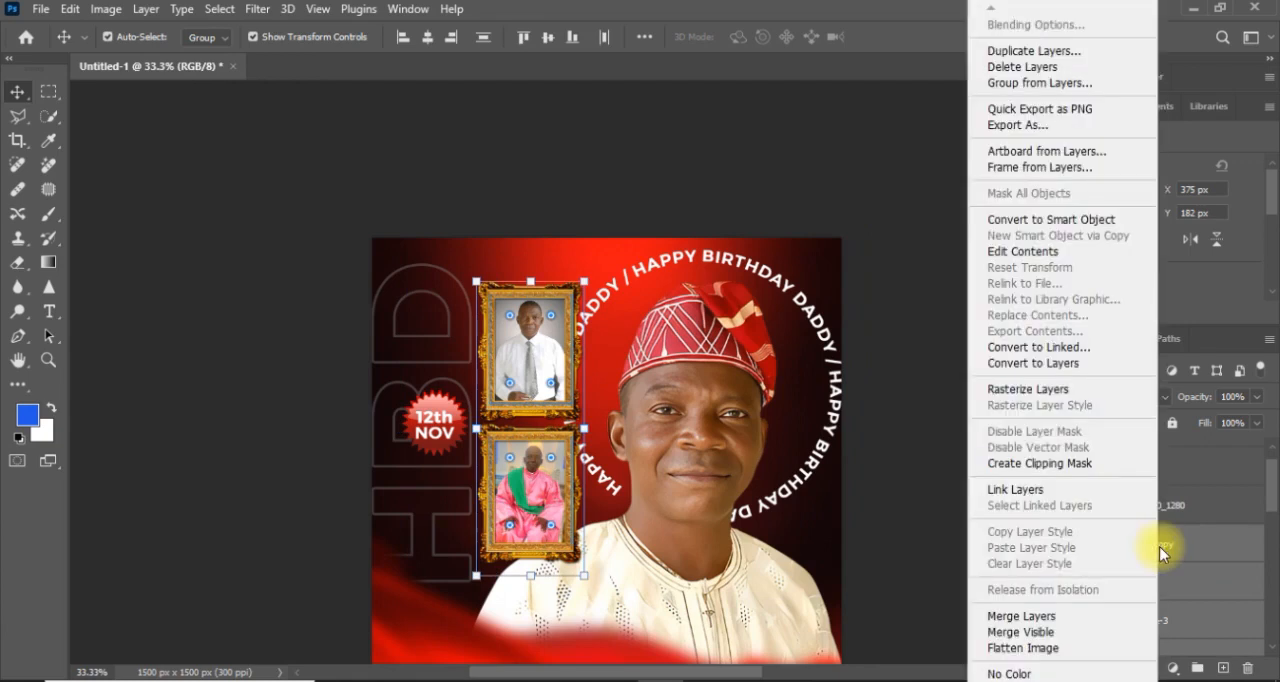
{"action": "left_click", "coordinate": [1008, 84]}
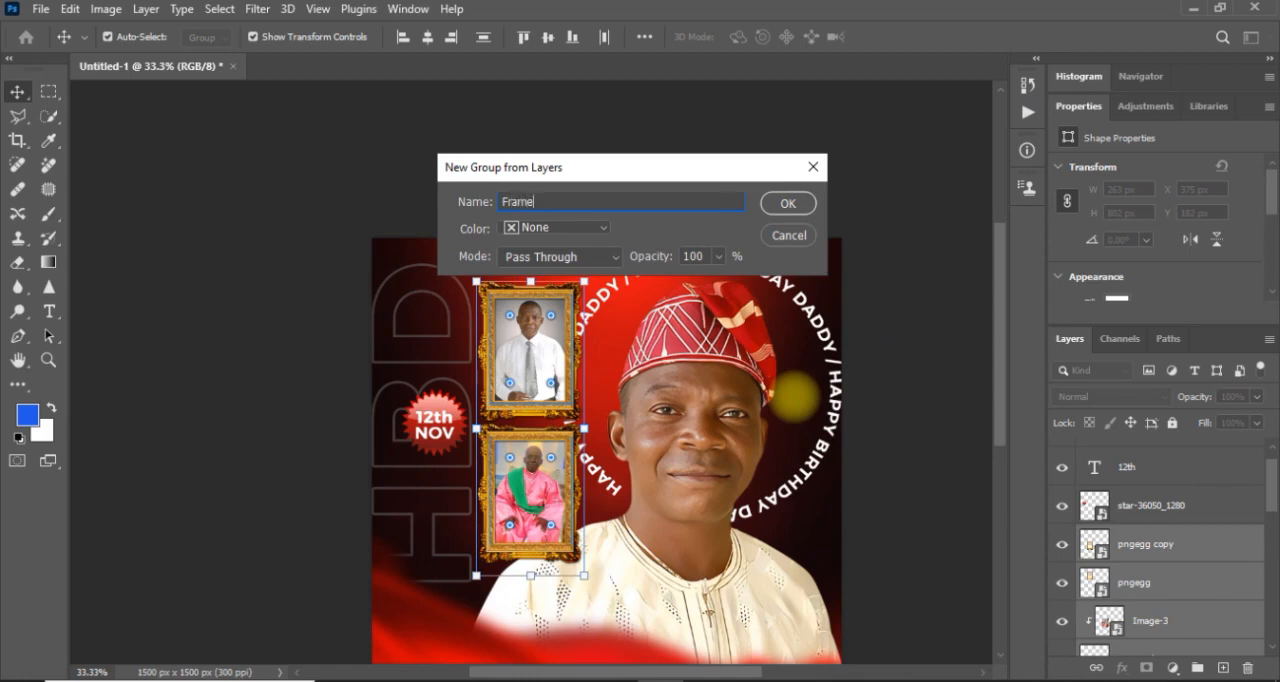
{"action": "key", "text": "Return"}
{"action": "left_click", "coordinate": [1063, 537]}
{"action": "left_click", "coordinate": [1063, 537]}
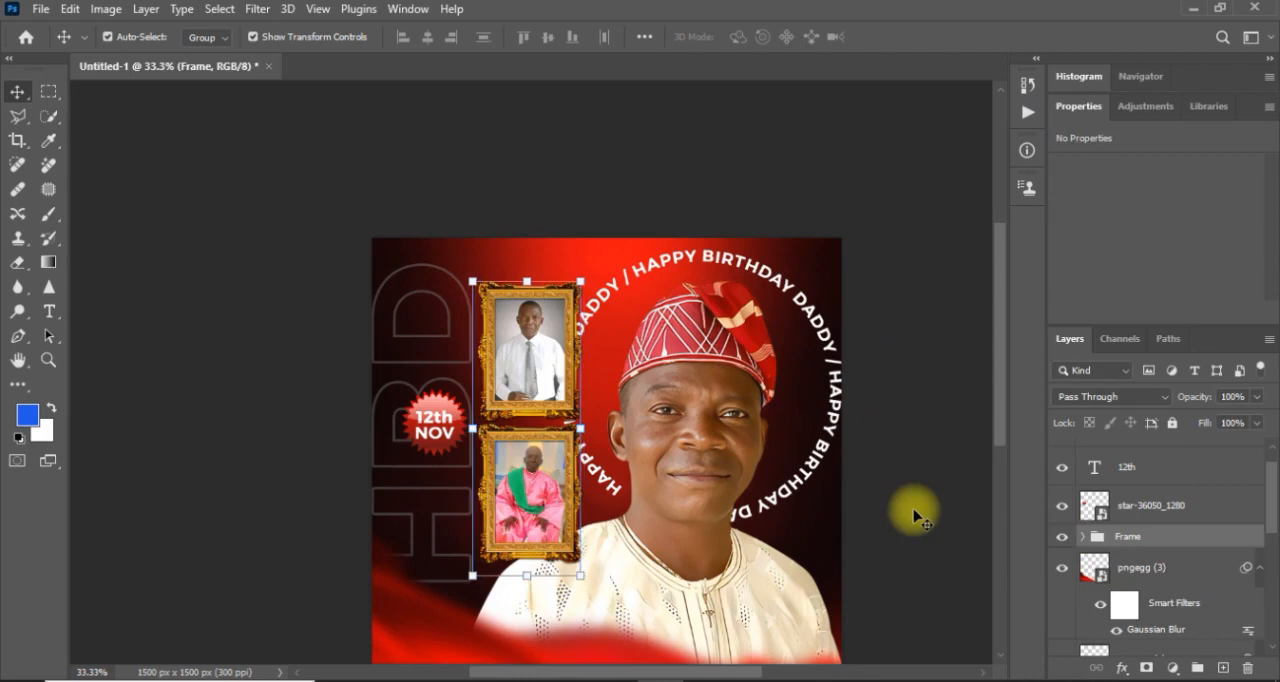
Nudge the Frame group left, away from the man's head and the circular text.
{"action": "key", "text": "shift+Left"}
{"action": "key", "text": "shift+Left"}
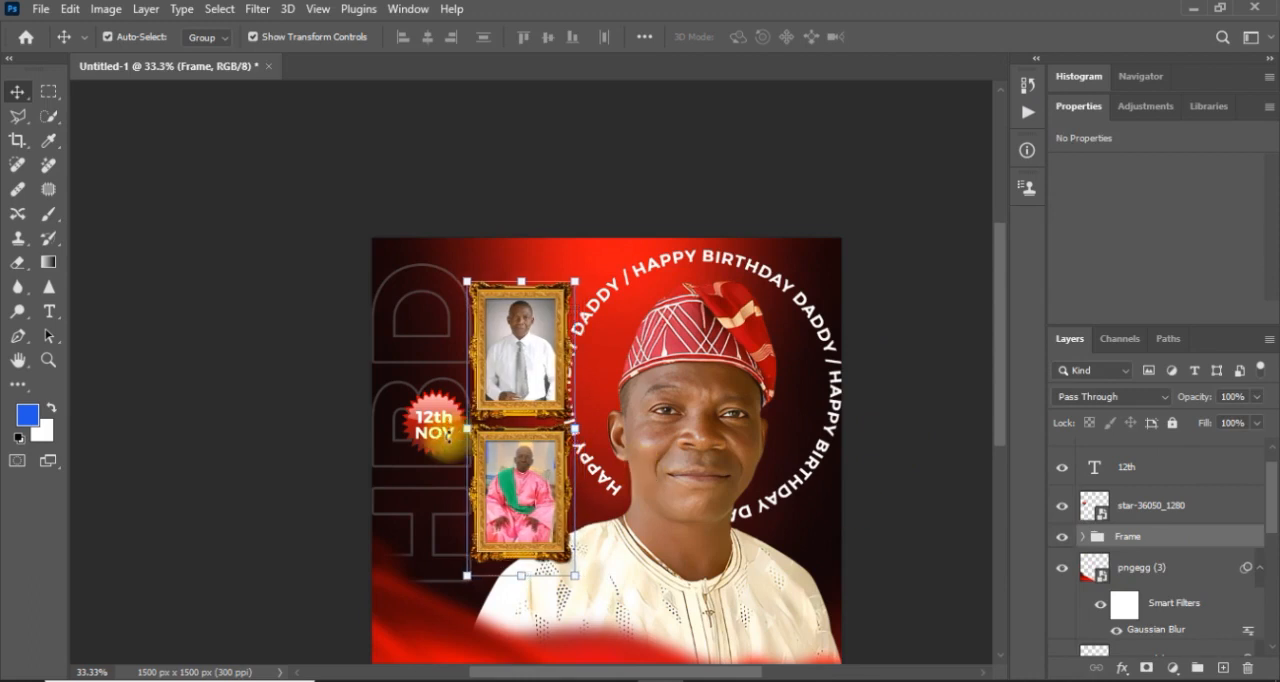
{"action": "key", "text": "shift+Left"}
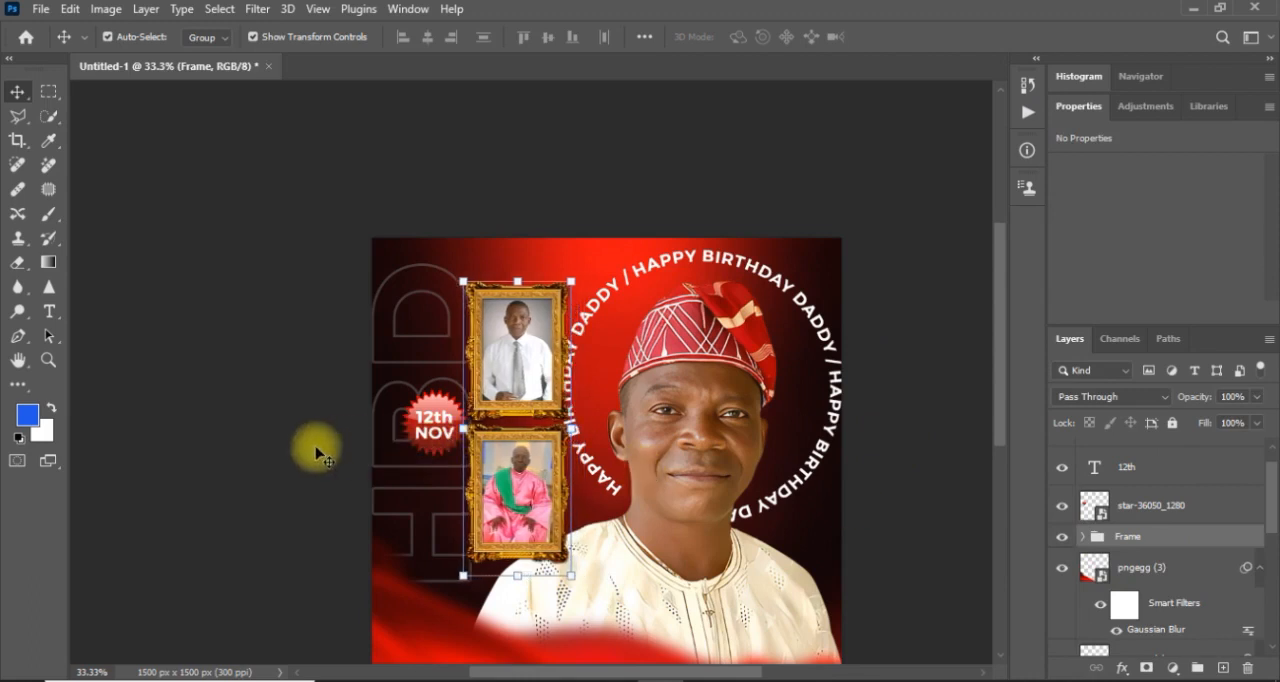
Select the star badge together with its 12th and NOV text layers and nudge them left, away from the framed photos.
{"action": "left_click", "coordinate": [434, 425]}
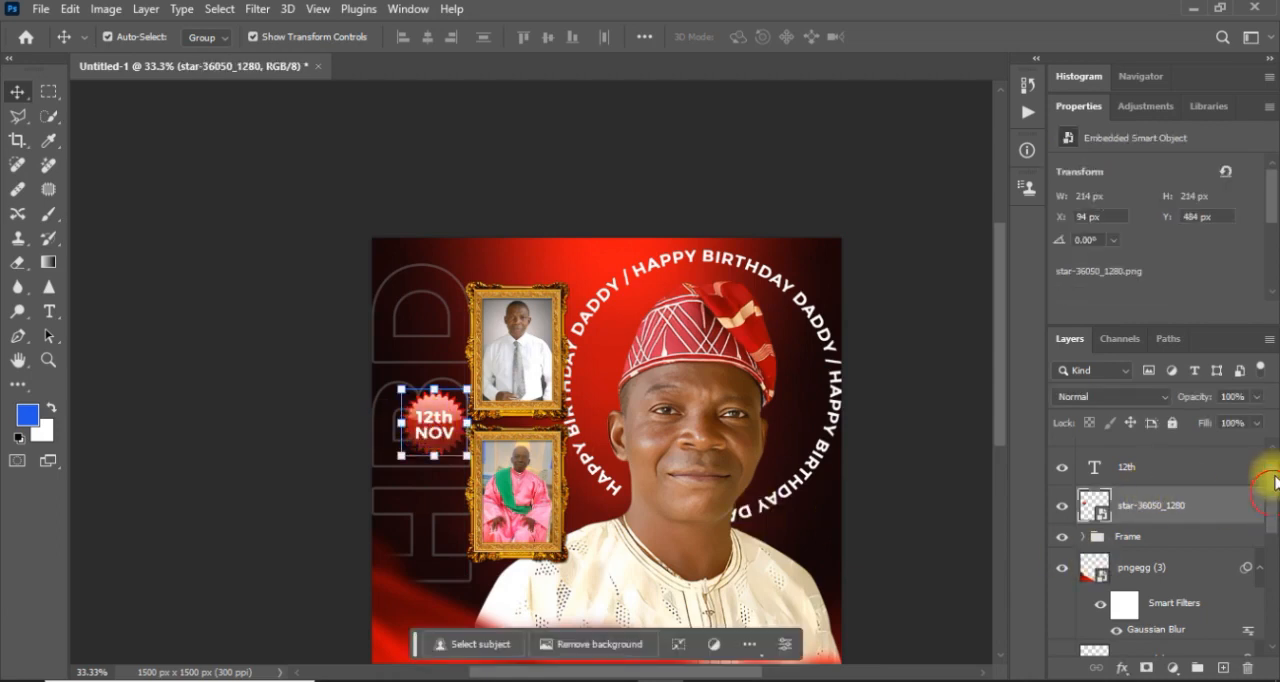
{"action": "scroll", "coordinate": [1272, 483], "scroll_direction": "up", "scroll_amount": 1}
{"action": "left_click", "coordinate": [1195, 460], "text": "shift"}
{"action": "key", "text": "shift+Left"}
{"action": "key", "text": "shift+Left"}
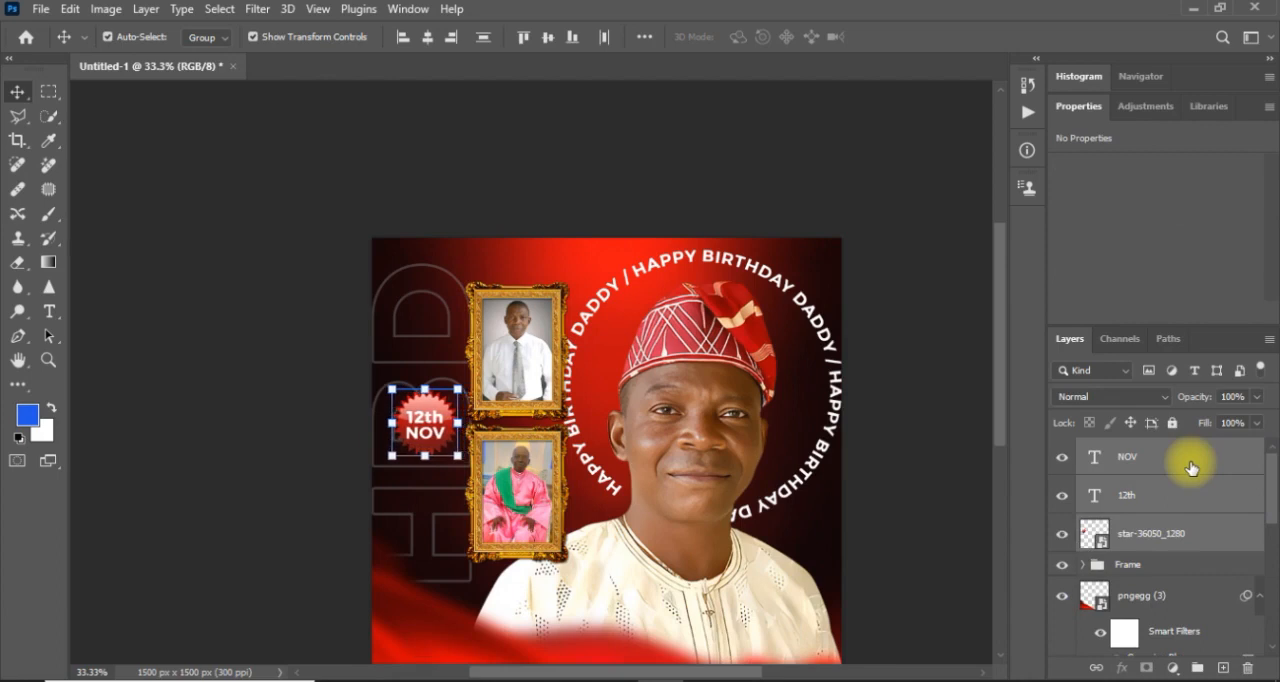
Scale the circular HAPPY BIRTHDAY DADDY text down slightly to 11.31 pt and nudge it right so it clears the framed photos.
{"action": "left_click", "coordinate": [836, 360]}
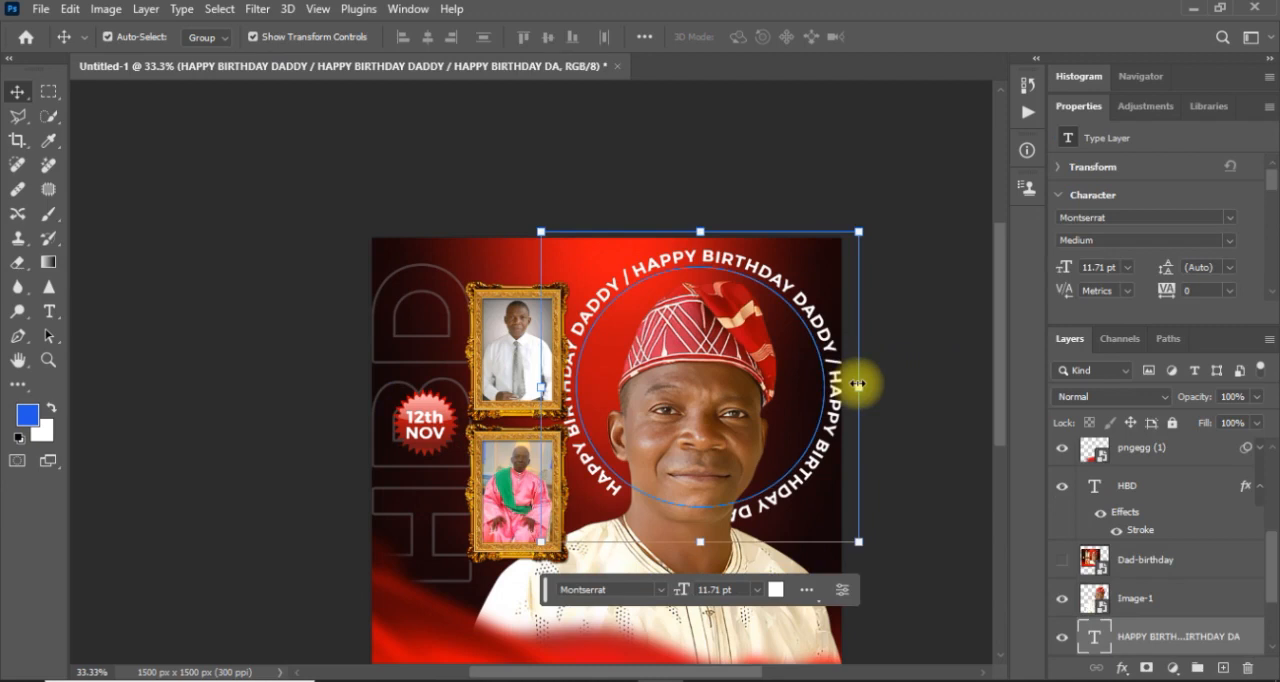
{"action": "left_click_drag", "start_coordinate": [860, 385], "coordinate": [849, 385]}
{"action": "key", "text": "Return"}
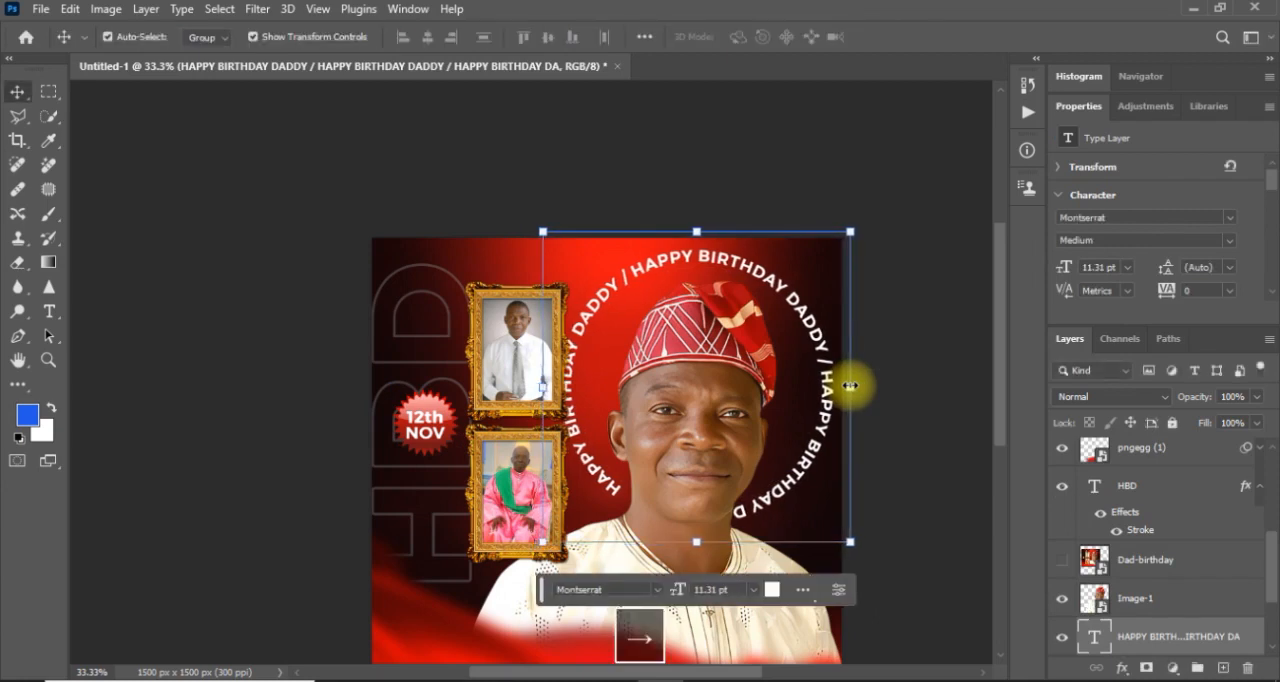
{"action": "left_click", "coordinate": [934, 542]}
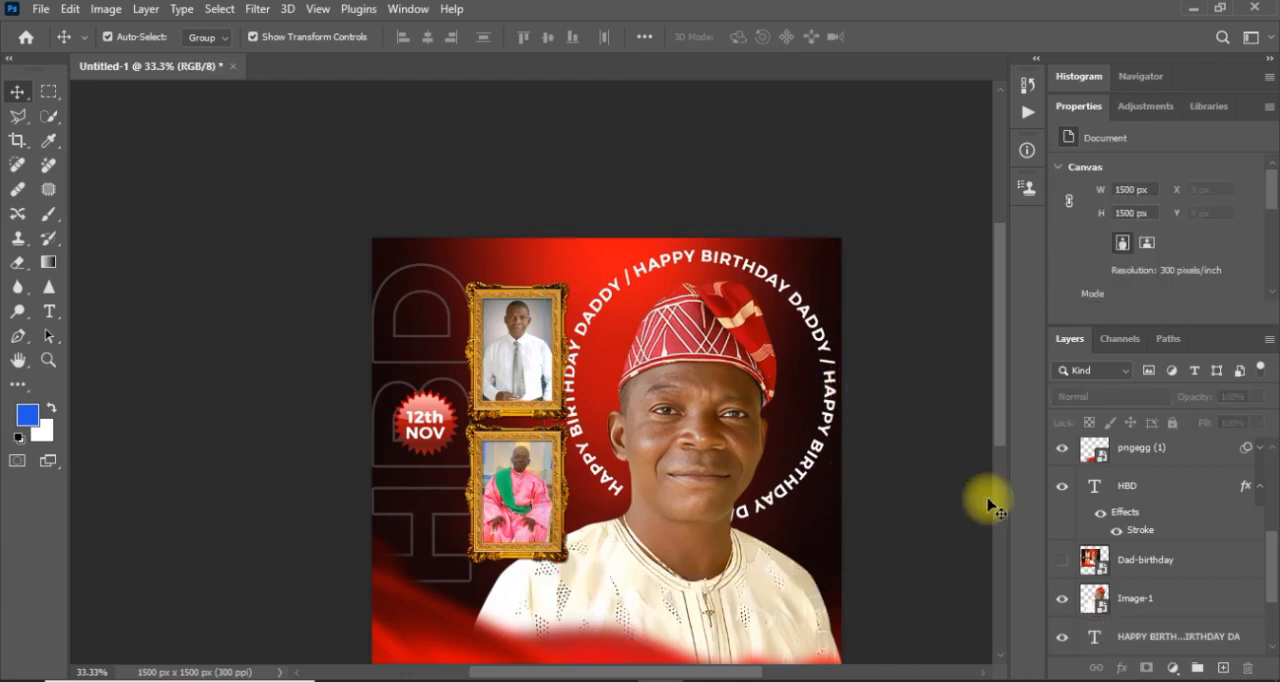
Show the Dad-birthday reference, move it toward the flyer's lower right to compare the designs, and hide it again.
{"action": "left_click_drag", "start_coordinate": [1002, 400], "coordinate": [998, 440]}
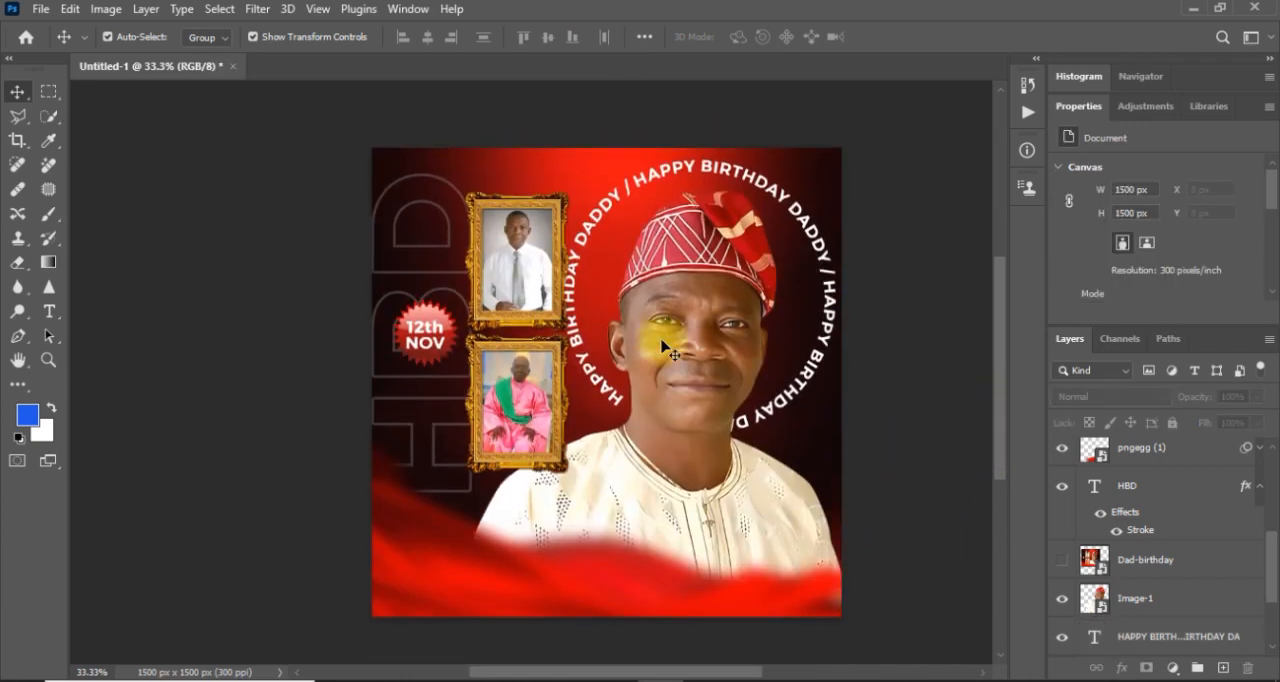
{"action": "key", "text": "ctrl+equal"}
{"action": "key", "text": "ctrl+minus"}
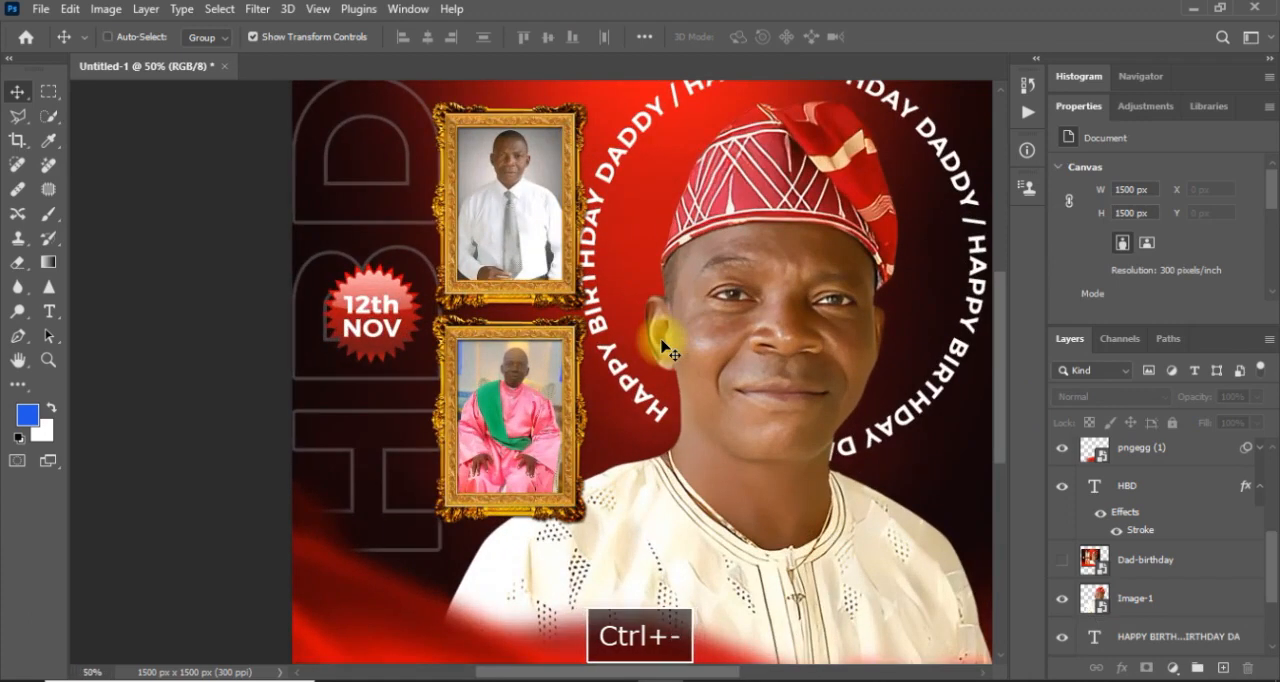
{"action": "left_click", "coordinate": [1068, 575]}
{"action": "left_click_drag", "start_coordinate": [606, 395], "coordinate": [772, 455]}
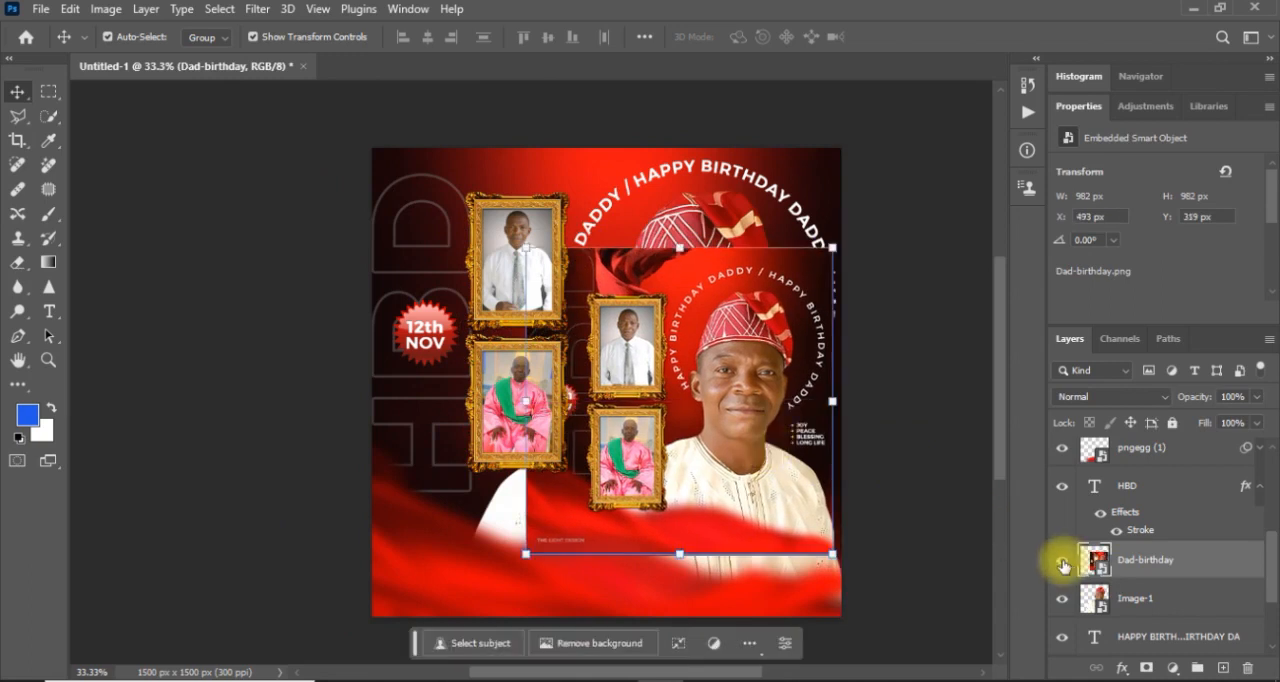
{"action": "left_click", "coordinate": [1063, 562]}
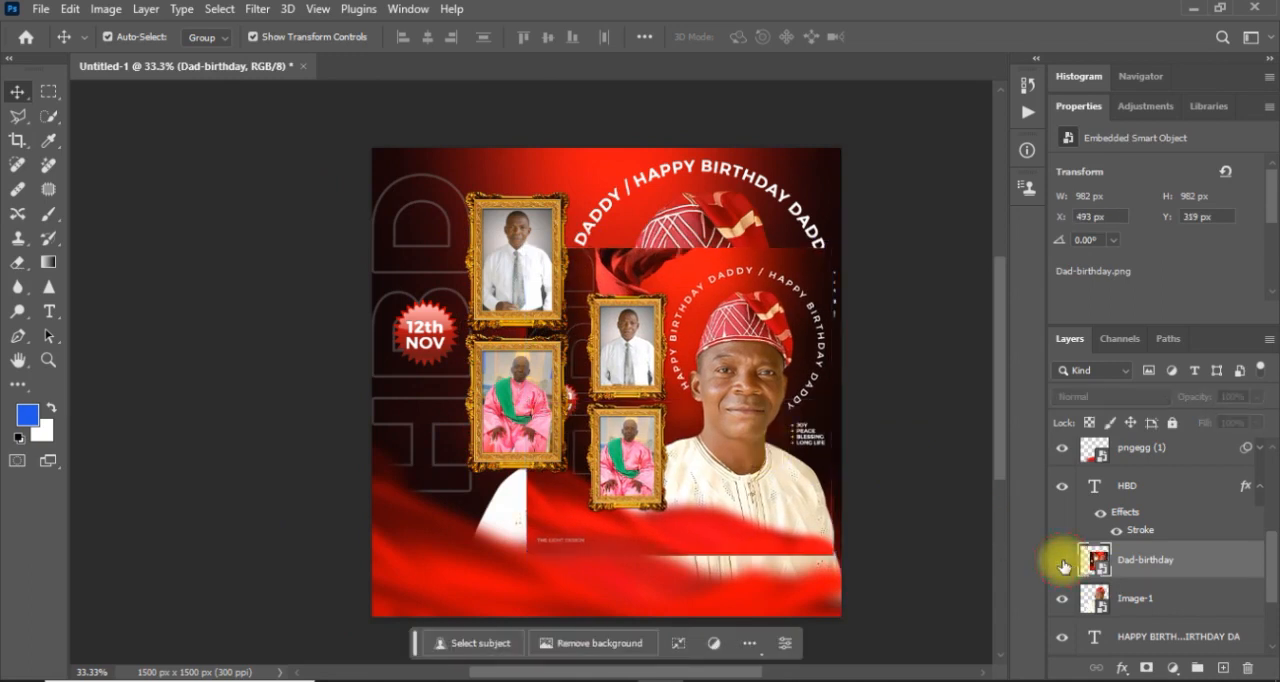
Place the red fabric image pngegg (2) from the Birthday folder as an embedded object above the Dad-birthday layer.
{"action": "left_click", "coordinate": [39, 11]}
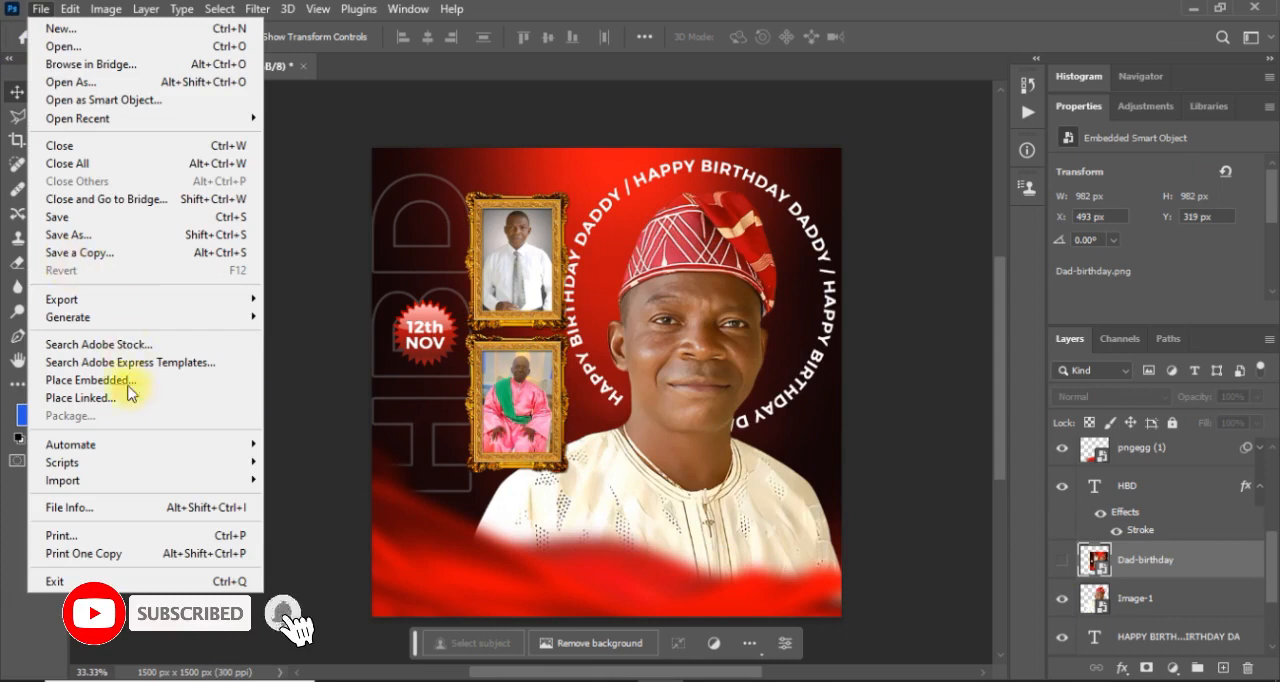
{"action": "left_click", "coordinate": [90, 380]}
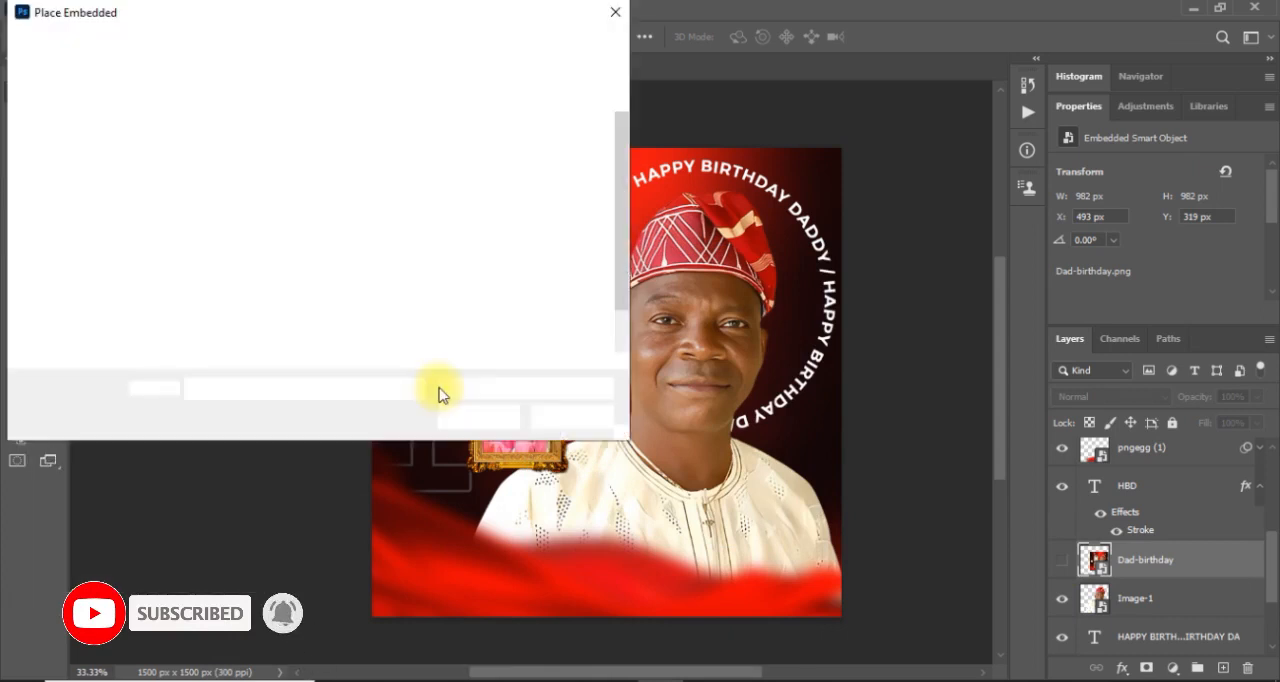
{"action": "left_click", "coordinate": [453, 278]}
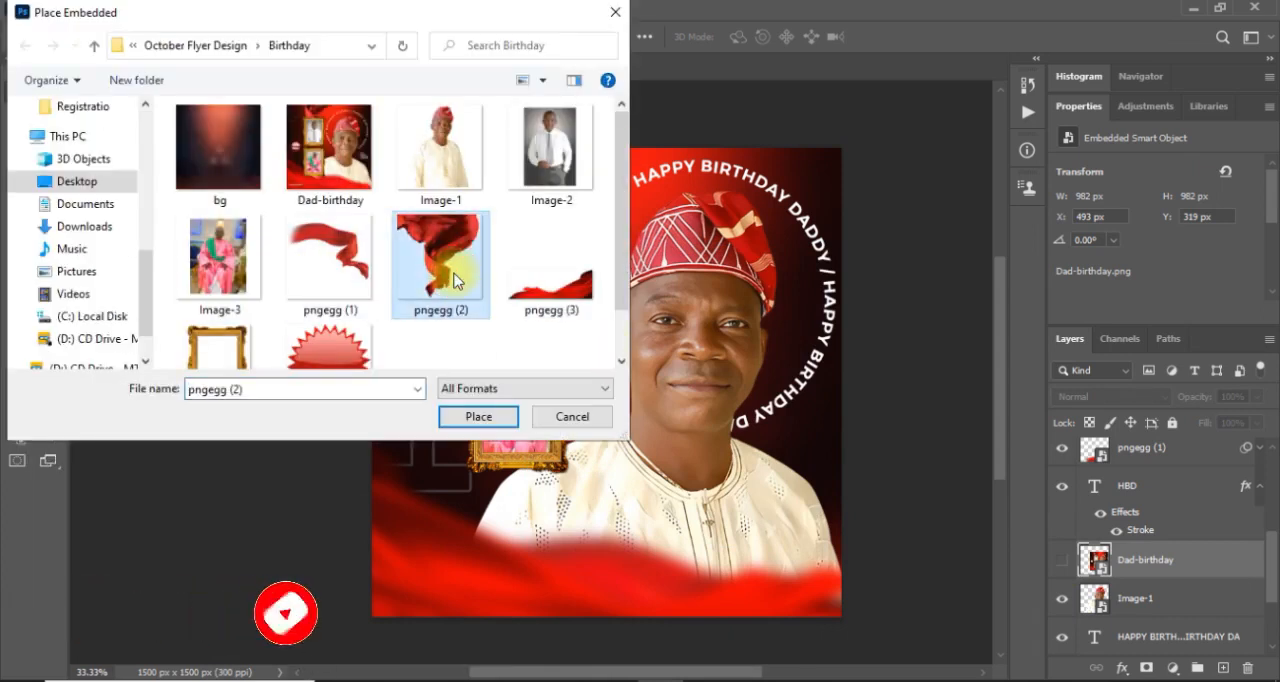
{"action": "double_click", "coordinate": [453, 278]}
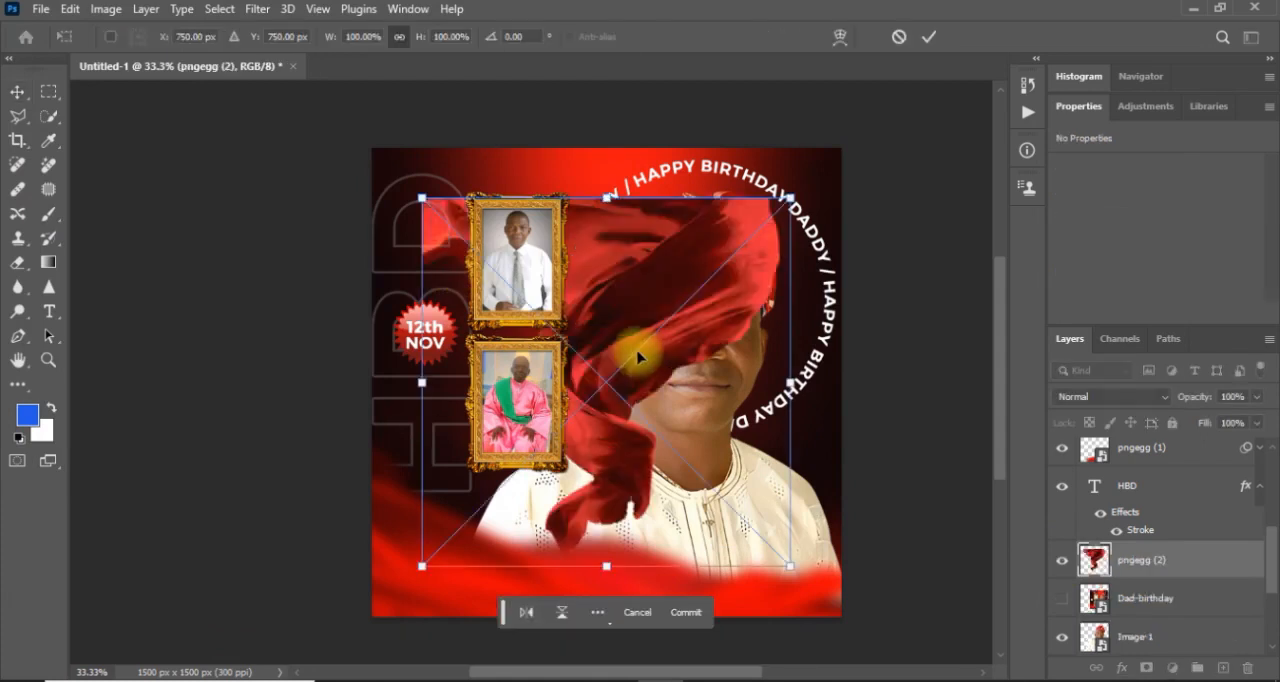
Scale the pngegg (2) fabric to about 747 × 761 px and position it across the flyer's top edge, above the upper framed photo.
{"action": "left_click_drag", "start_coordinate": [788, 199], "coordinate": [723, 262]}
{"action": "left_click_drag", "start_coordinate": [654, 367], "coordinate": [620, 129]}
{"action": "left_click_drag", "start_coordinate": [696, 319], "coordinate": [634, 267]}
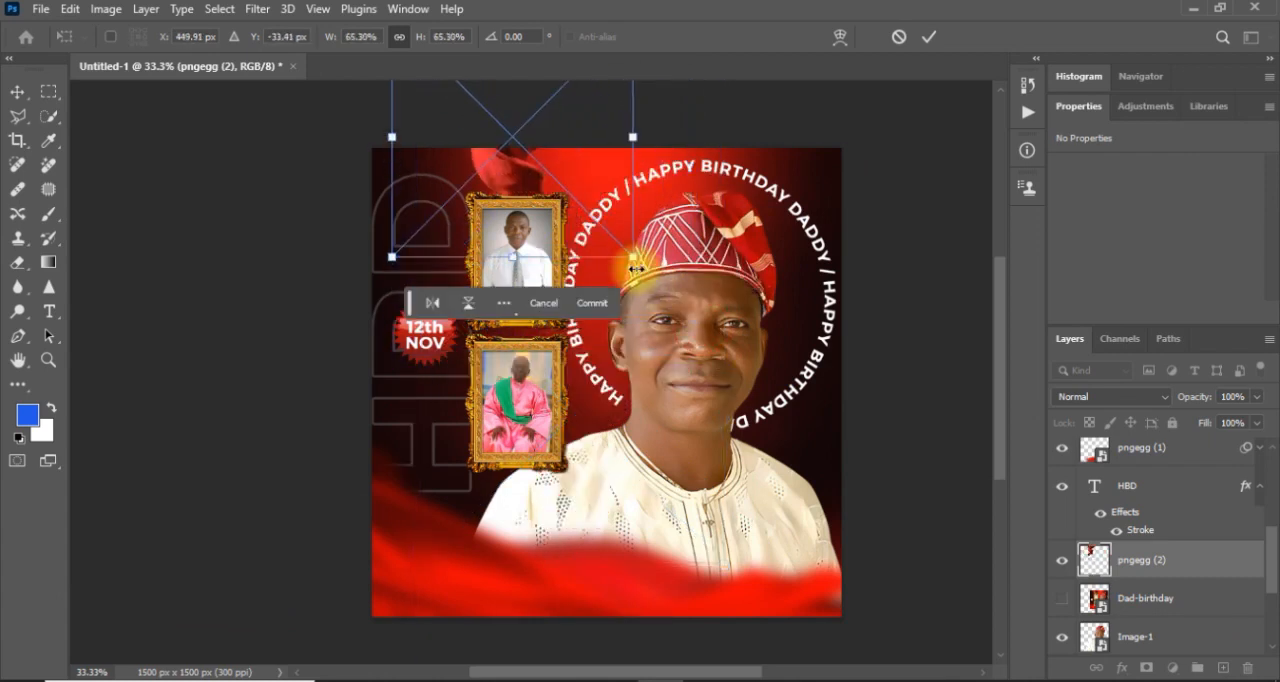
{"action": "left_click_drag", "start_coordinate": [485, 171], "coordinate": [498, 203]}
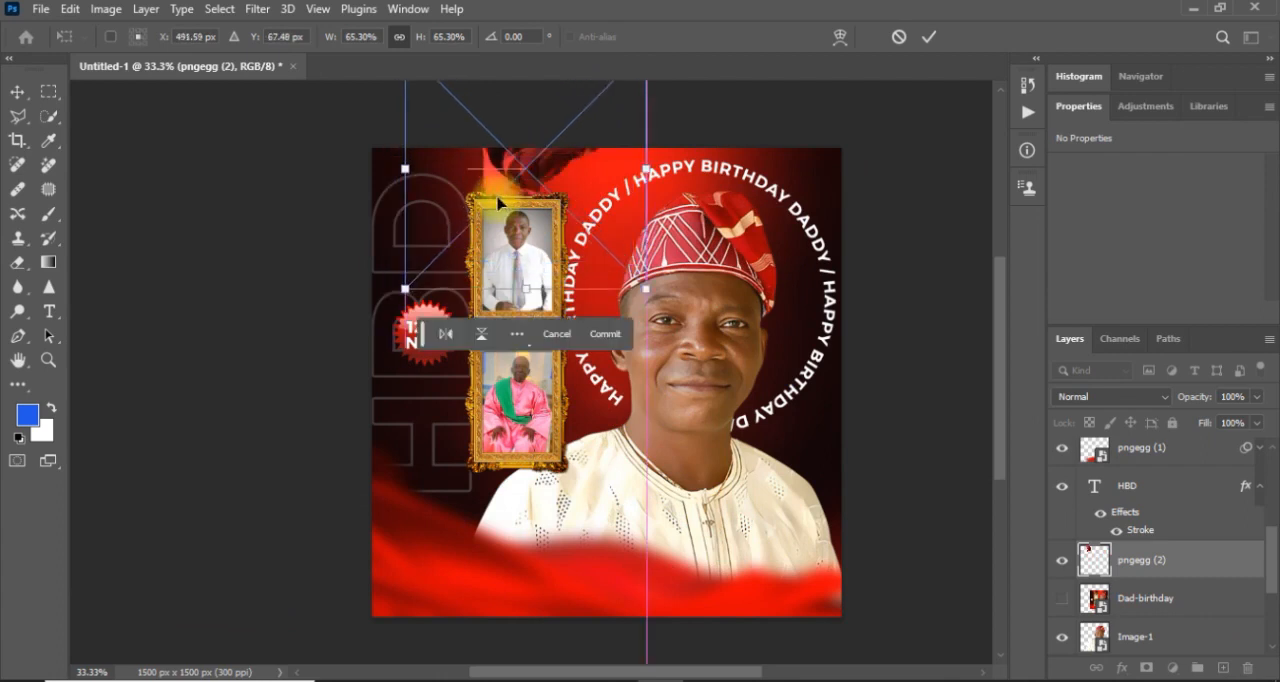
{"action": "key", "text": "Return"}
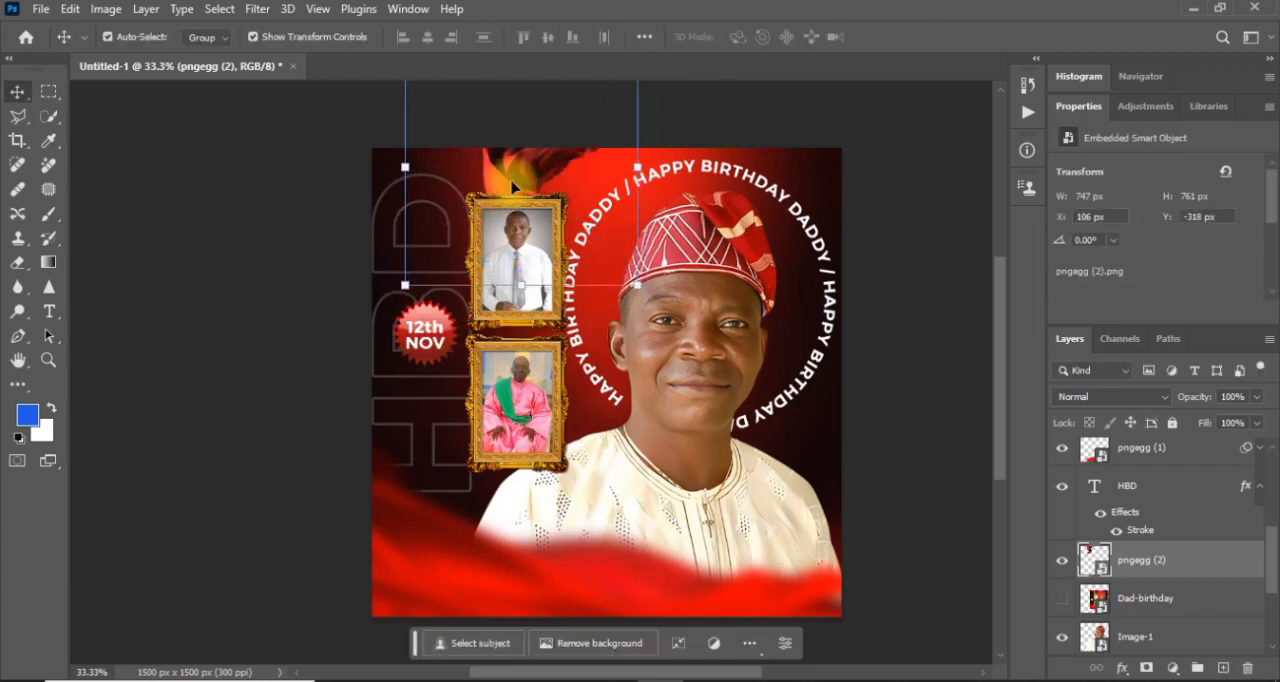
{"action": "left_click", "coordinate": [237, 260]}
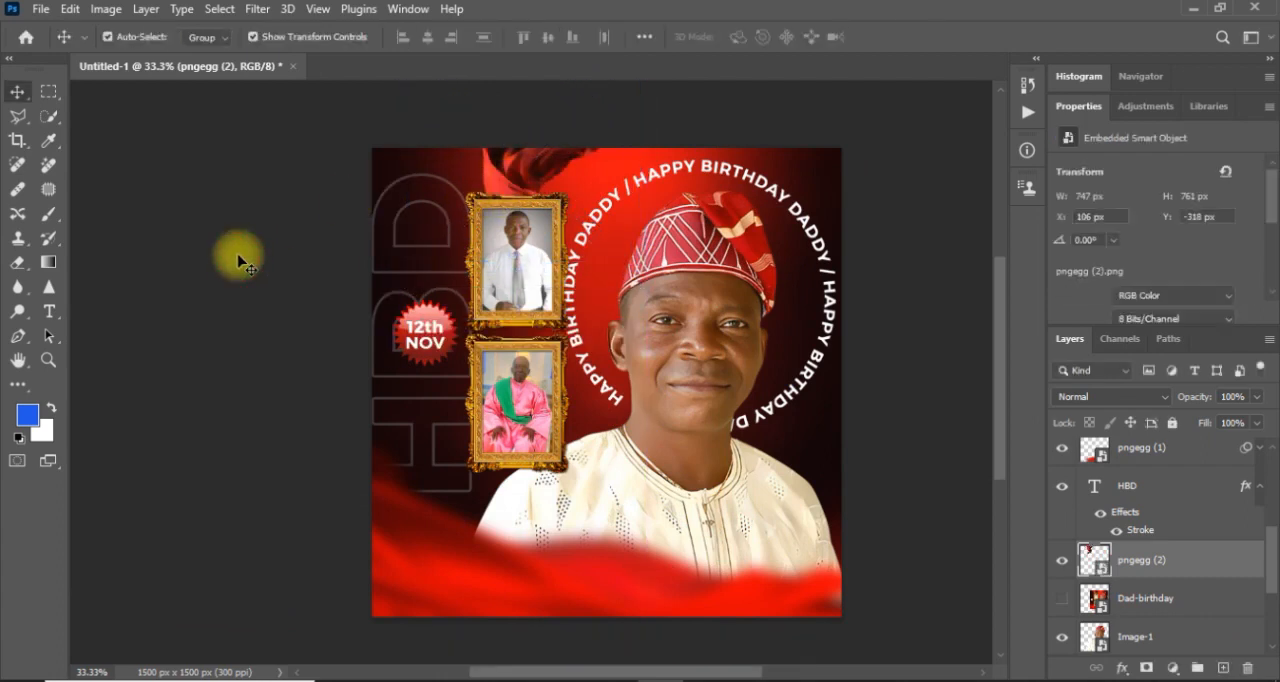
{"action": "key", "text": "ctrl+s"}
{"action": "type", "text": "s"}
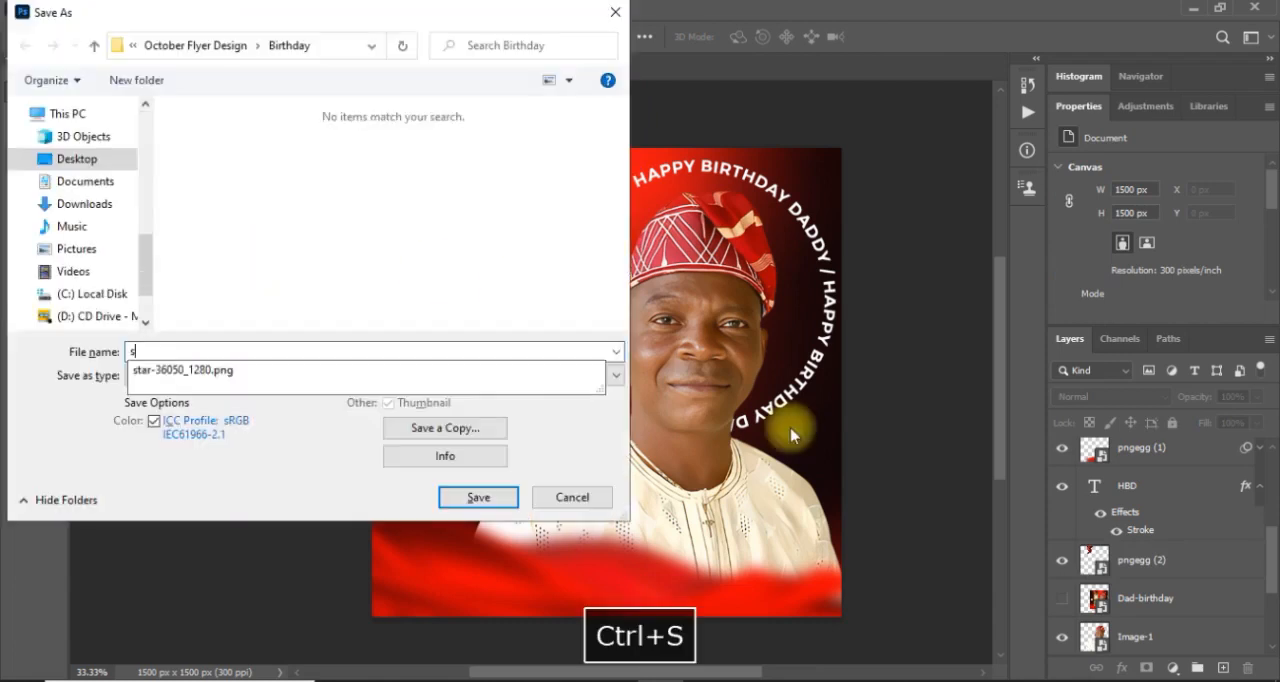
{"action": "left_click", "coordinate": [571, 497]}
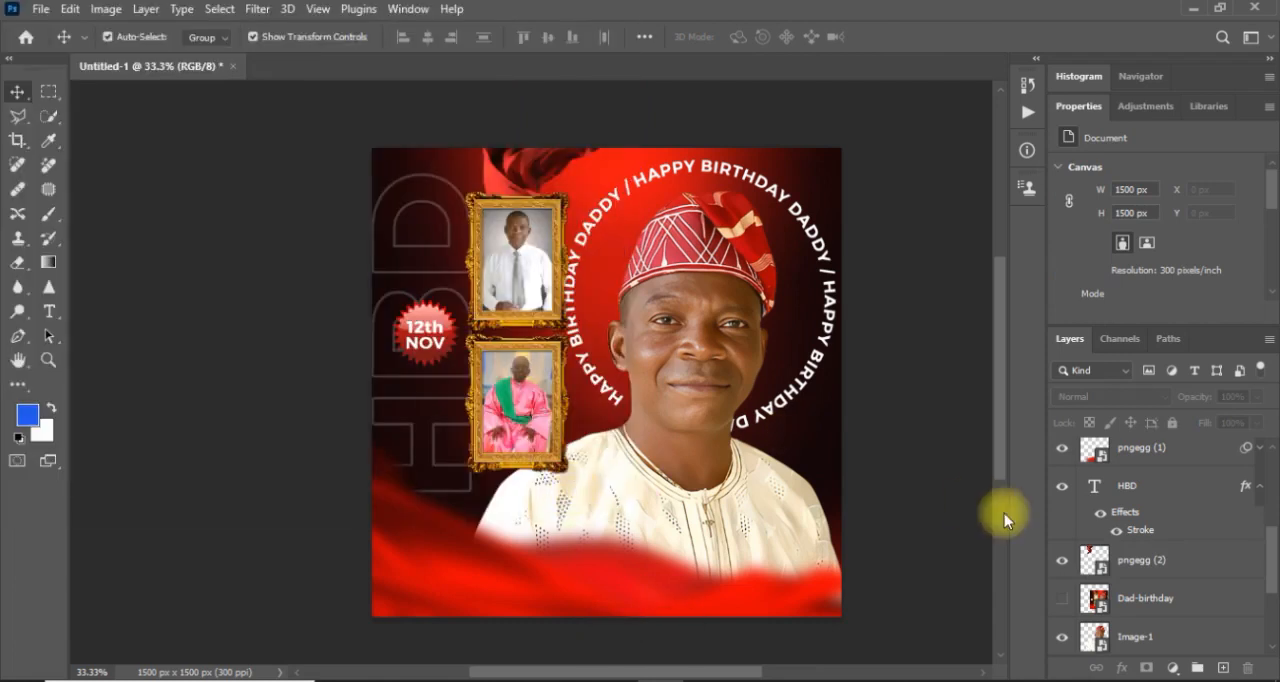
{"action": "left_click_drag", "start_coordinate": [1272, 568], "coordinate": [1270, 458]}
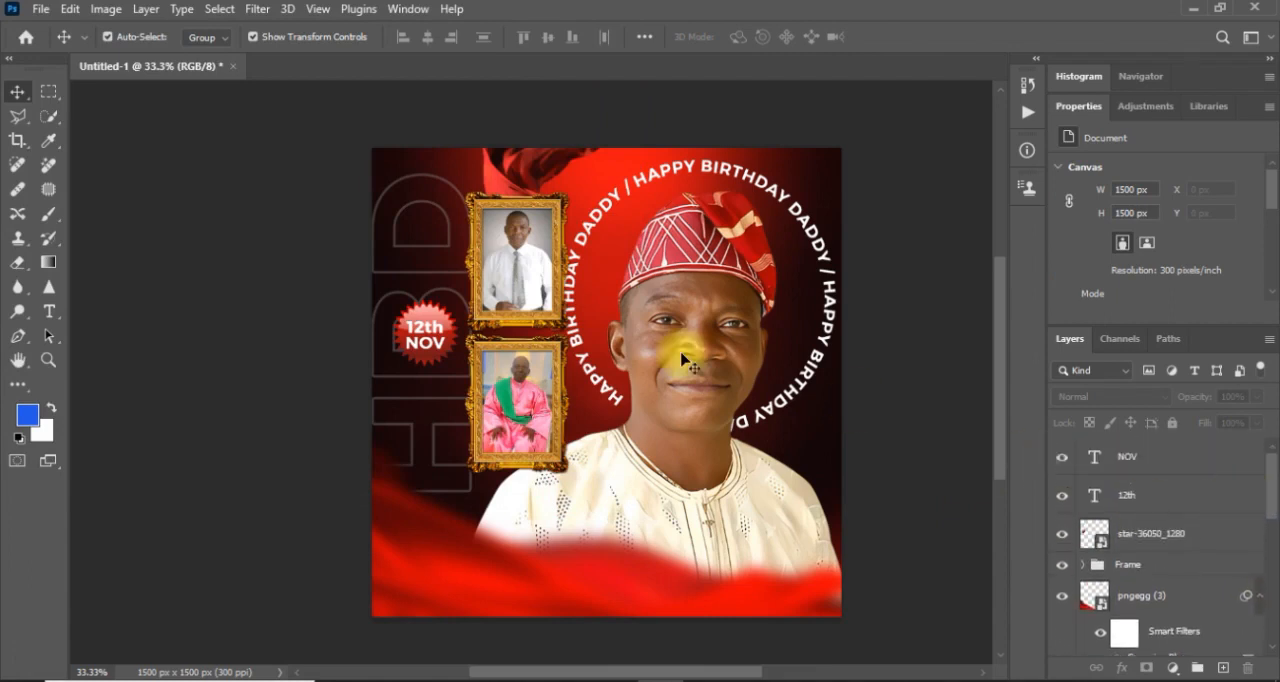
{"action": "left_click", "coordinate": [40, 9]}
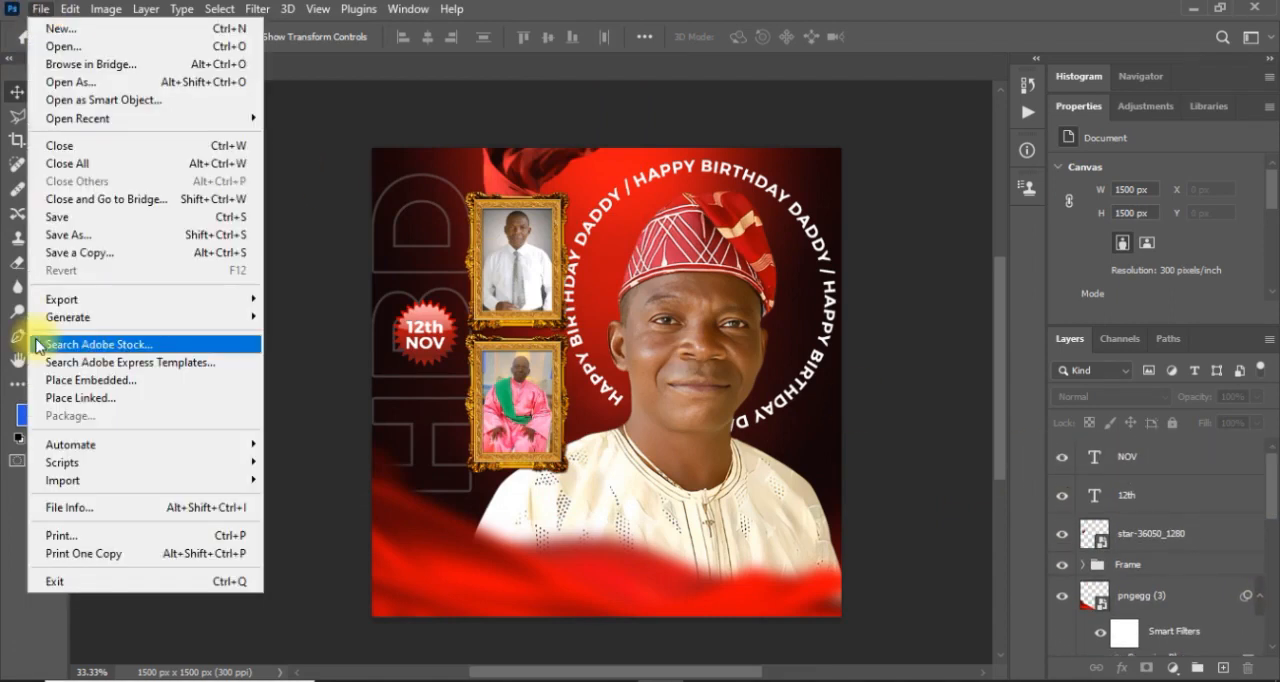
{"action": "mouse_move", "coordinate": [105, 302]}
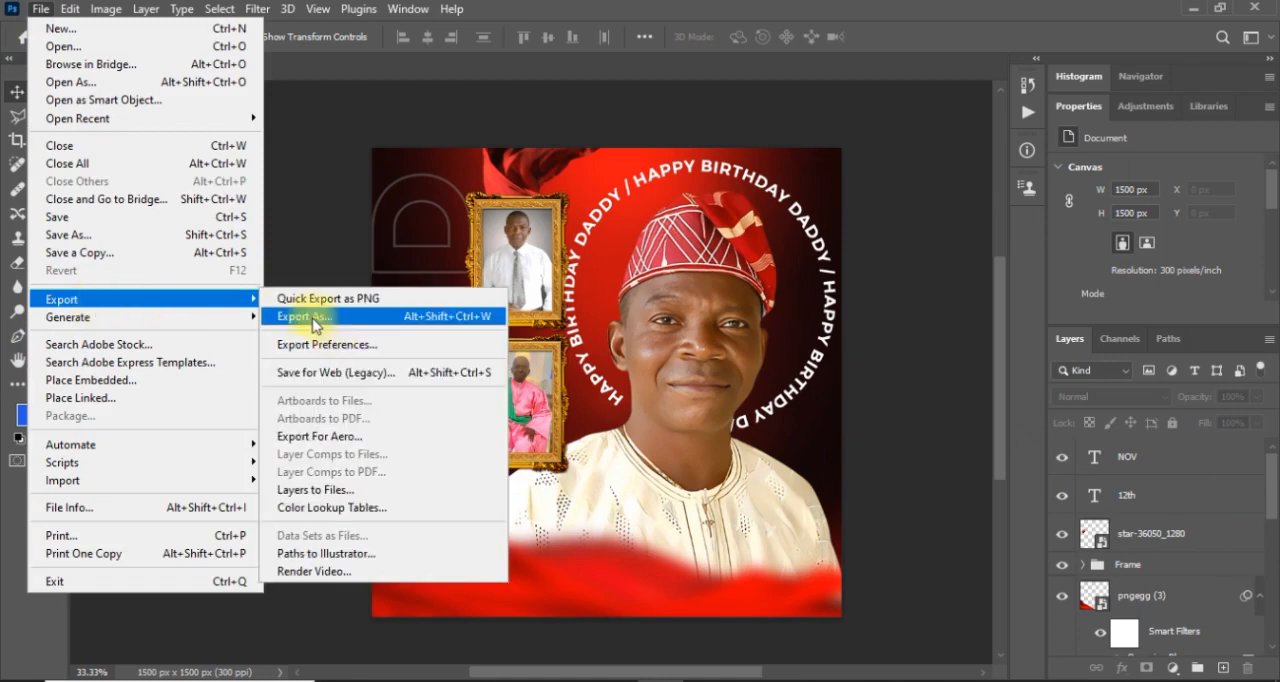
{"action": "left_click", "coordinate": [921, 513]}
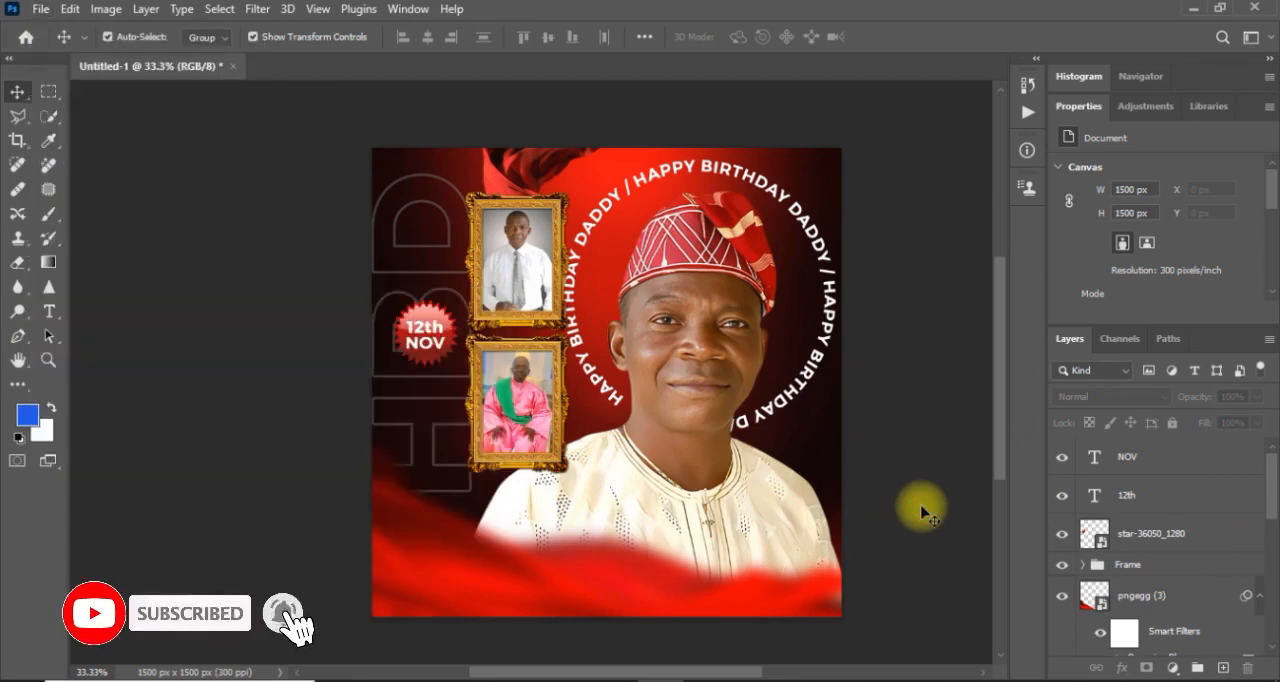